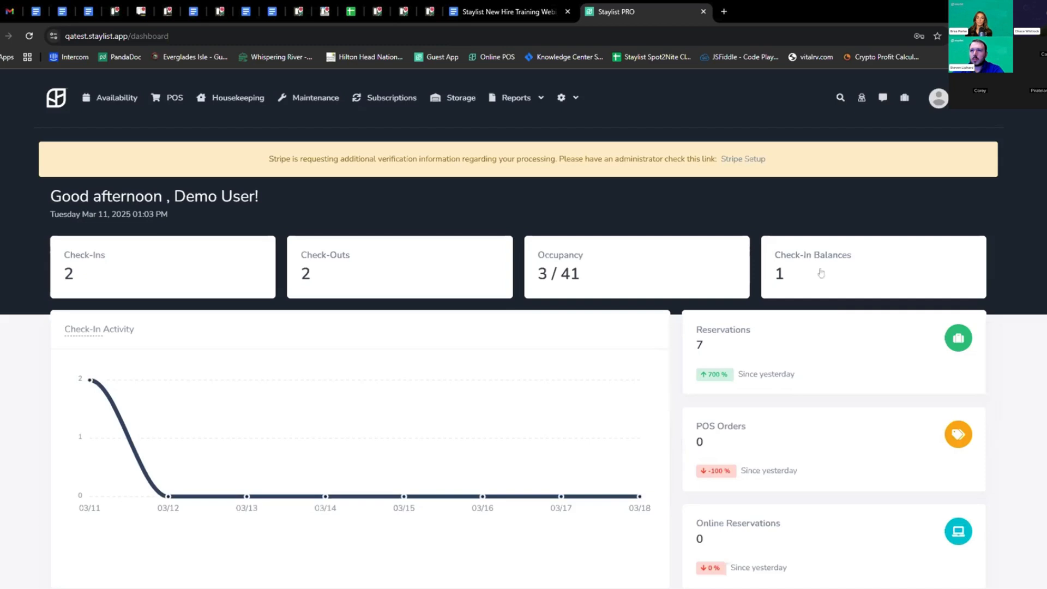
Scroll the dashboard, then view and close today's Reservation Activity of arrivals and departures
scroll(820, 274, "down", 1)
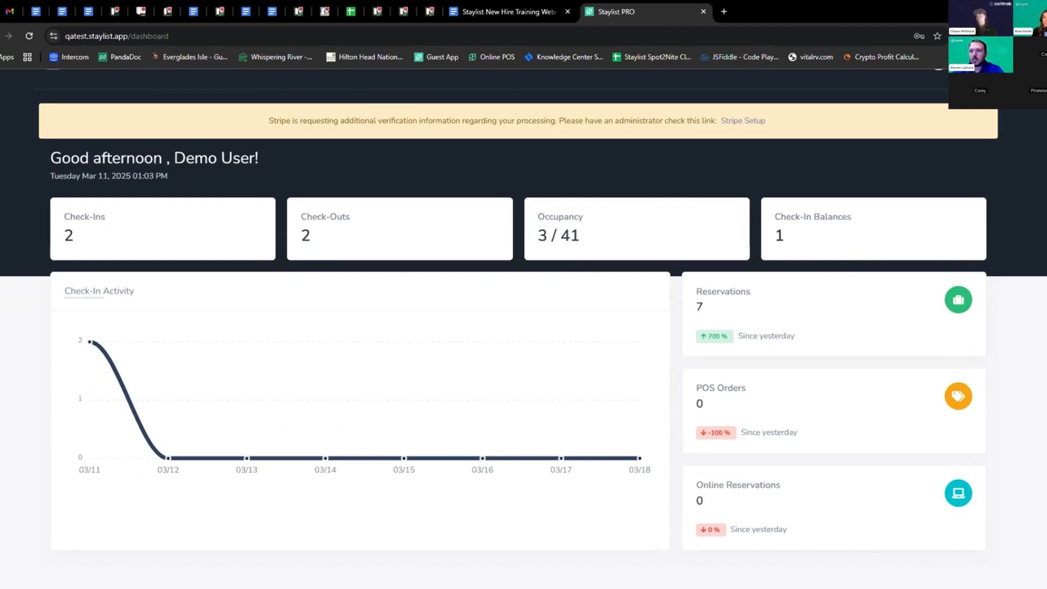
scroll(320, 350, "down", 1)
scroll(329, 318, "up", 1)
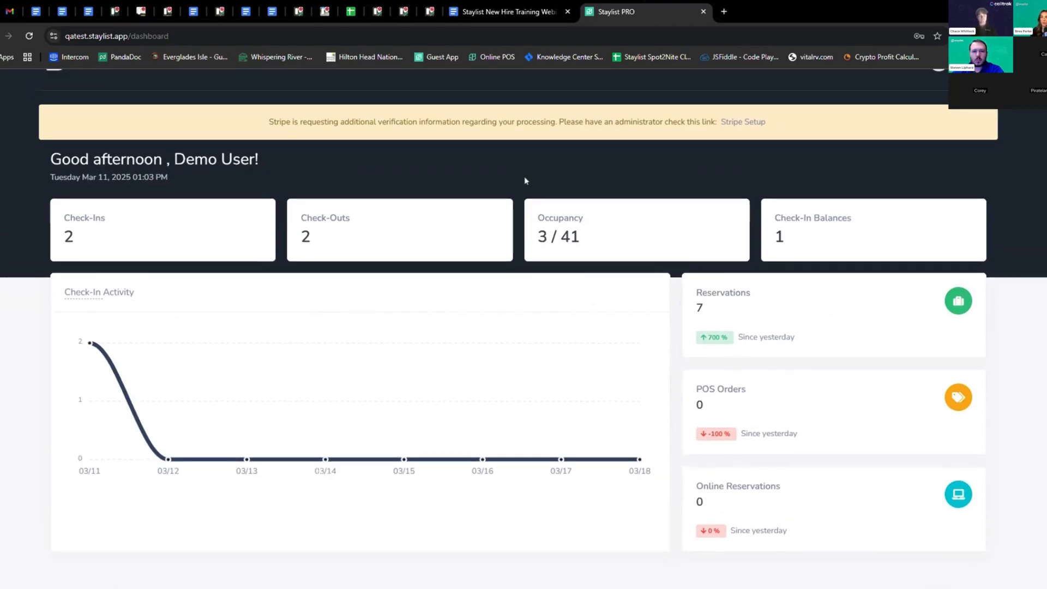
scroll(524, 176, "up", 1)
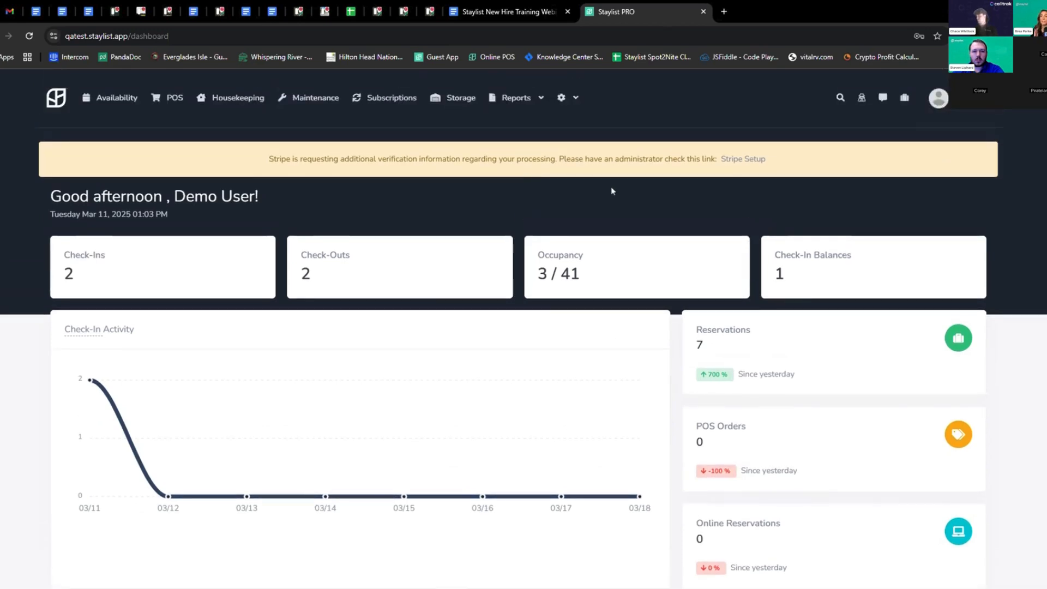
scroll(612, 188, "down", 1)
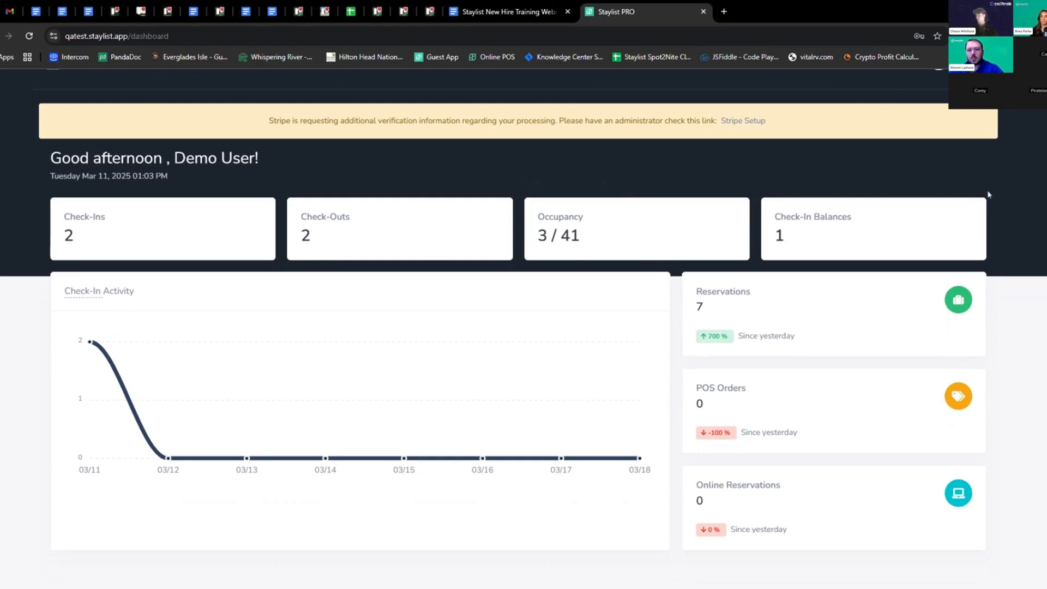
scroll(993, 199, "down", 1)
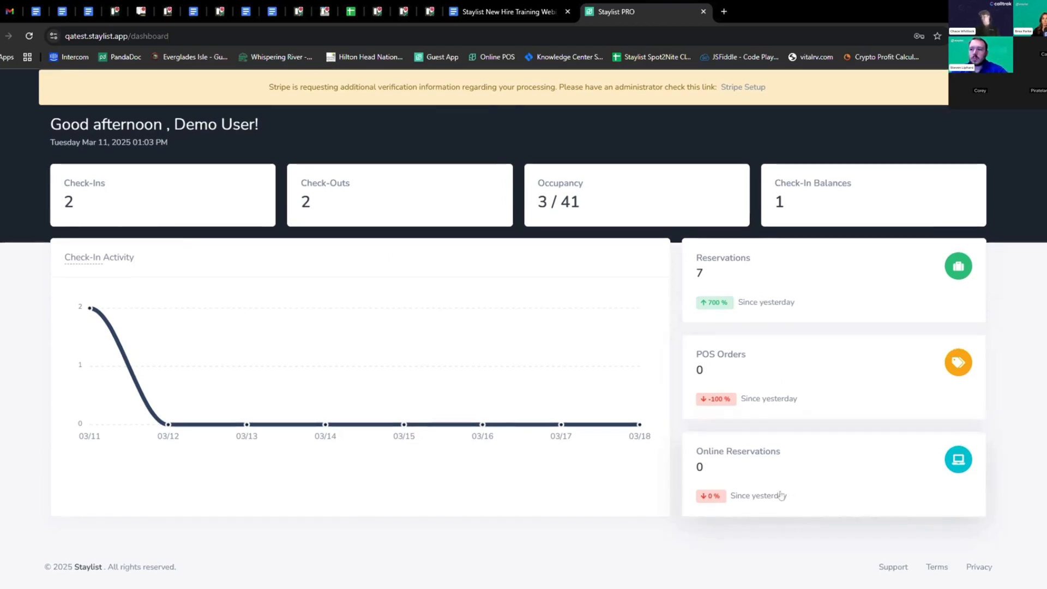
scroll(591, 316, "up", 2)
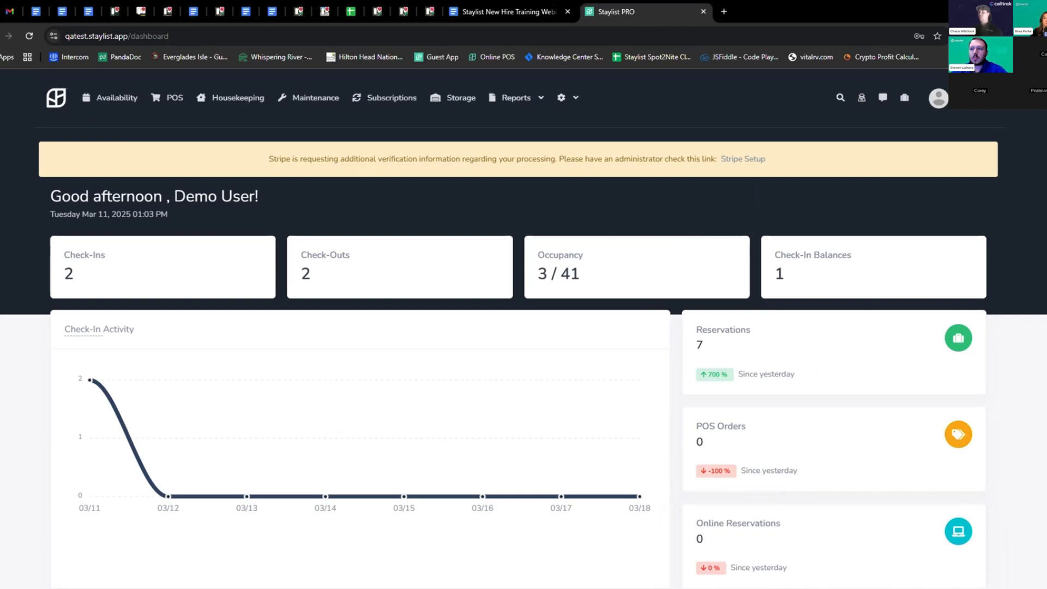
left_click(904, 98)
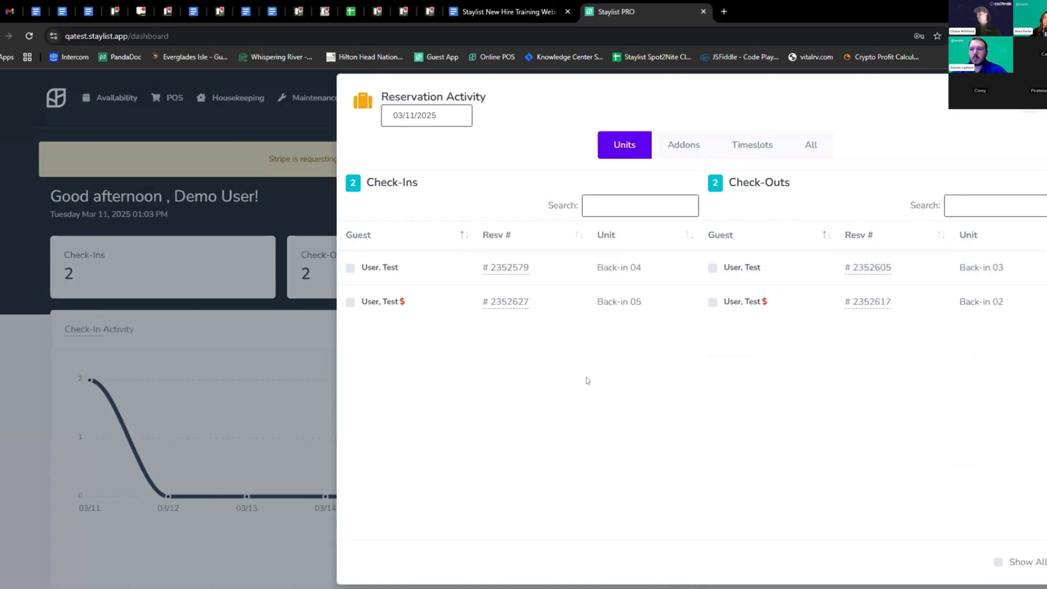
left_click(293, 201)
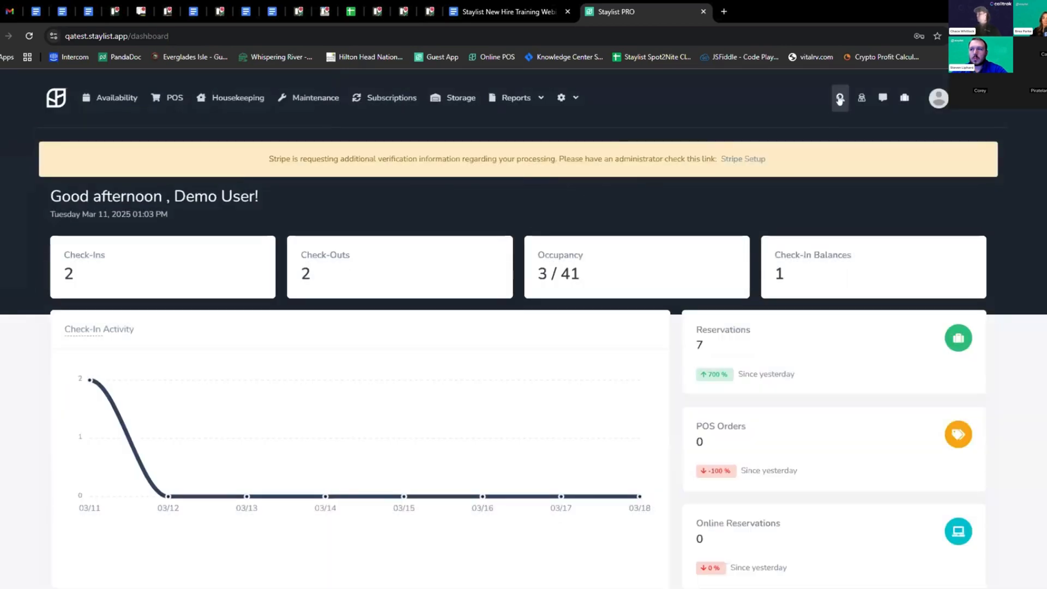
Open and close the reservation and guest search, then bring up the settings menu
left_click(840, 99)
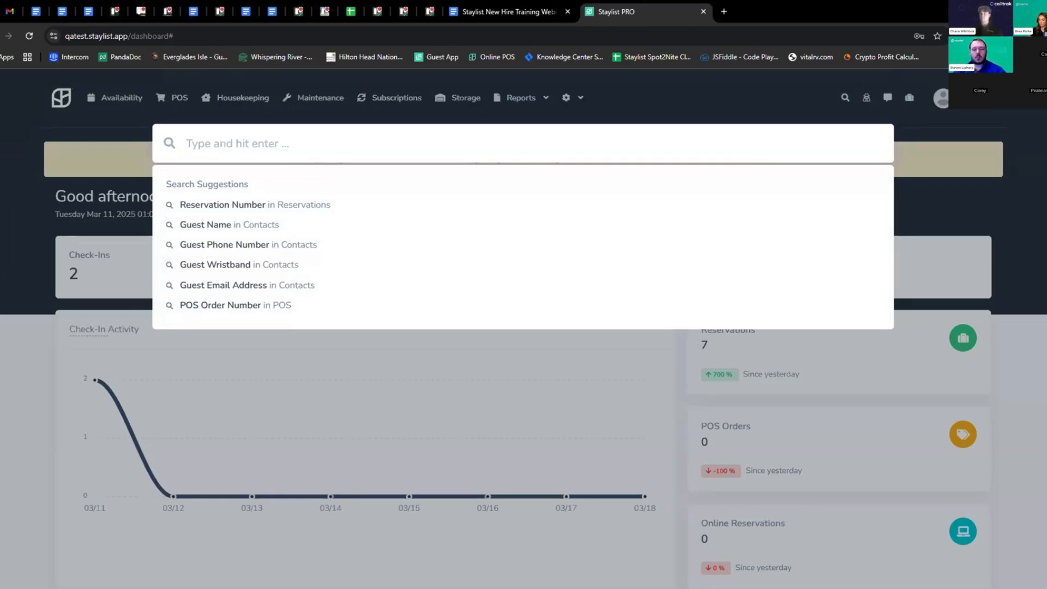
left_click(59, 210)
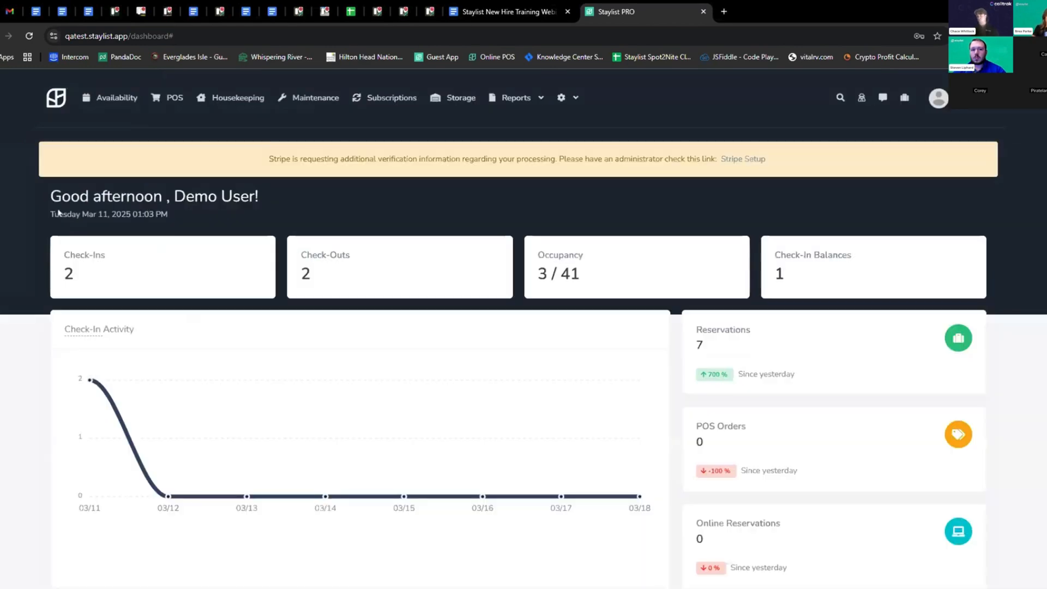
left_click(577, 96)
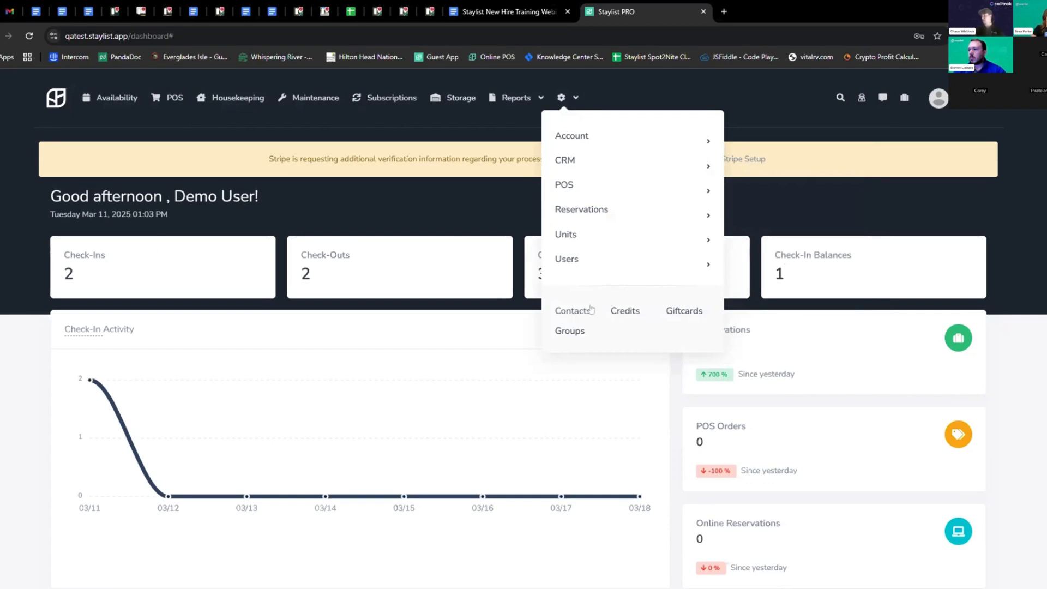
left_click(684, 311)
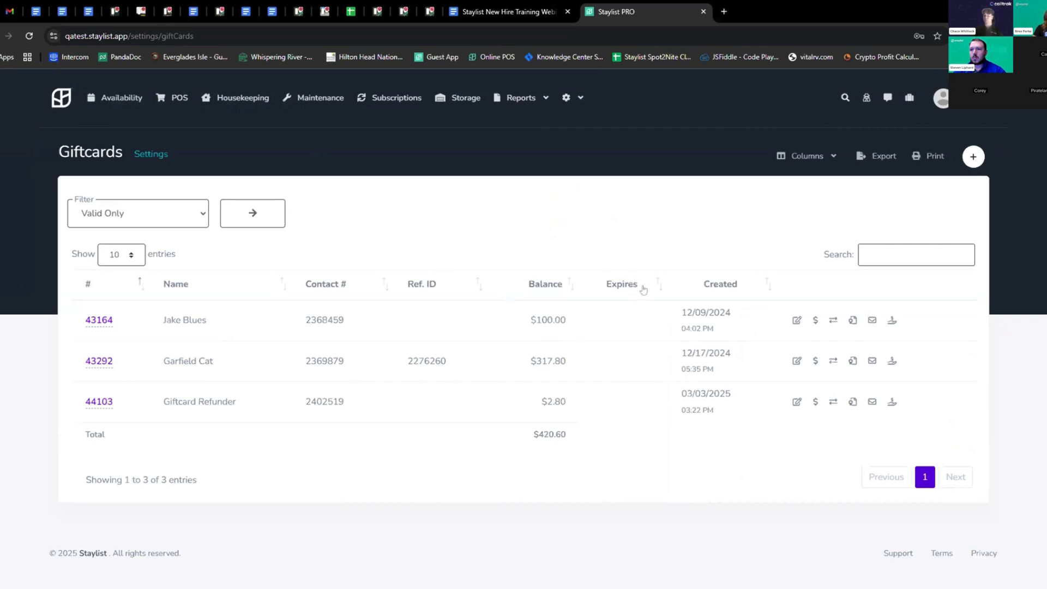
left_click(71, 106)
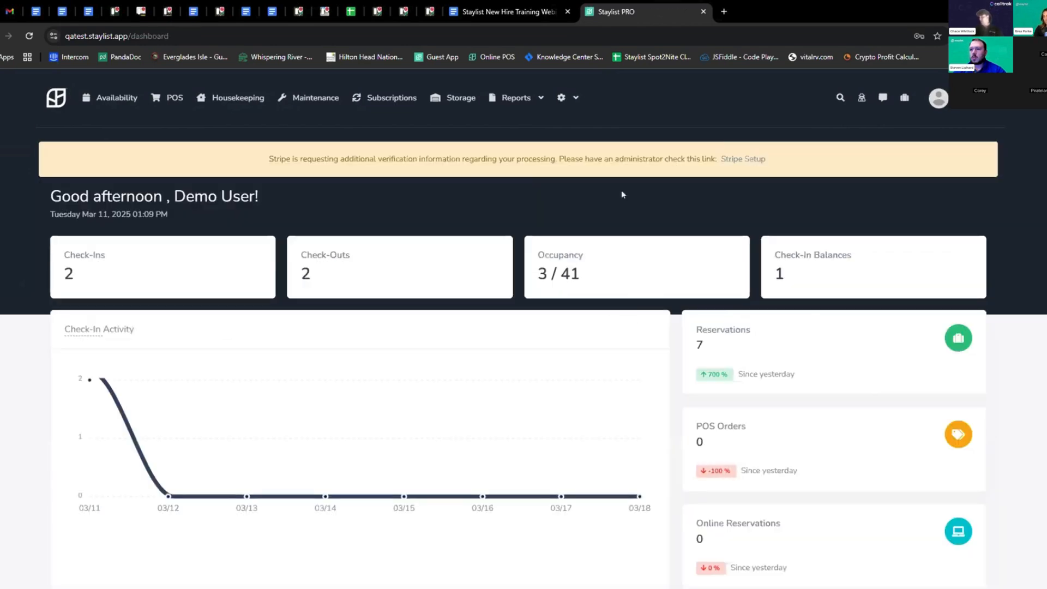
left_click(561, 98)
mouse_move(623, 271)
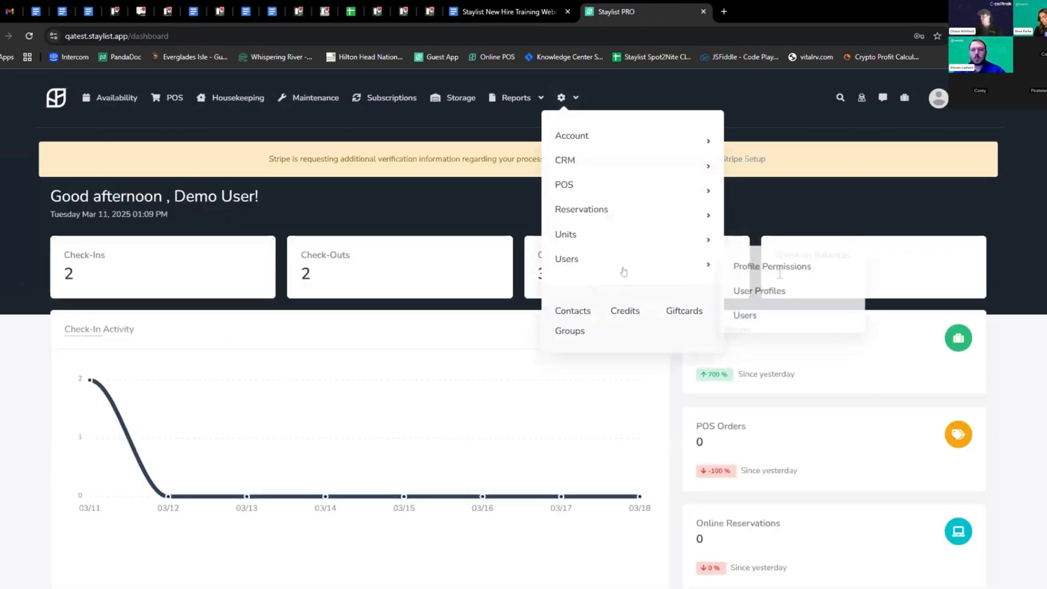
left_click(570, 333)
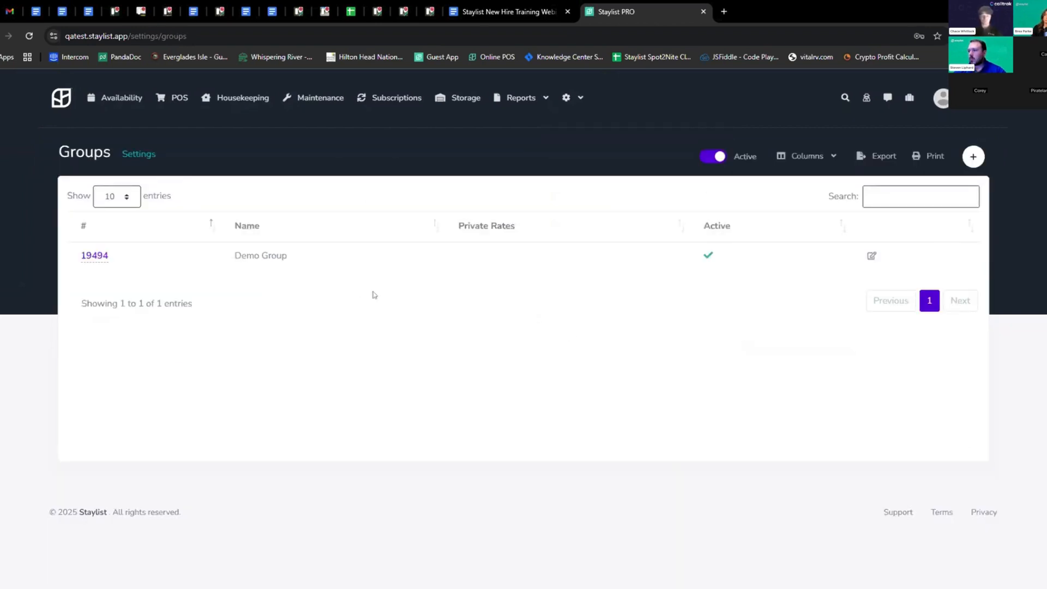
left_click_drag(304, 260, 205, 267)
left_click(241, 153)
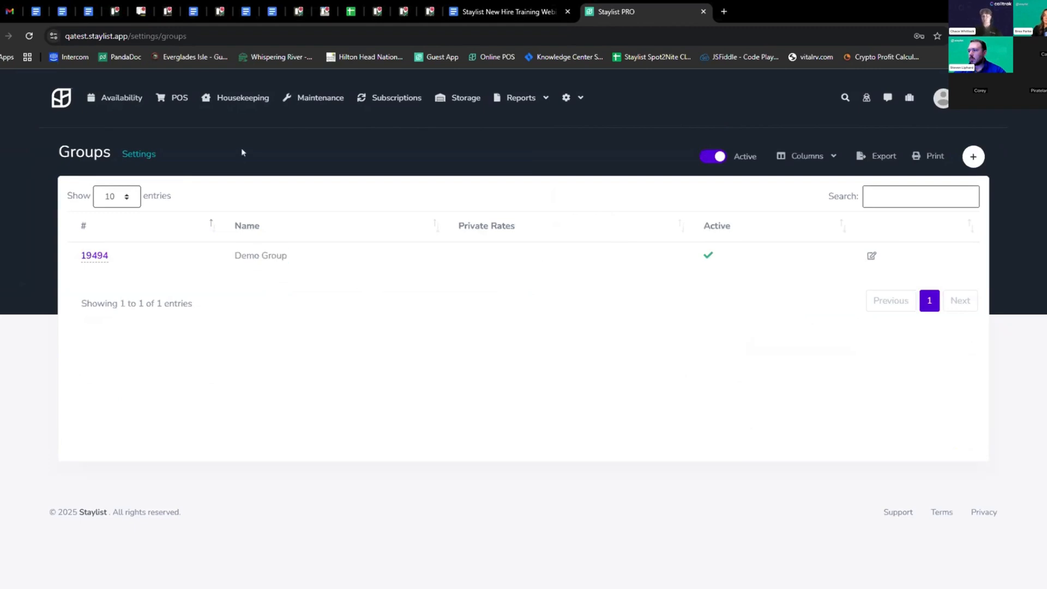
left_click(64, 94)
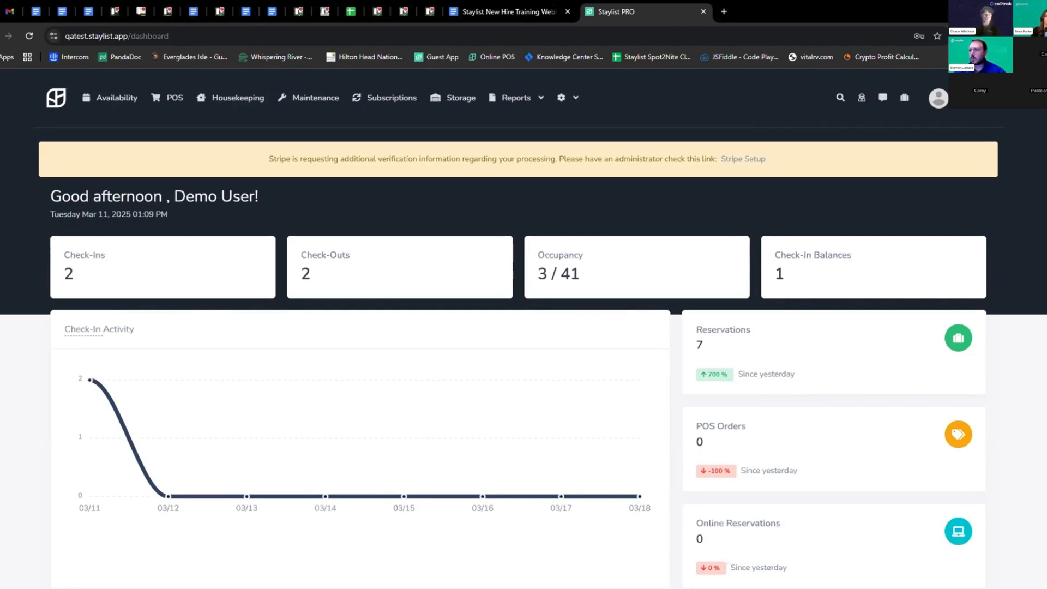
Look over the User Profiles list and its Front Desk profile
left_click(568, 98)
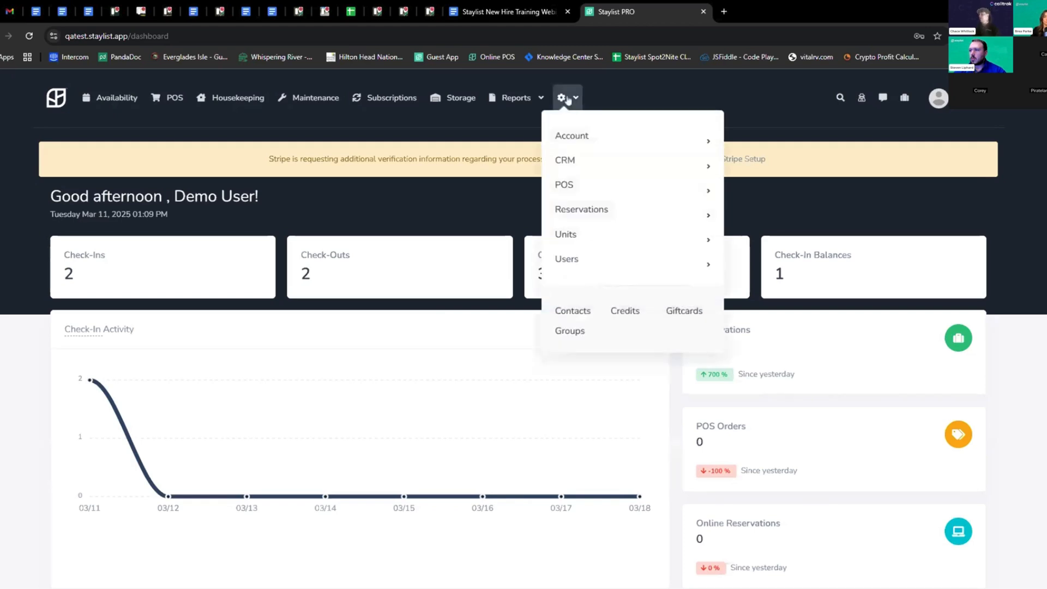
mouse_move(580, 259)
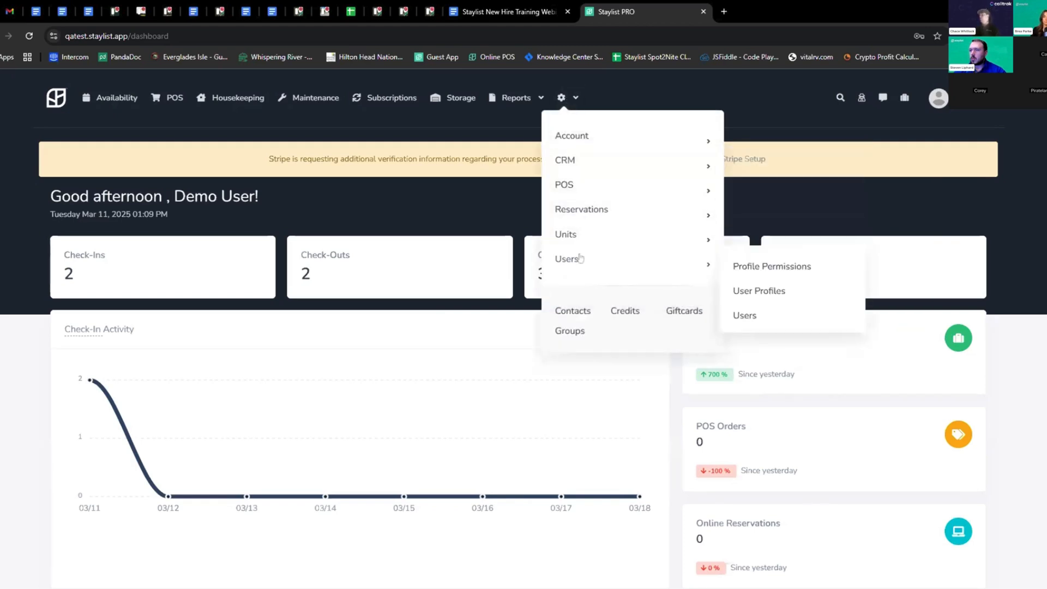
left_click(759, 292)
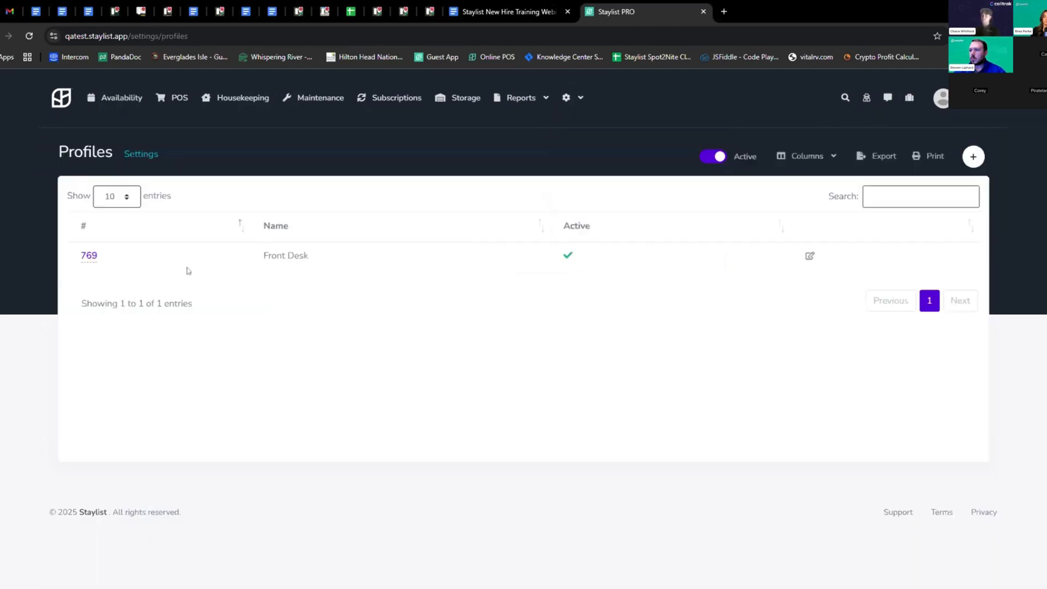
left_click_drag(325, 260, 261, 265)
left_click(333, 259)
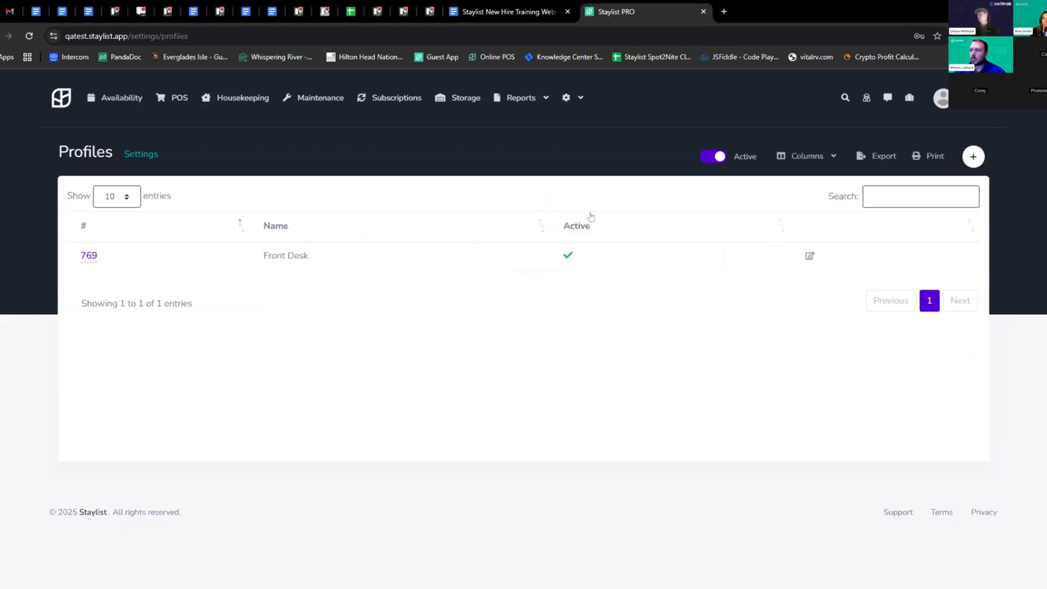
left_click(571, 108)
mouse_move(578, 261)
left_click(763, 267)
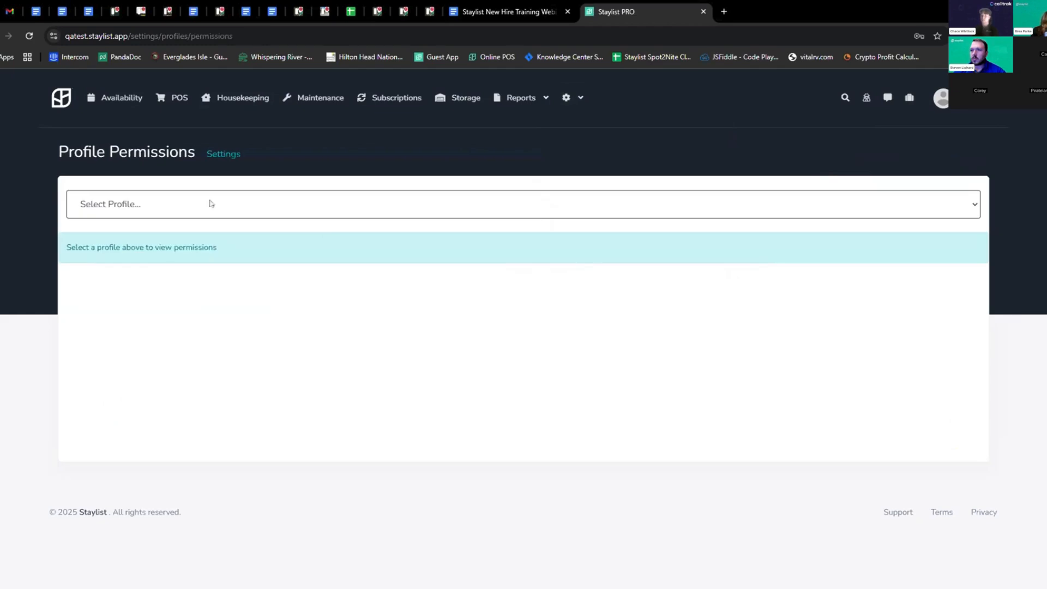
left_click(140, 232)
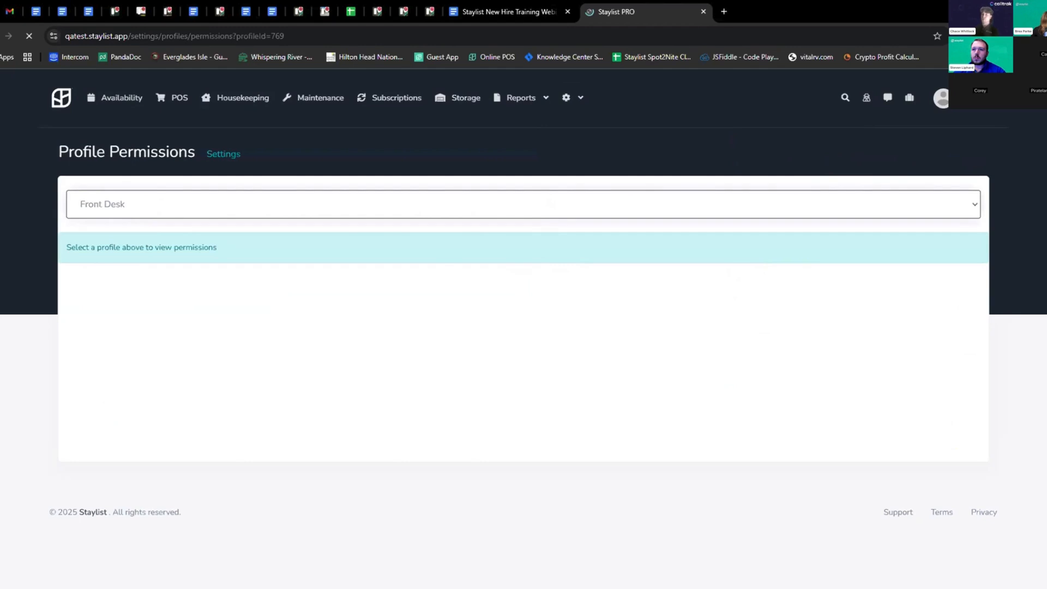
scroll(56, 215, "down", 1)
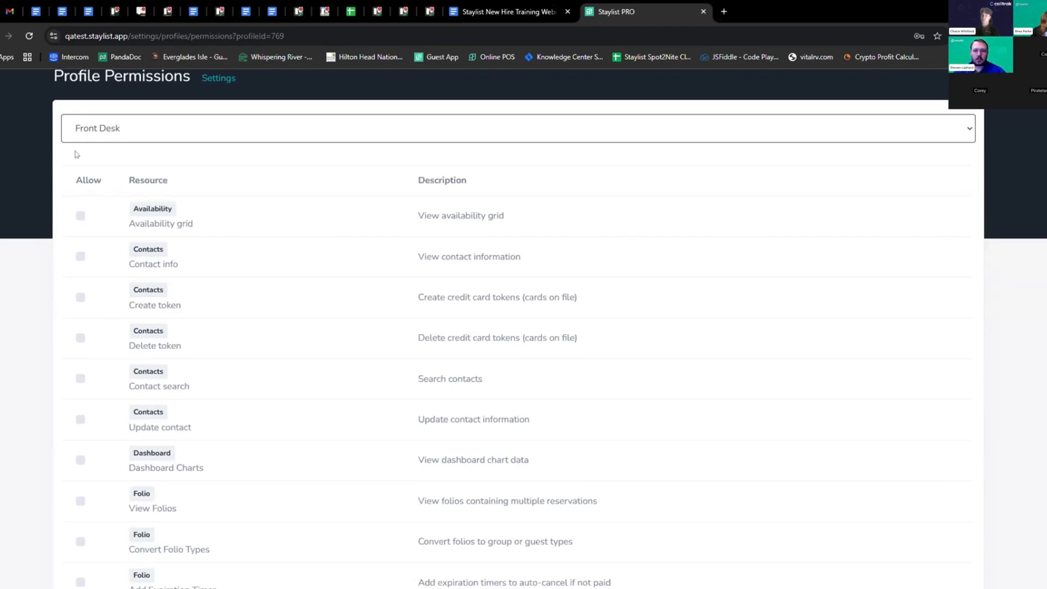
left_click(81, 218)
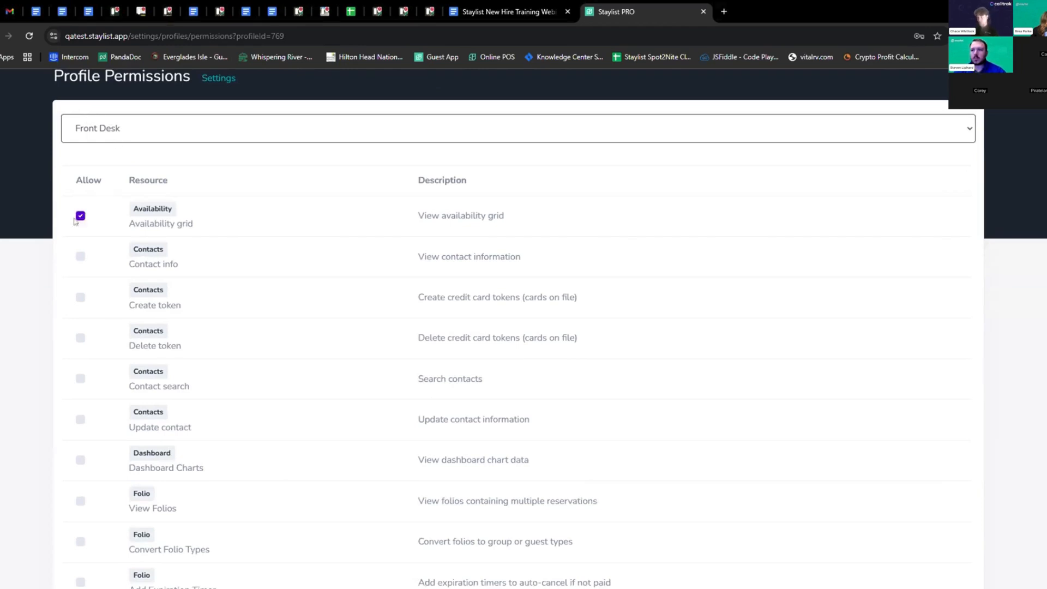
left_click(81, 256)
Scroll through the remaining Front Desk permissions, then return to the settings menu
scroll(220, 285, "down", 4)
scroll(218, 290, "down", 9)
scroll(252, 301, "down", 13)
scroll(253, 304, "down", 5)
scroll(271, 312, "up", 8)
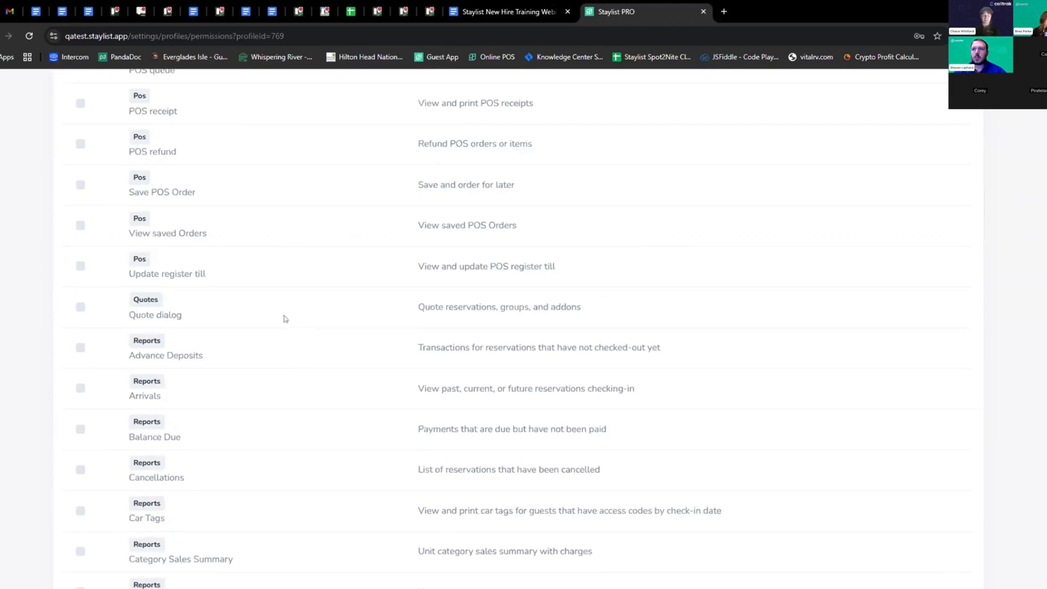
scroll(284, 319, "up", 16)
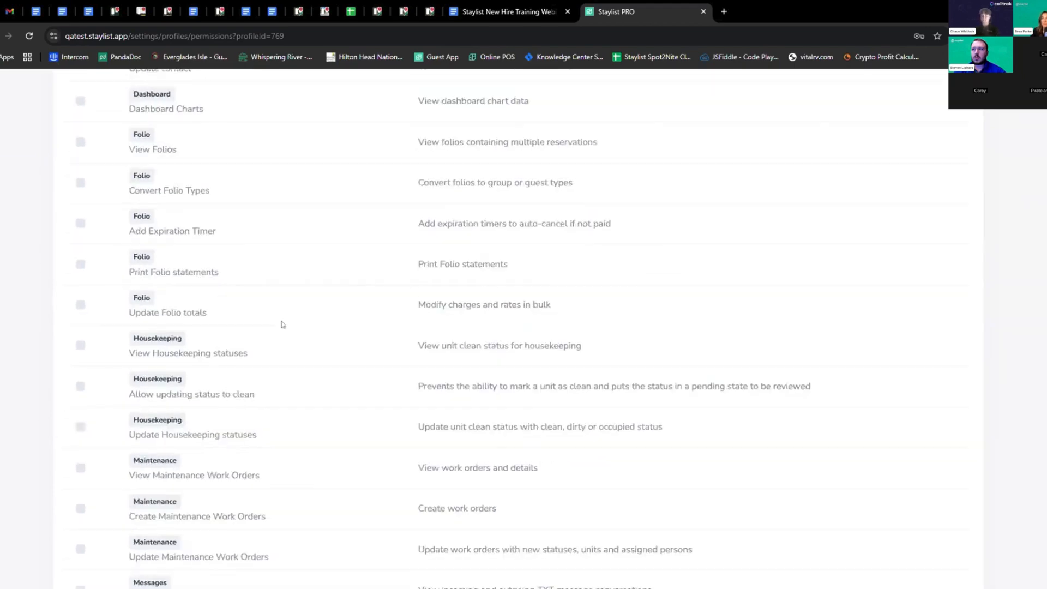
scroll(283, 322, "up", 8)
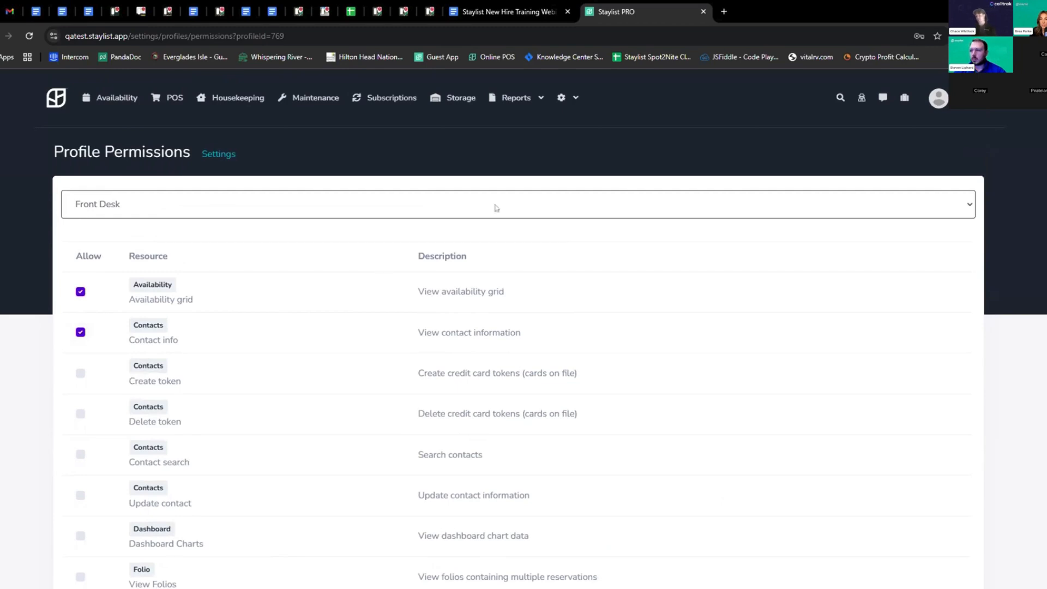
left_click(572, 99)
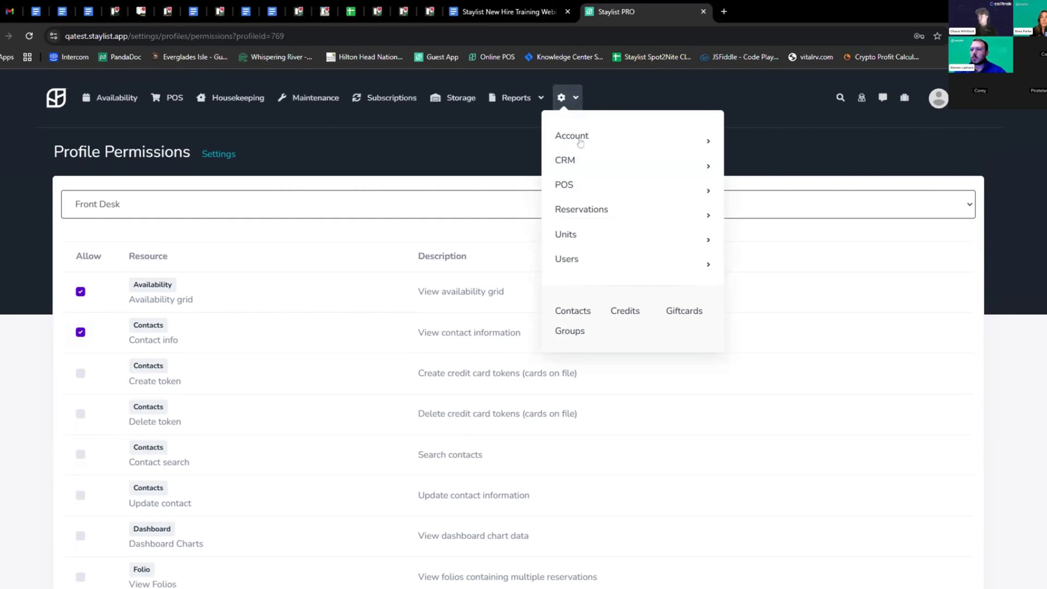
Glance at the Users list, then open User Profiles showing the single Front Desk profile
mouse_move(591, 260)
left_click(755, 316)
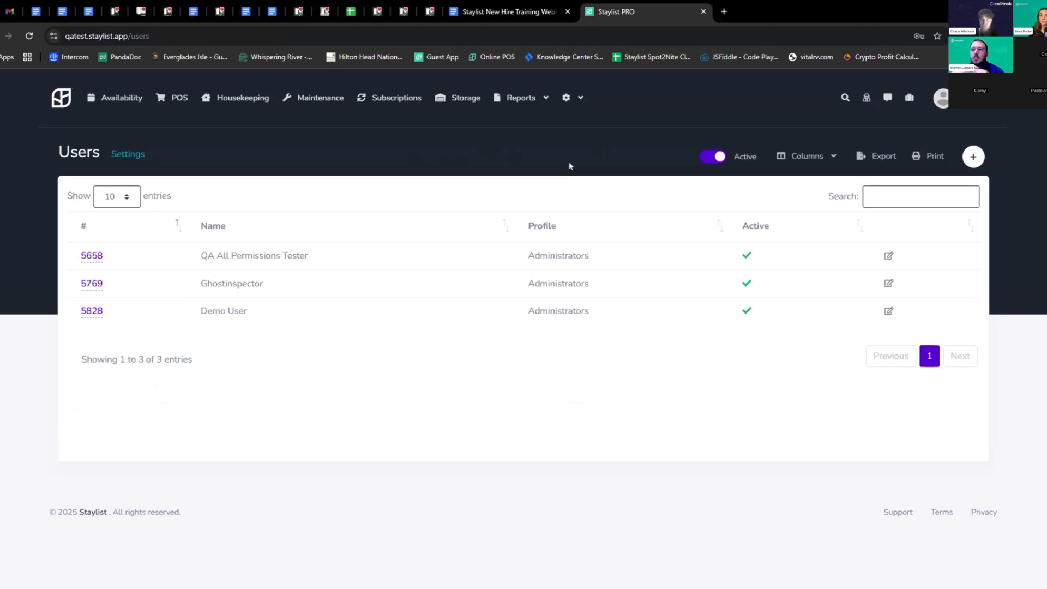
left_click(567, 98)
mouse_move(575, 261)
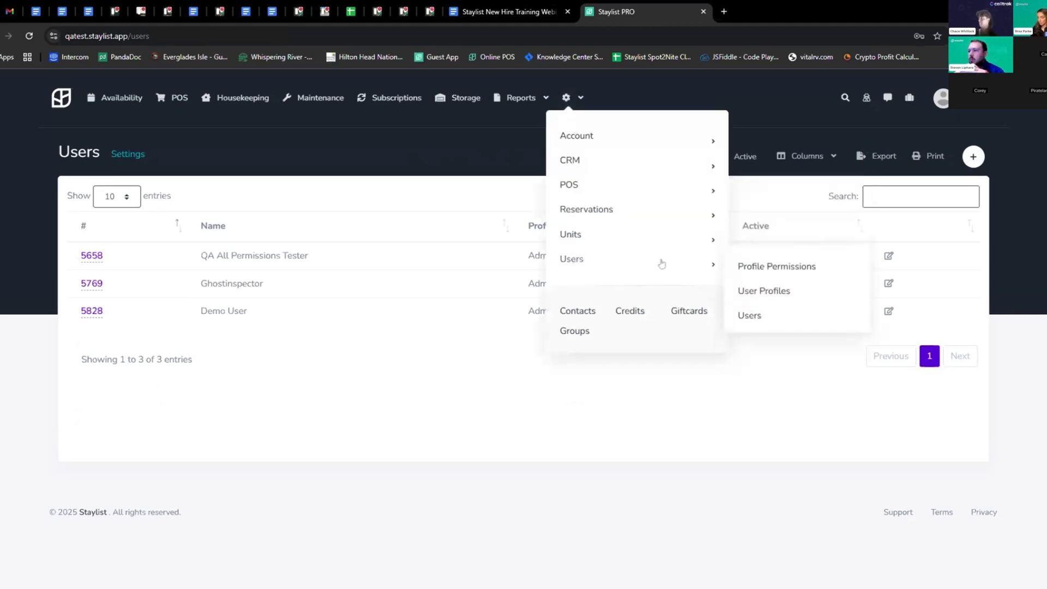
left_click(763, 291)
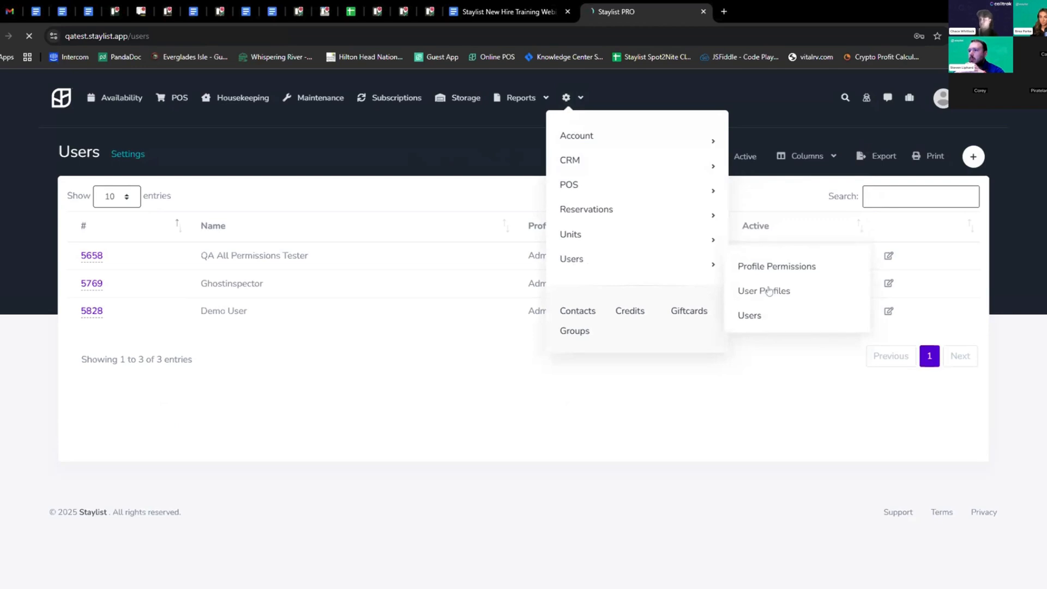
left_click_drag(337, 258, 257, 261)
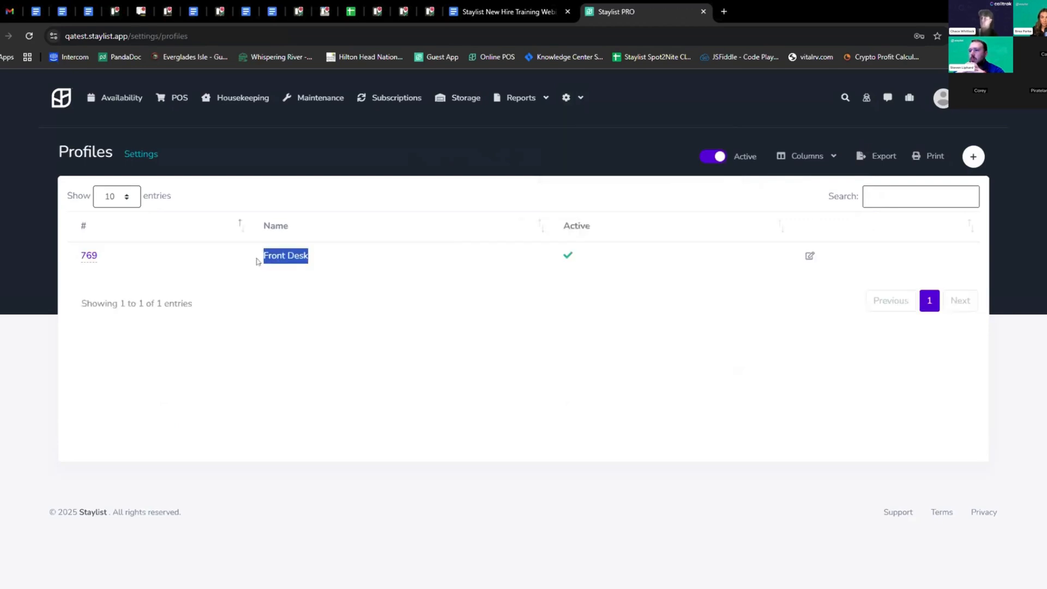
left_click(336, 262)
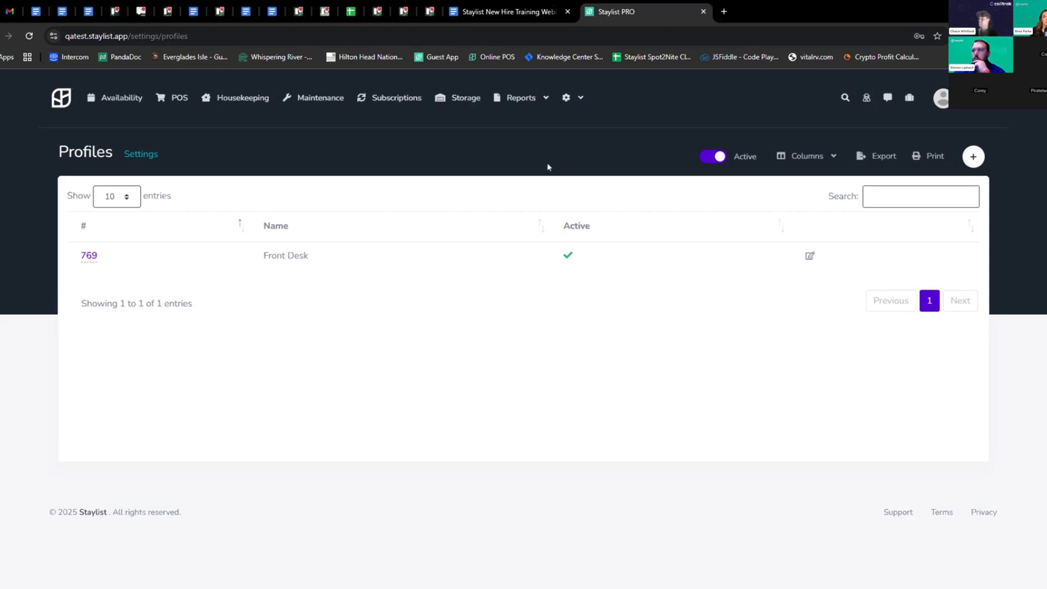
Open Profile Permissions and select the Front Desk profile
left_click(566, 97)
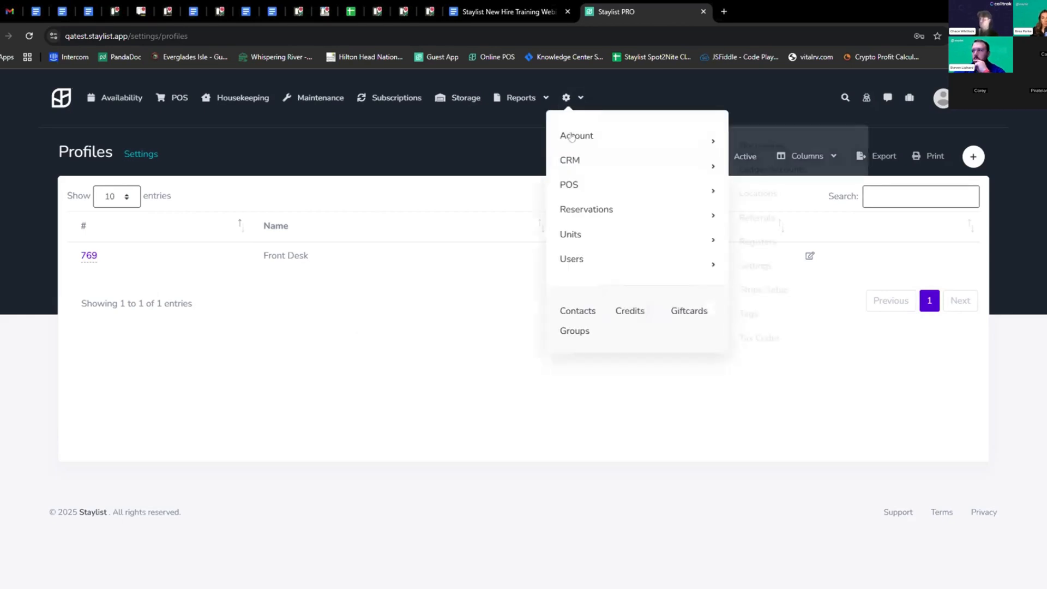
mouse_move(586, 264)
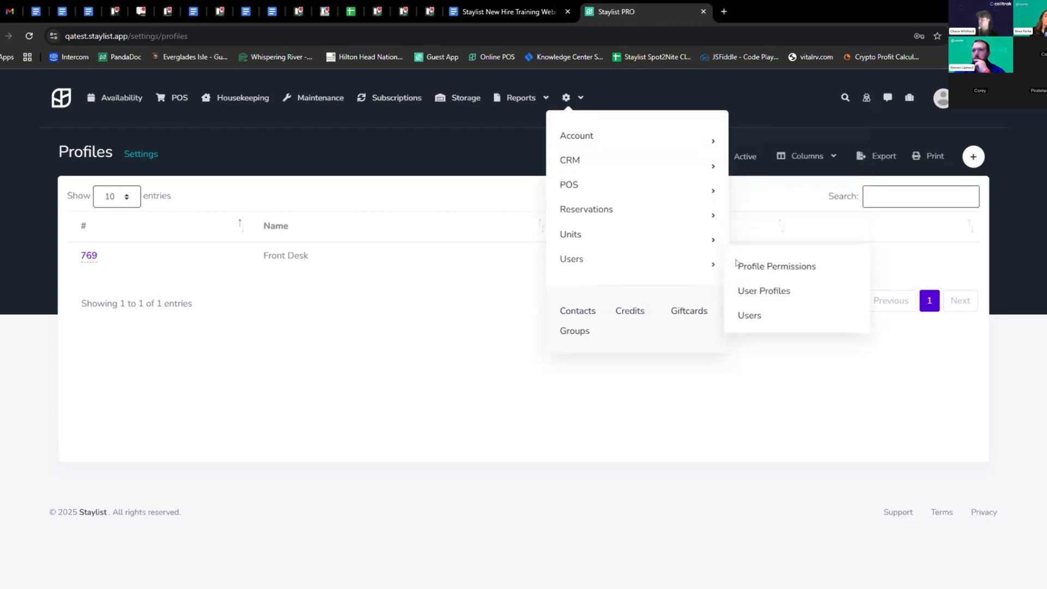
left_click(804, 269)
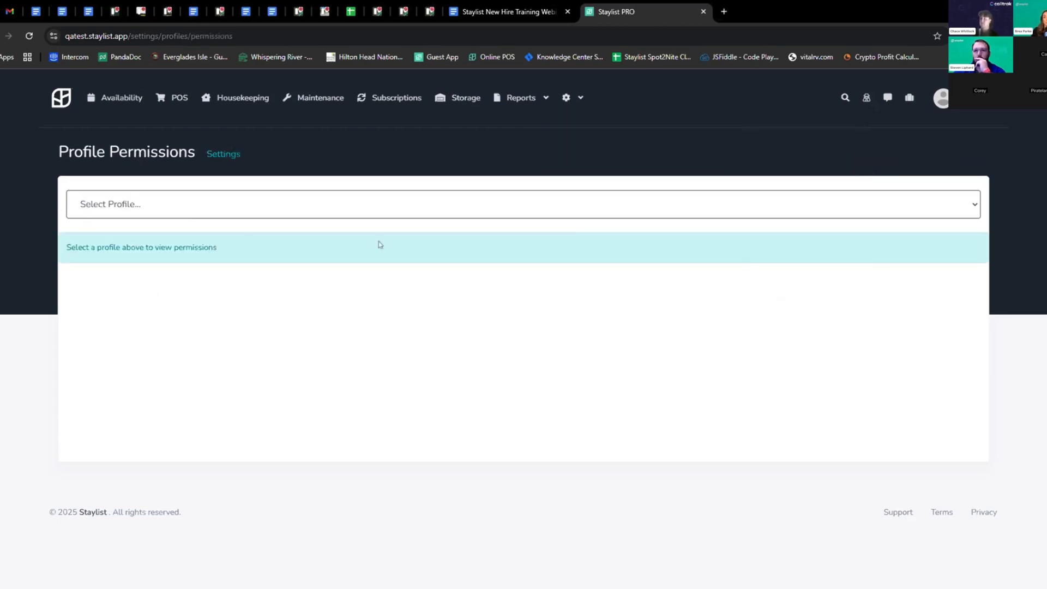
left_click(144, 207)
left_click(211, 224)
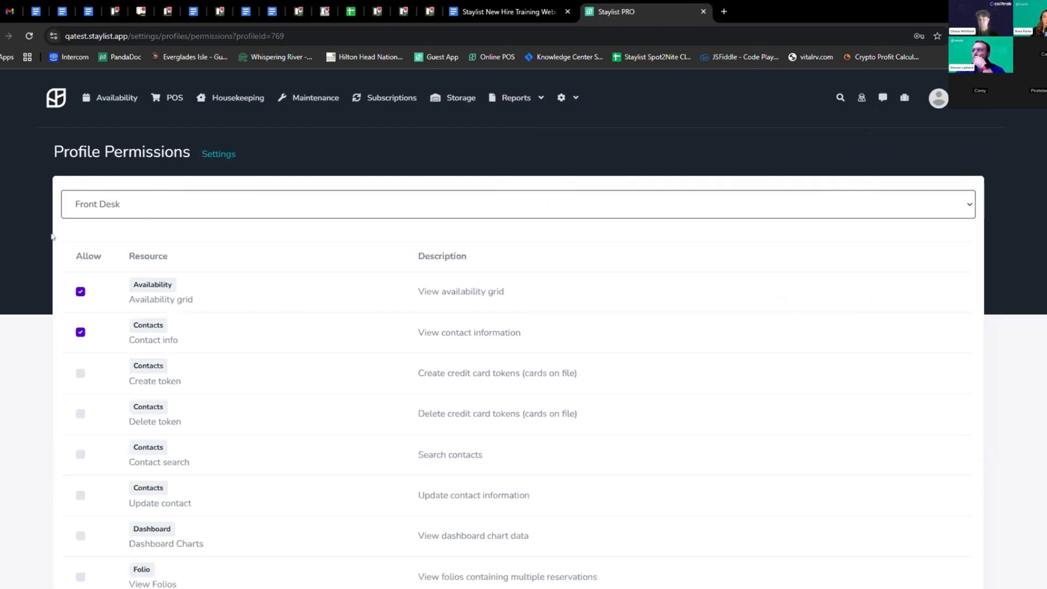
Scroll through Front Desk's permissions table, where only Contact info is checked
scroll(54, 235, "down", 1)
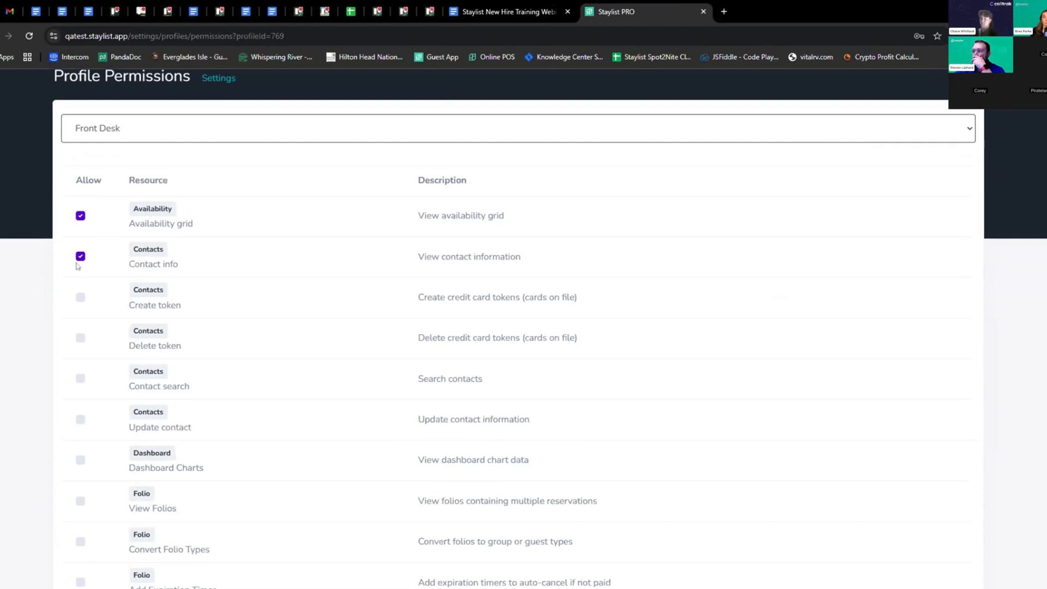
scroll(82, 246, "down", 1)
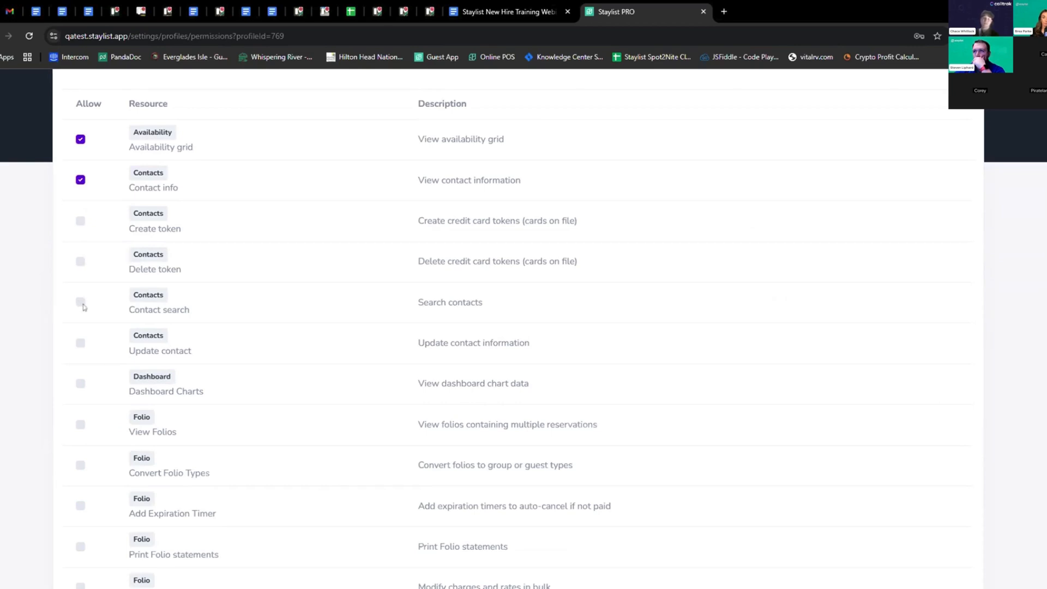
scroll(174, 295, "down", 4)
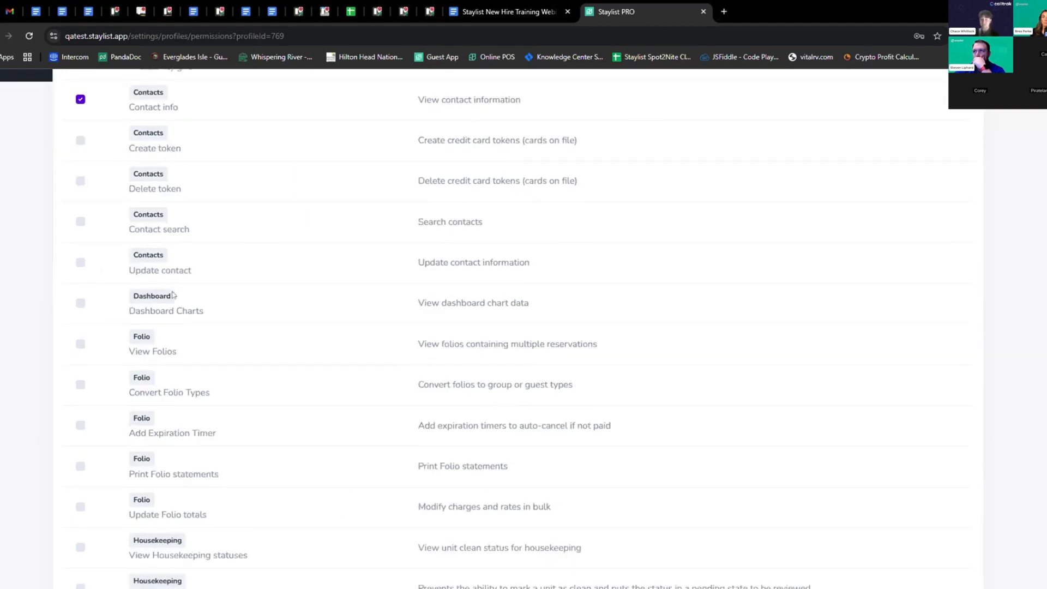
scroll(172, 297, "down", 4)
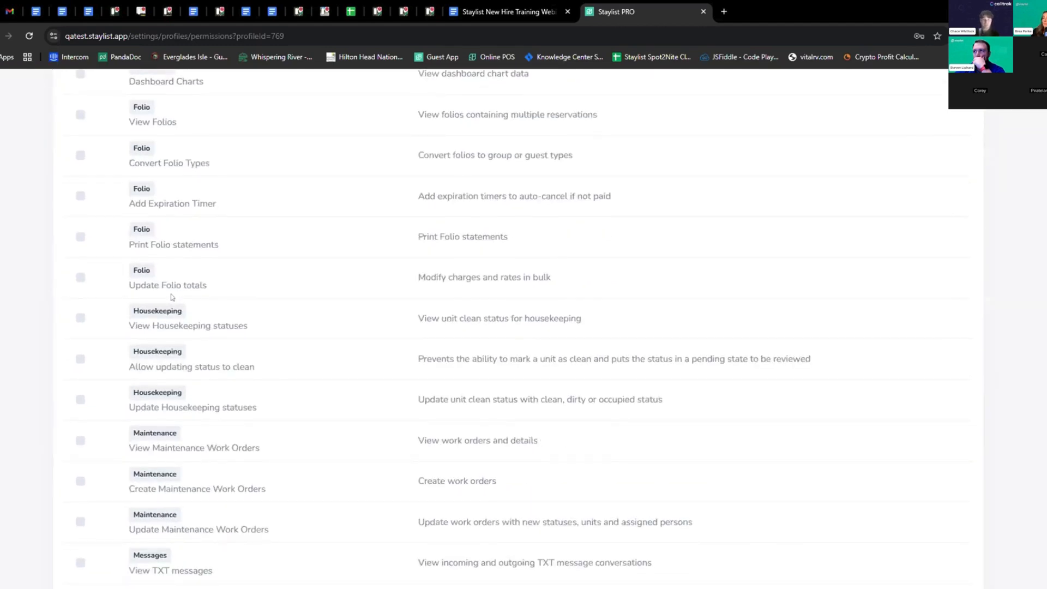
scroll(172, 297, "down", 5)
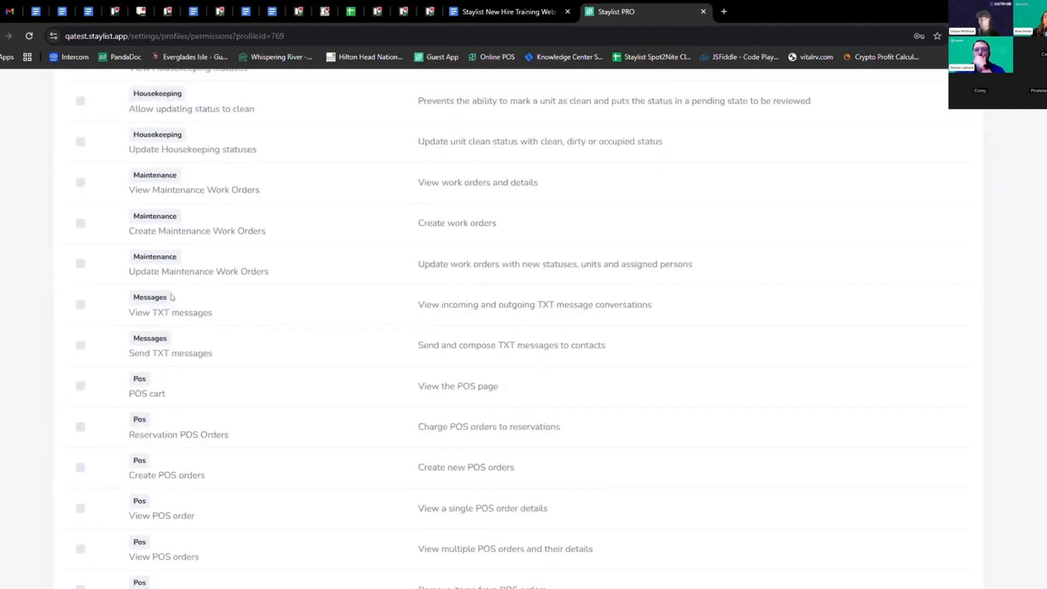
scroll(172, 297, "down", 8)
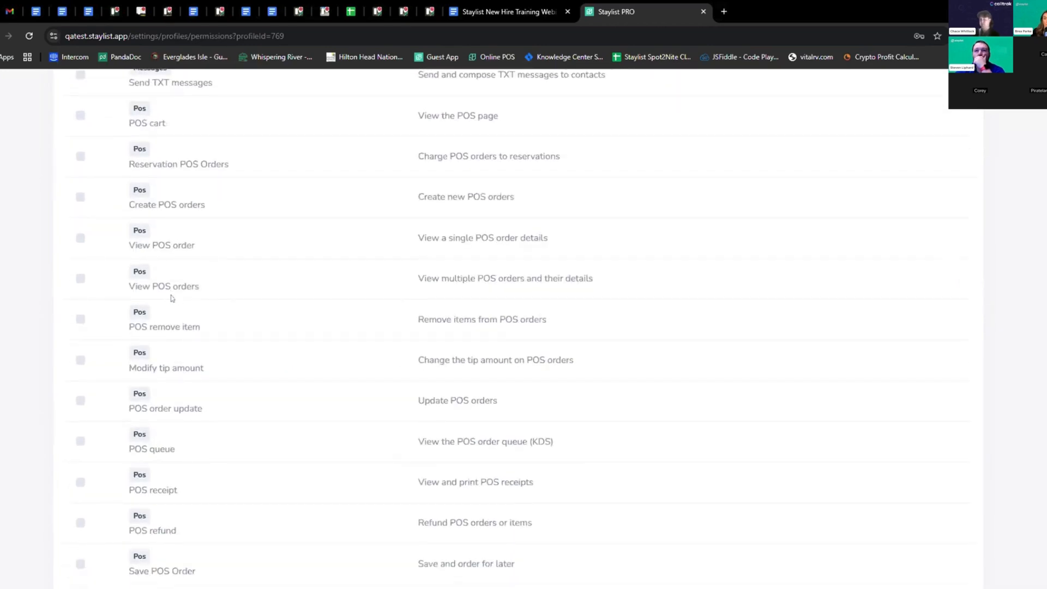
scroll(185, 299, "down", 2)
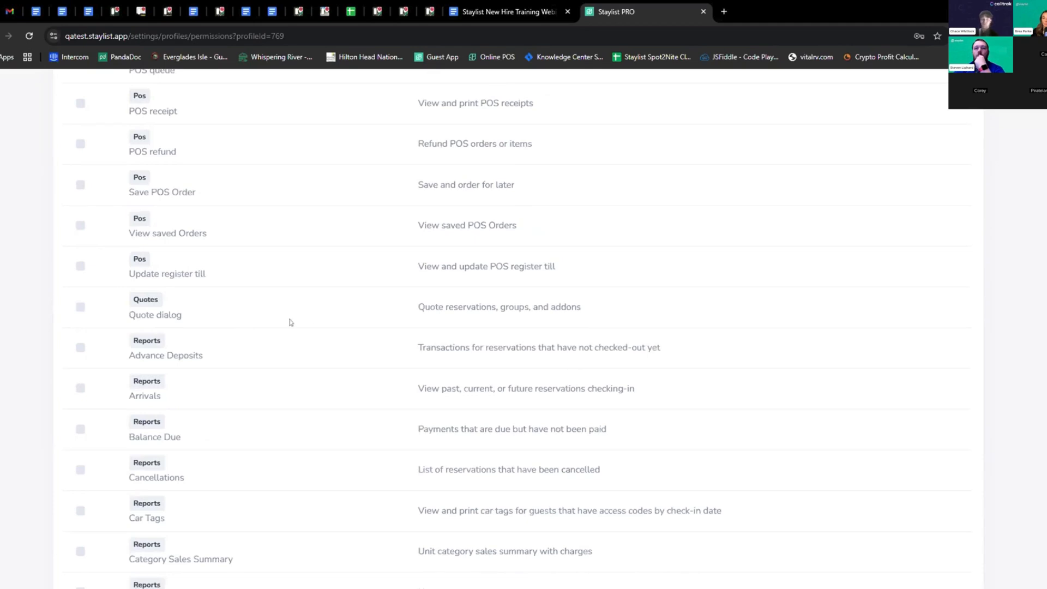
scroll(353, 302, "up", 4)
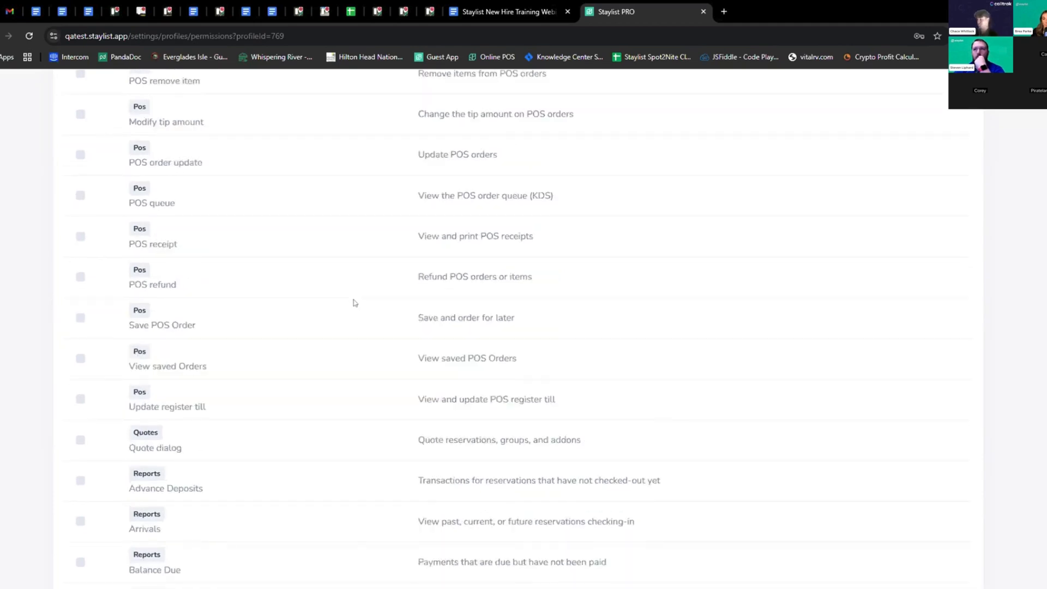
scroll(962, 236, "up", 2)
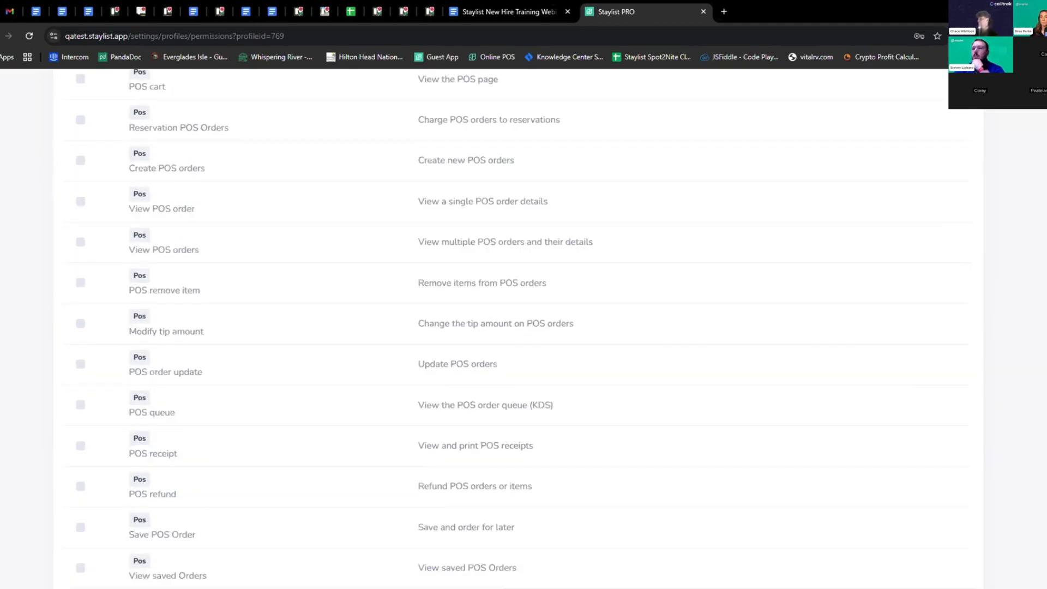
scroll(517, 329, "down", 1)
scroll(524, 328, "up", 10)
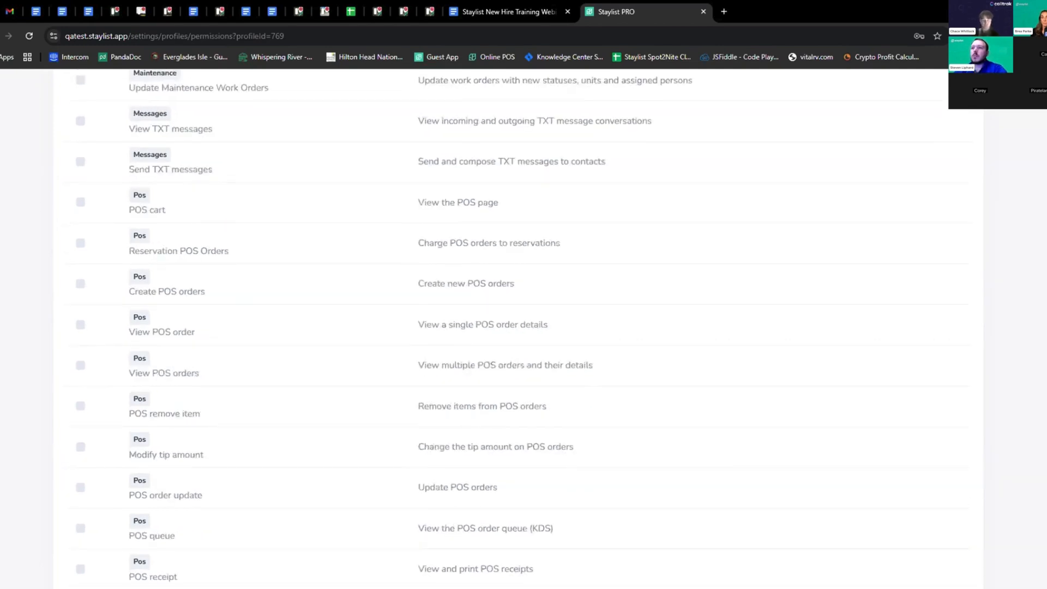
Open the Users settings list with its three Administrators-profile users
left_click(563, 98)
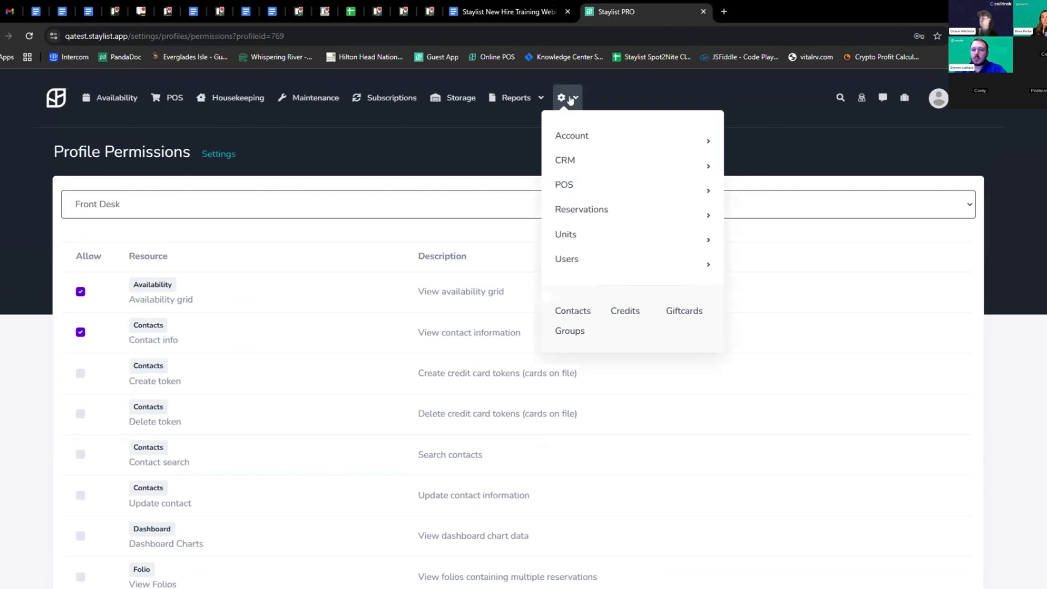
mouse_move(569, 150)
mouse_move(575, 262)
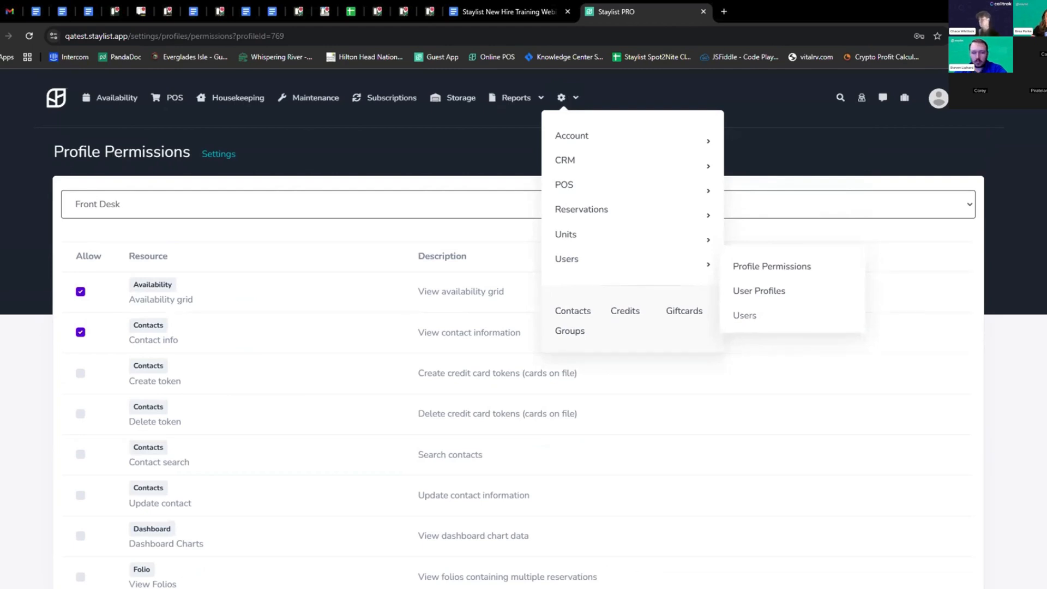
left_click(752, 318)
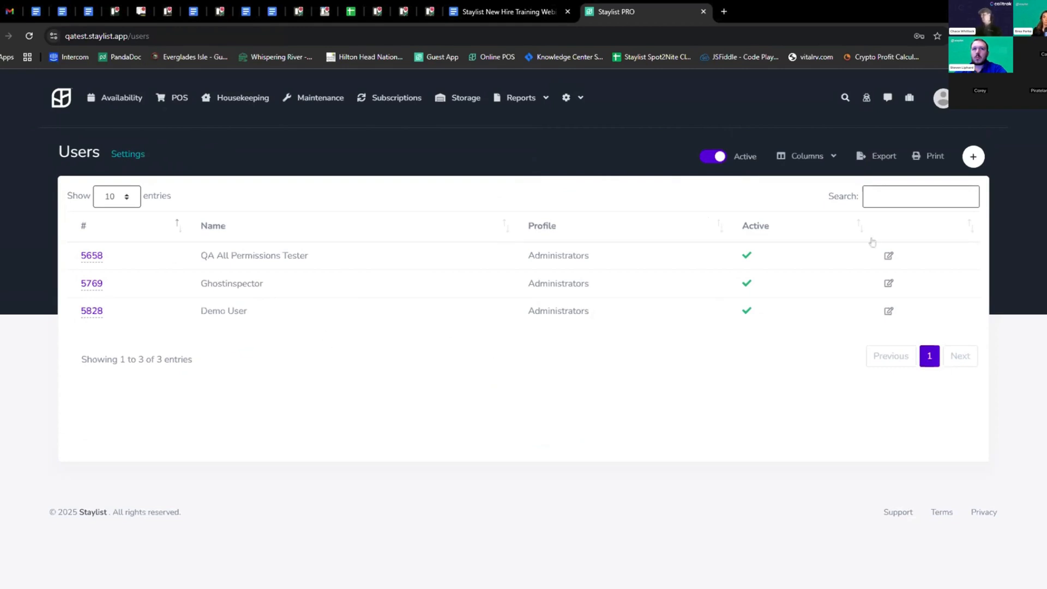
Create a new user entered under the staff member's full name
left_click(974, 157)
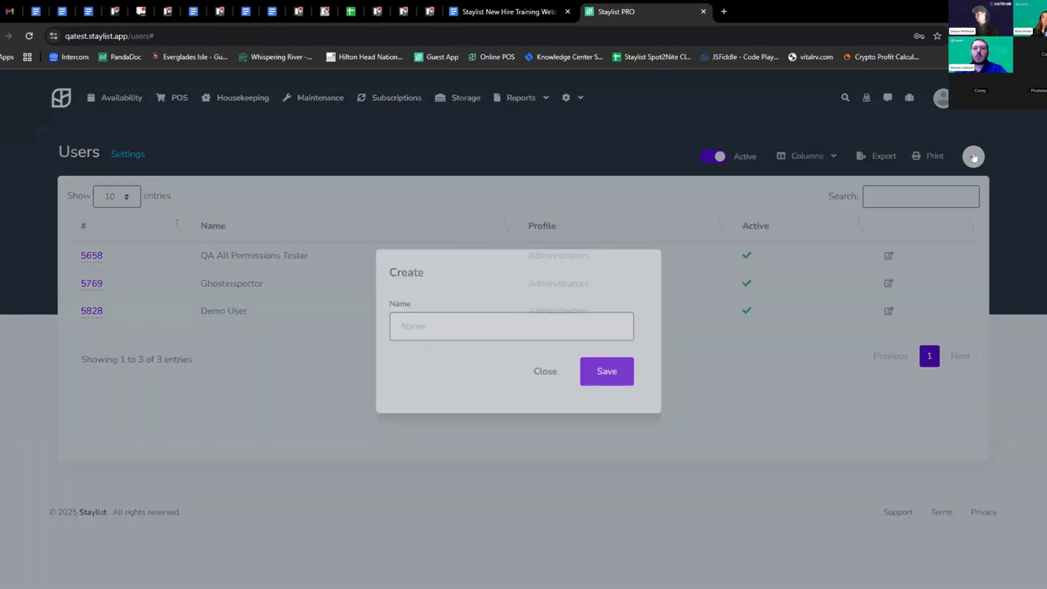
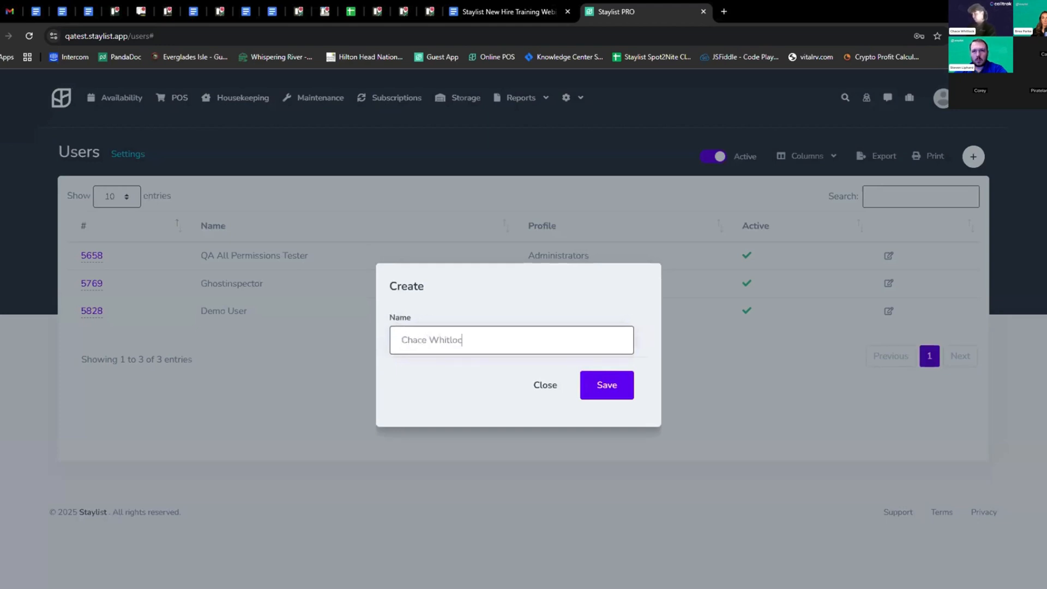
left_click(614, 386)
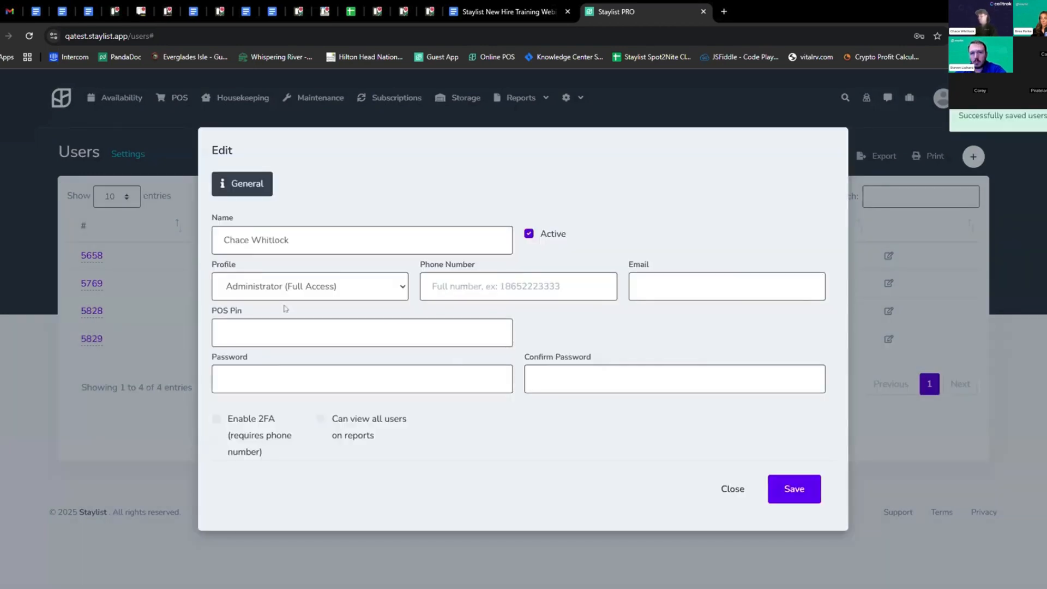
Give the user the Front Desk profile, their e-mail address and a confirmed password, then save
left_click(347, 283)
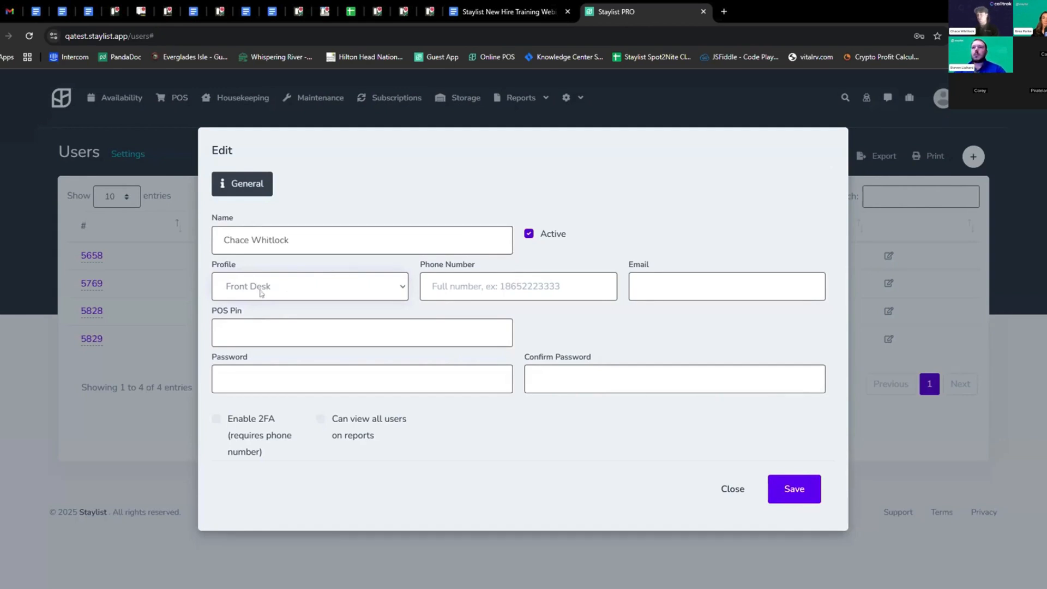
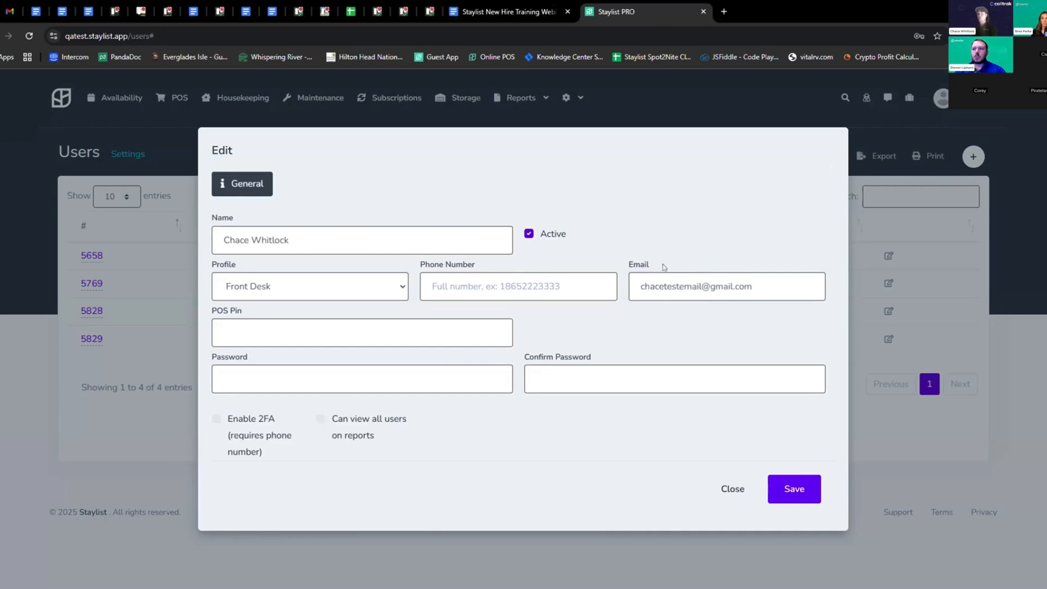
left_click(225, 380)
type("•••••••••••")
left_click(545, 375)
type("•••••••••••")
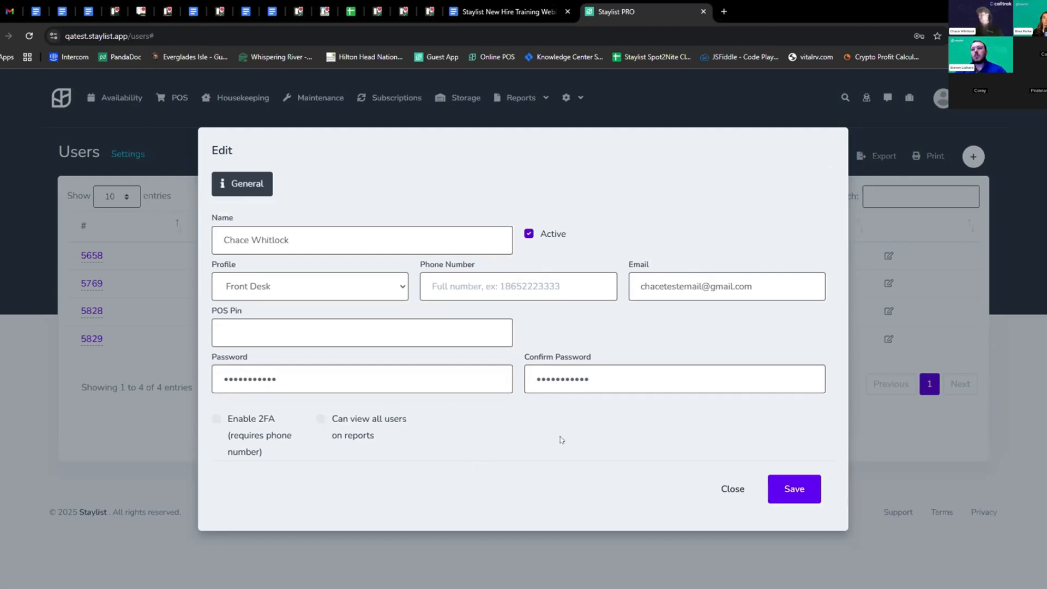
left_click(799, 492)
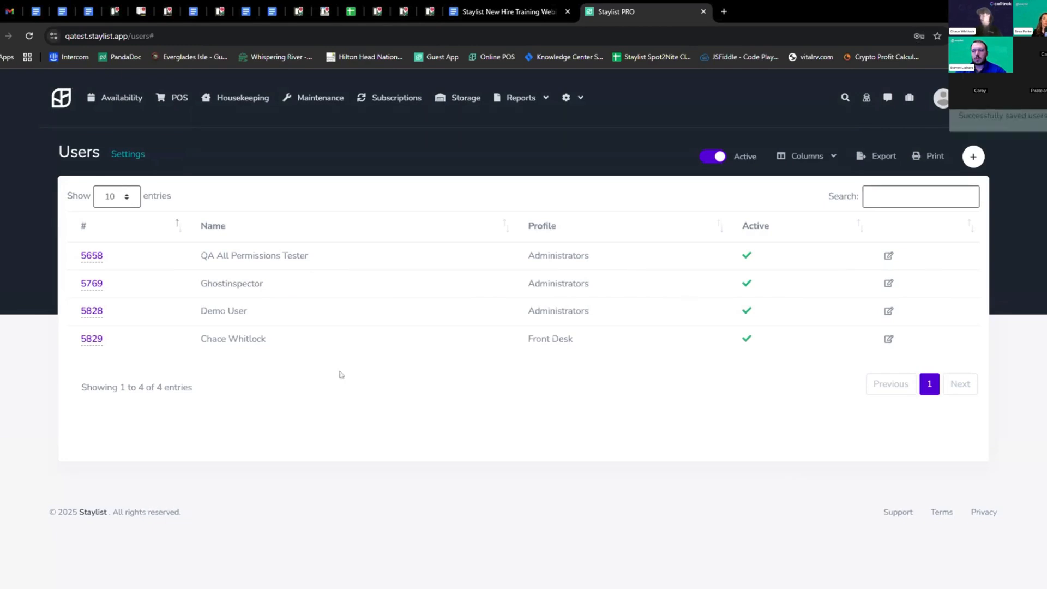
Select the Front Desk profile text on the new user's row
triple_click(571, 339)
left_click(597, 339)
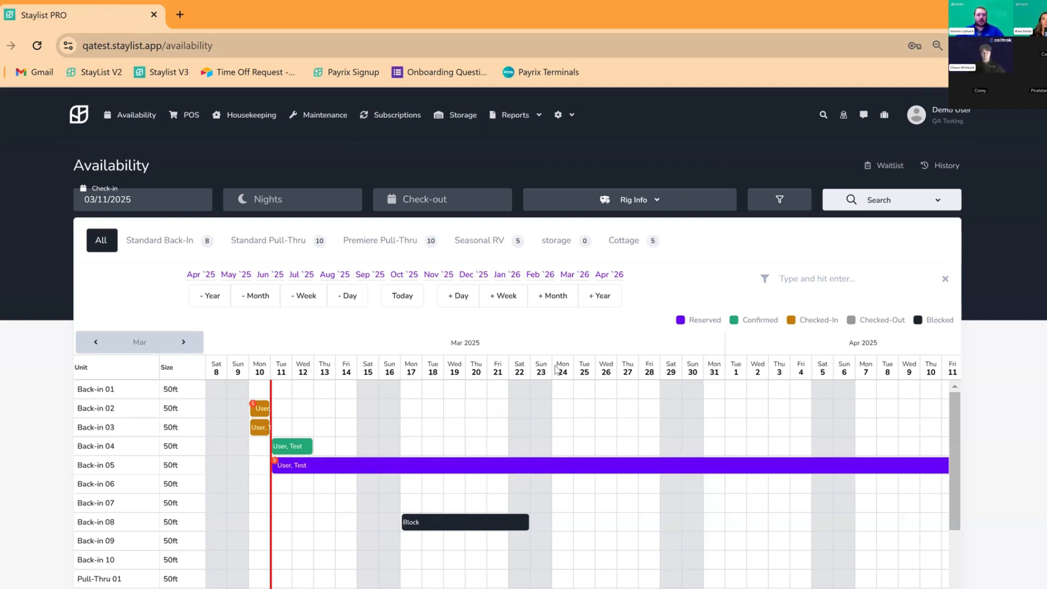
Search availability for check-in 03/14/2025 with 5 nights, through 03/19/2025
scroll(558, 349, "down", 1)
scroll(563, 346, "up", 1)
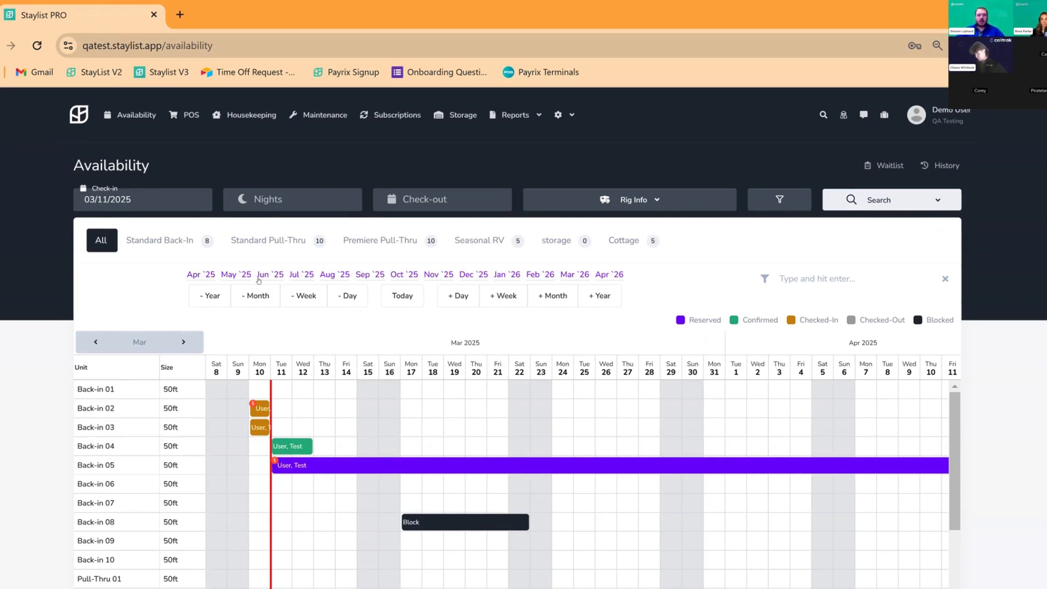
left_click(448, 302)
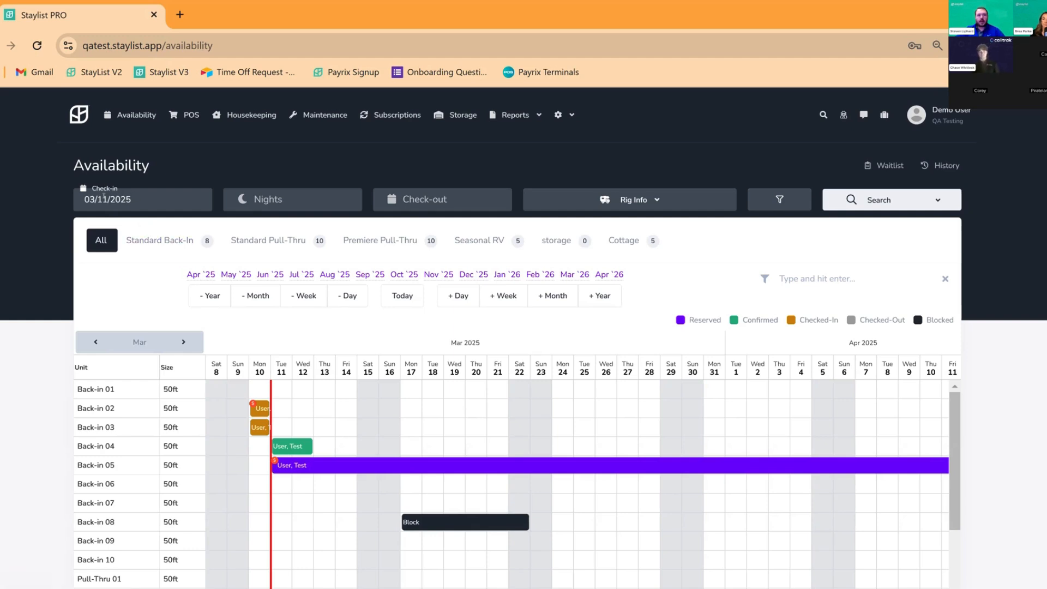
left_click(163, 204)
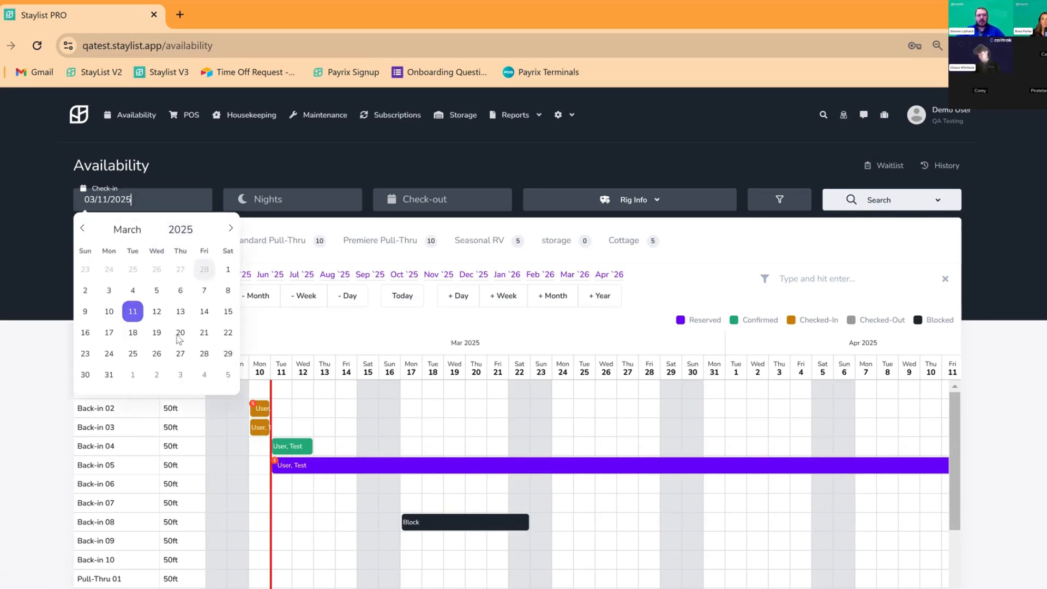
left_click(204, 312)
left_click(282, 200)
type("5")
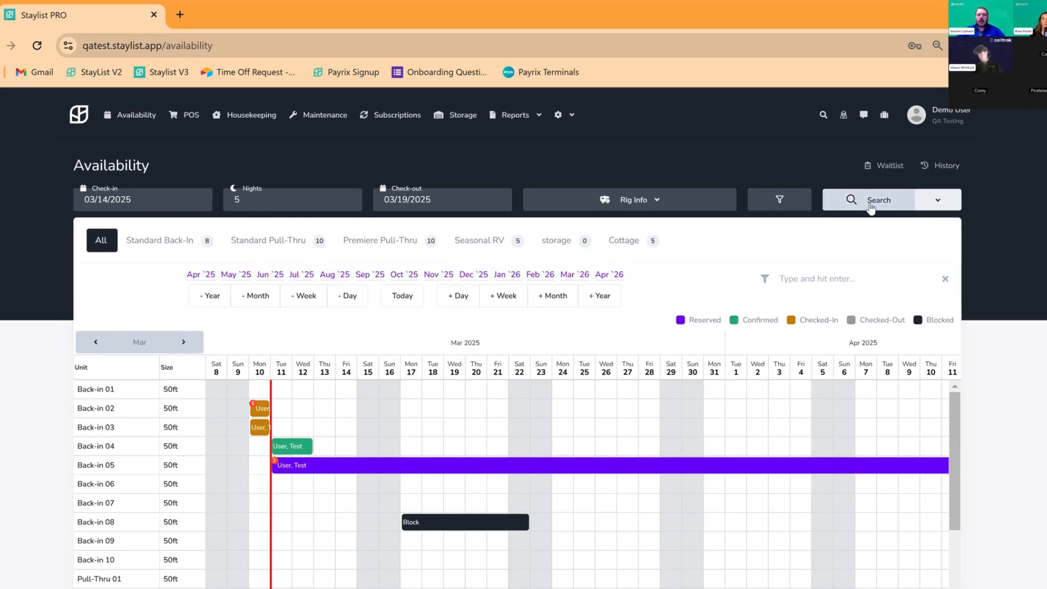
left_click(851, 200)
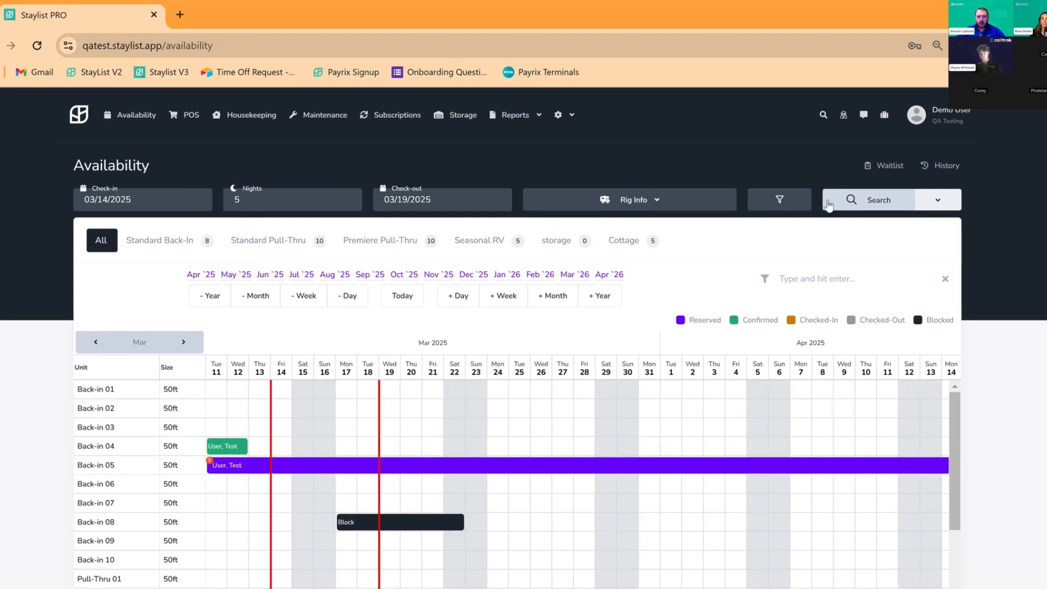
left_click(668, 196)
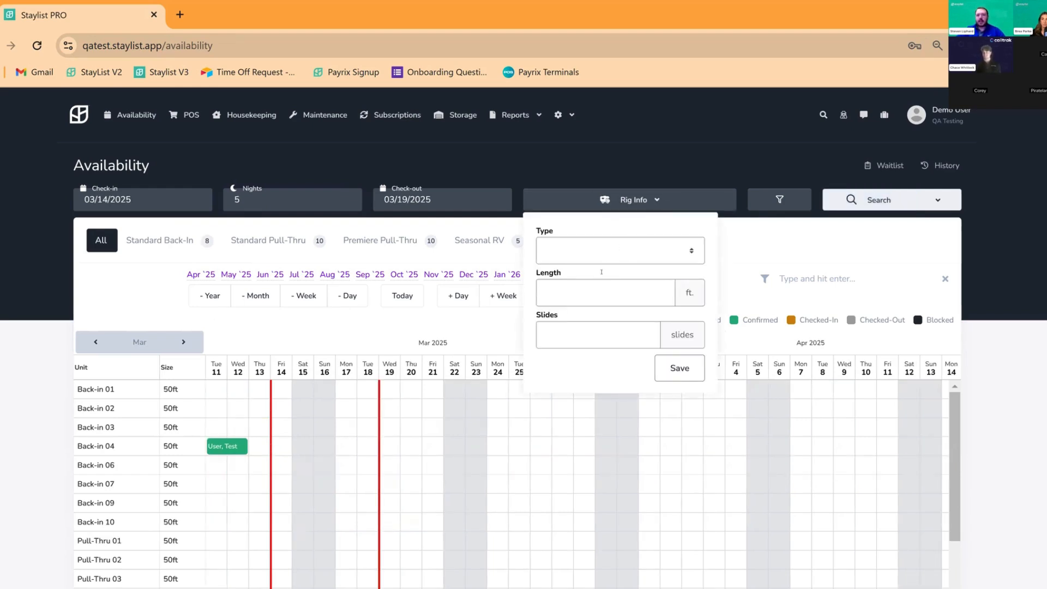
Drag across Back-in 01 from Mar 14 to Mar 18, opening a $317.80 reservation
left_click(724, 253)
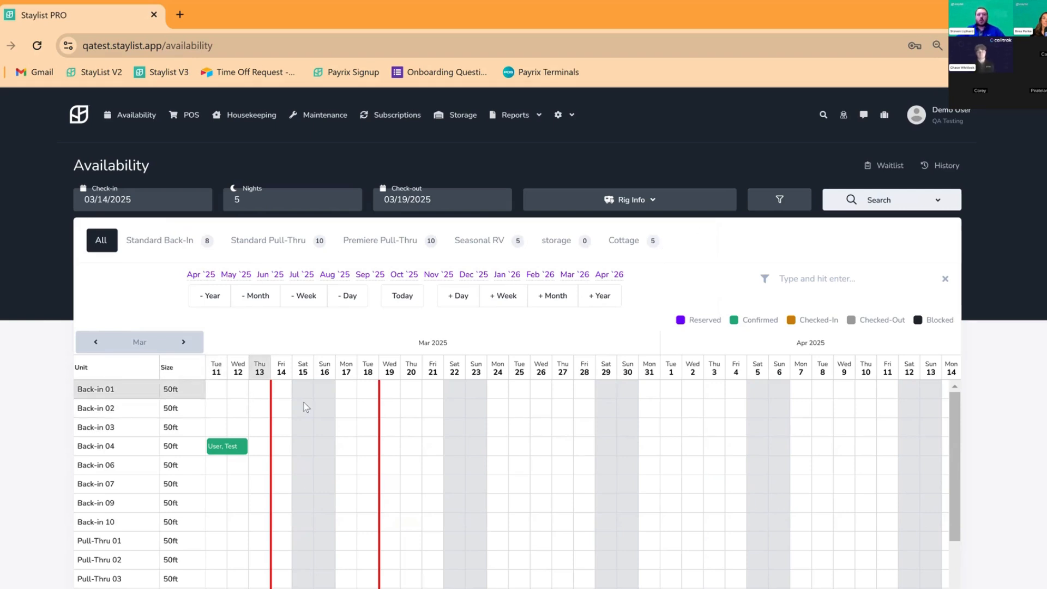
scroll(300, 411, "down", 2)
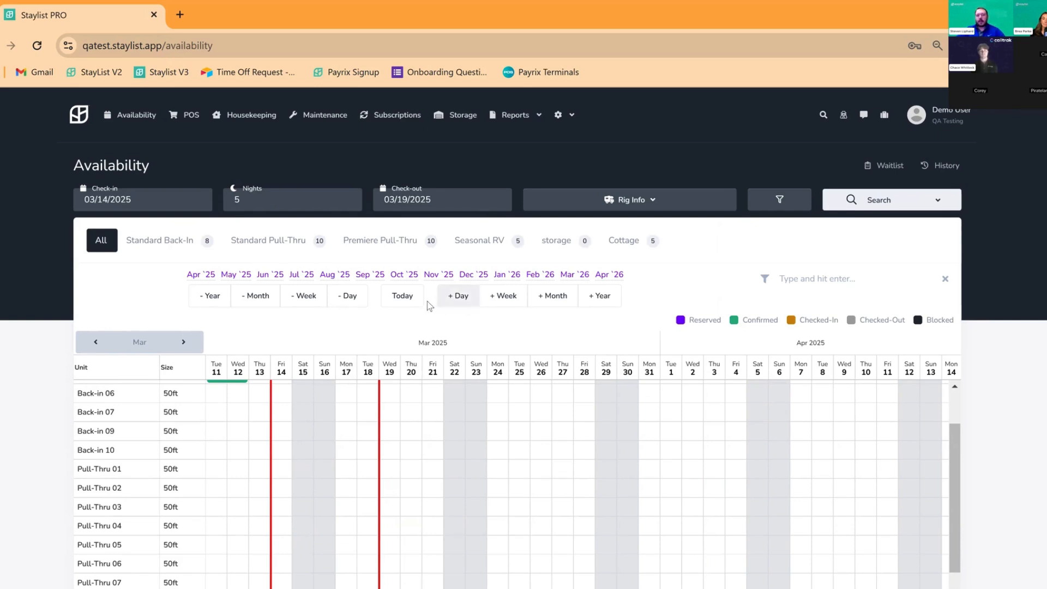
scroll(1018, 332, "down", 3)
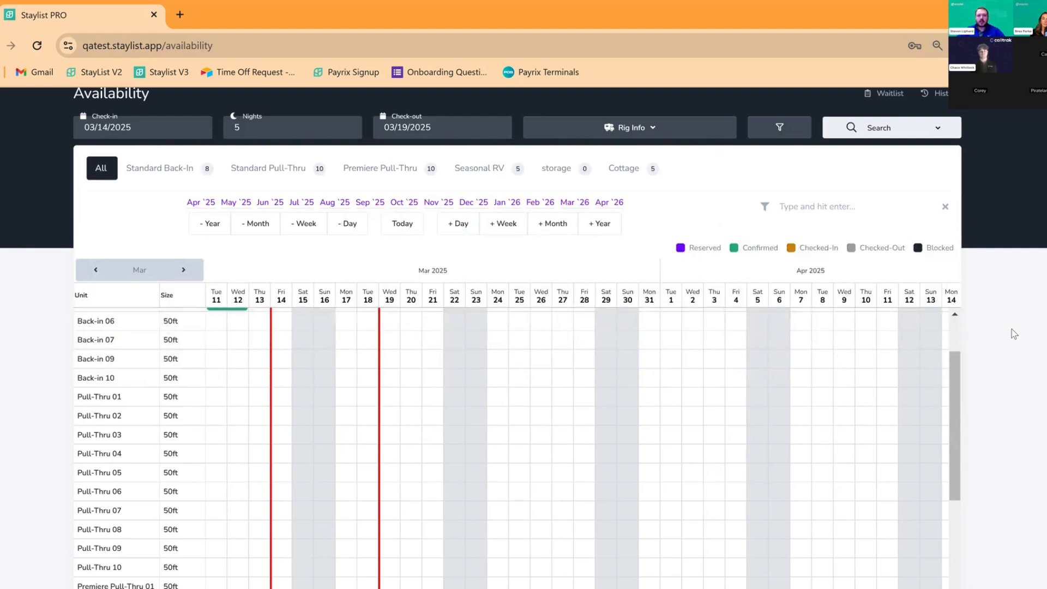
scroll(381, 270, "down", 1)
scroll(339, 257, "up", 5)
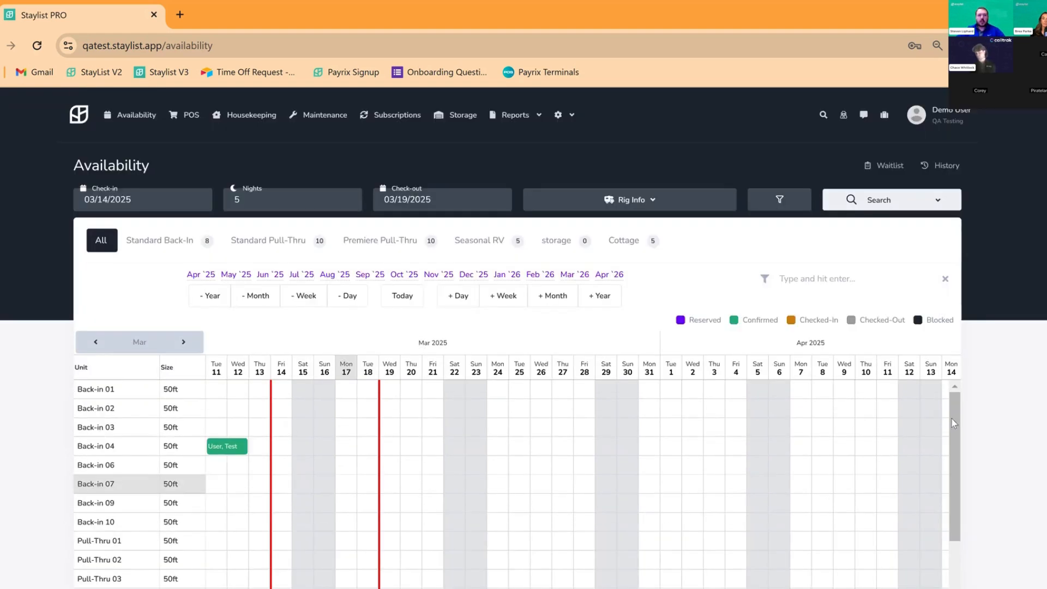
scroll(933, 407, "down", 1)
scroll(708, 323, "down", 1)
left_click_drag(284, 249, 362, 250)
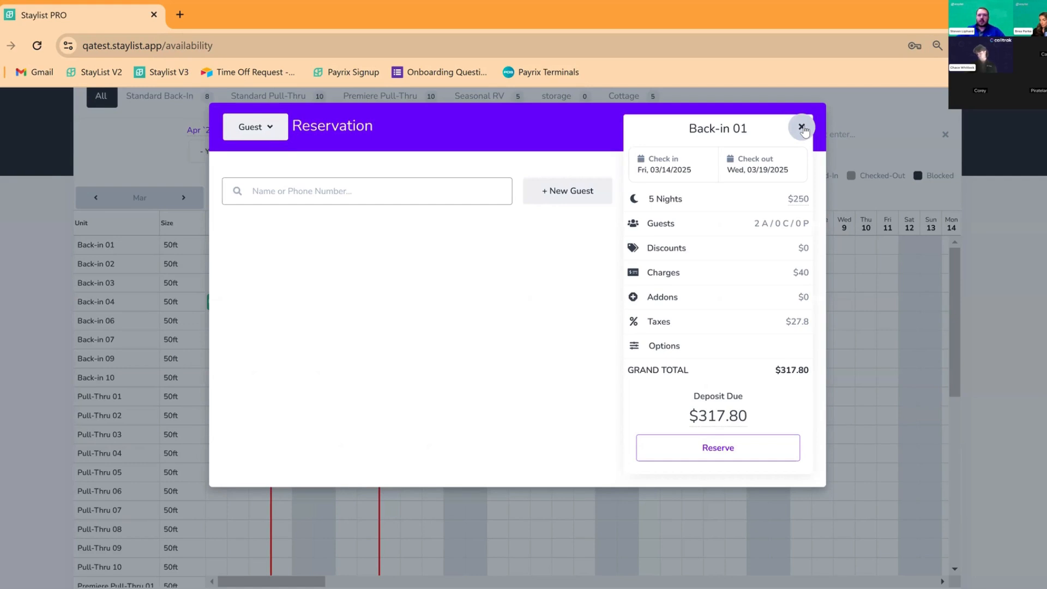
Discard the reservation and rebook Back-in 01 from March 14 to 18
left_click(802, 127)
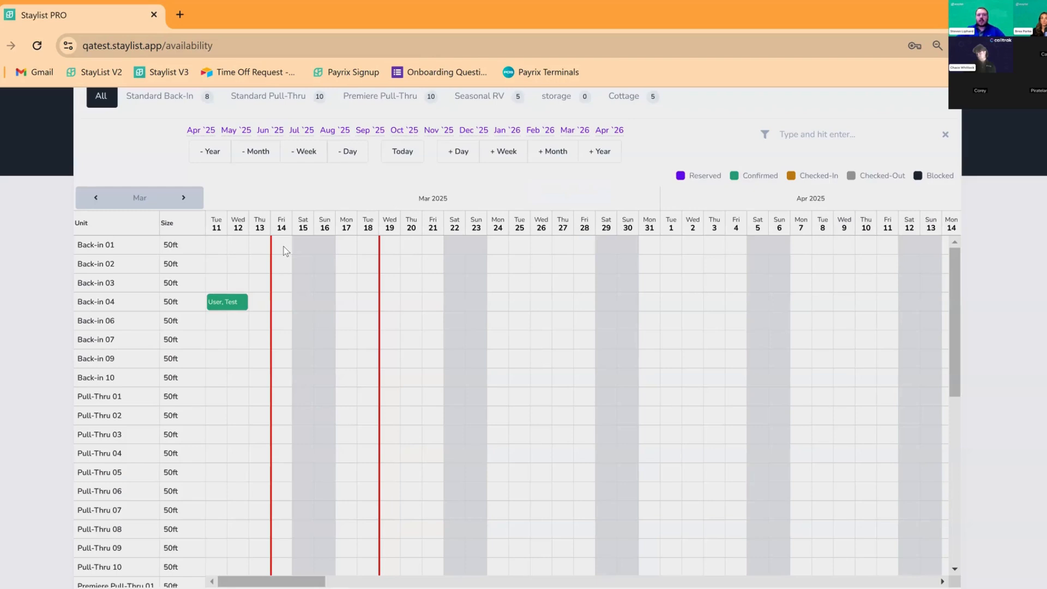
left_click(283, 251)
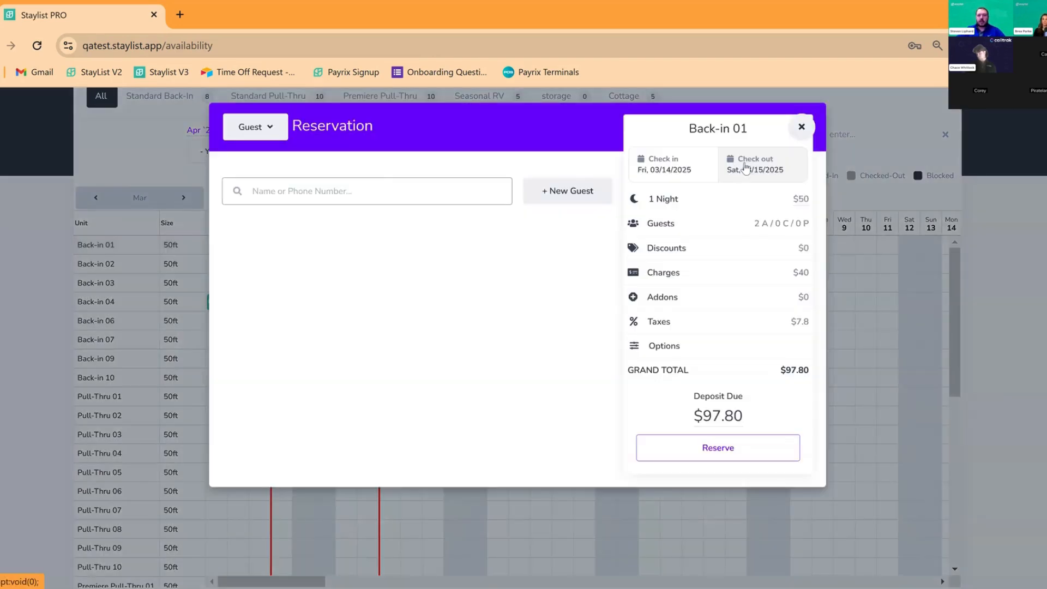
left_click(745, 168)
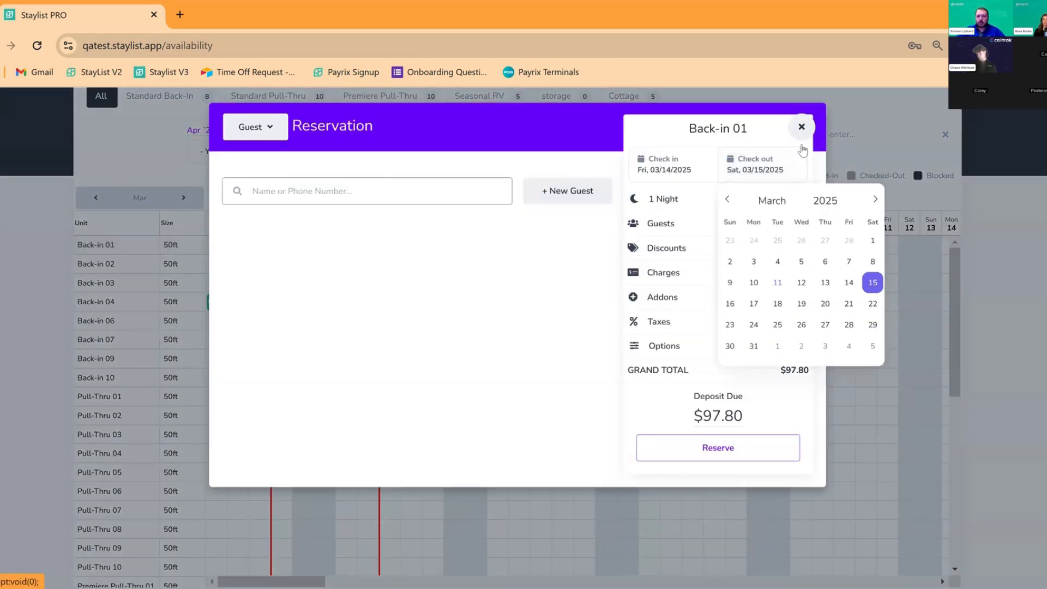
key("Escape")
key("Escape")
left_click_drag(283, 245, 373, 244)
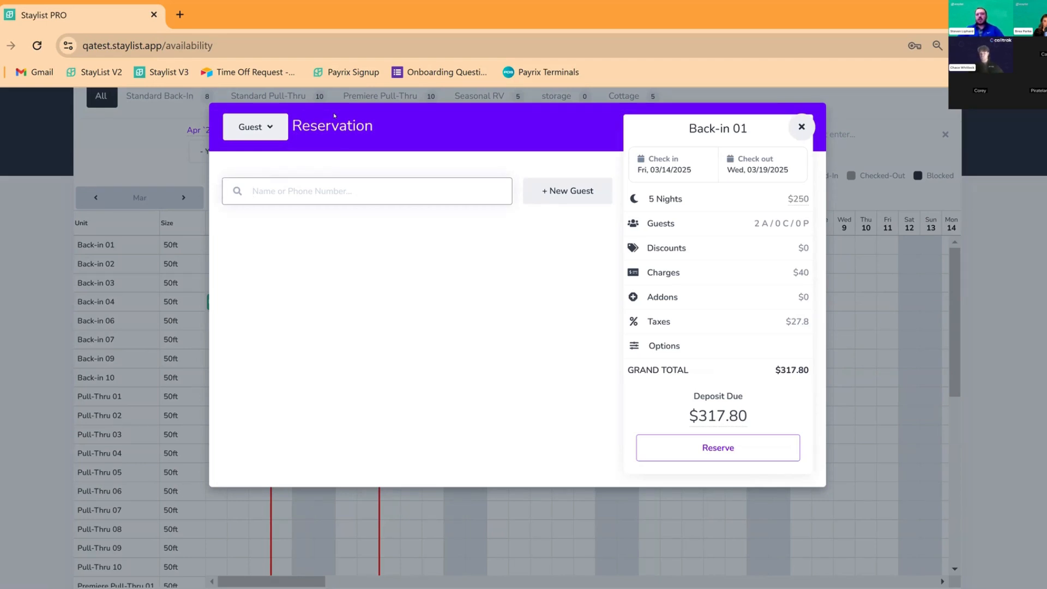
Search existing guests for 'Test', then start a new guest record instead
type("T")
key("BackSpace")
type("Test")
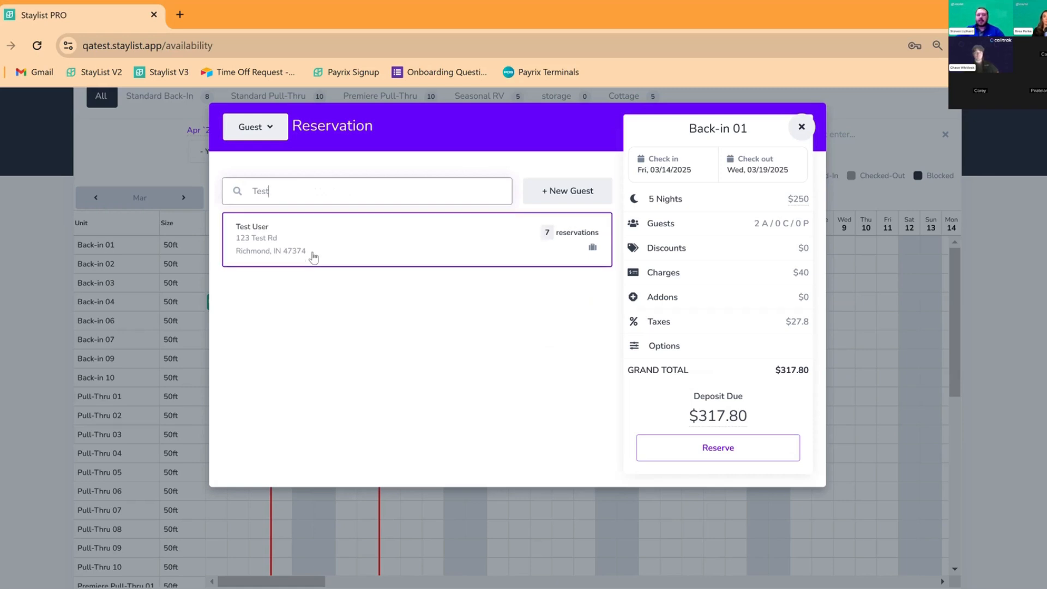
left_click(544, 190)
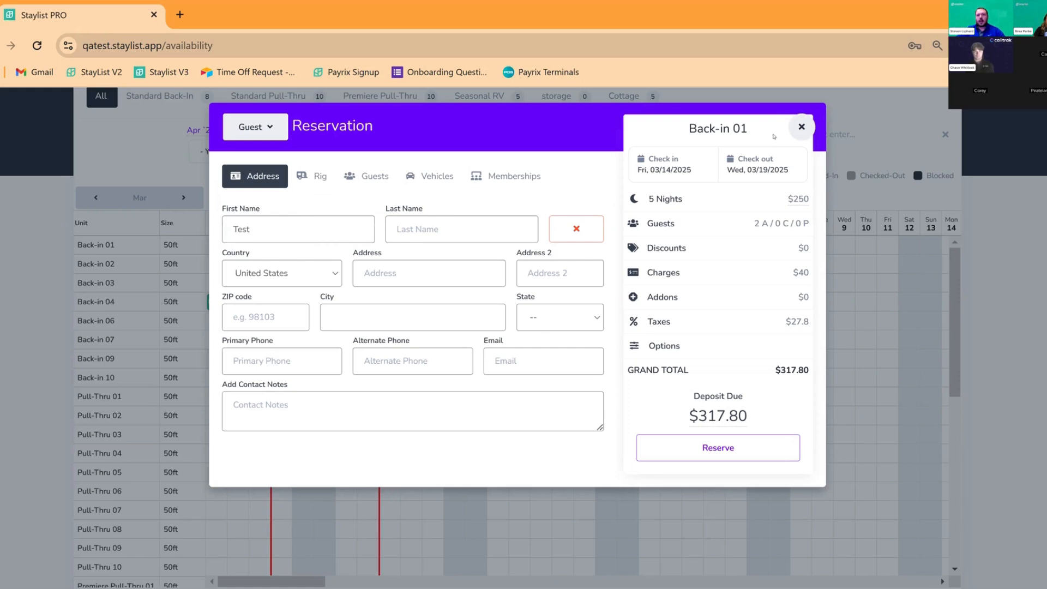
Enter the guest's last name and pick the suggested street address to fill ZIP, city and state
left_click(453, 217)
type("User 2")
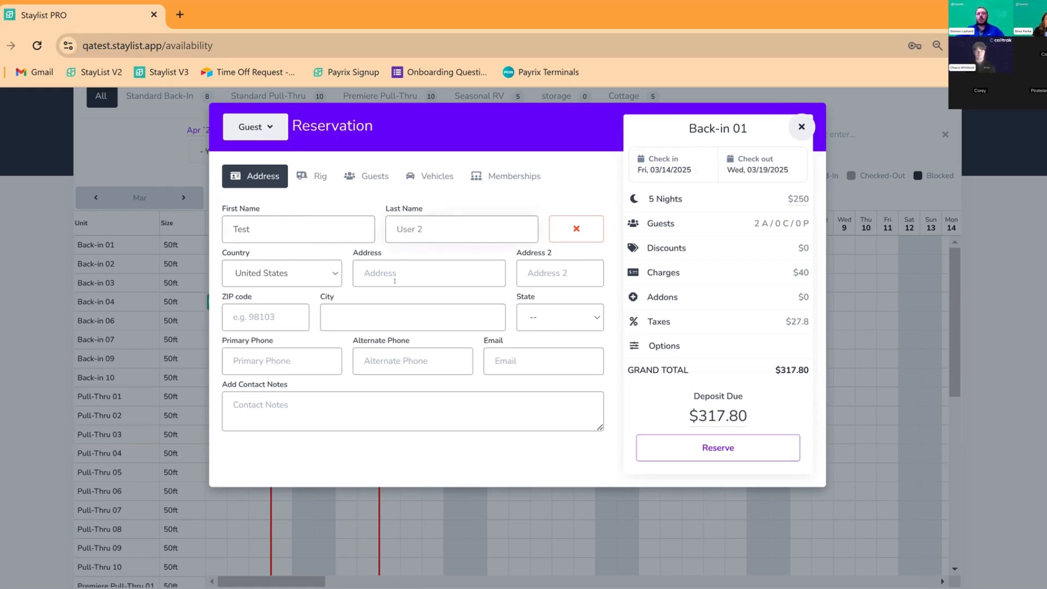
left_click(420, 285)
type("Test")
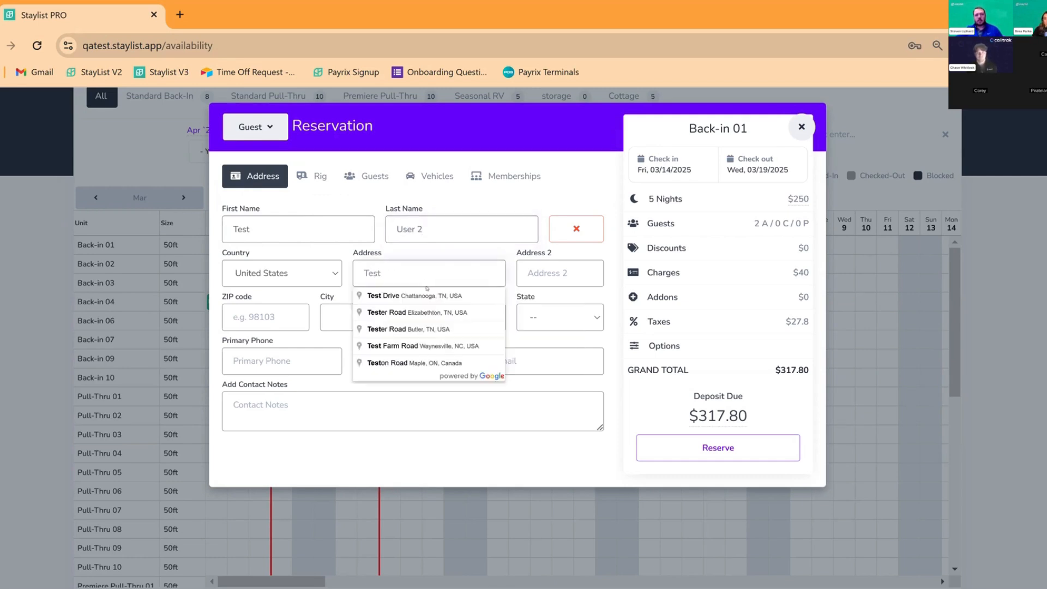
left_click(428, 295)
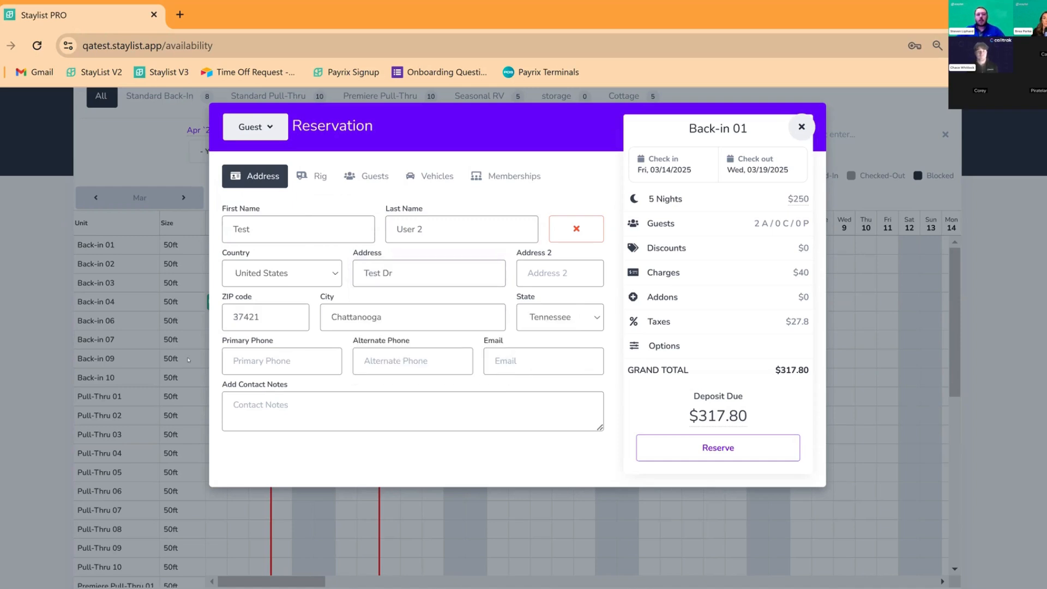
Add the guest's primary phone number and fill the e-mail from the saved suggestion
left_click(289, 360)
type("1")
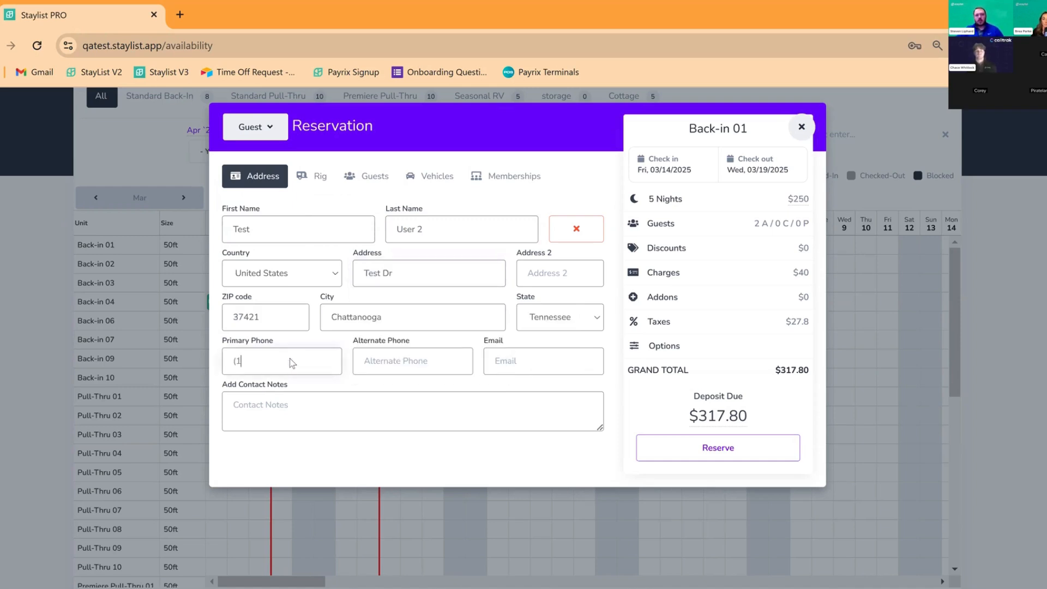
type("11) 11")
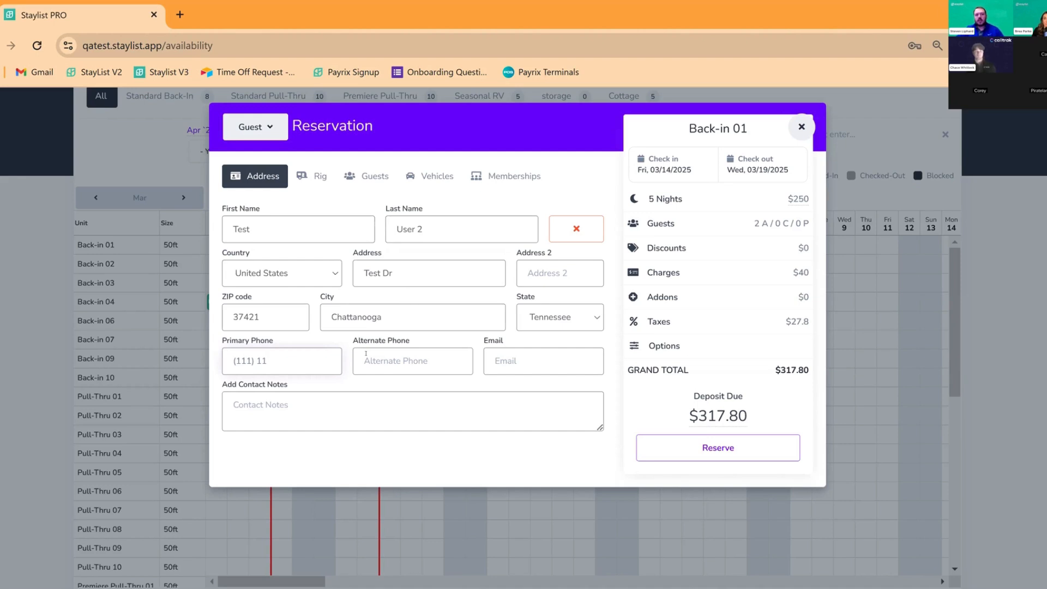
type("111111")
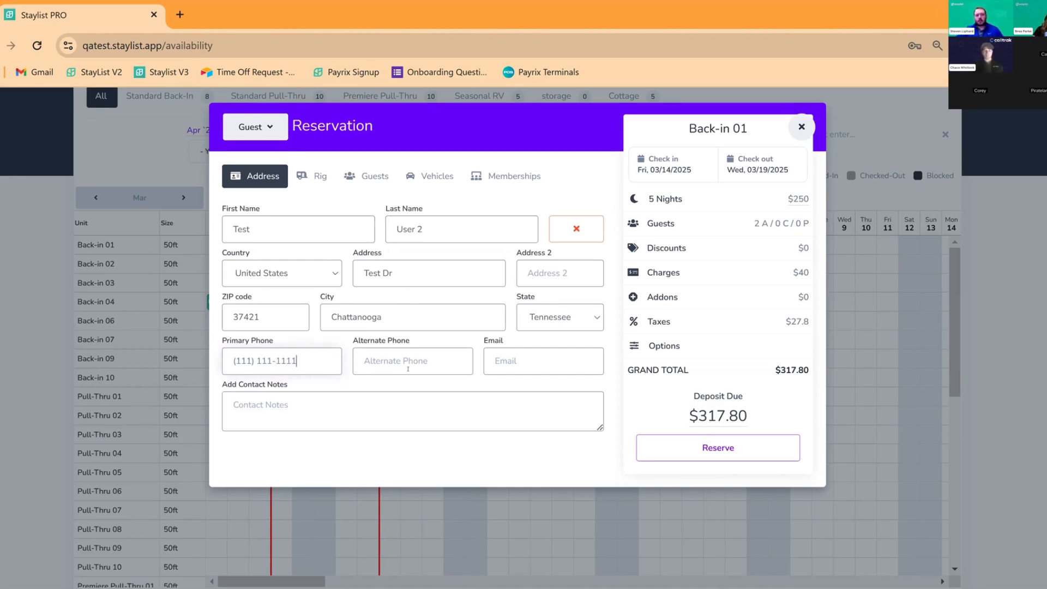
left_click(515, 362)
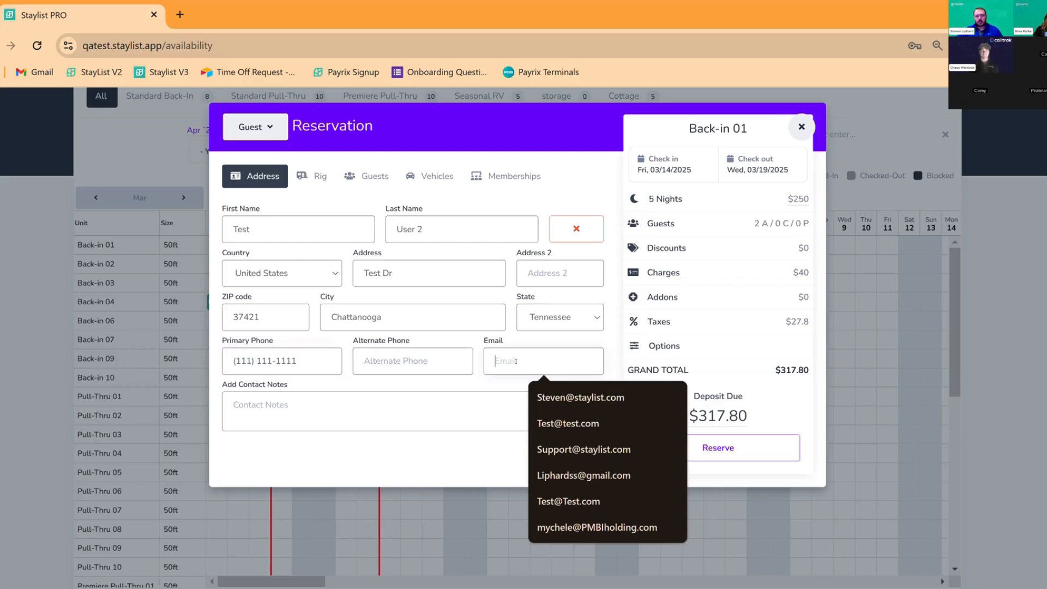
left_click(556, 423)
left_click(457, 400)
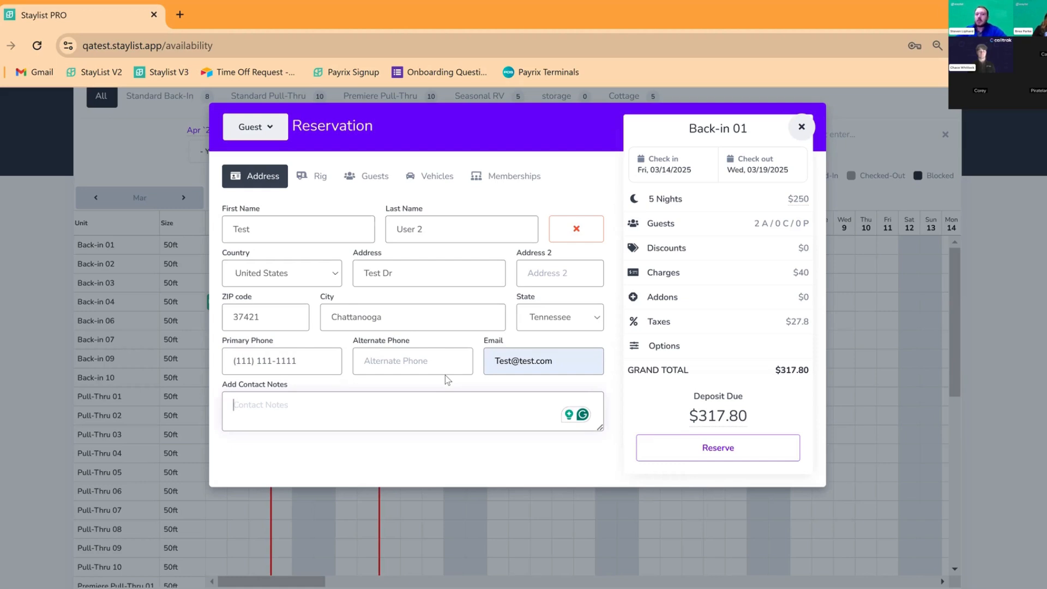
Add two blank additional-guest entries on the reservation's Guests tab
left_click(312, 180)
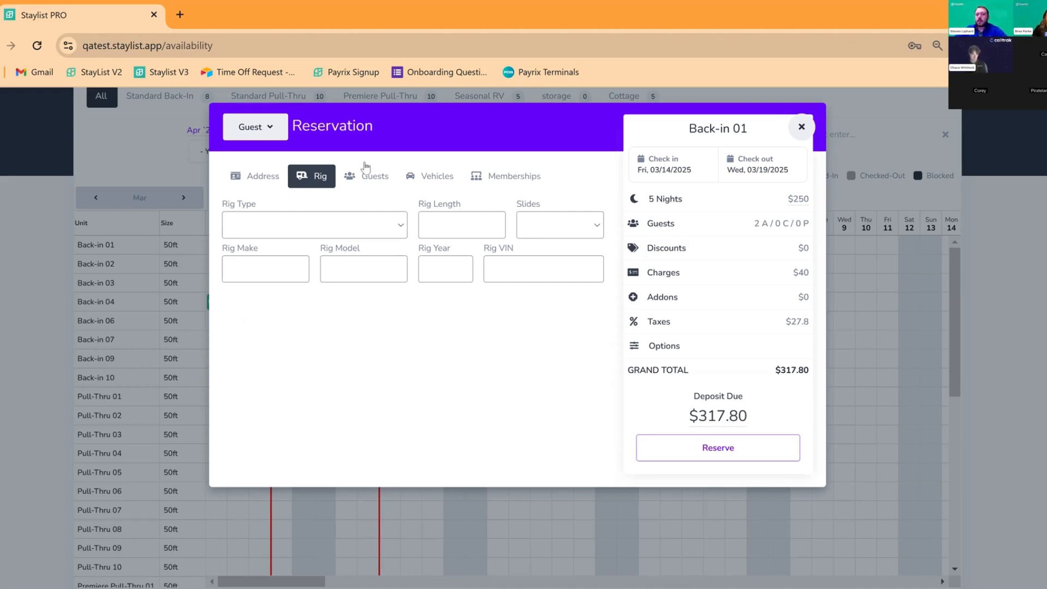
left_click(377, 184)
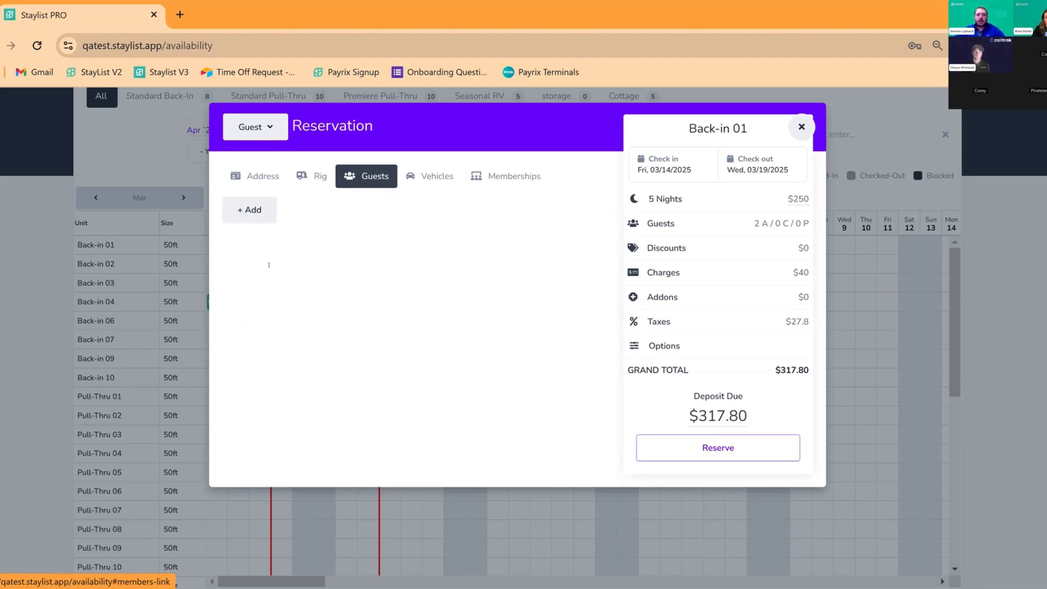
left_click(254, 214)
left_click(256, 217)
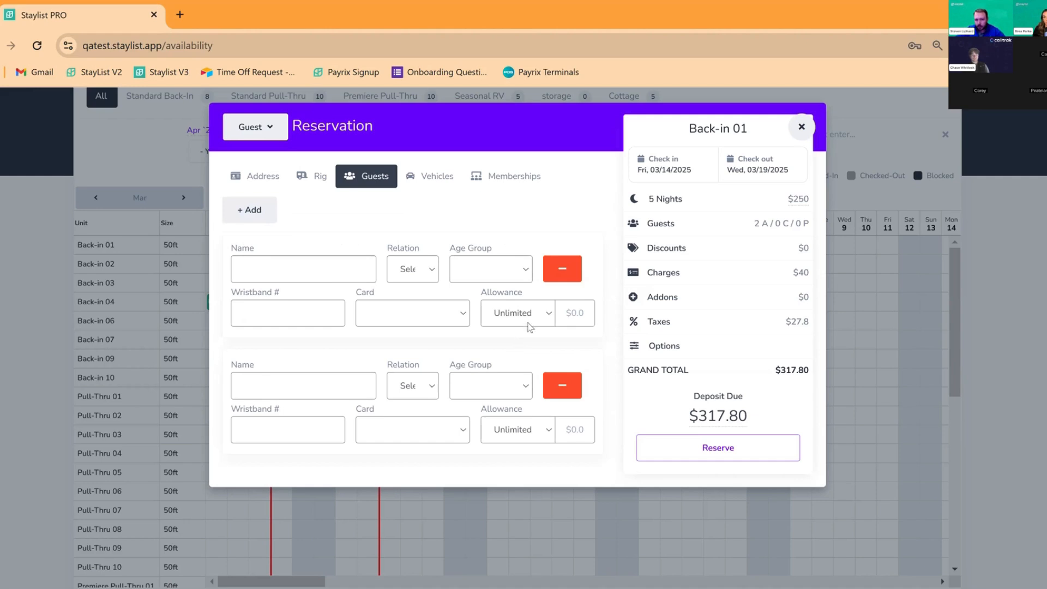
Add a blank vehicle entry, remove it again, and return to the Address details via Memberships
left_click(428, 182)
left_click(272, 222)
left_click(271, 224)
left_click(270, 224)
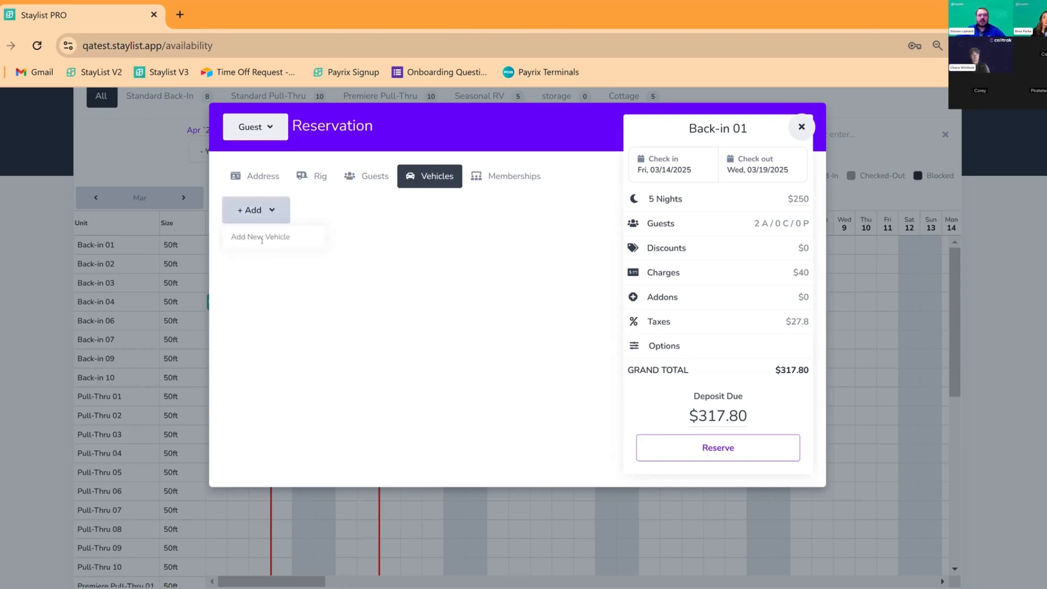
left_click(262, 246)
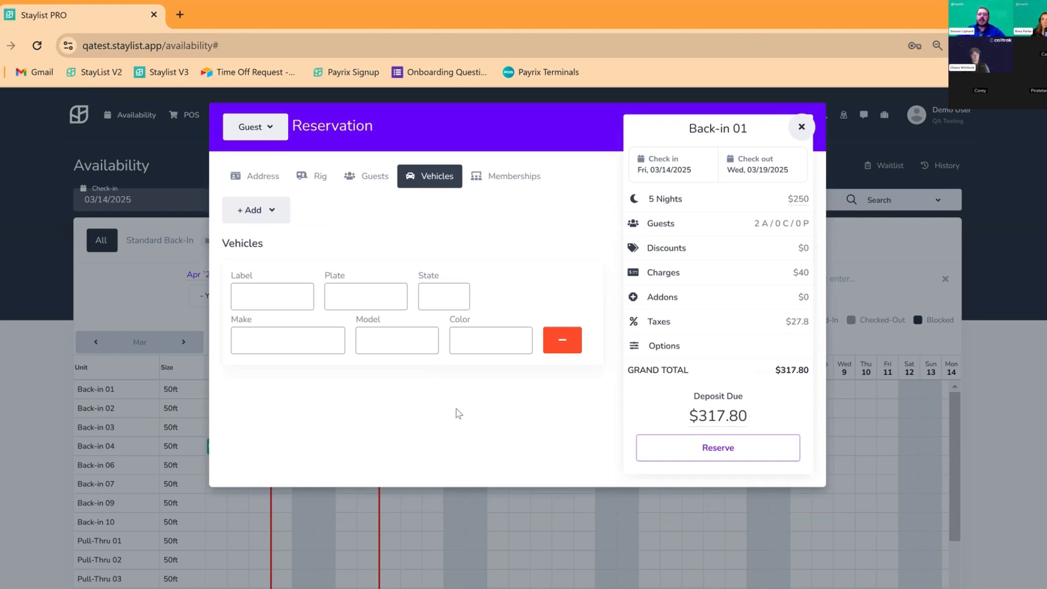
left_click(564, 348)
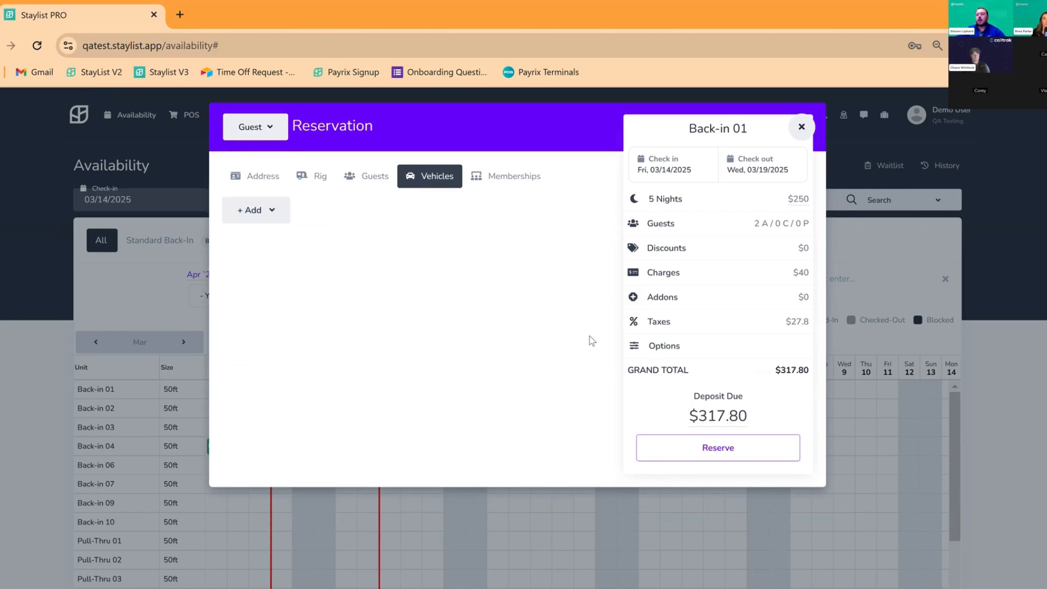
left_click(522, 188)
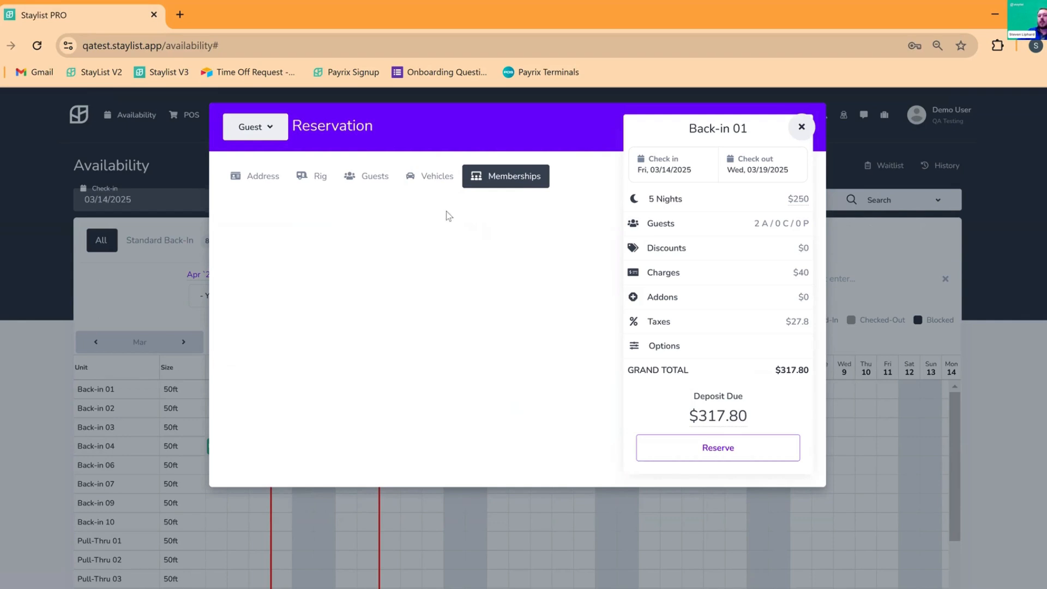
left_click(251, 182)
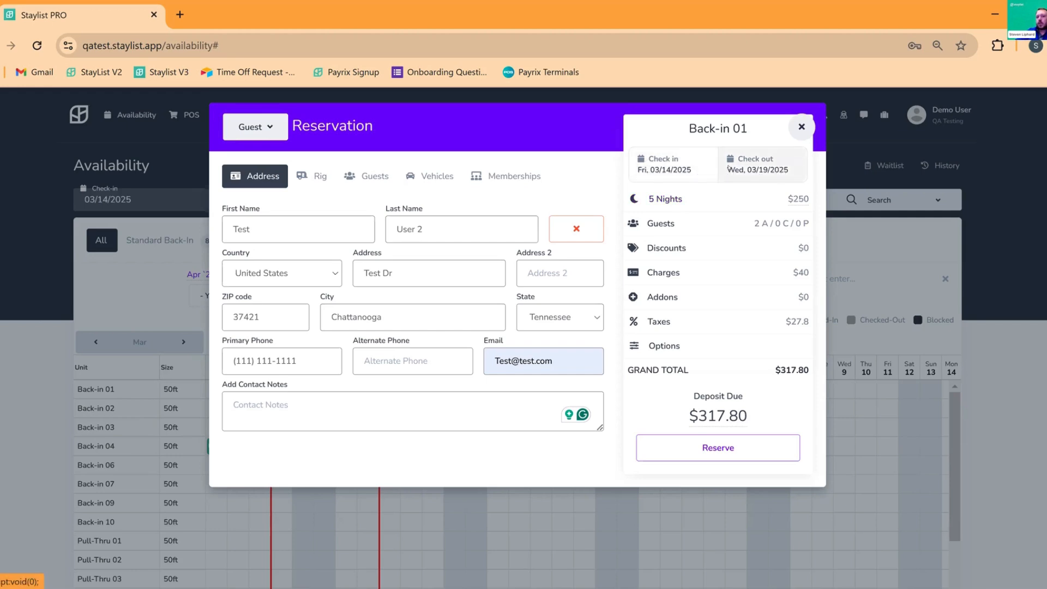
left_click(705, 203)
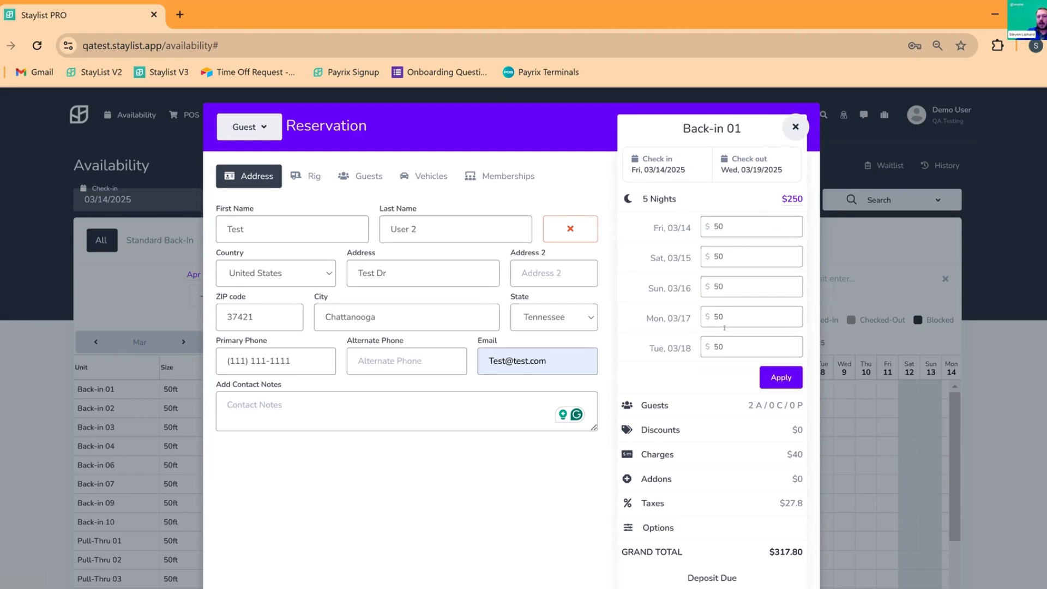
left_click_drag(736, 348, 711, 396)
type("75")
left_click(782, 380)
left_click(792, 200)
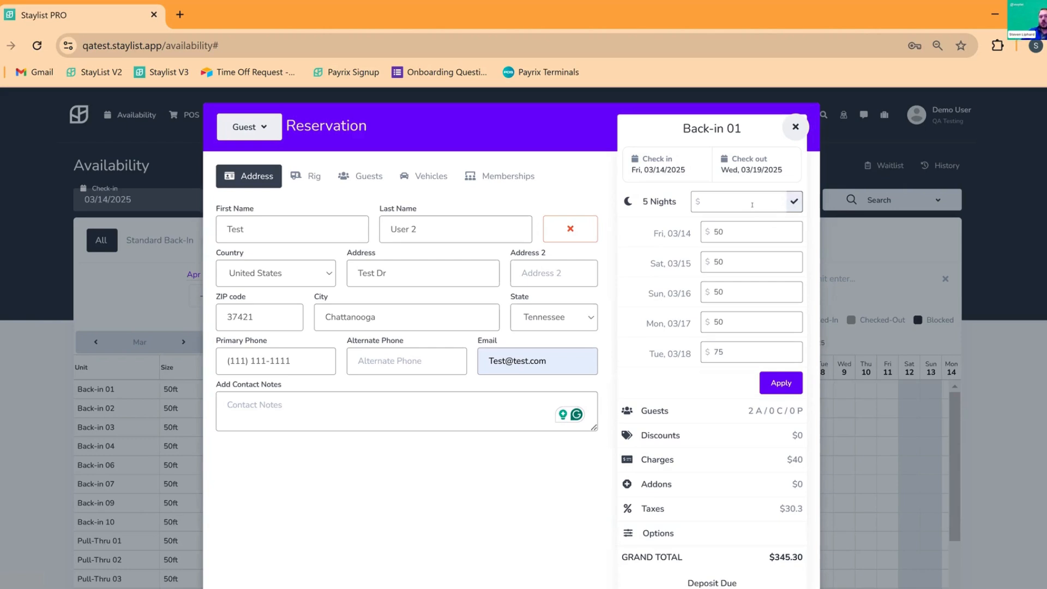
type("1")
key("BackSpace")
type("250")
left_click(794, 202)
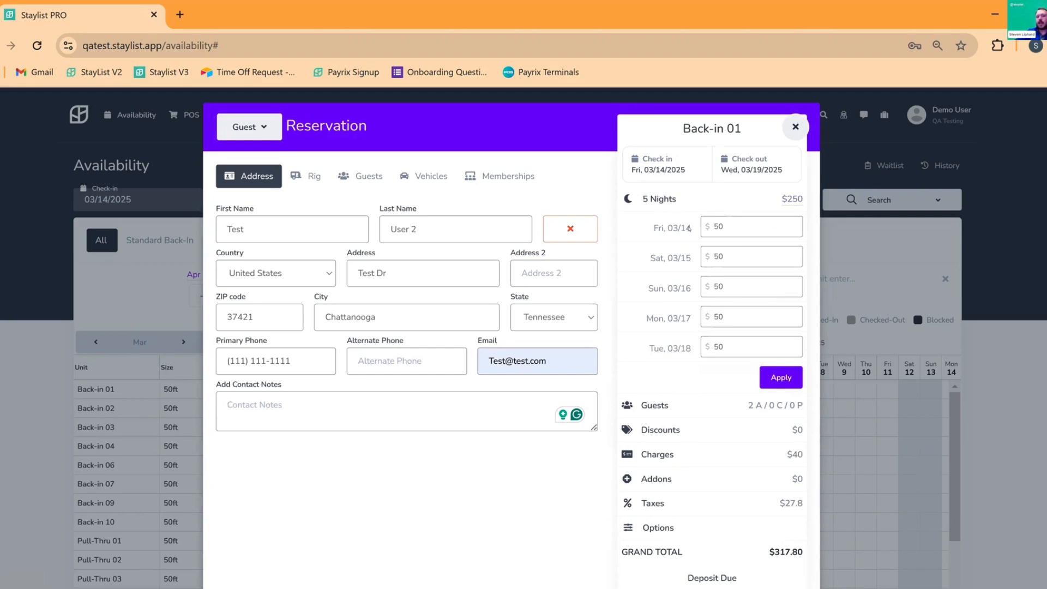
left_click(666, 200)
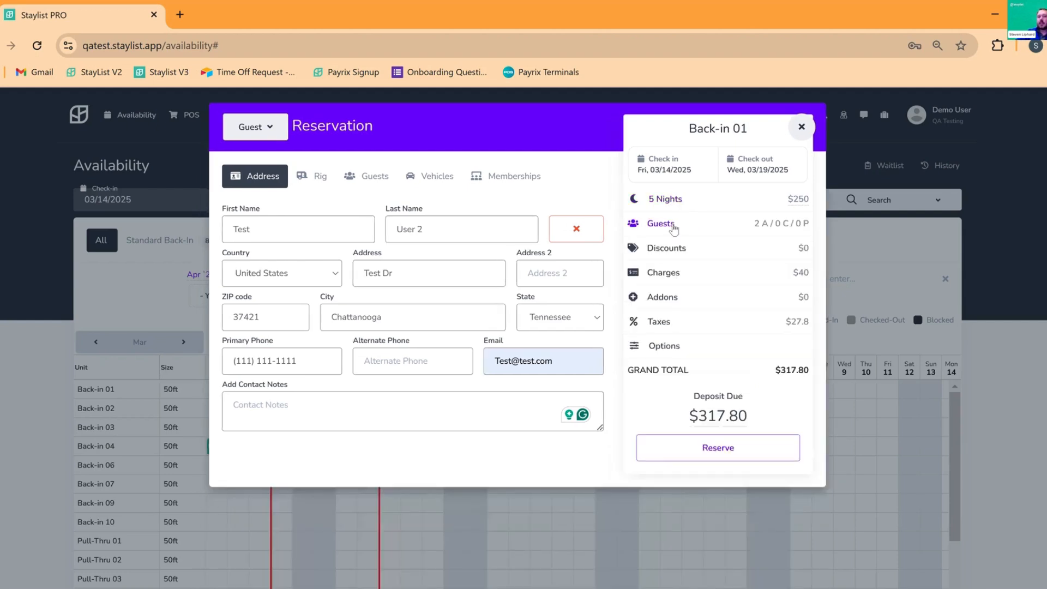
Increase the adult guests from 2 to 3 in the side panel, raising the total to $342.80
left_click(675, 229)
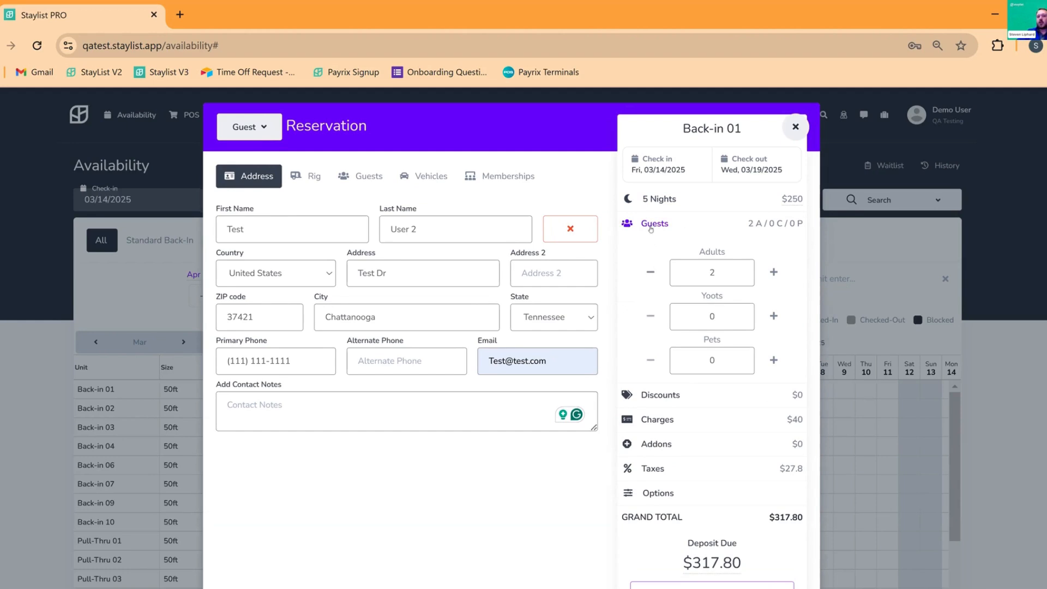
left_click(658, 228)
left_click(657, 228)
left_click(774, 273)
left_click(652, 224)
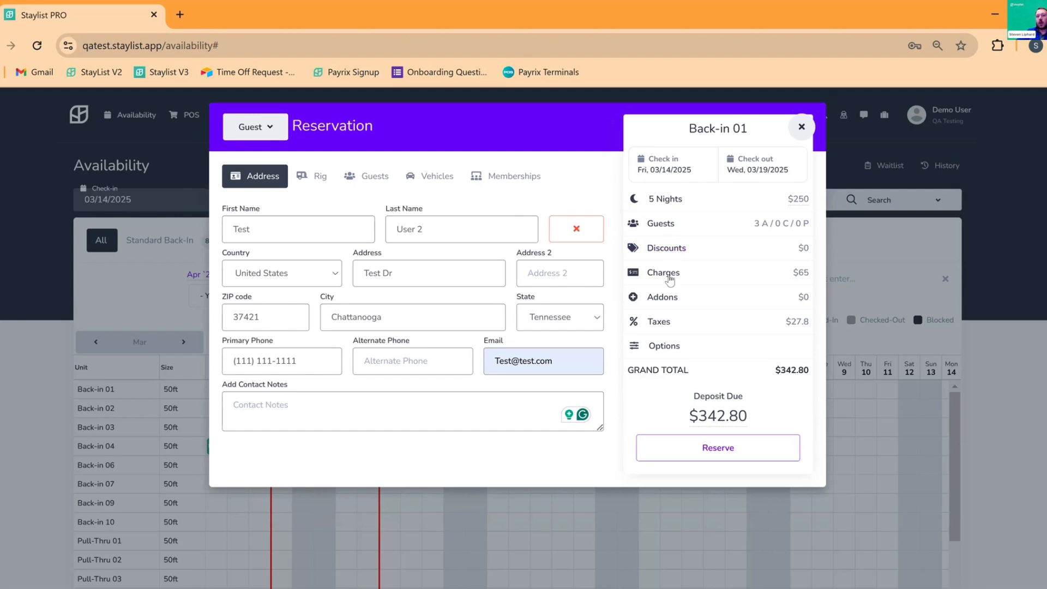
Expand Charges and browse the discount code, percentage and flat-dollar discount options without applying one
left_click(675, 272)
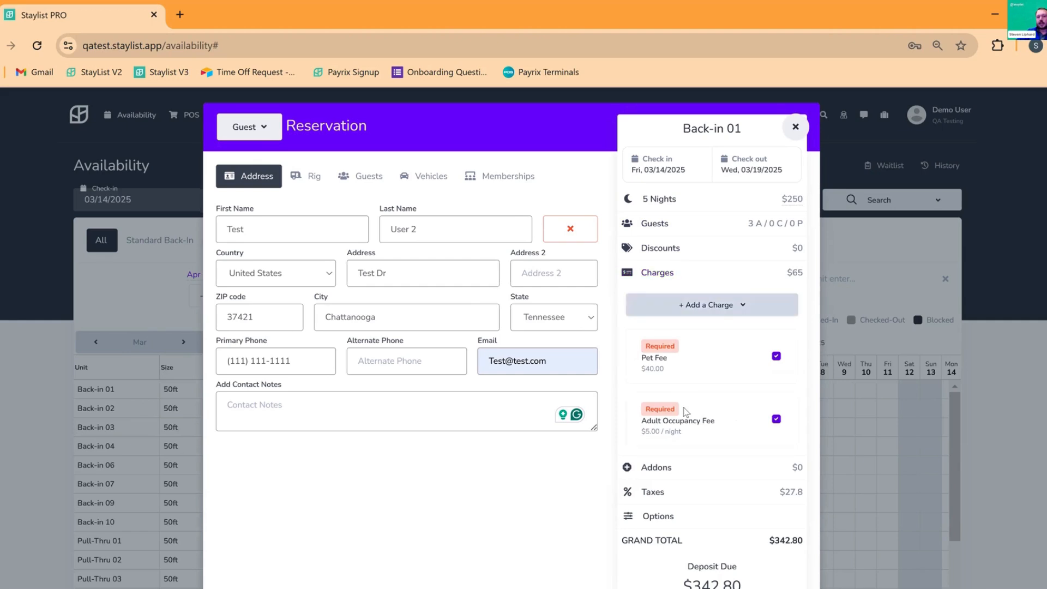
left_click(685, 254)
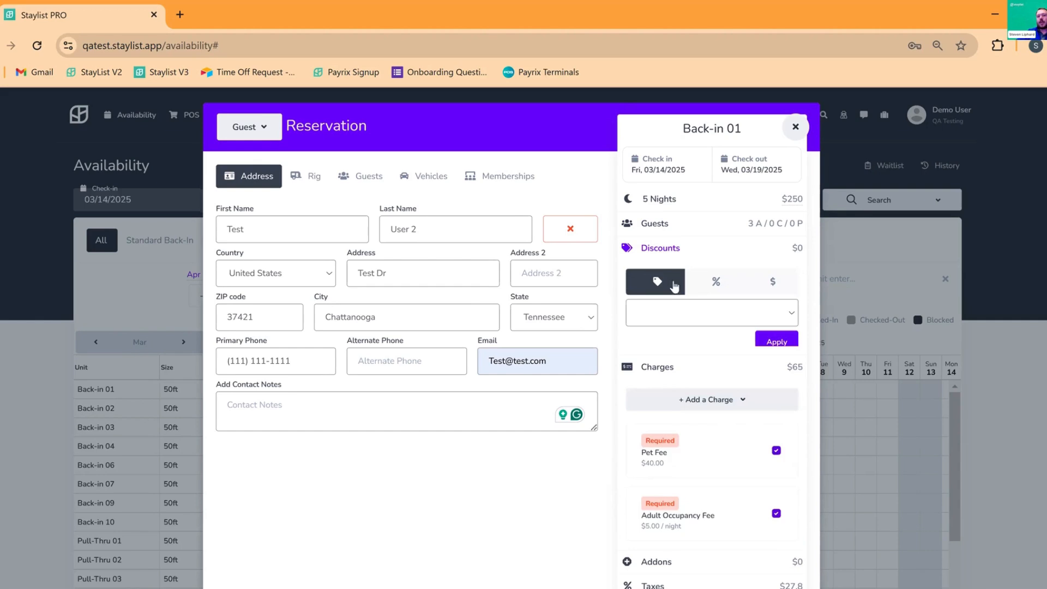
left_click(684, 310)
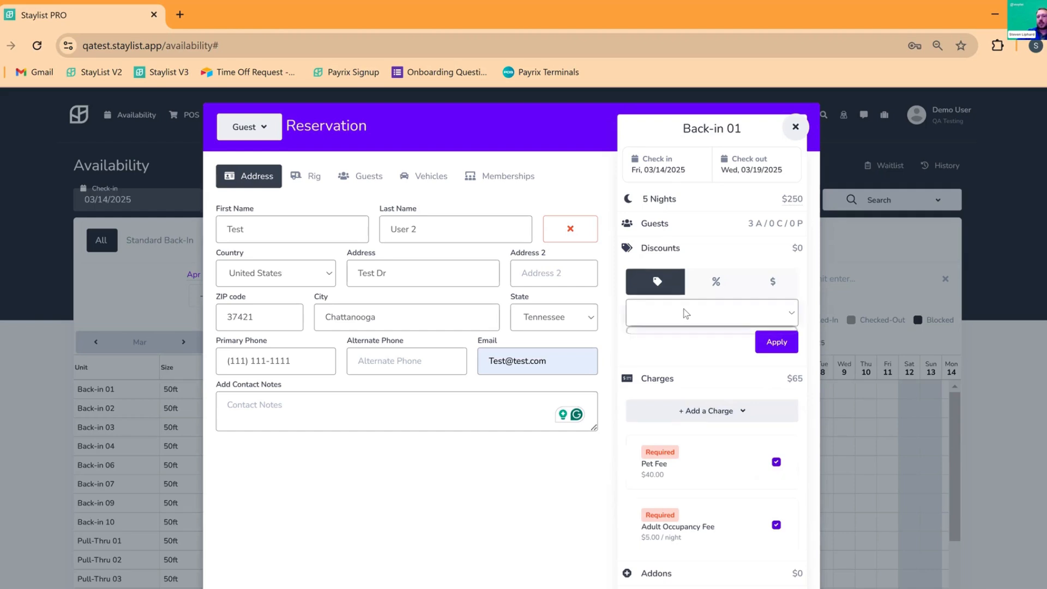
left_click(716, 285)
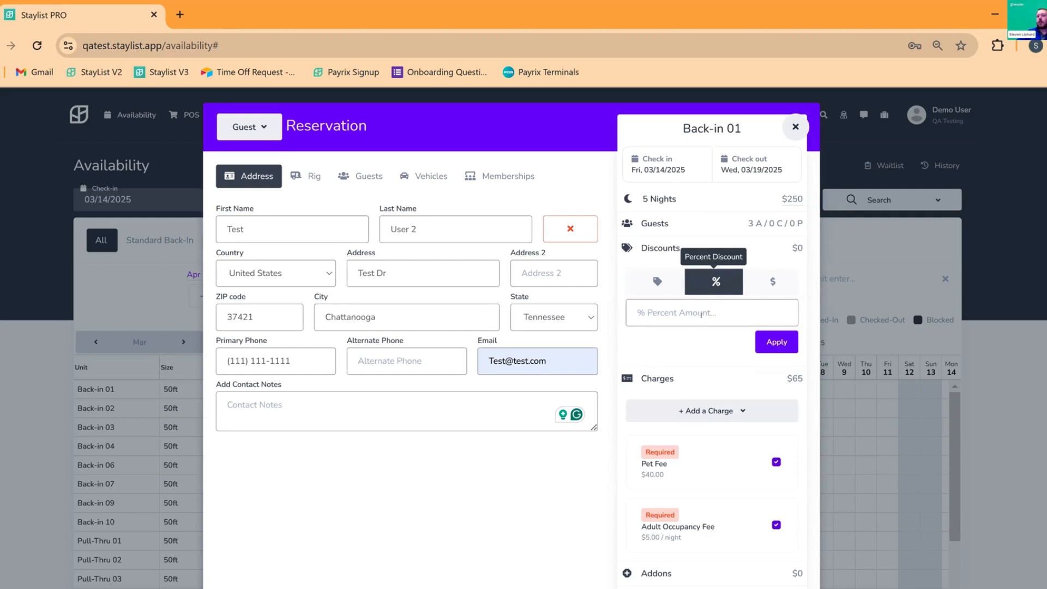
left_click(775, 288)
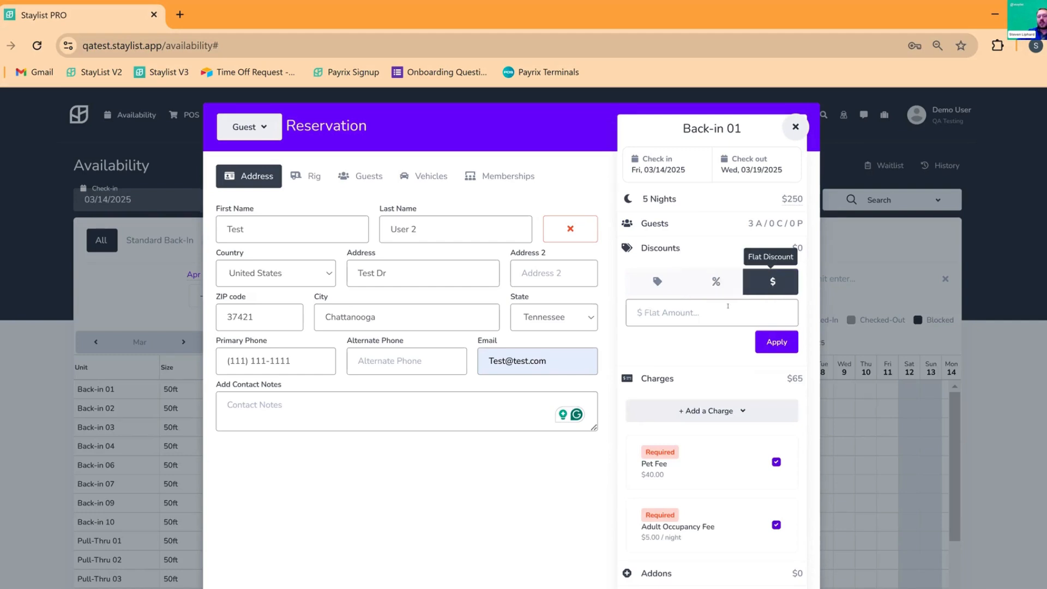
left_click(674, 251)
left_click_drag(665, 274, 718, 271)
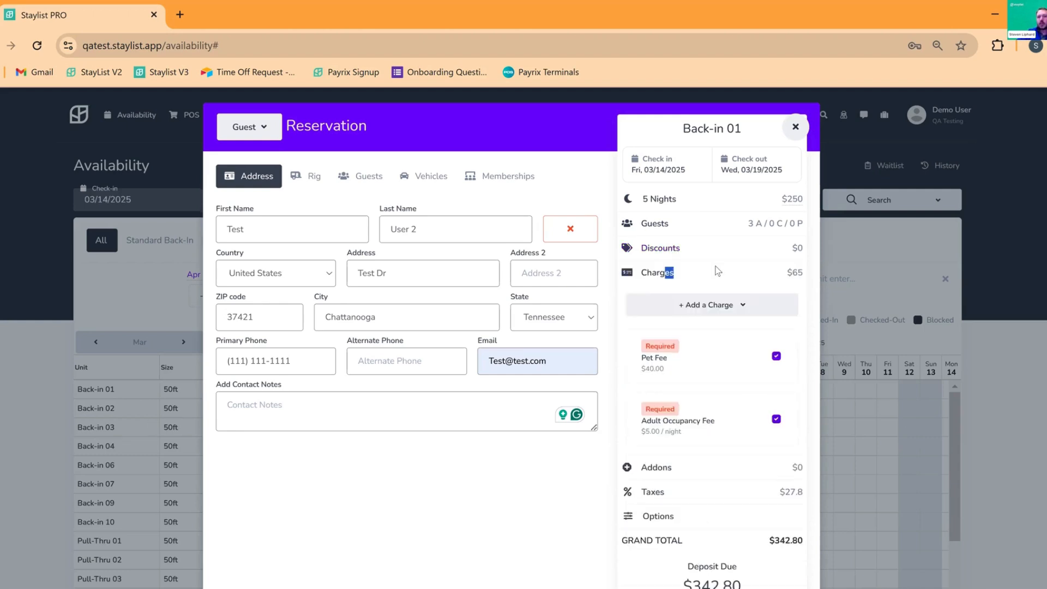
left_click(712, 280)
Remove the Lock Fee and uncheck the Pet Fee, leaving $25 in charges and a $300.00 total
left_click(727, 309)
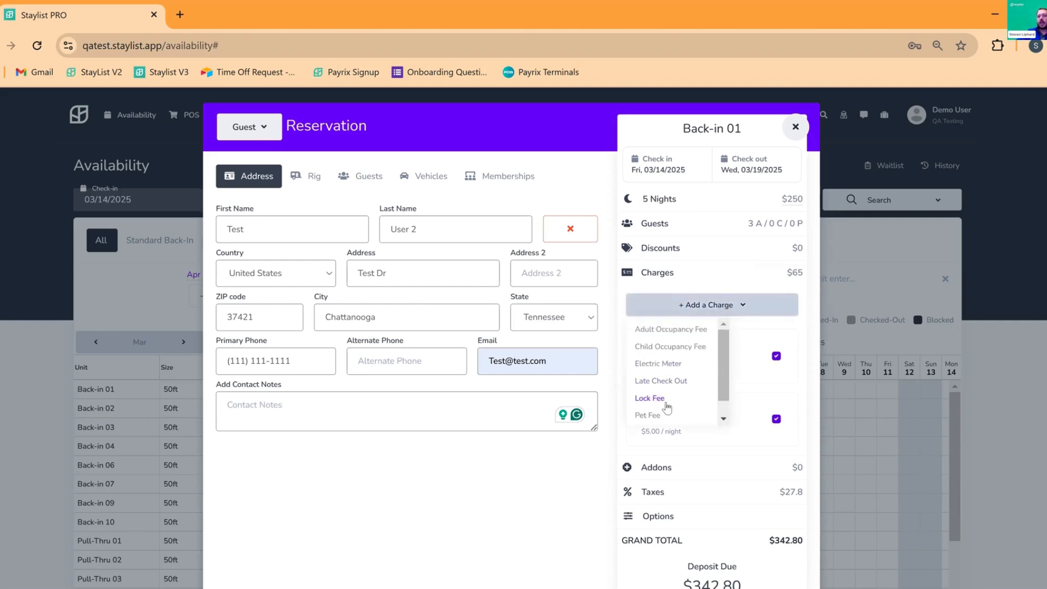
left_click(777, 346)
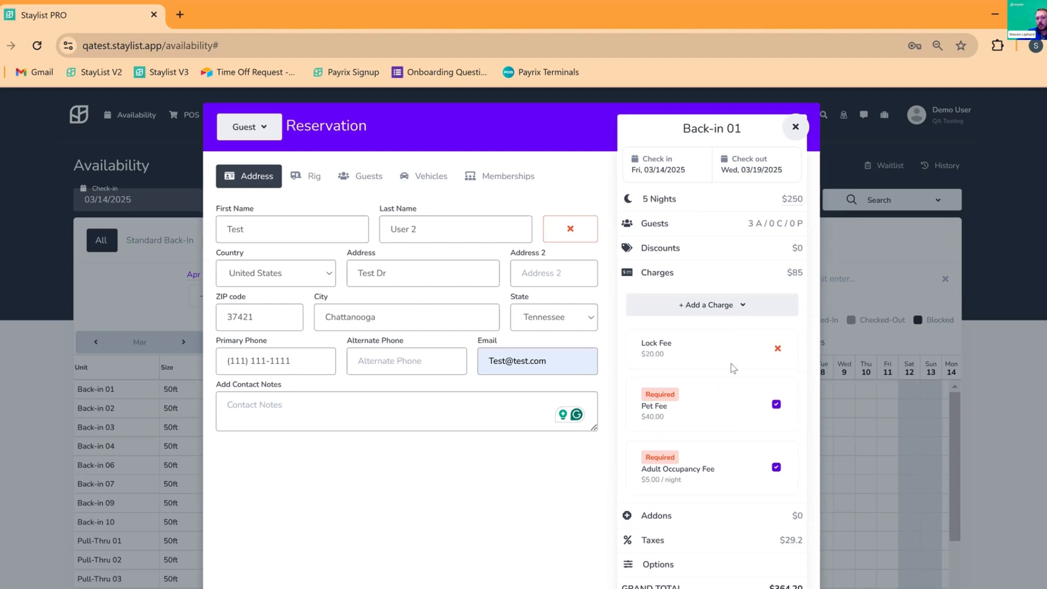
left_click(776, 357)
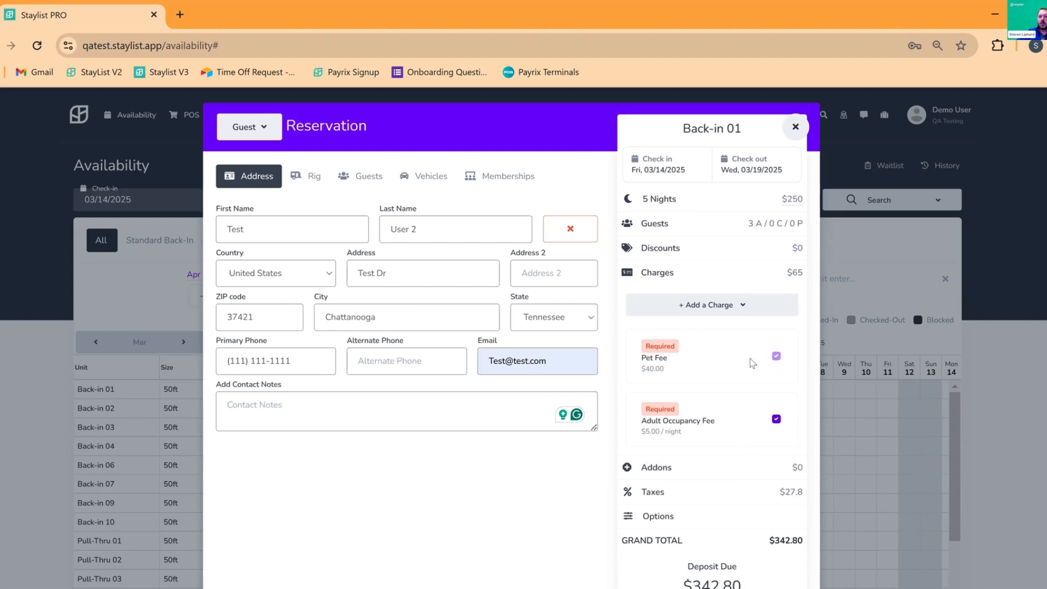
left_click(659, 274)
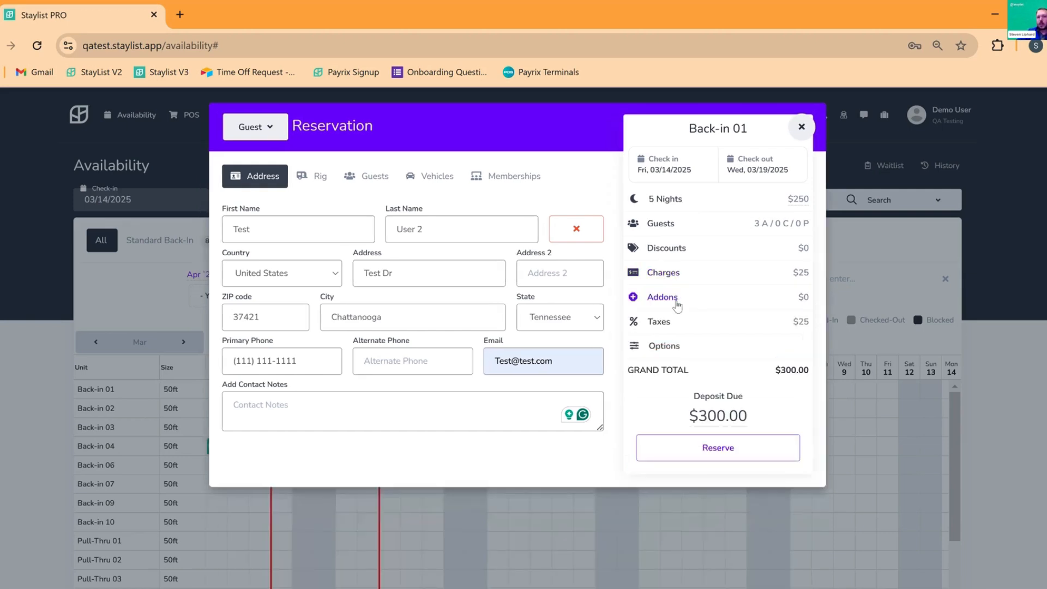
left_click(676, 302)
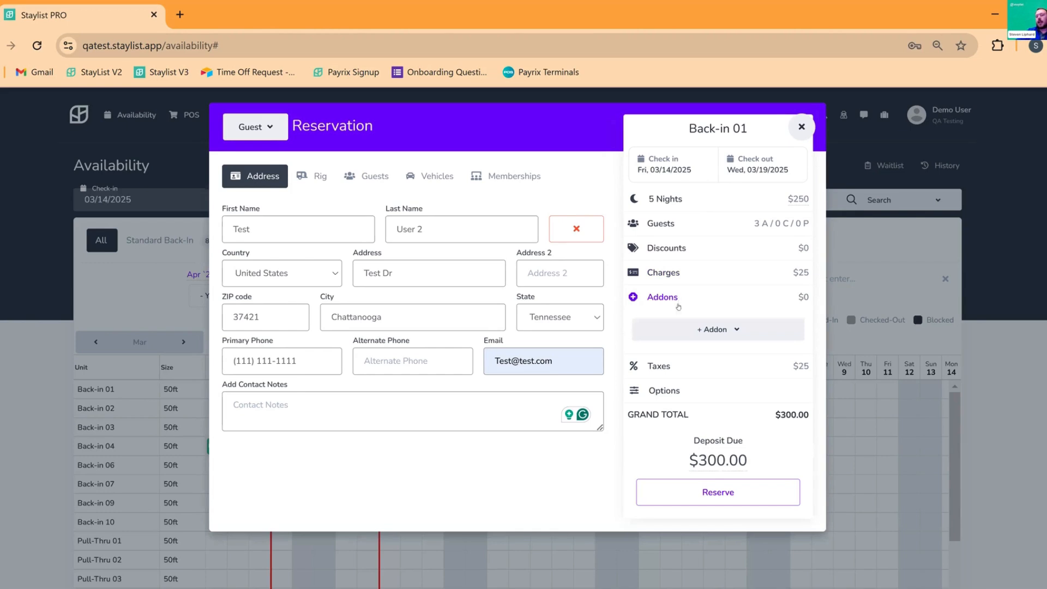
left_click(709, 334)
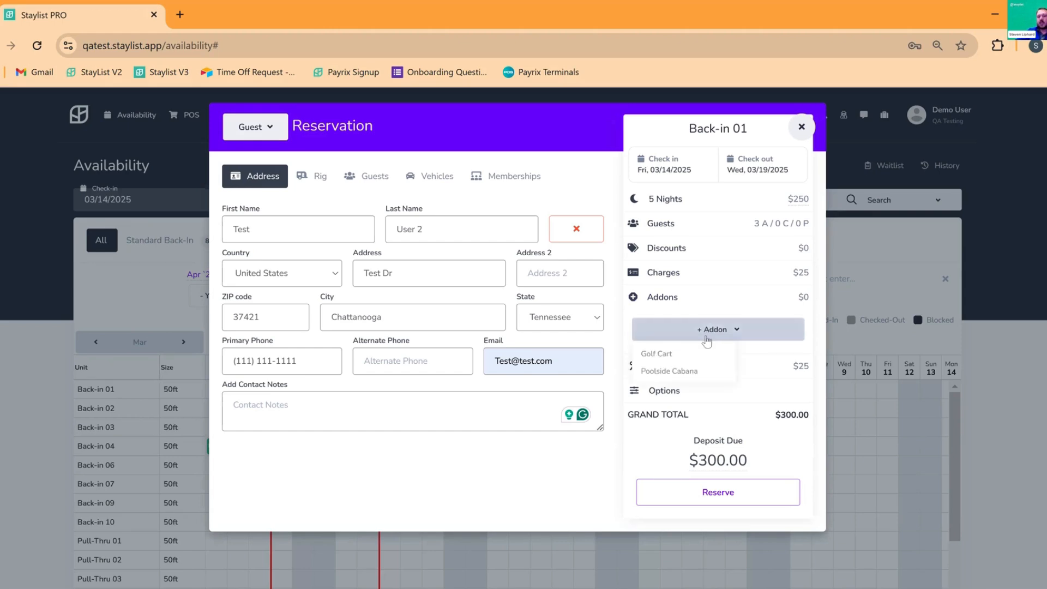
left_click(657, 353)
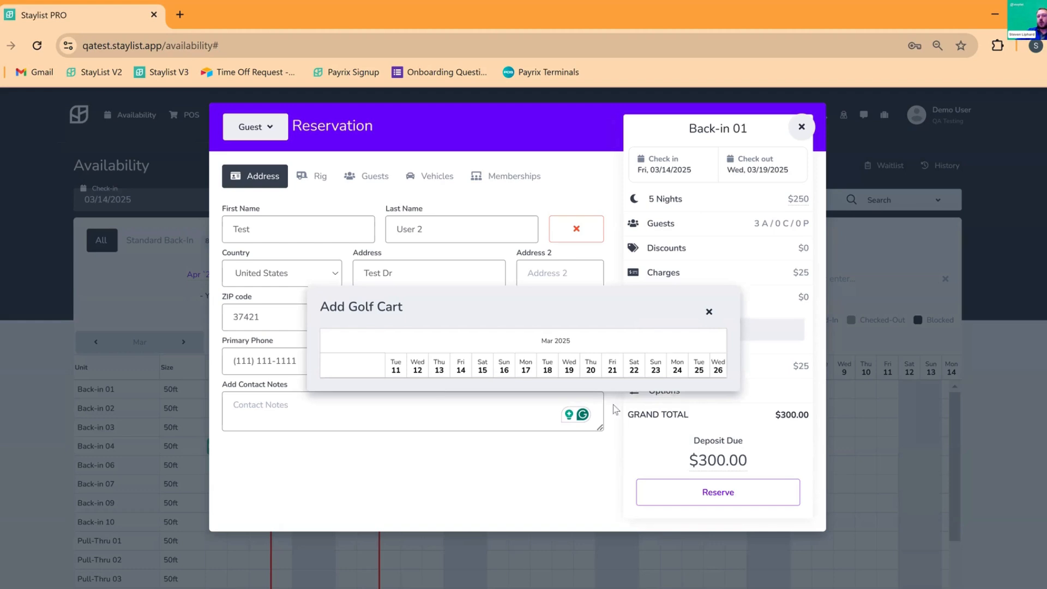
left_click(710, 313)
left_click(716, 333)
left_click(716, 331)
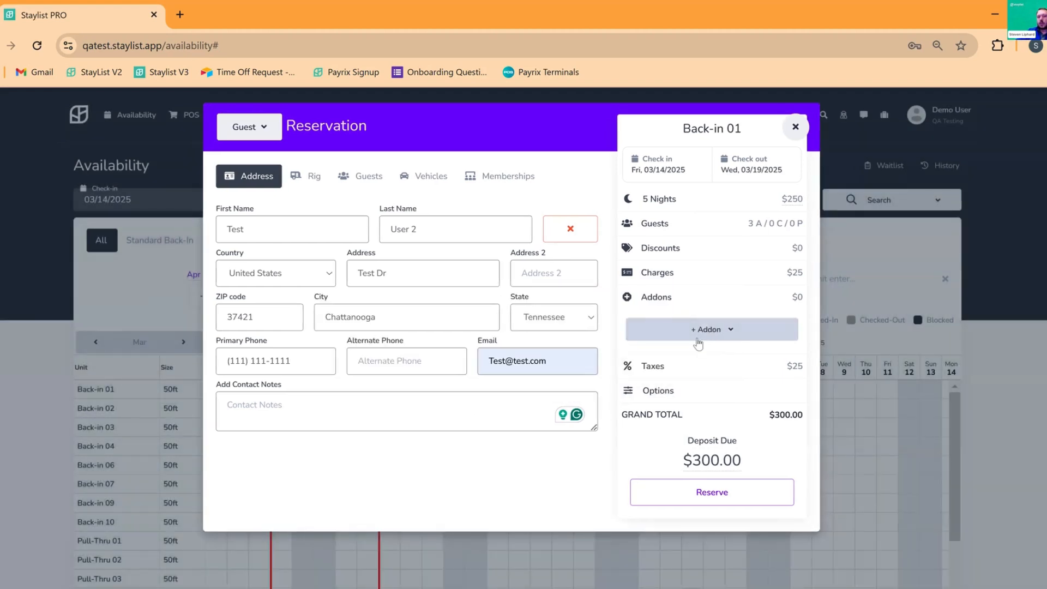
left_click(646, 298)
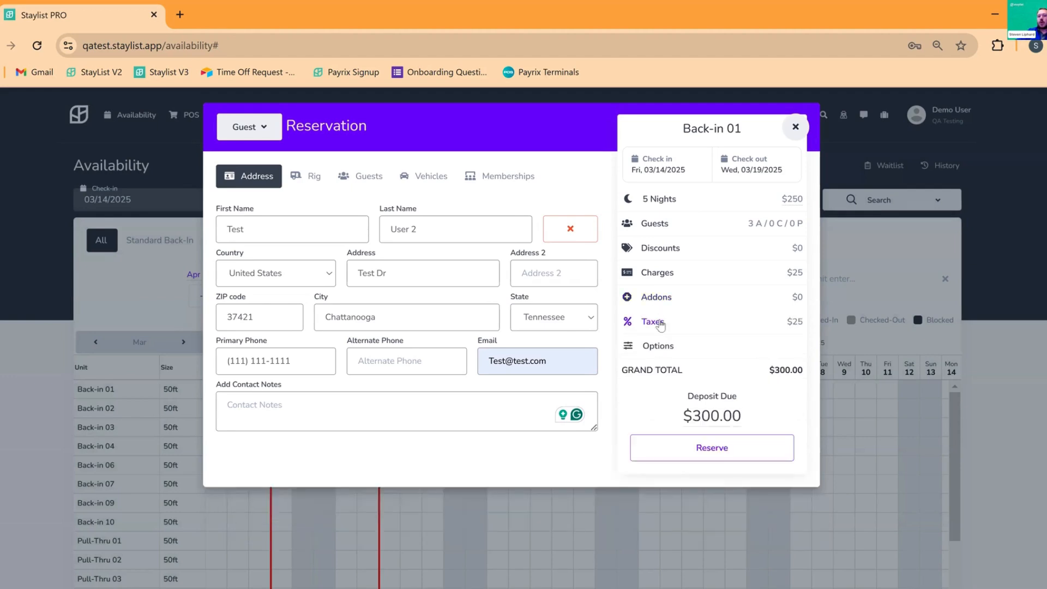
left_click(661, 326)
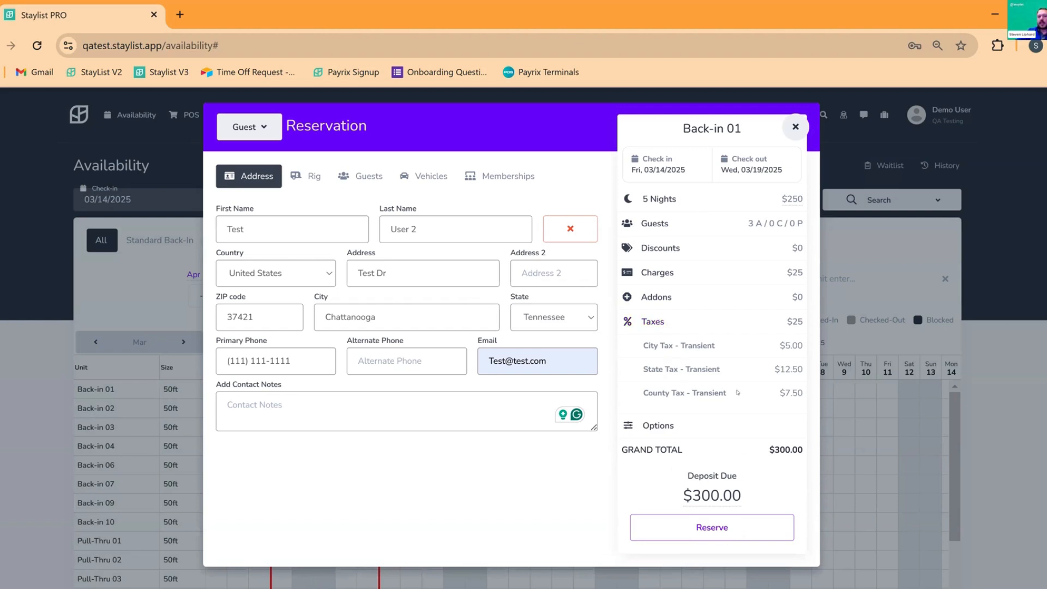
left_click(655, 329)
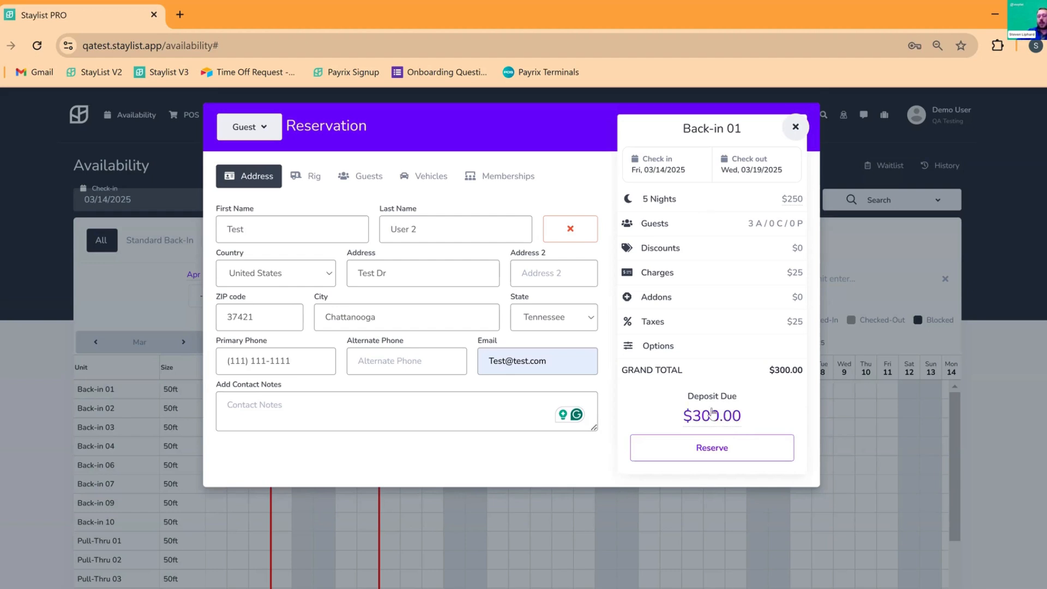
Reduce the deposit due to 150 and create the reservation
left_click(686, 425)
double_click(719, 425)
type("150")
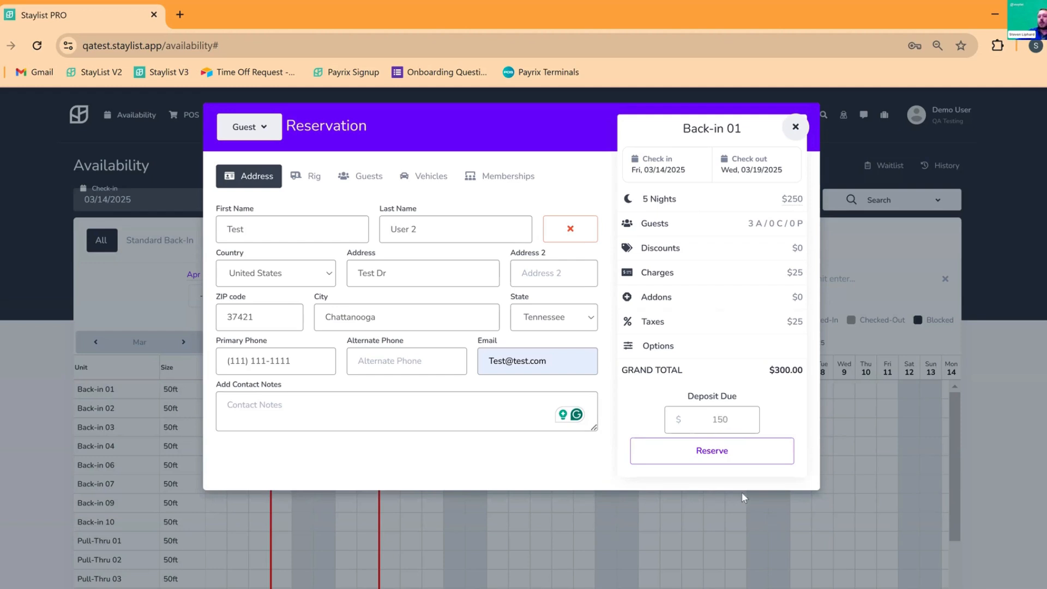
left_click(722, 461)
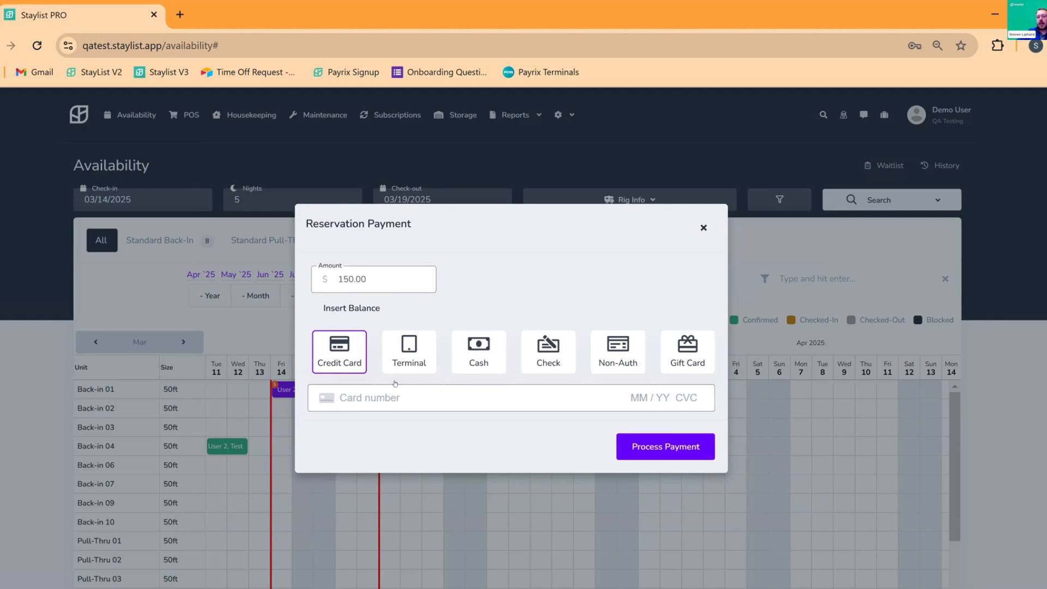
Pay the $150 deposit in cash with $175 tendered
left_click(410, 343)
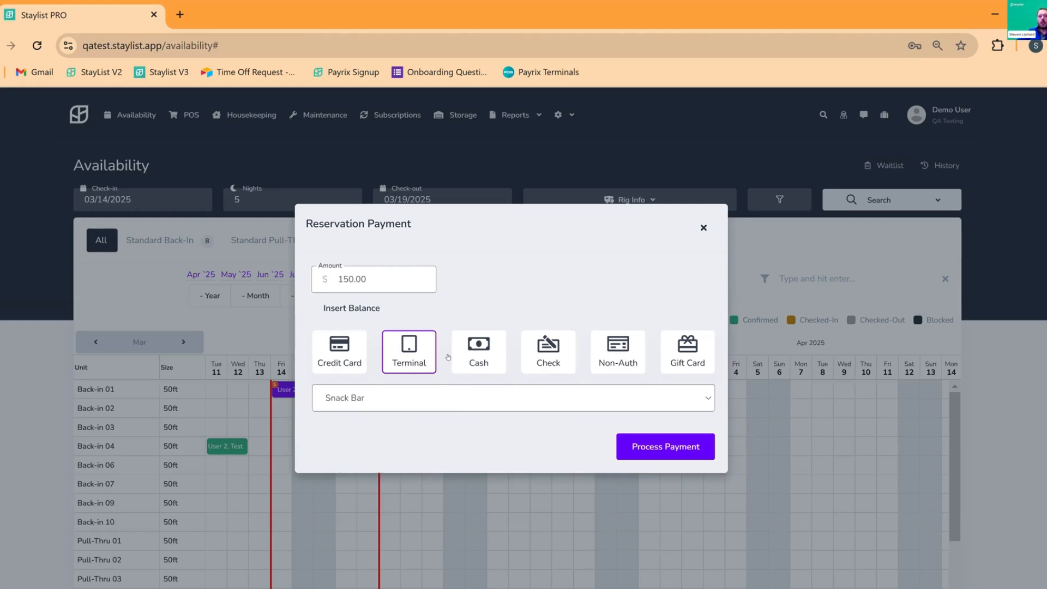
left_click(479, 364)
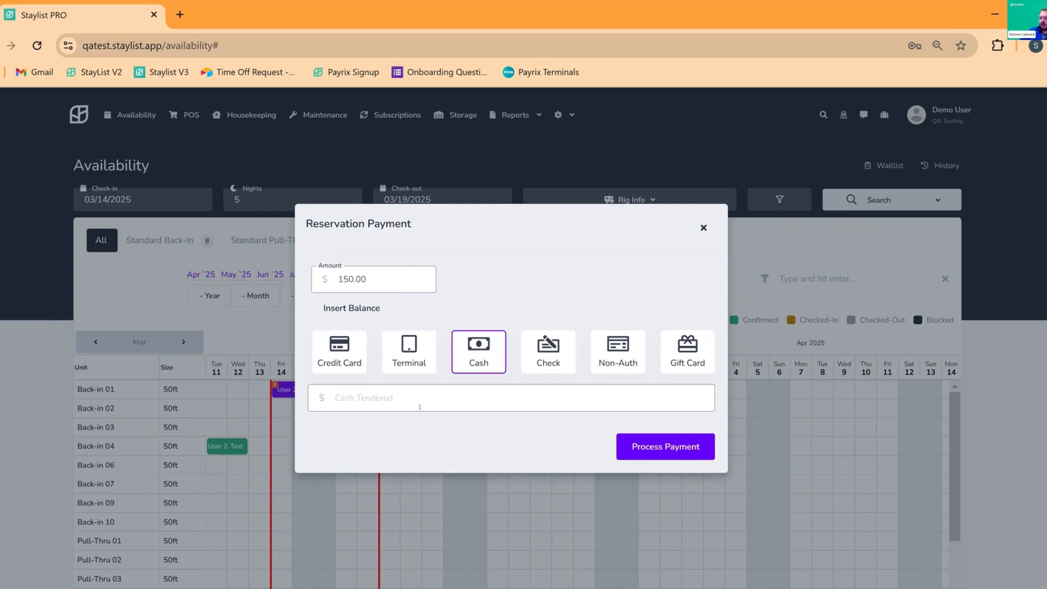
type("150")
key("BackSpace")
key("BackSpace")
type("175")
key("Return")
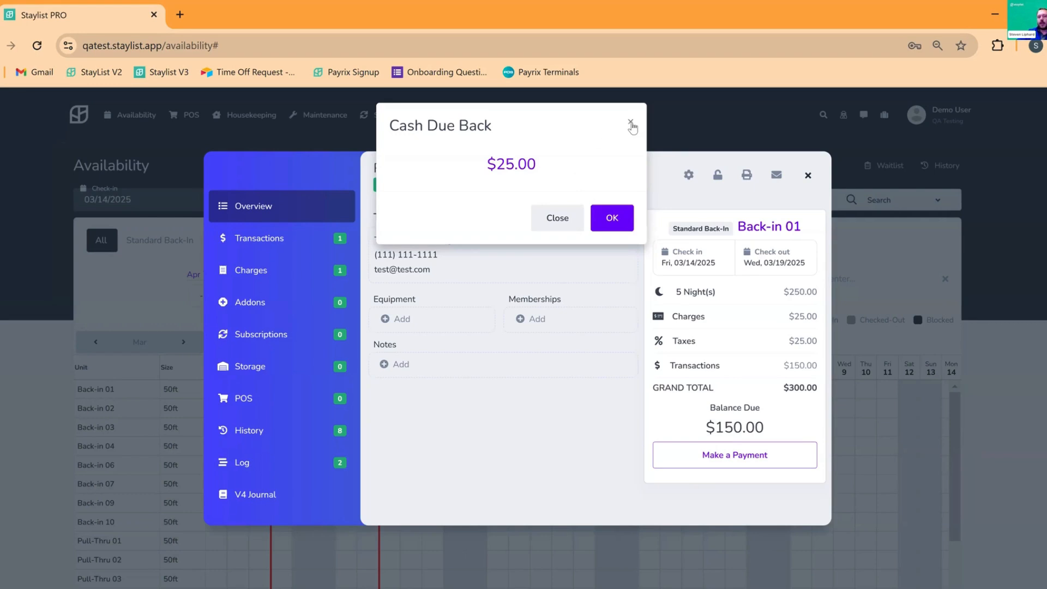
Acknowledge the $25.00 cash due back, then reopen Back-in 01 to copy its reservation number and close it
left_click(624, 219)
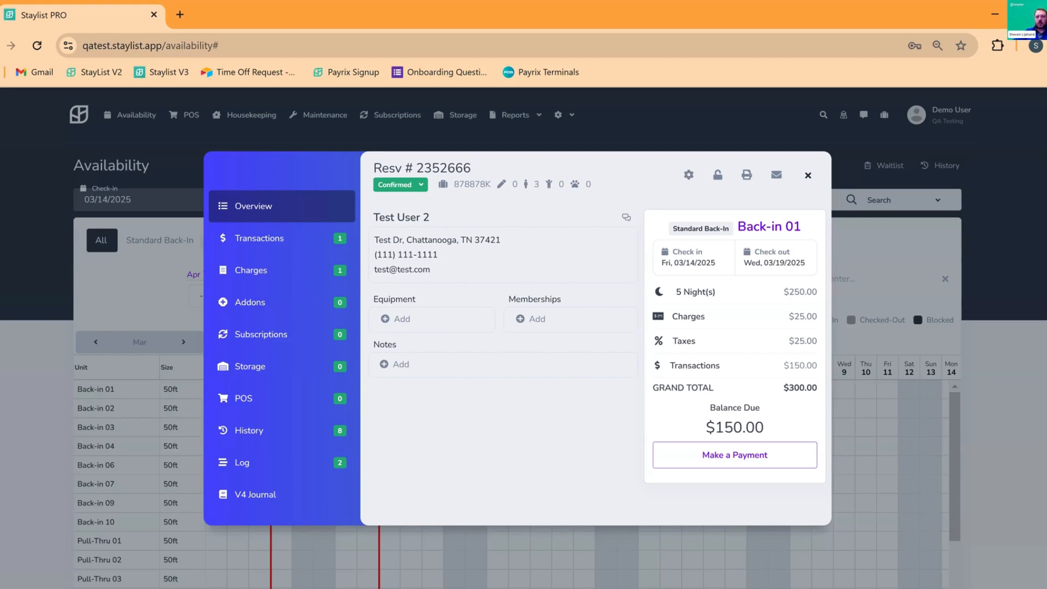
left_click(809, 177)
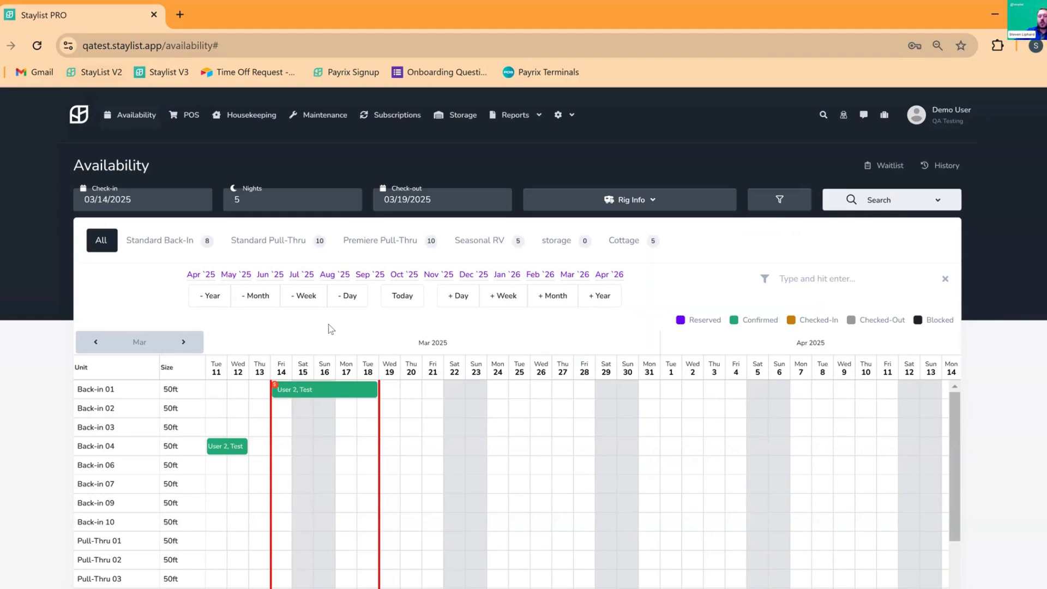
left_click(354, 385)
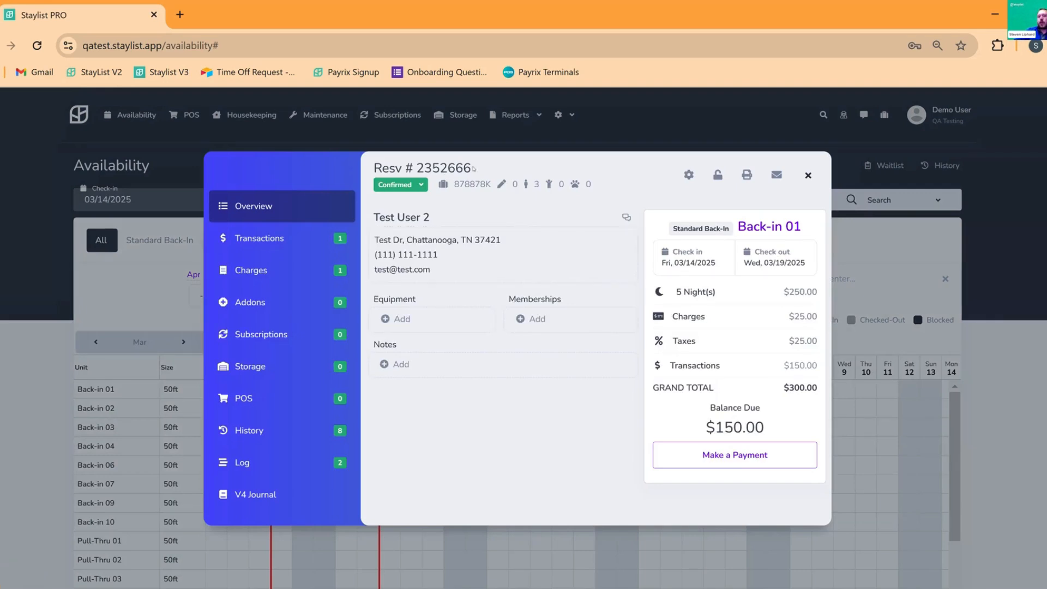
double_click(425, 173)
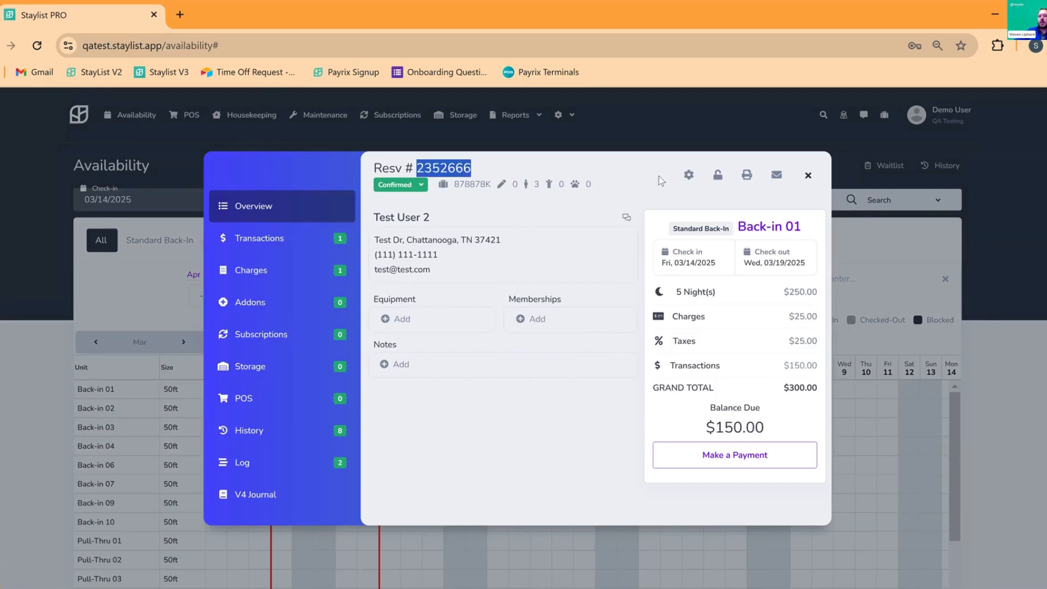
left_click(808, 175)
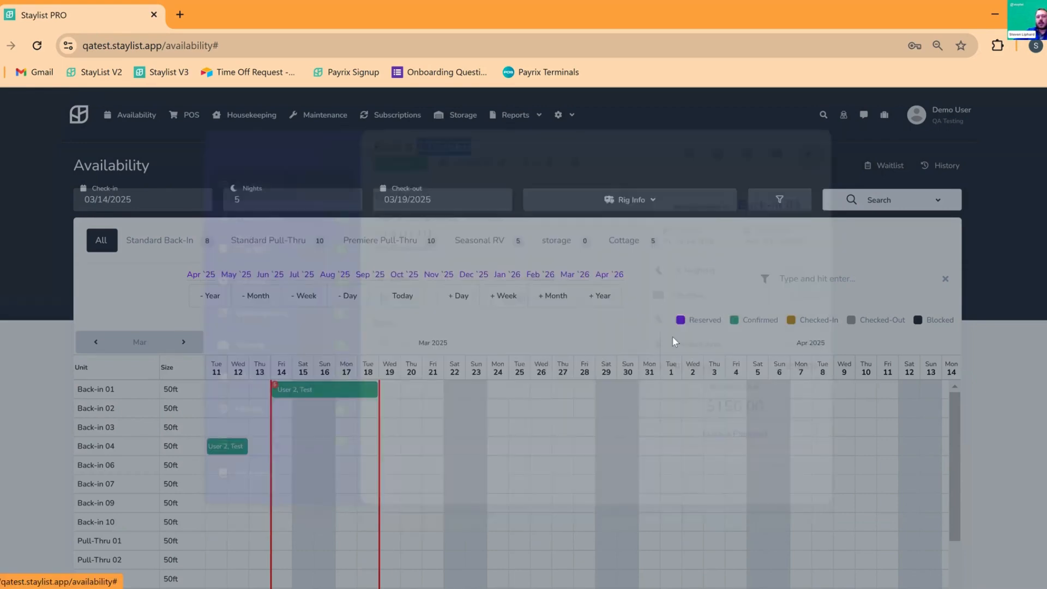
left_click(823, 124)
left_click(535, 161)
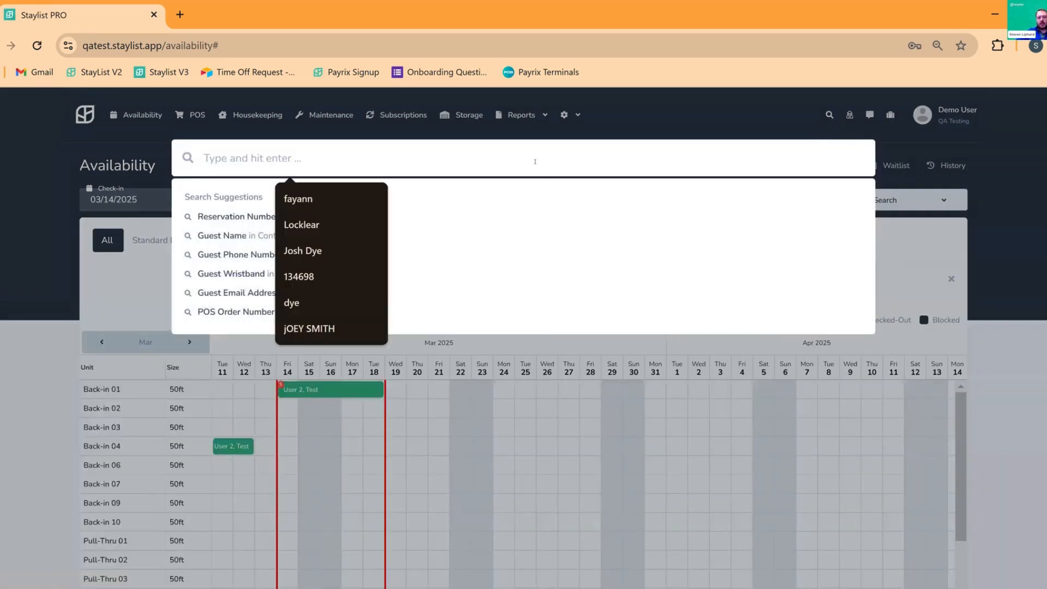
type("User")
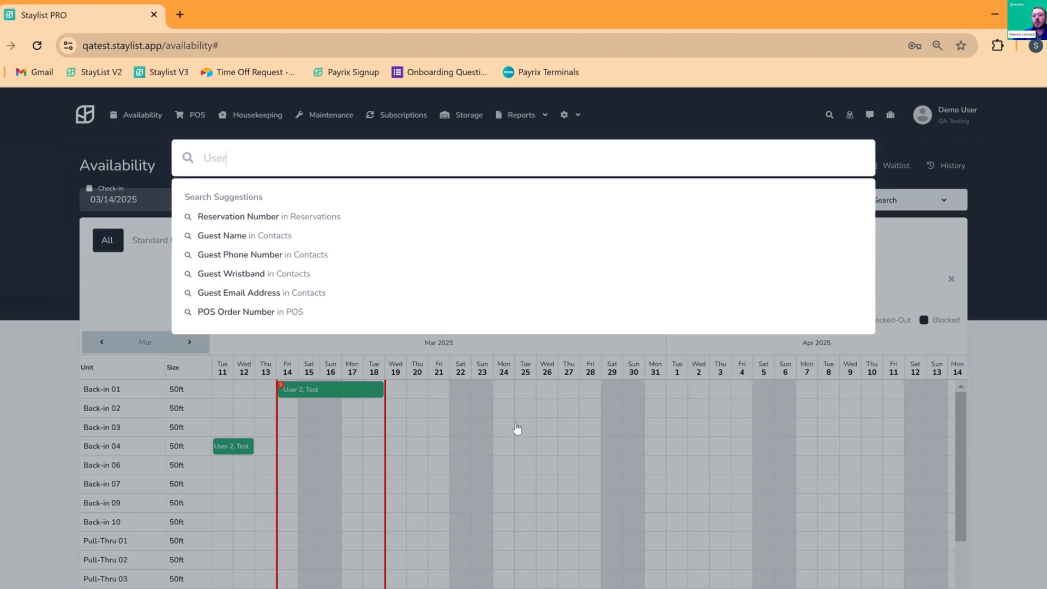
left_click(517, 428)
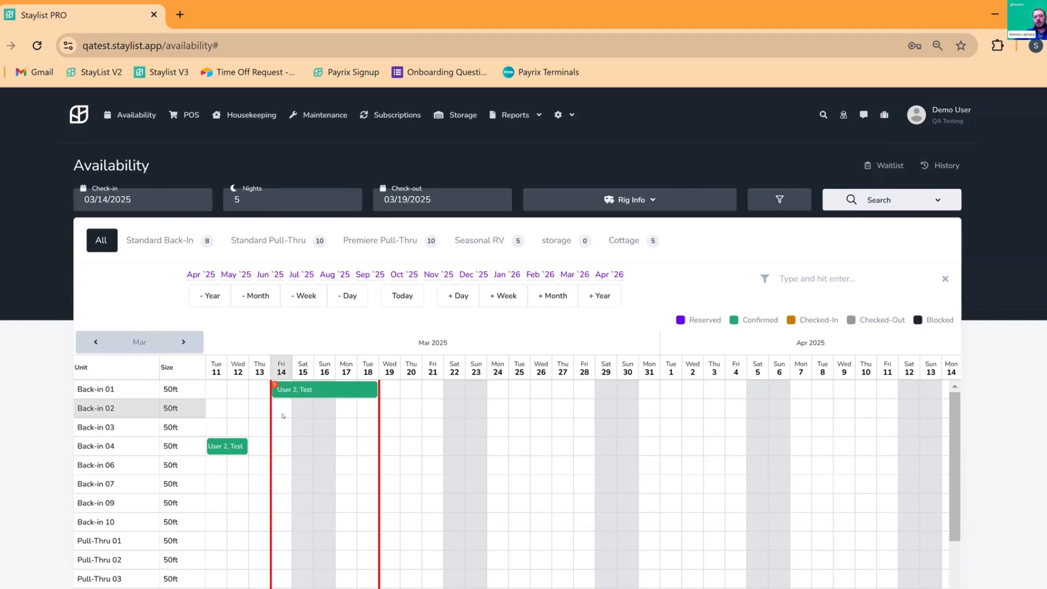
Start a group-type booking on Back-in 02 for March 14, then cancel it
left_click_drag(283, 416, 370, 429)
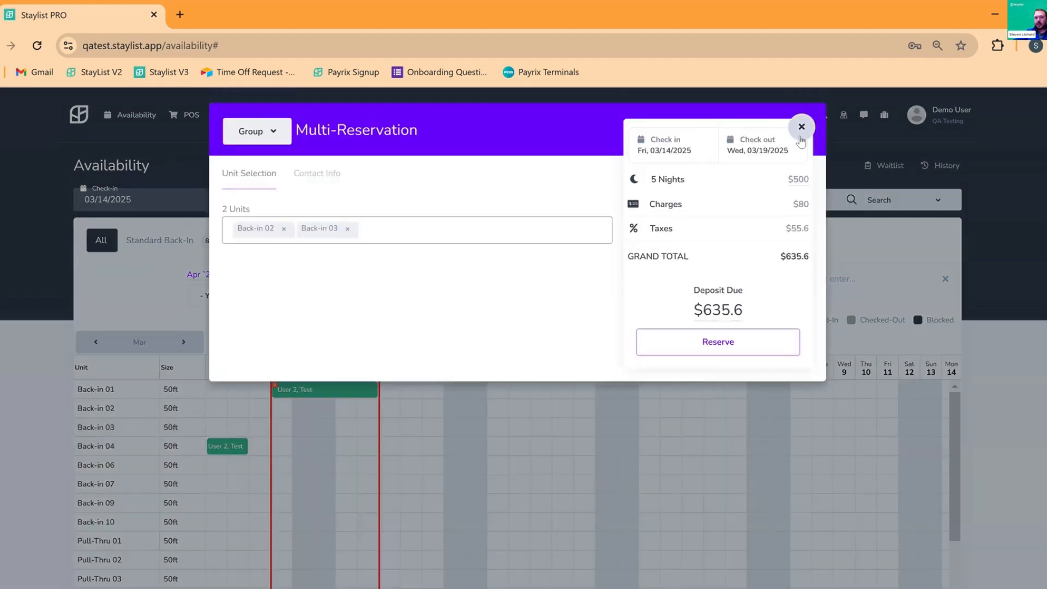
left_click(801, 129)
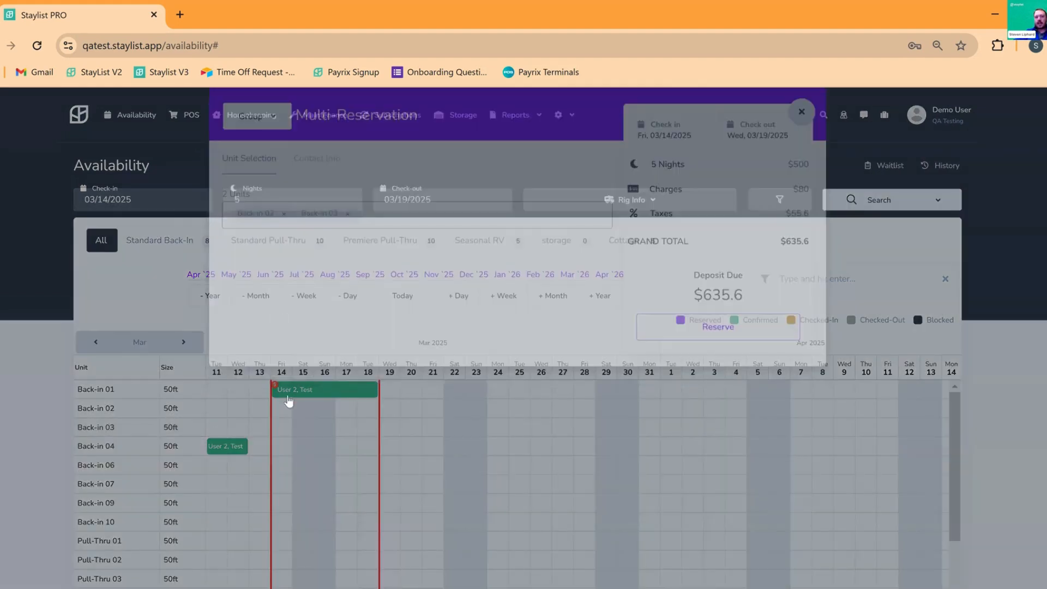
left_click(286, 407)
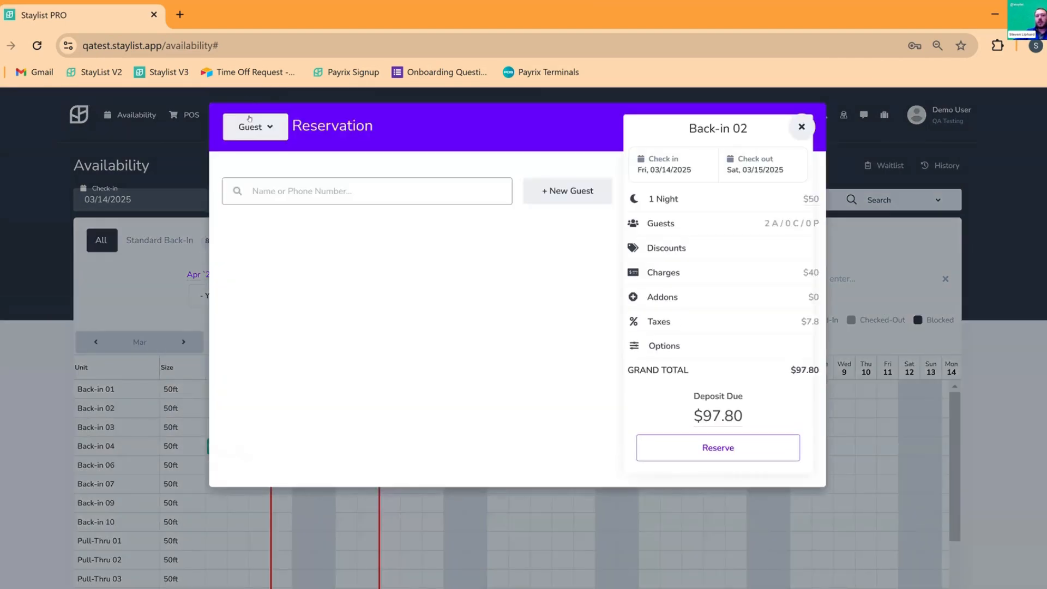
left_click(245, 128)
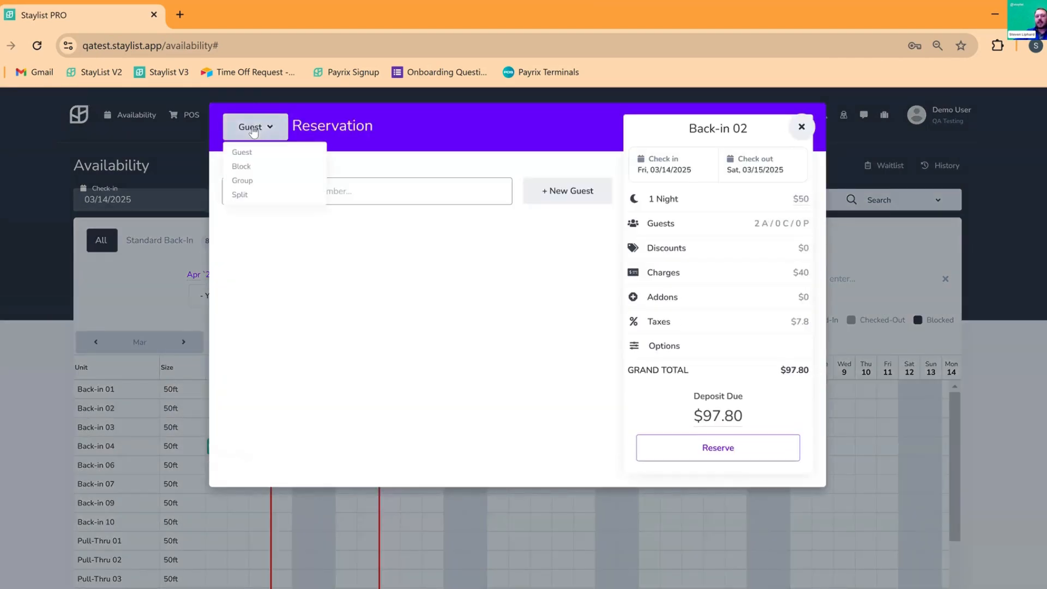
left_click(243, 180)
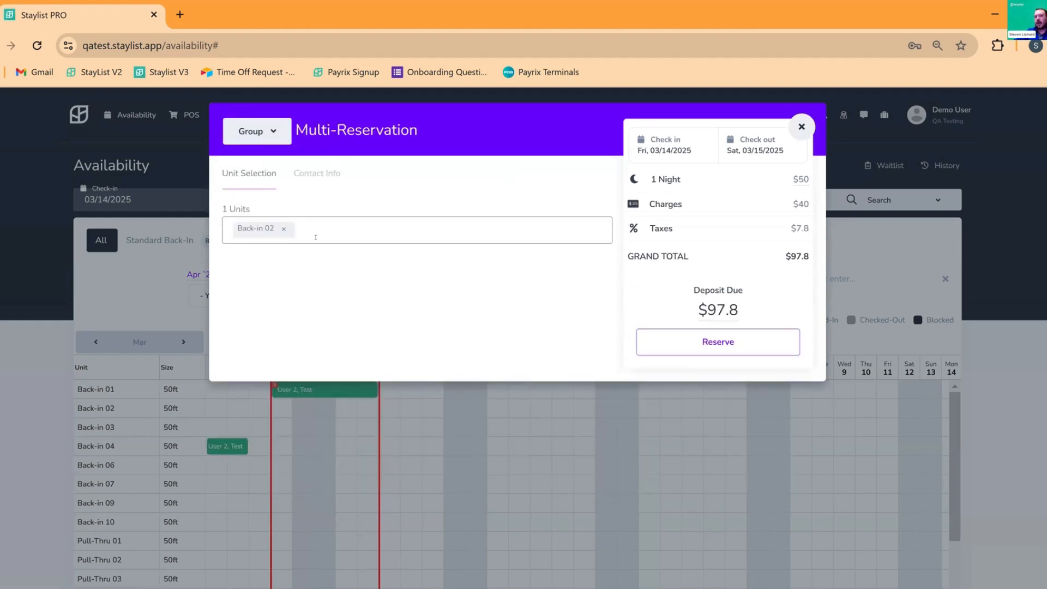
left_click(801, 126)
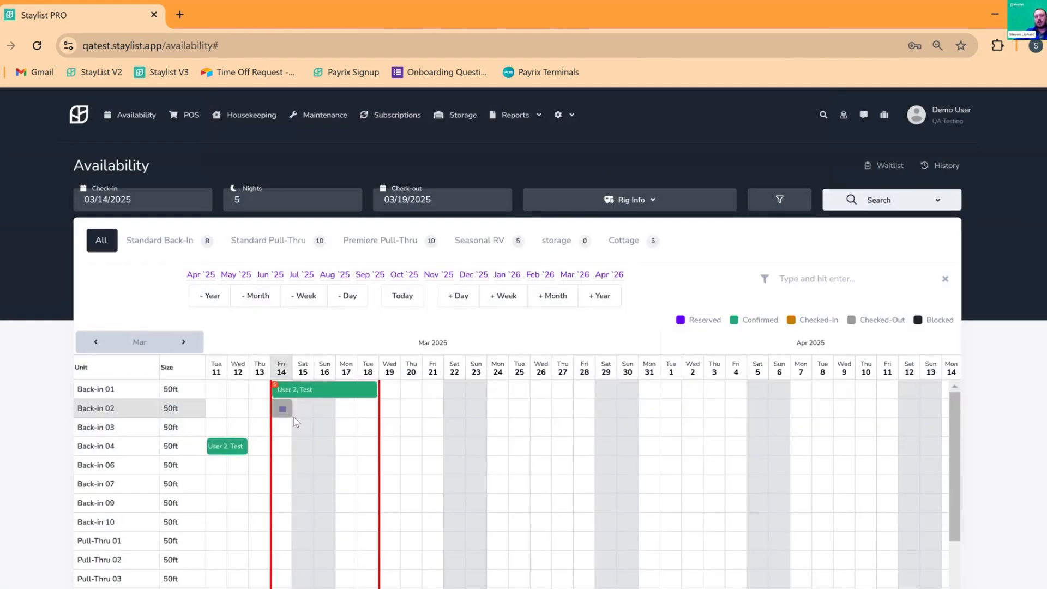
Book Back-in 02–03 for March 14–18 under existing group Demo Group and reserve
left_click_drag(295, 421, 369, 431)
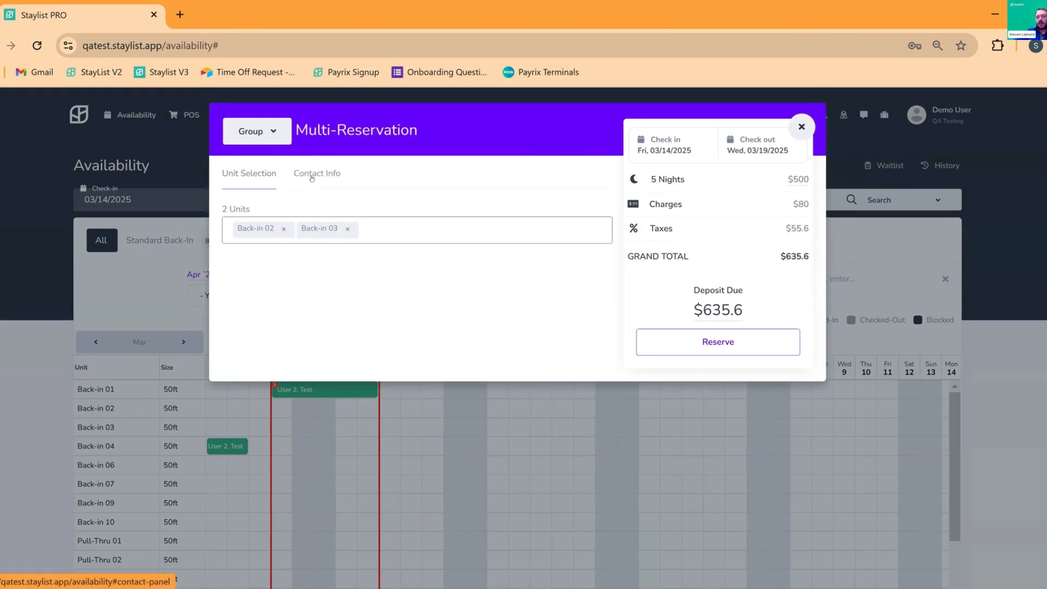
left_click(312, 178)
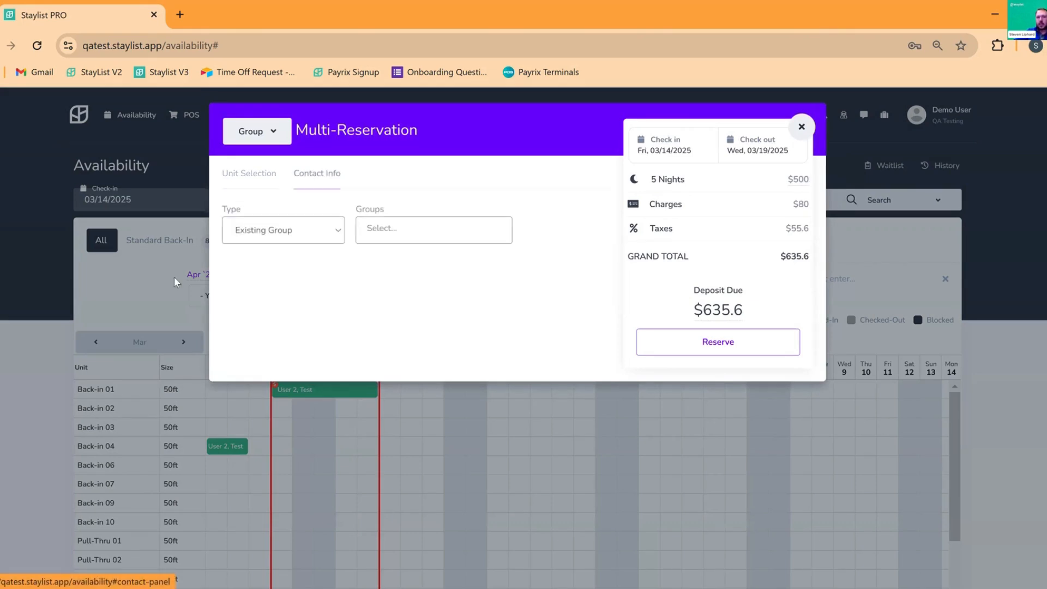
left_click(269, 228)
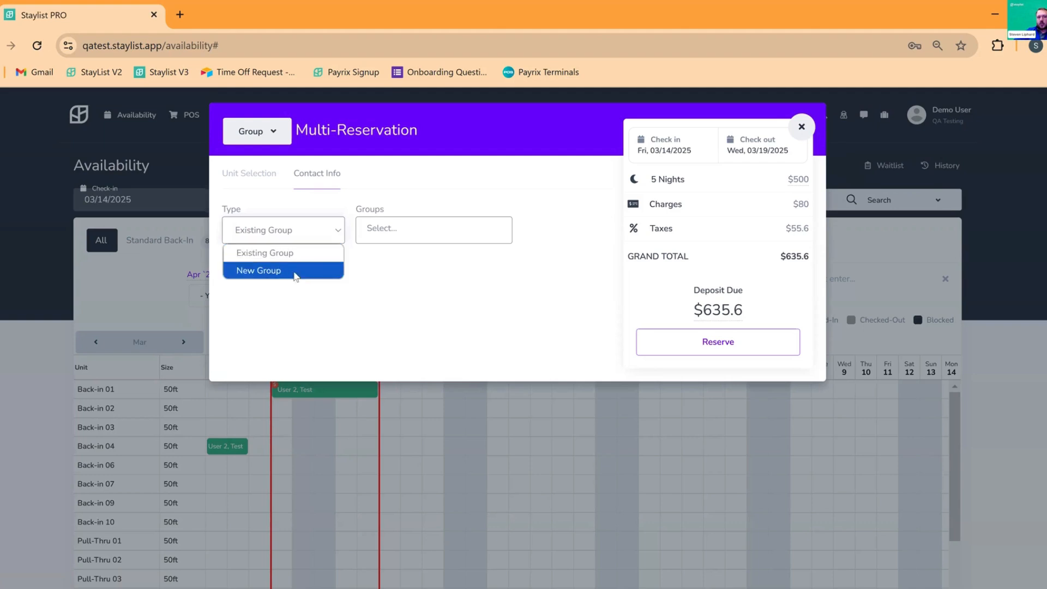
left_click(414, 238)
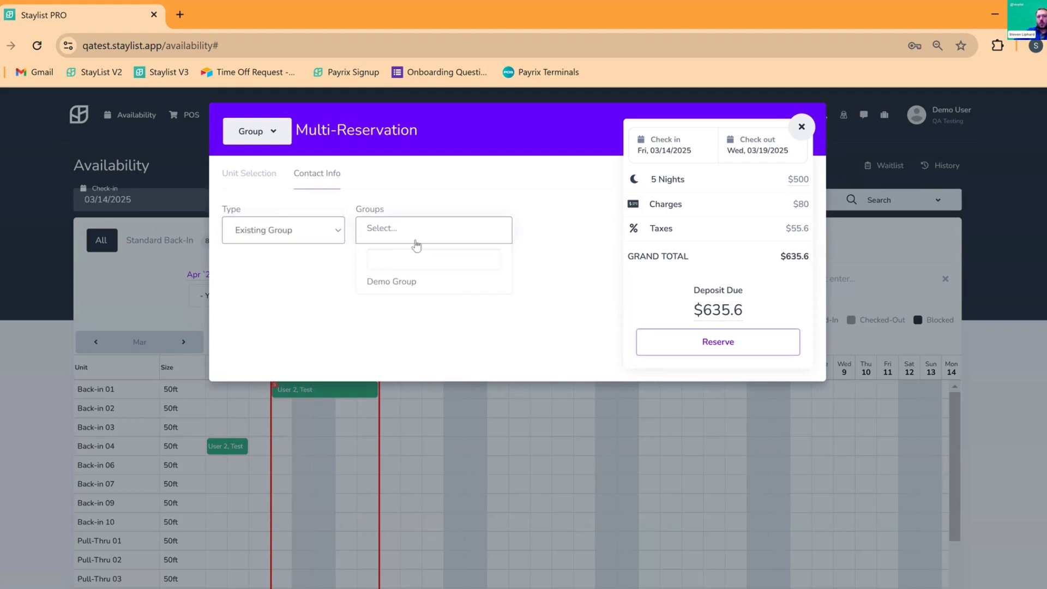
left_click(391, 283)
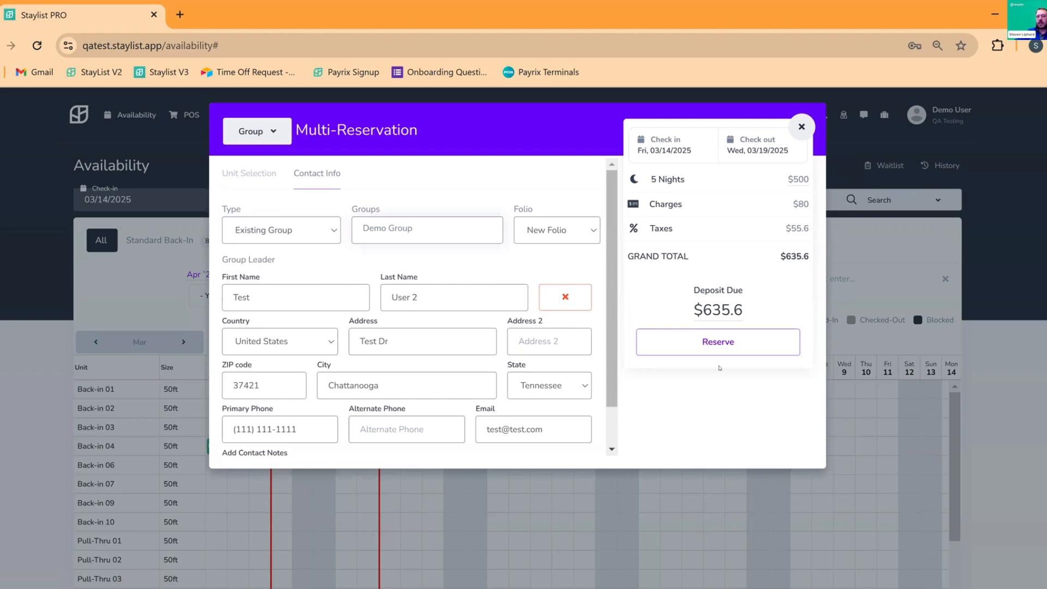
scroll(460, 323, "down", 1)
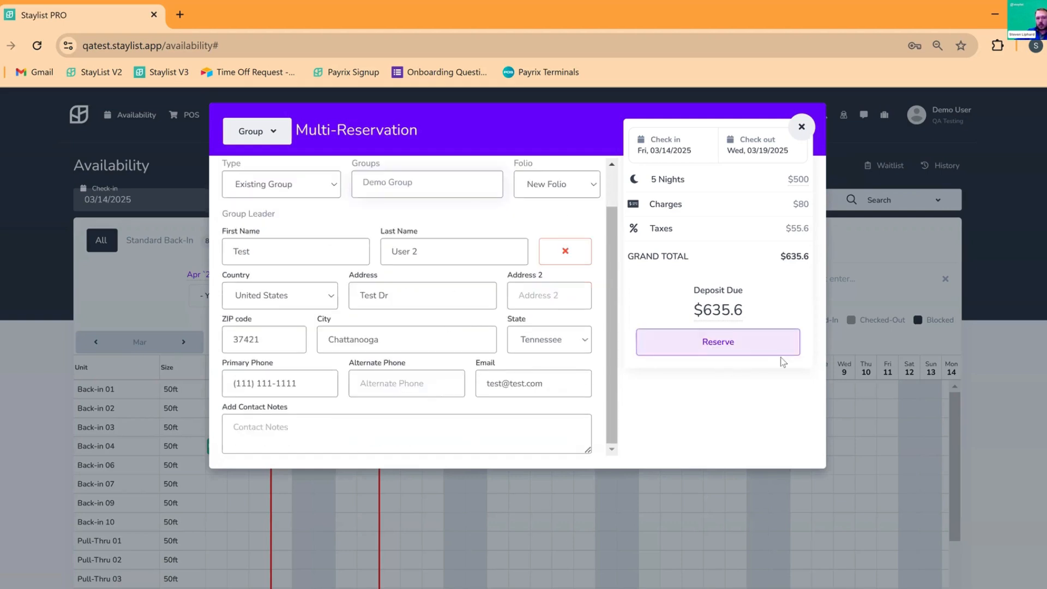
left_click(742, 350)
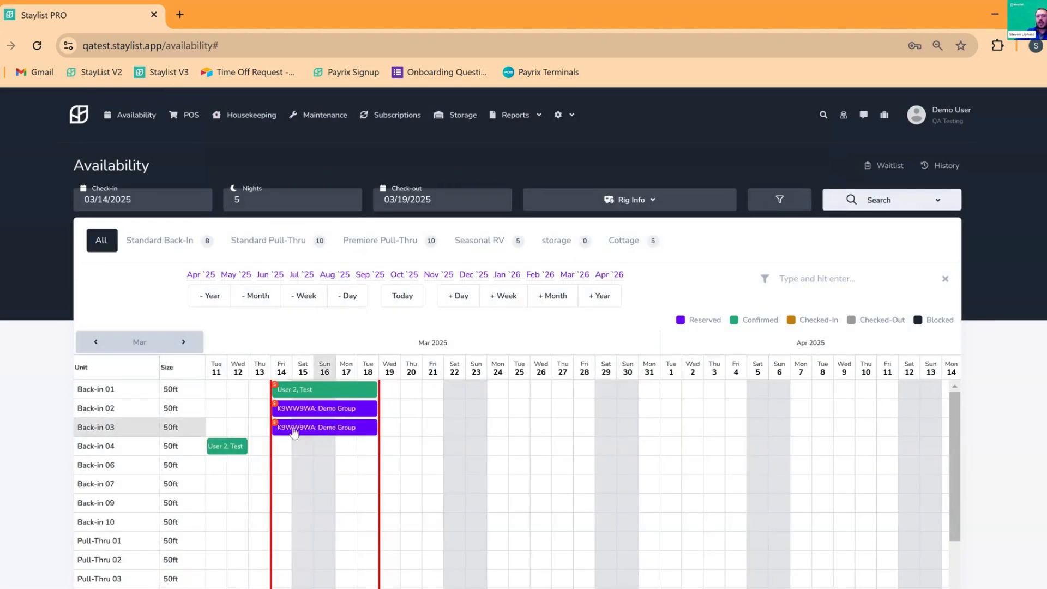
Review the Back-in 02 group reservation and the Back-in 01 reservation, closing each
mouse_move(285, 409)
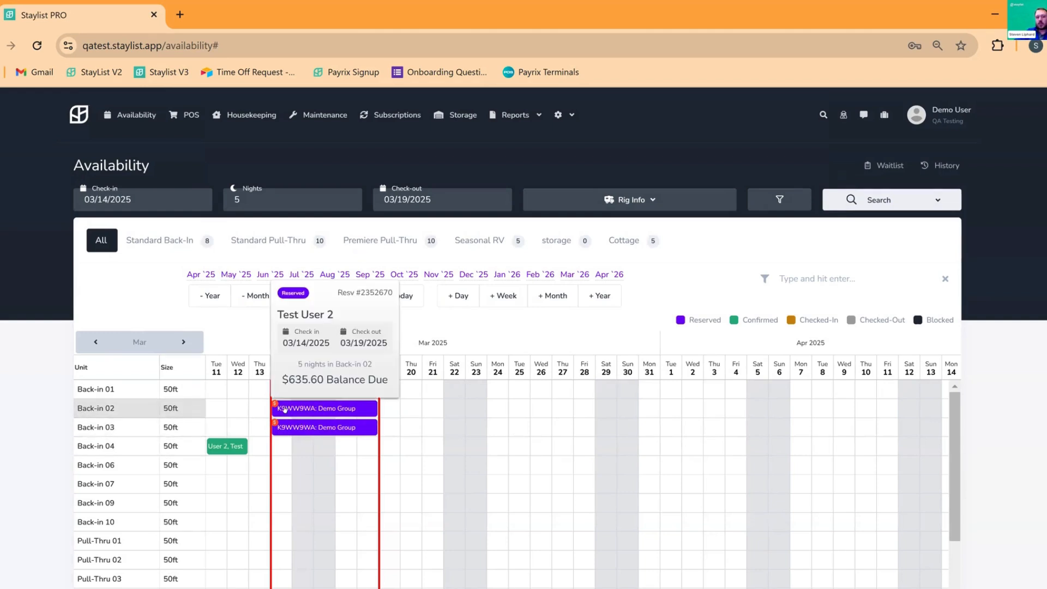
left_click(344, 412)
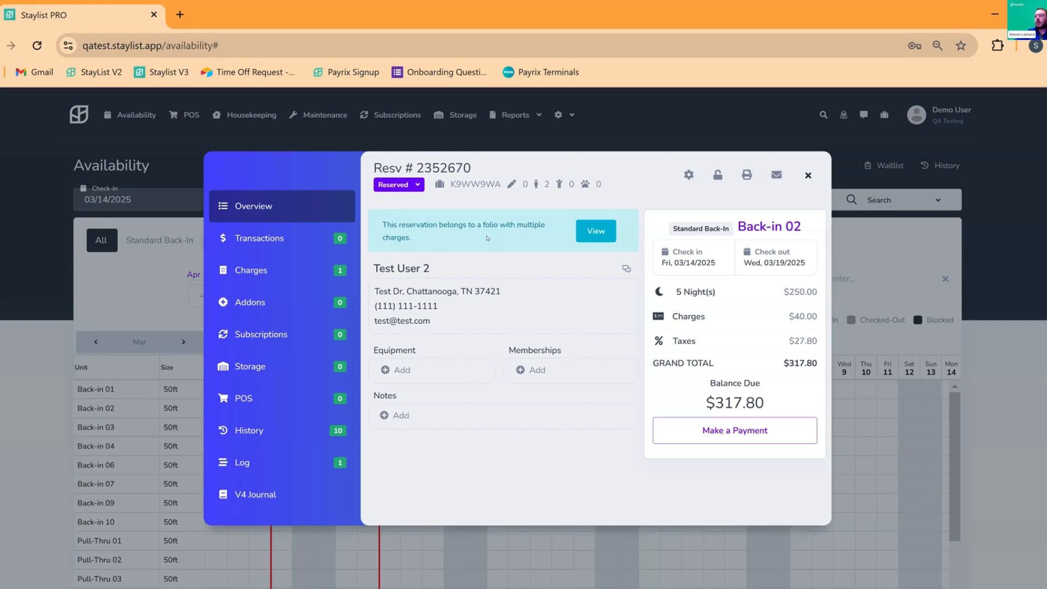
left_click(809, 175)
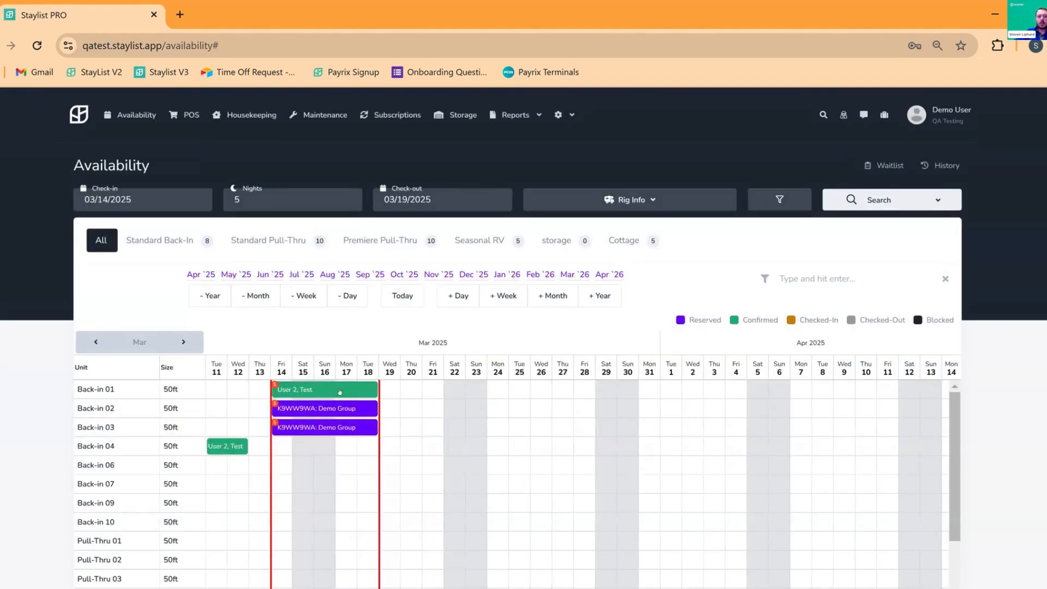
left_click(339, 390)
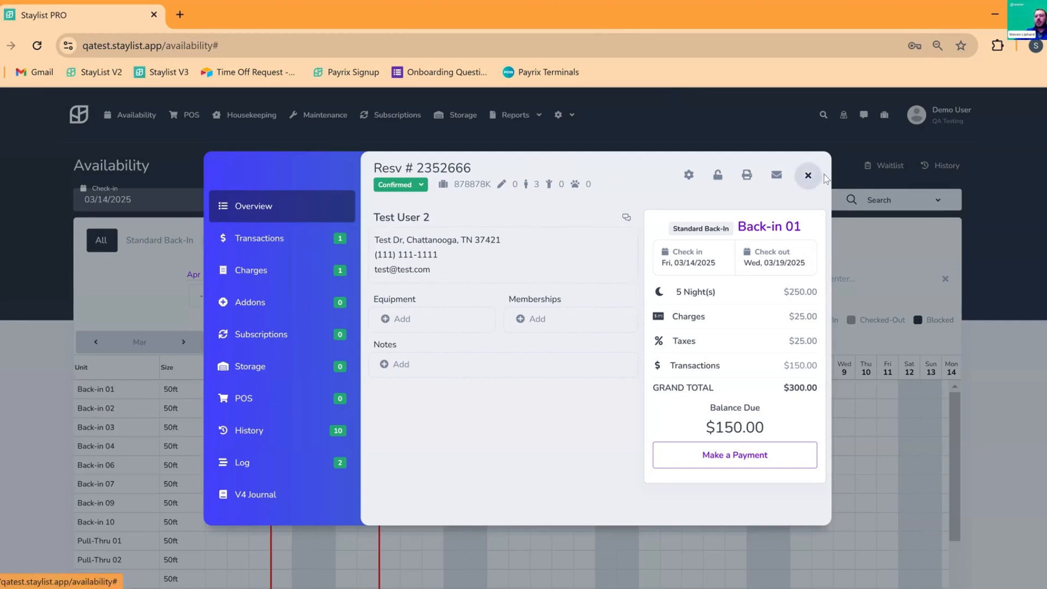
left_click(808, 176)
left_click(822, 115)
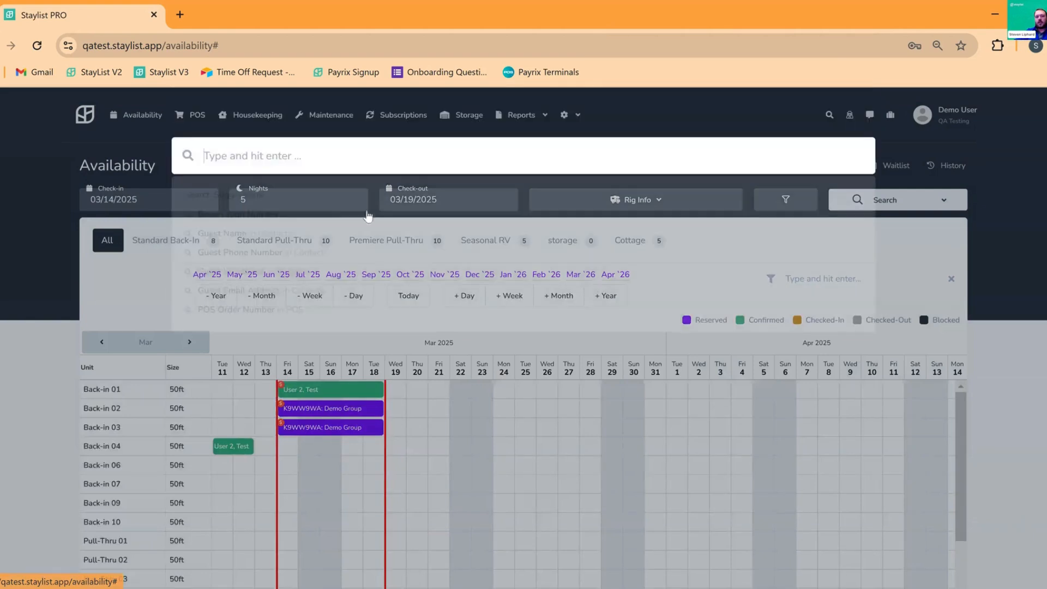
Search reservations by the guest's name, open the Back-in 01 booking from the results, then close it
left_click(392, 154)
type("User 2")
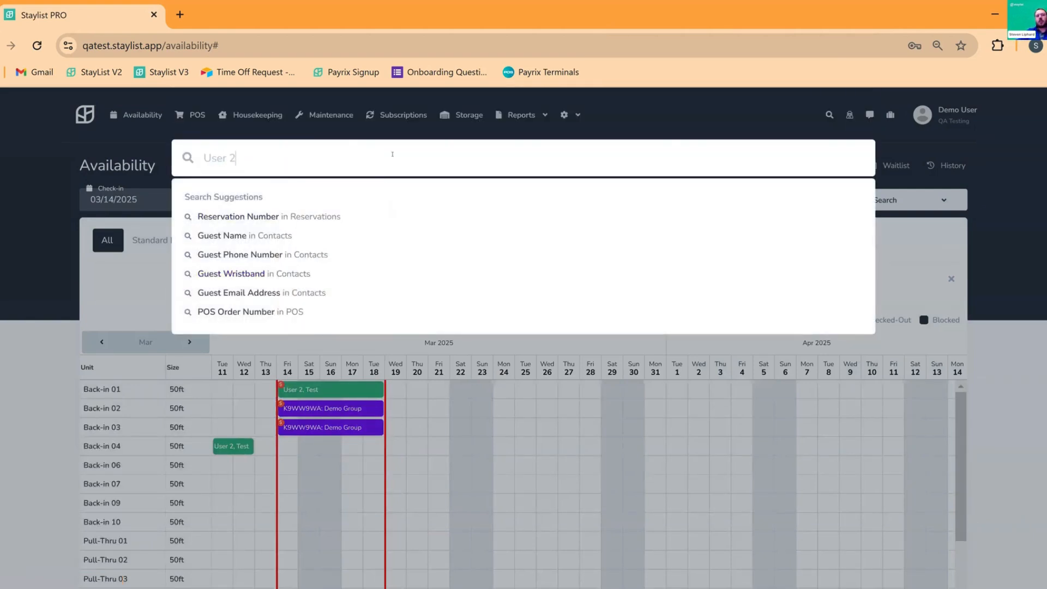
key("Return")
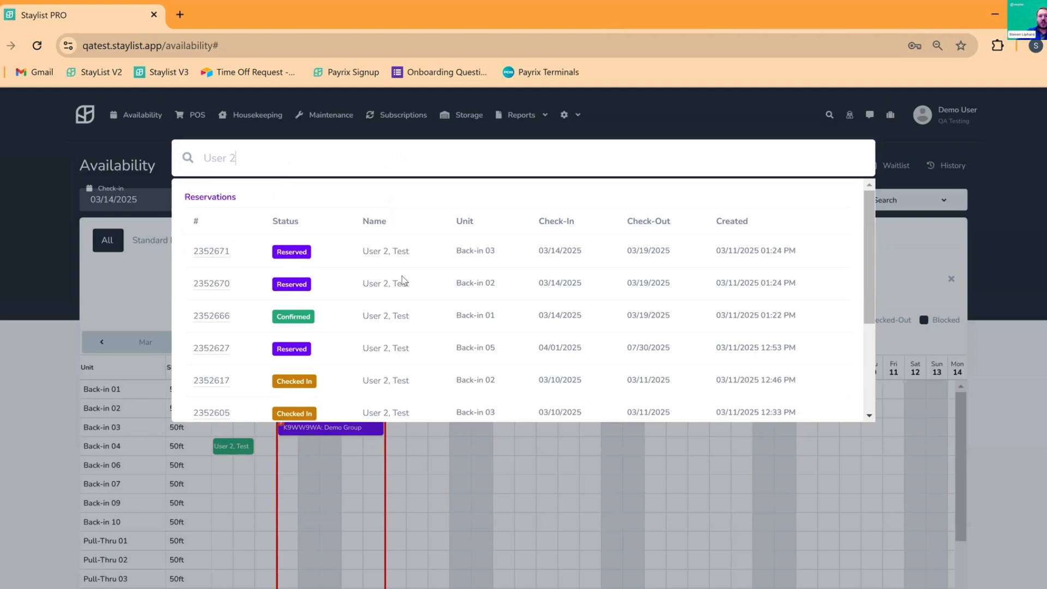
scroll(471, 294, "down", 3)
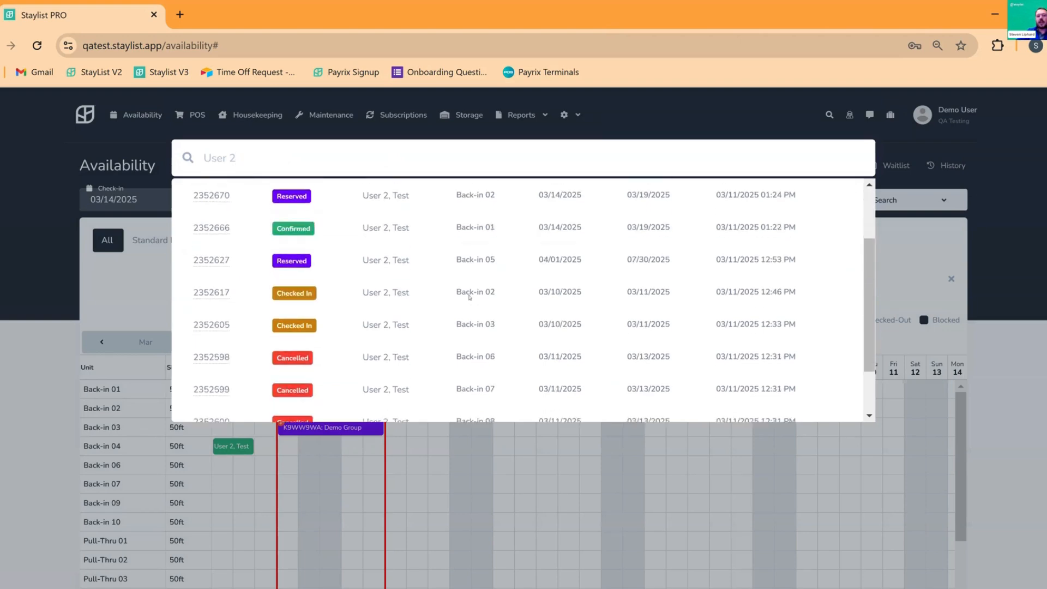
scroll(468, 297, "up", 3)
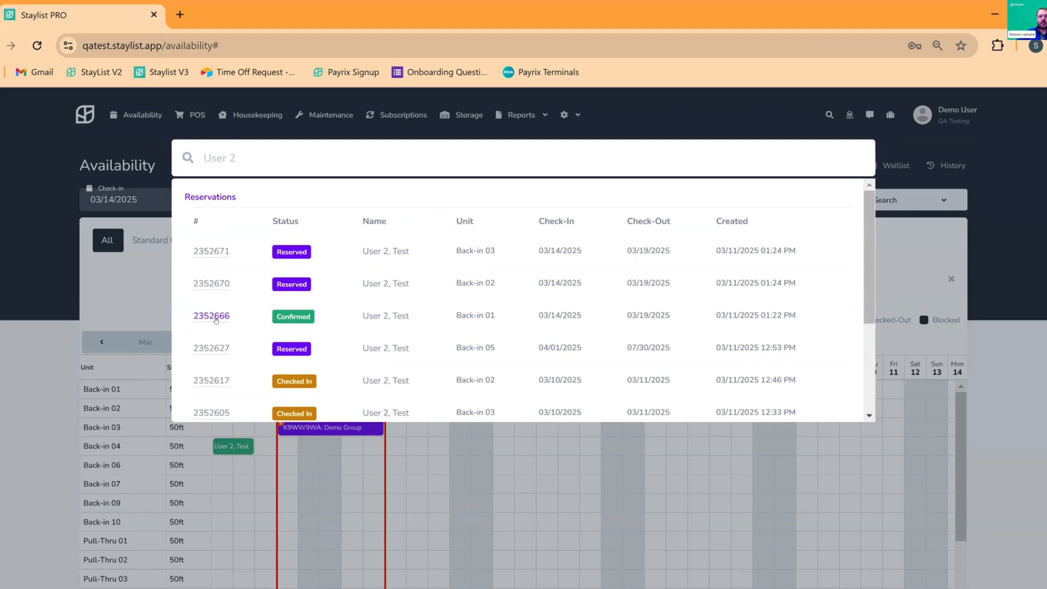
left_click(215, 317)
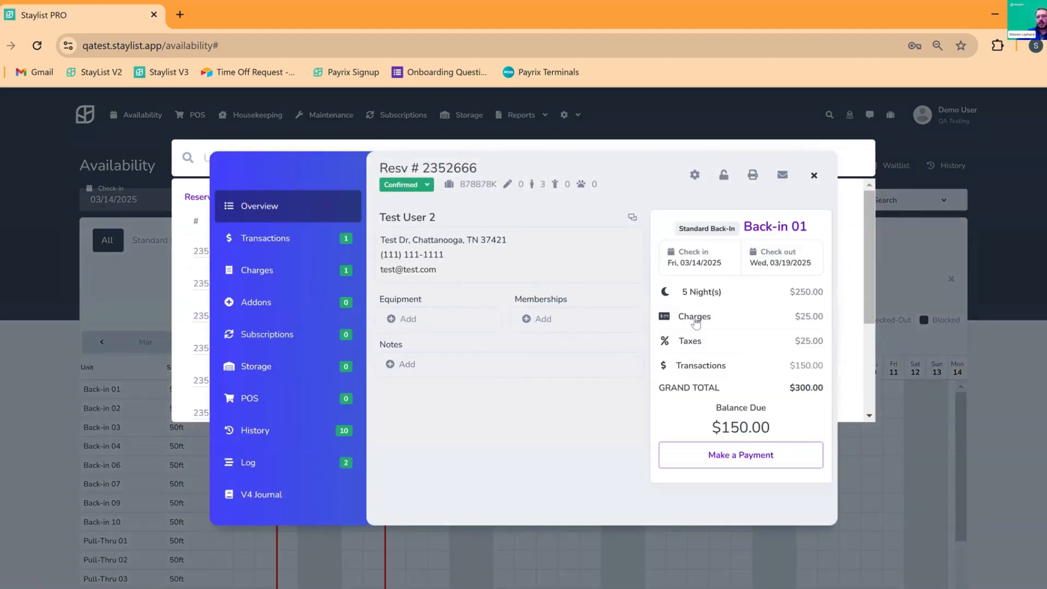
left_click(815, 176)
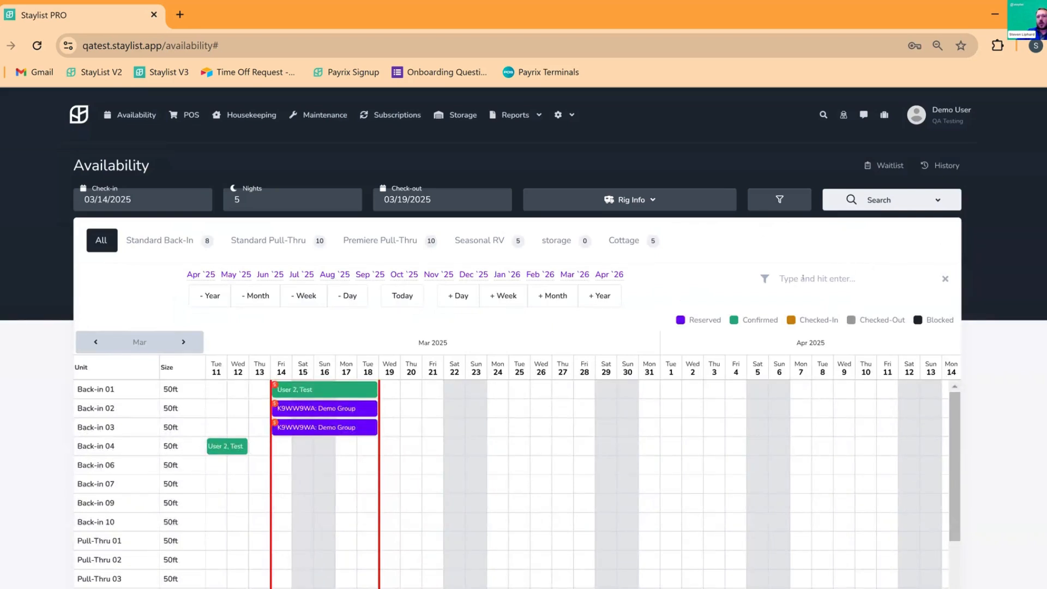
Filter the calendar to 'User 2', then abandon a one-night stay extension without saving
left_click(835, 279)
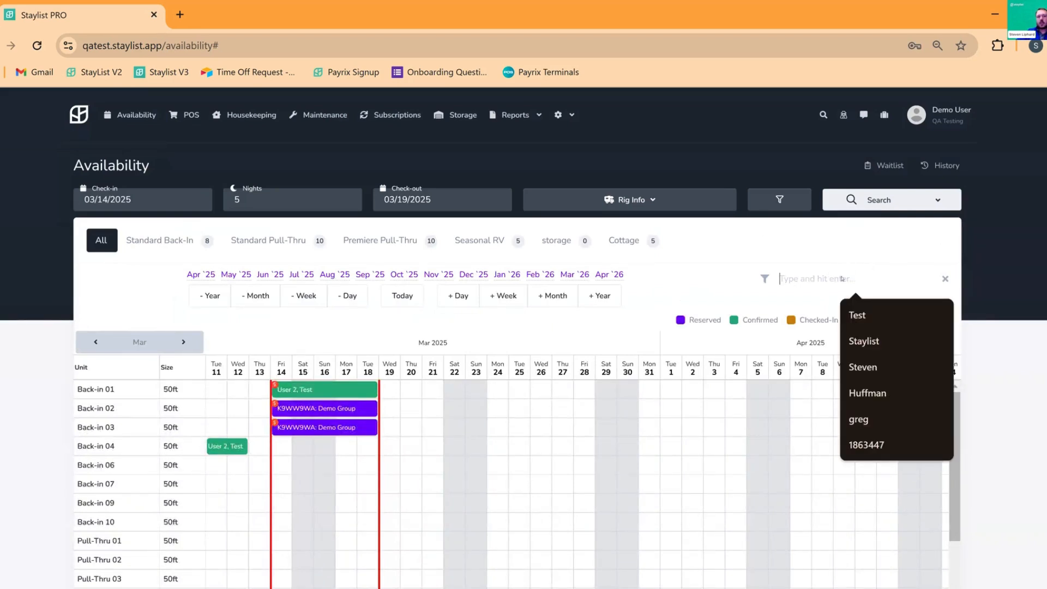
type("User")
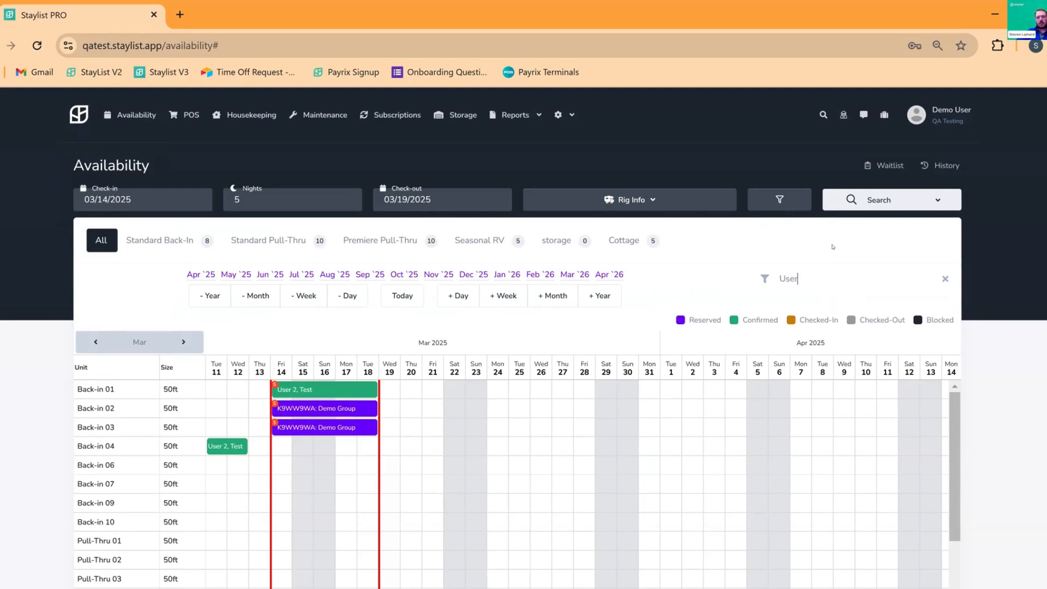
type(" 2")
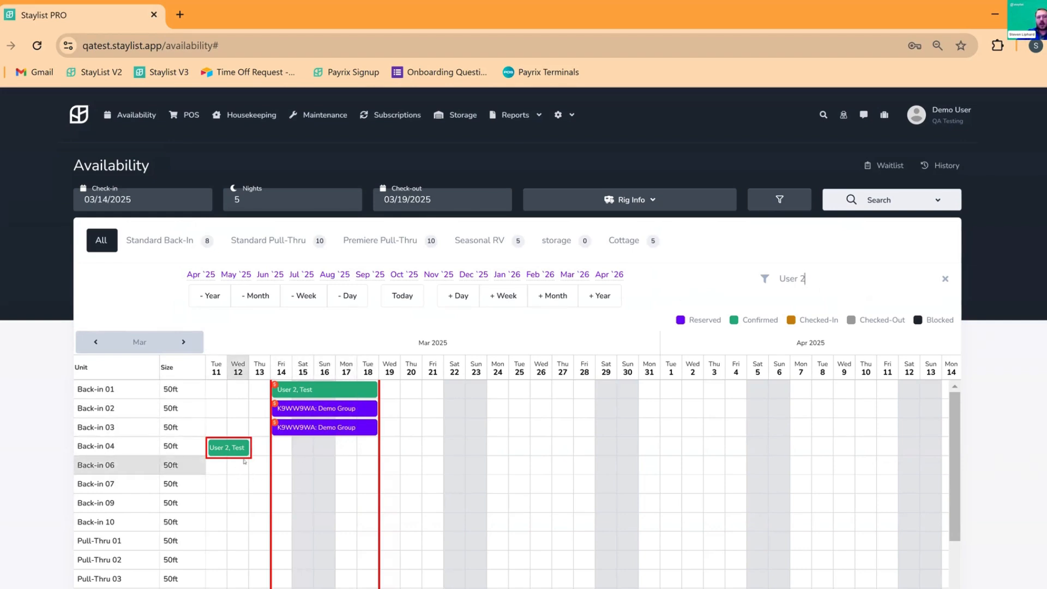
mouse_move(315, 400)
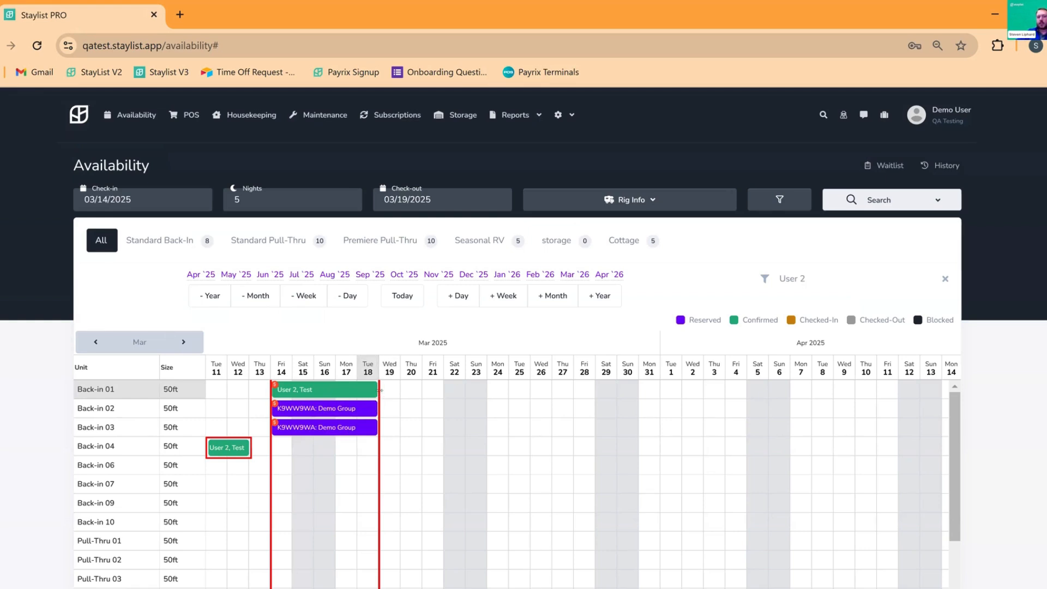
left_click_drag(387, 391, 394, 393)
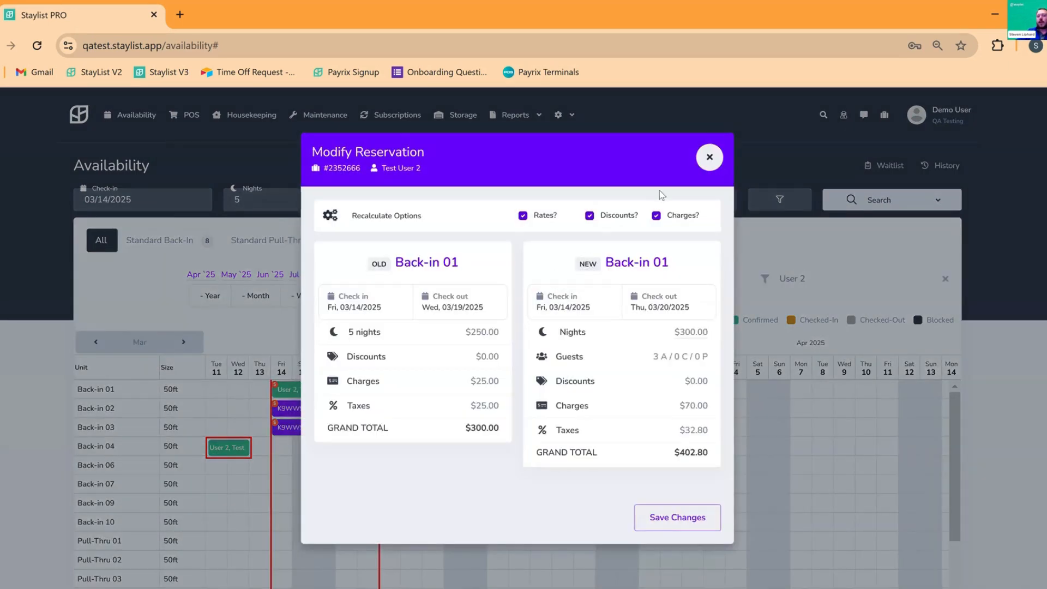
left_click(707, 156)
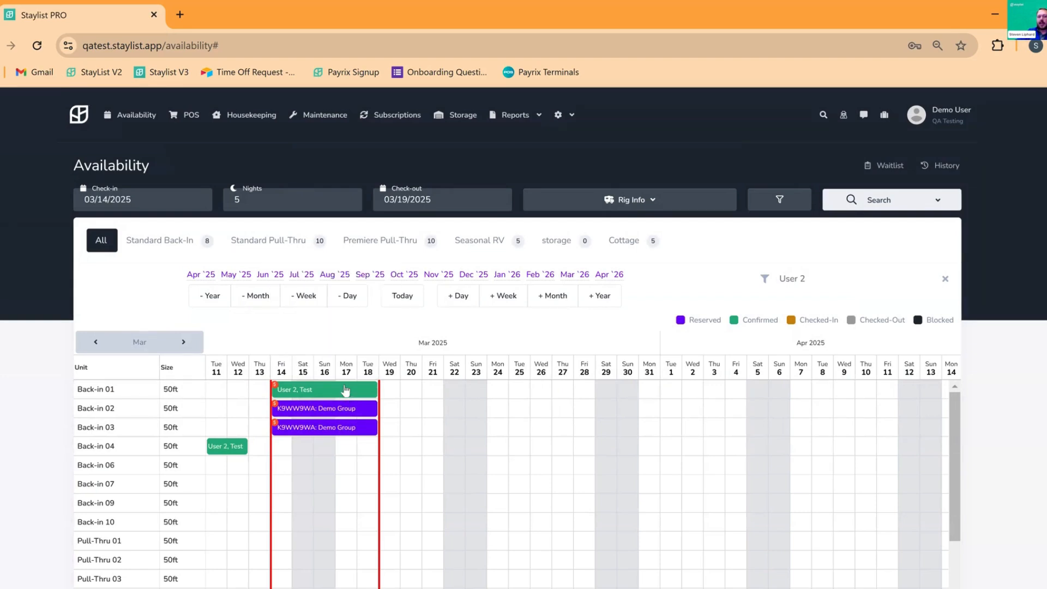
Quote Test User 2's stay on Back-in 04 with check-out on 03/20/2025
left_click(345, 393)
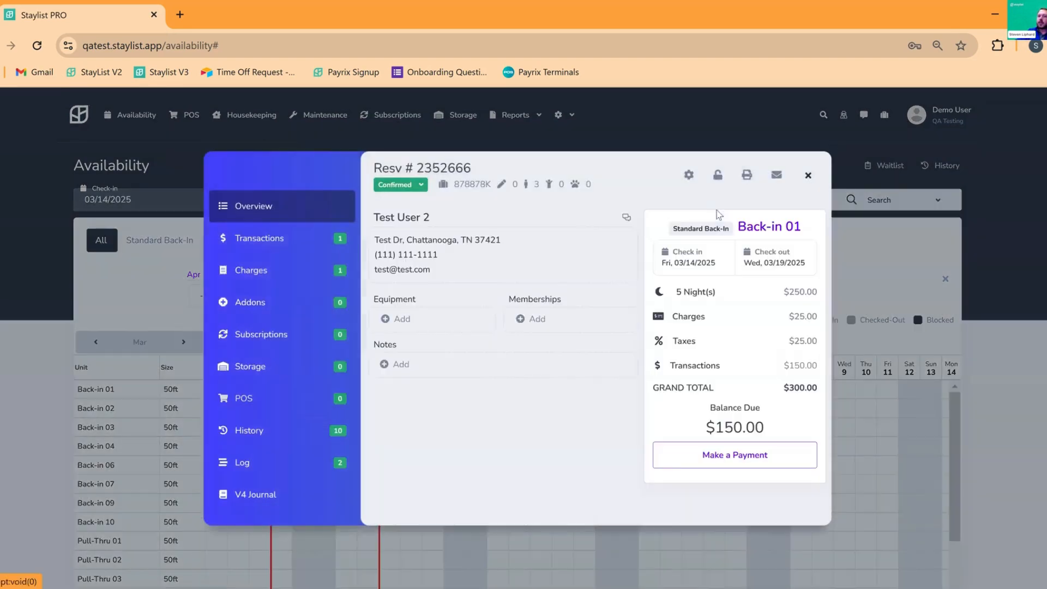
left_click(689, 176)
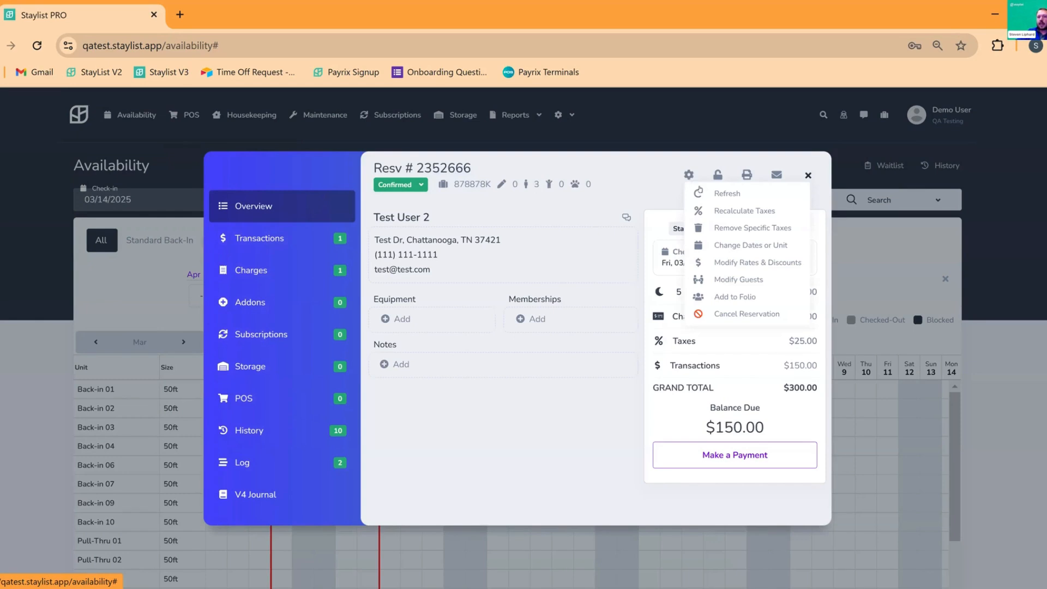
left_click(733, 246)
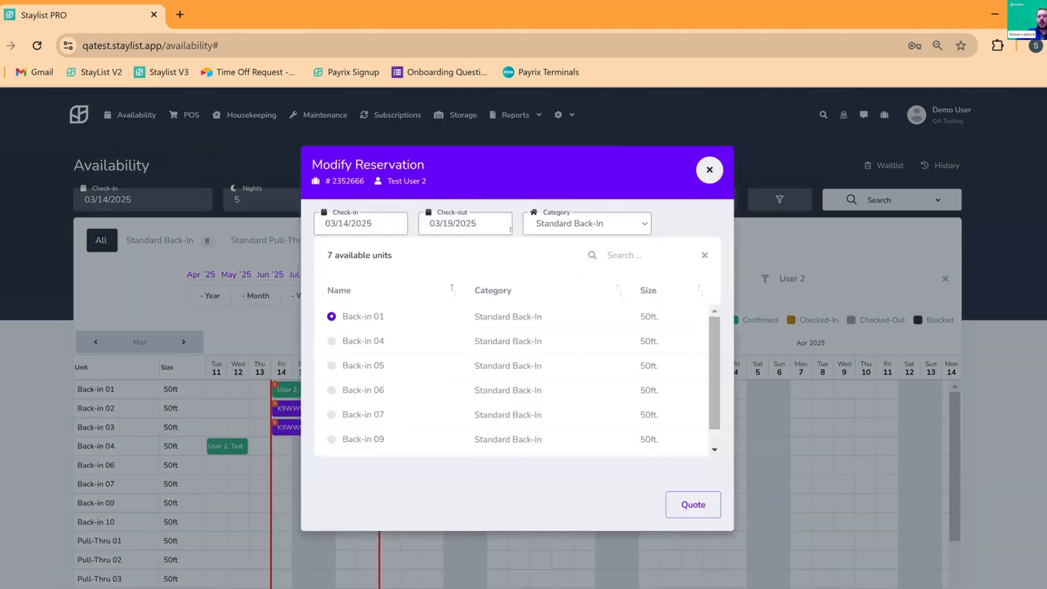
left_click(482, 228)
left_click(524, 357)
left_click(331, 342)
left_click(335, 342)
left_click(707, 509)
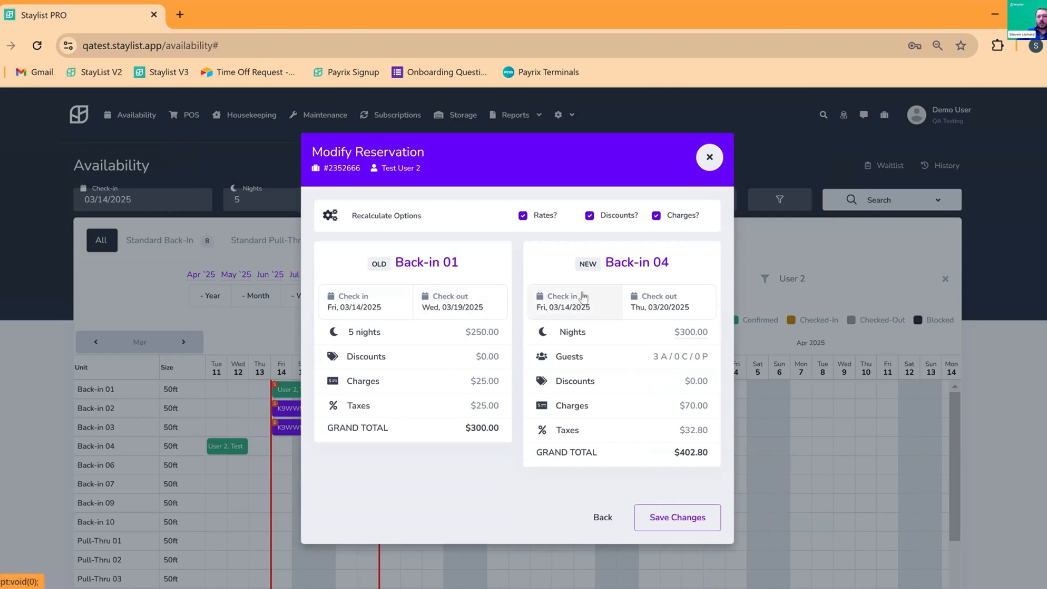
Keep the original nightly rate instead of requoting, and add a 10% discount to the quote
left_click(522, 216)
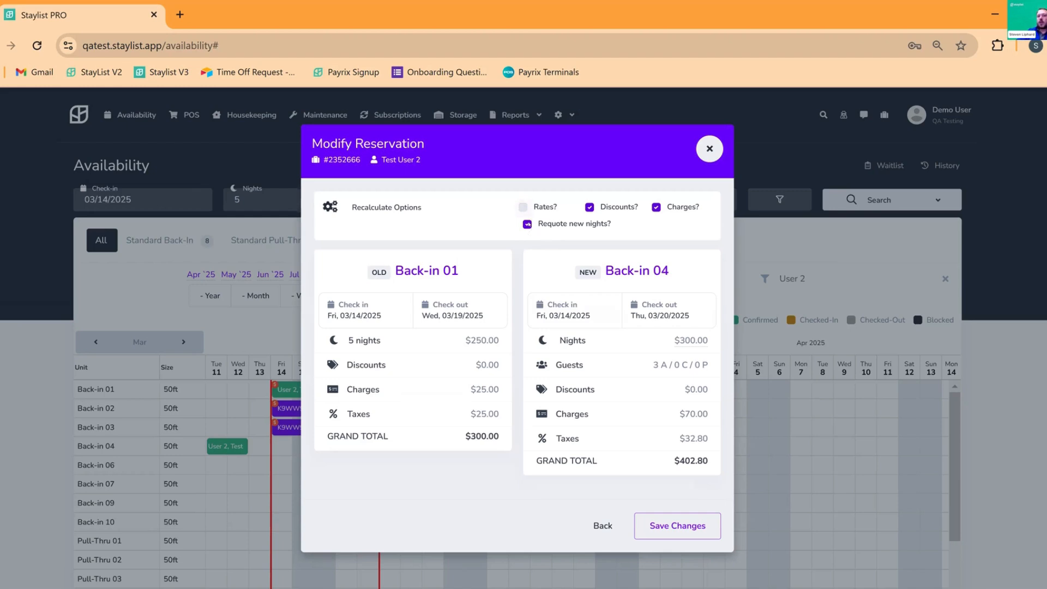
left_click(528, 224)
left_click(604, 391)
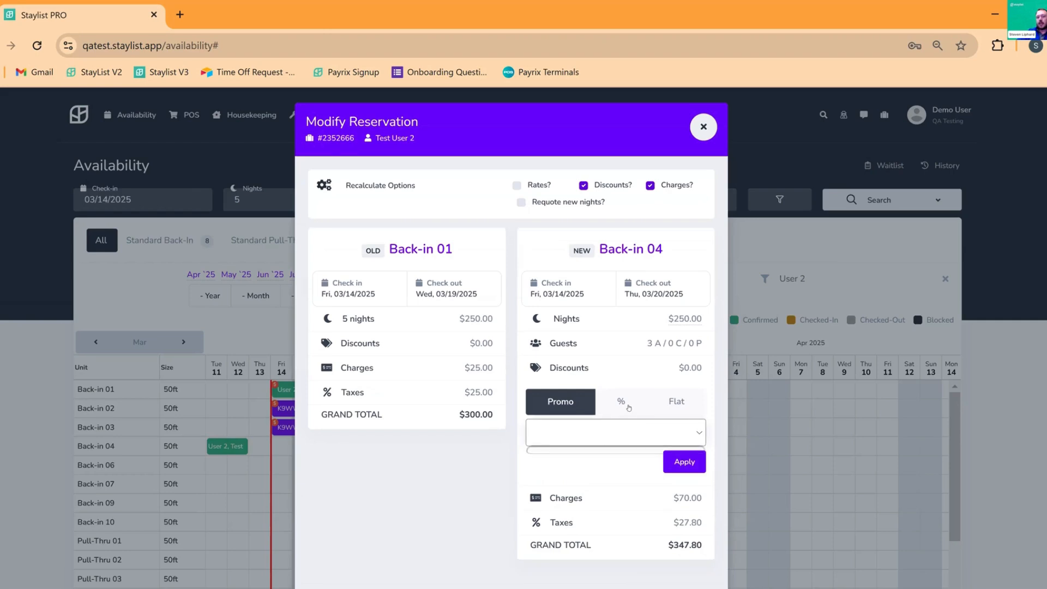
left_click(630, 407)
type("10")
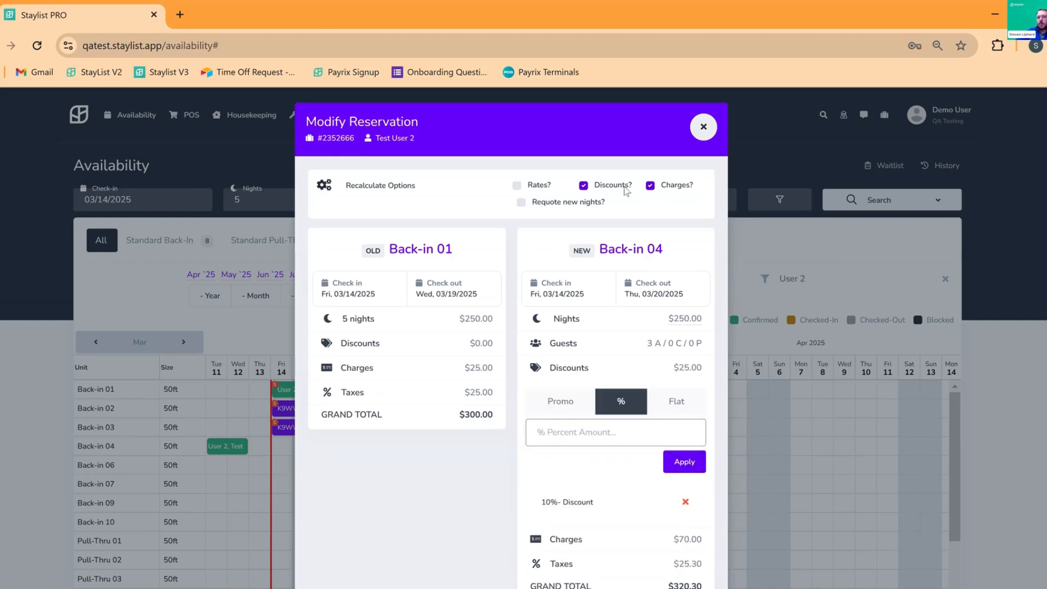
left_click(568, 375)
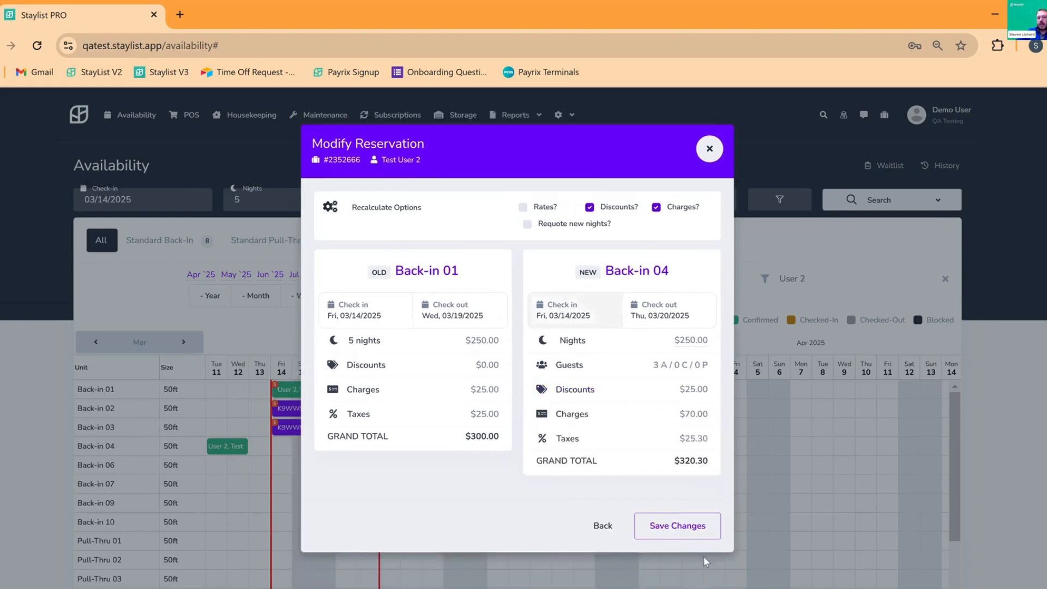
Drop the recalculated charges and save the Back-in 04 reservation at $272.50
left_click(592, 209)
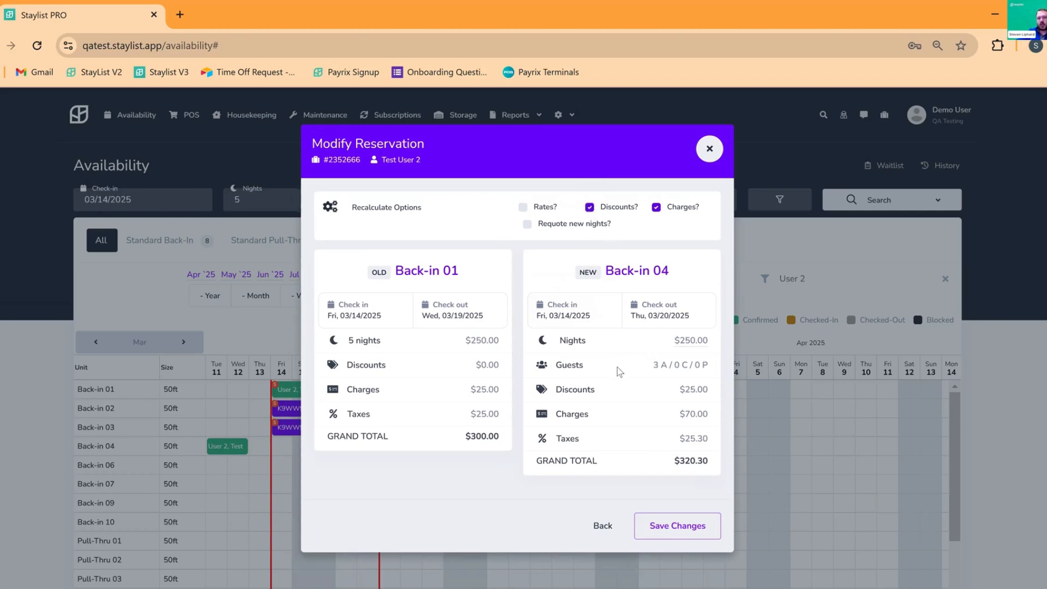
left_click(657, 206)
left_click(660, 213)
left_click(692, 529)
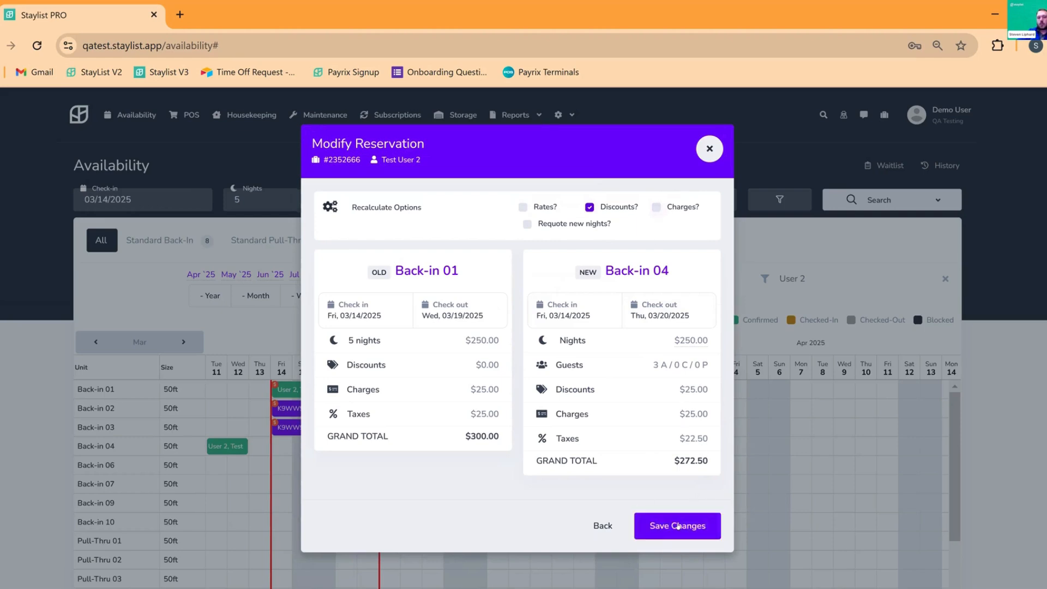
left_click(678, 526)
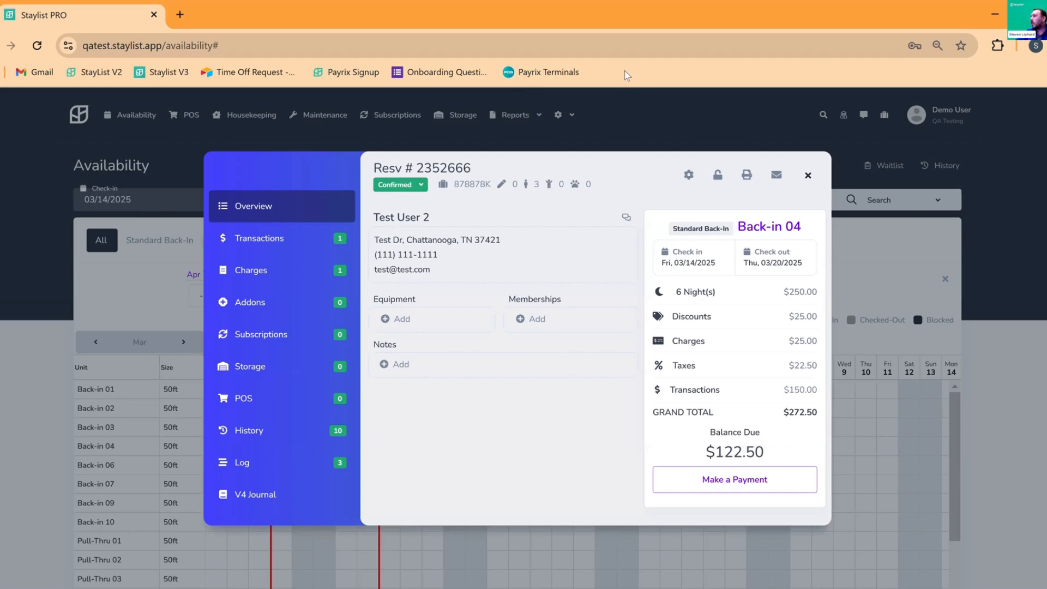
Close the updated reservation overview to return to the Availability grid
left_click(808, 174)
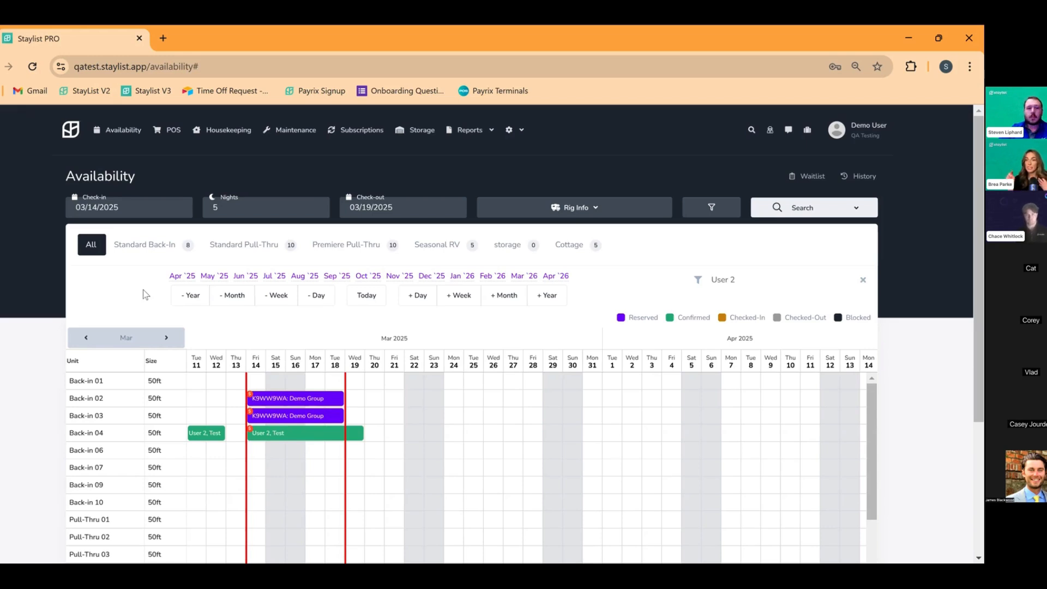
Open Test User 2's Back-in 04 reservation for modifying its rates and discounts
left_click(309, 399)
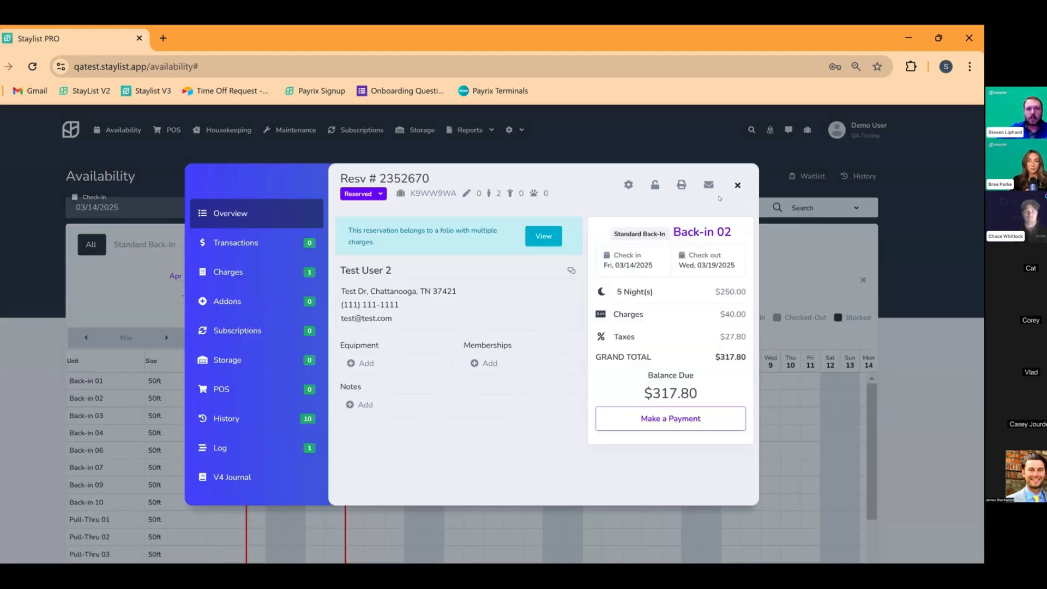
left_click(738, 185)
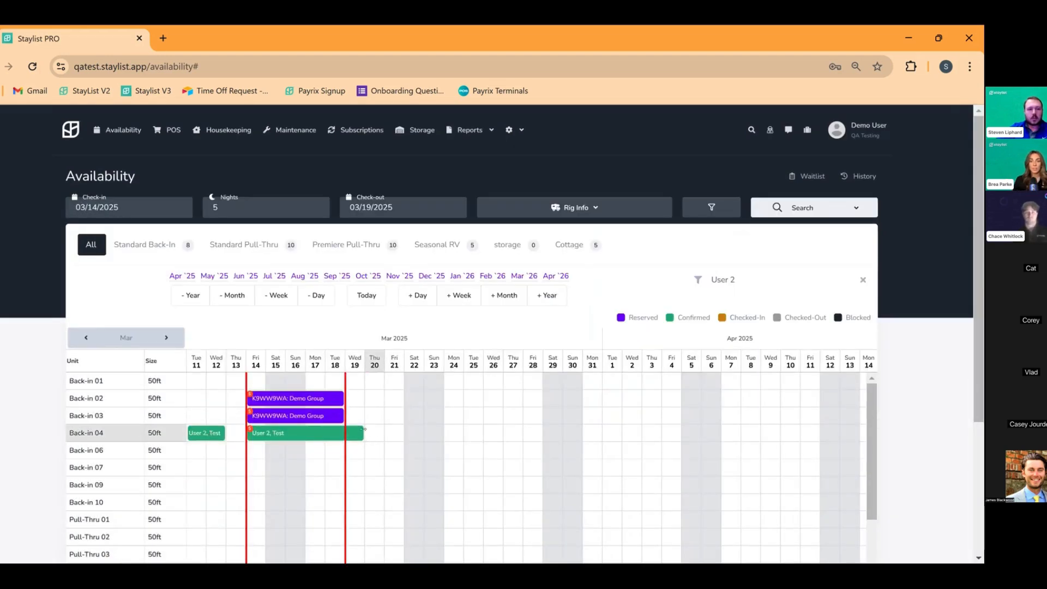
left_click(361, 434)
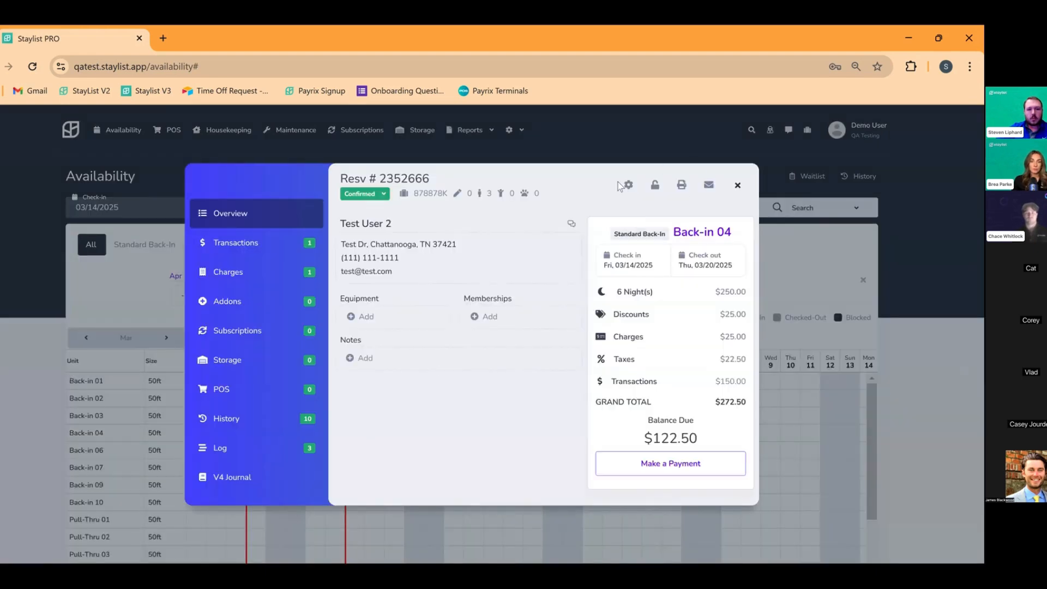
left_click(628, 186)
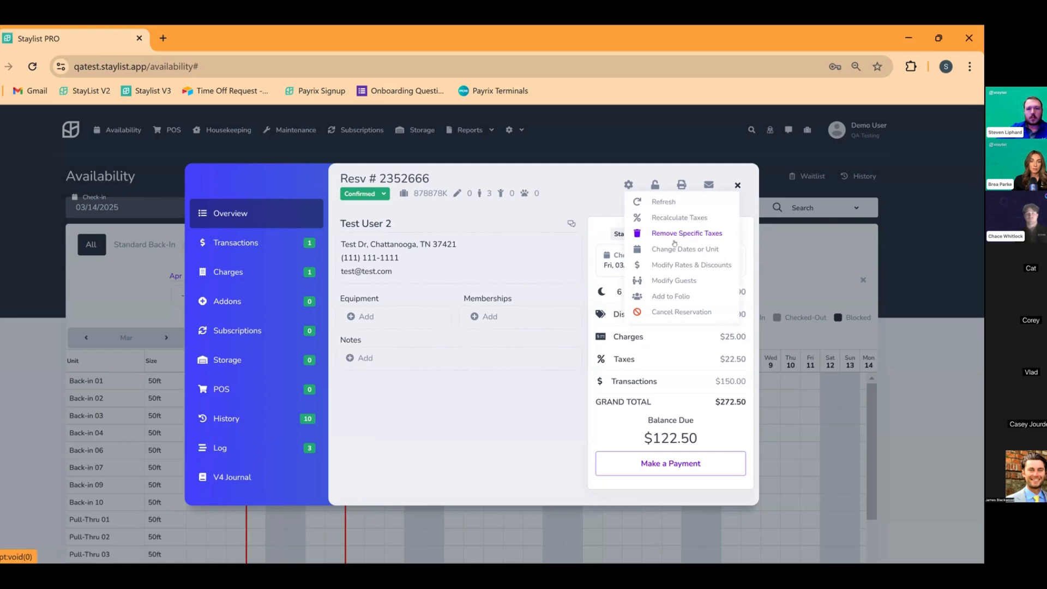
left_click(673, 265)
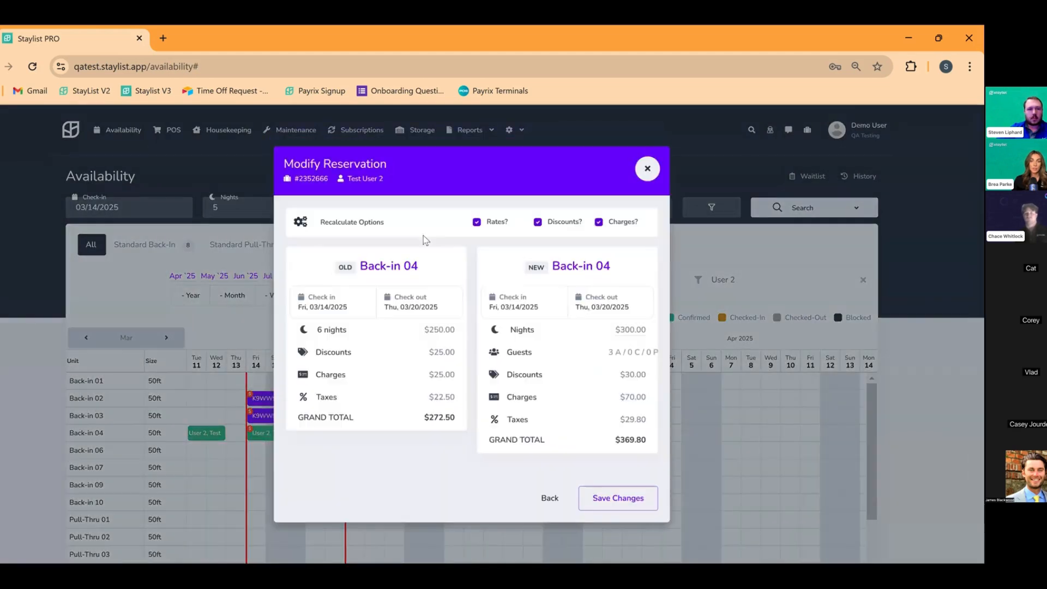
Stop rate recalculation, delete the 10% discount, and save the $347.80 quote
left_click(477, 223)
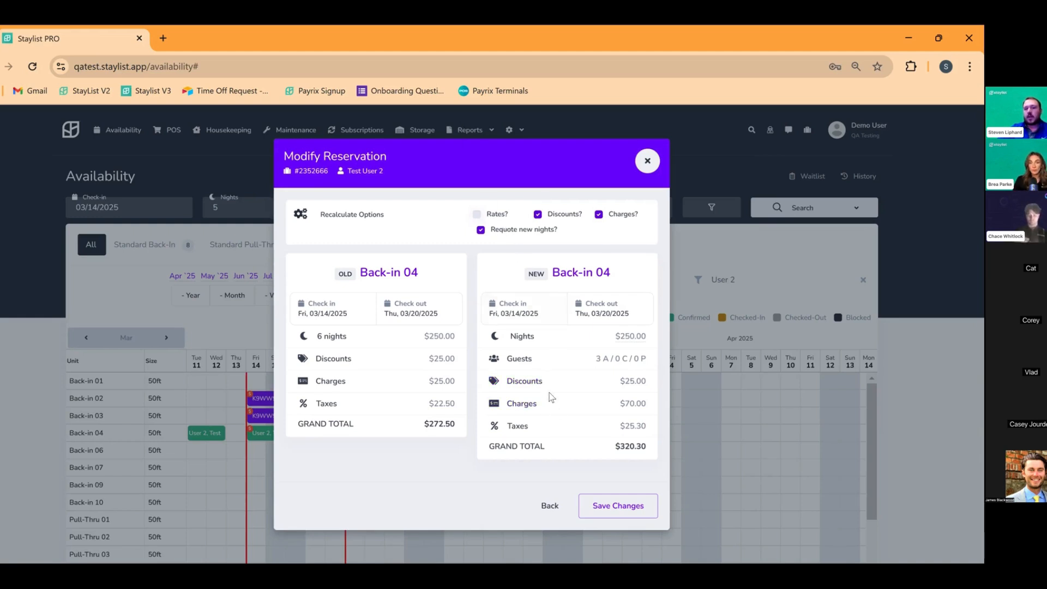
left_click(525, 382)
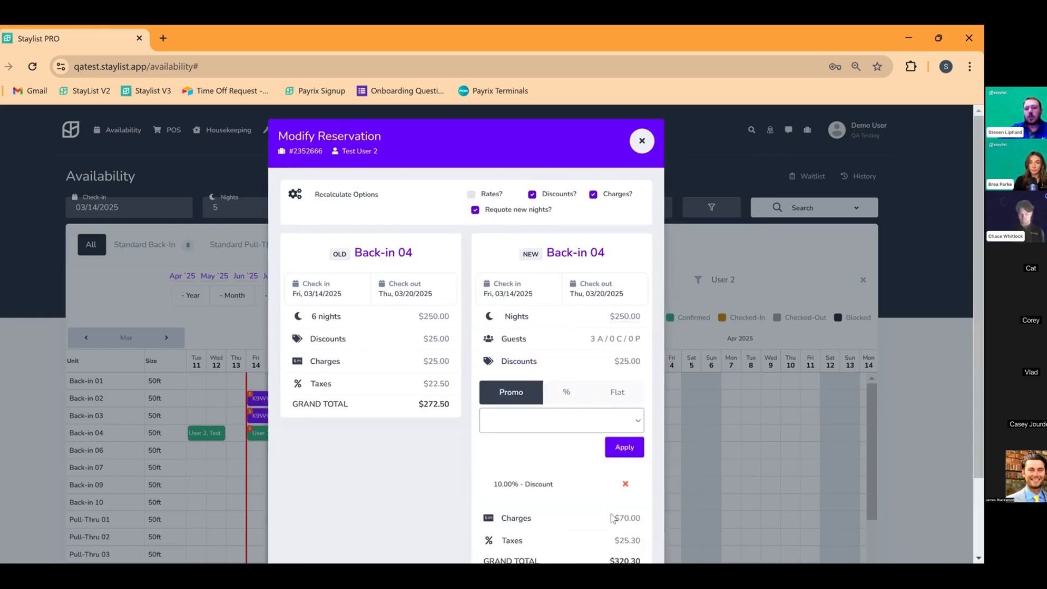
left_click(625, 484)
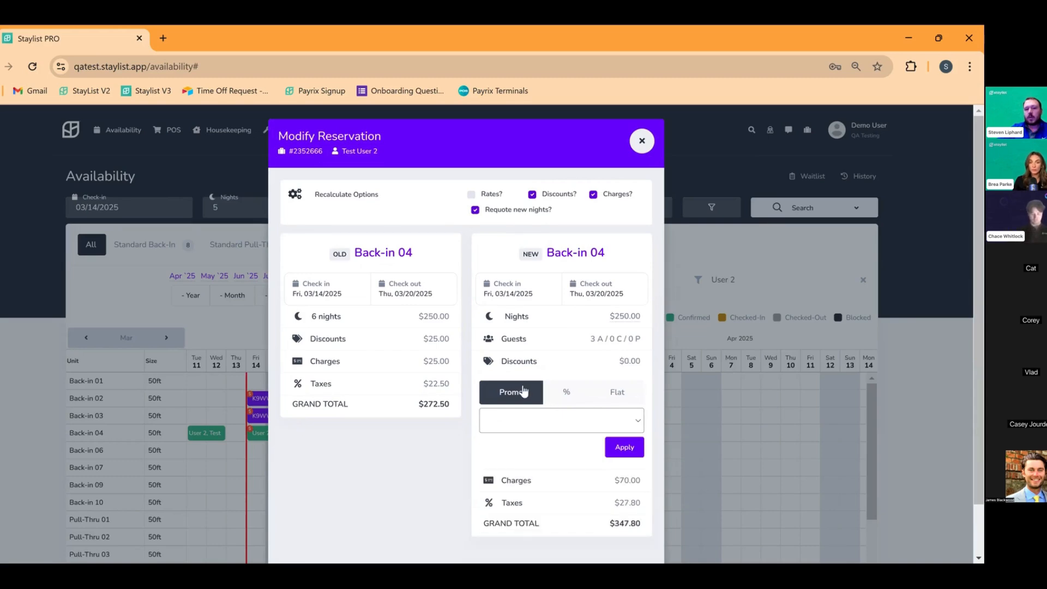
left_click(538, 362)
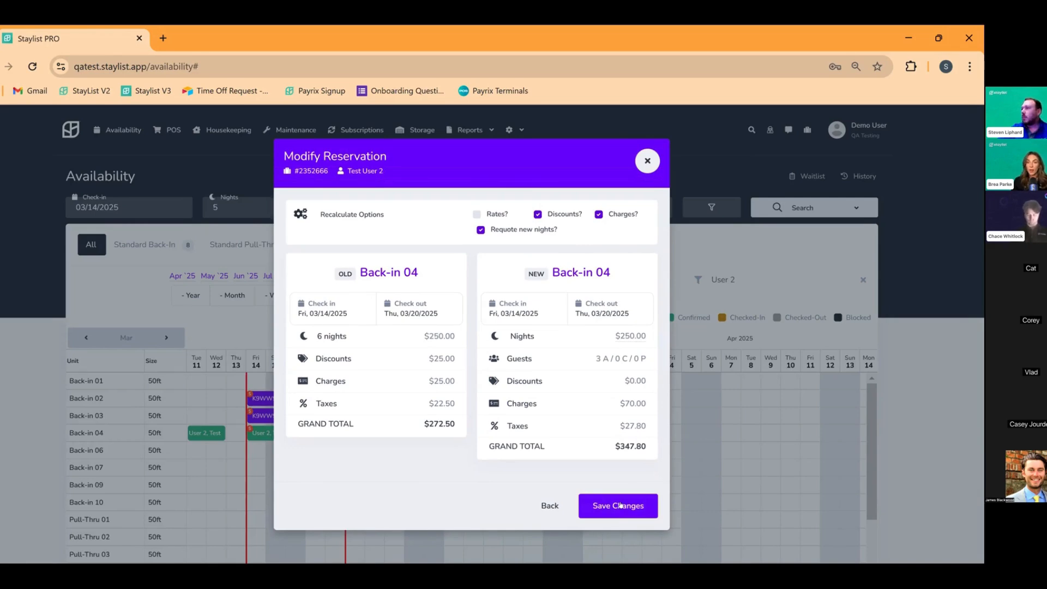
left_click(622, 504)
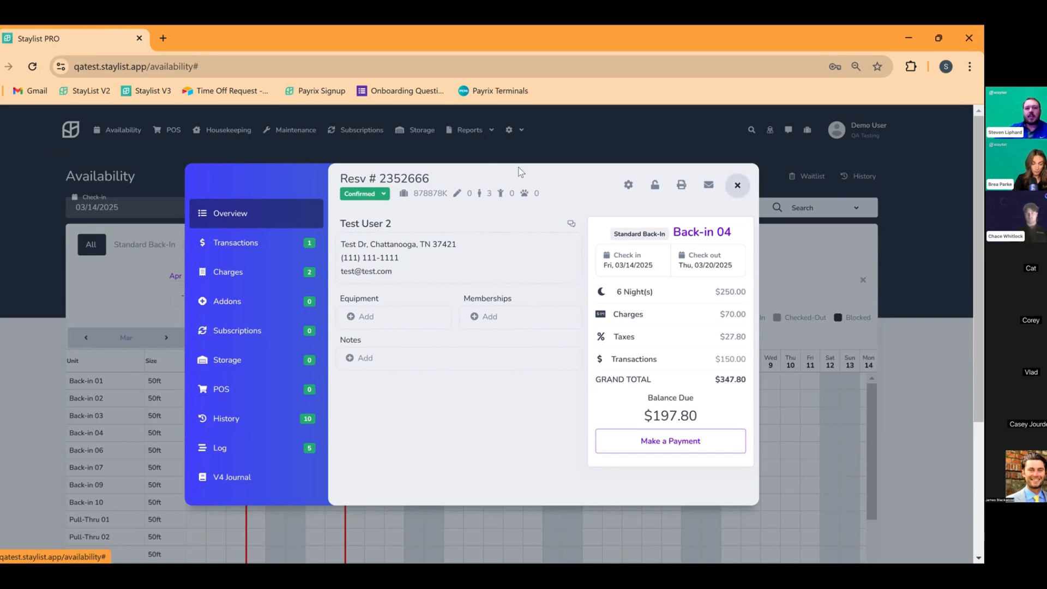
Close the $347.80 reservation overview to return to the Availability grid
left_click(738, 186)
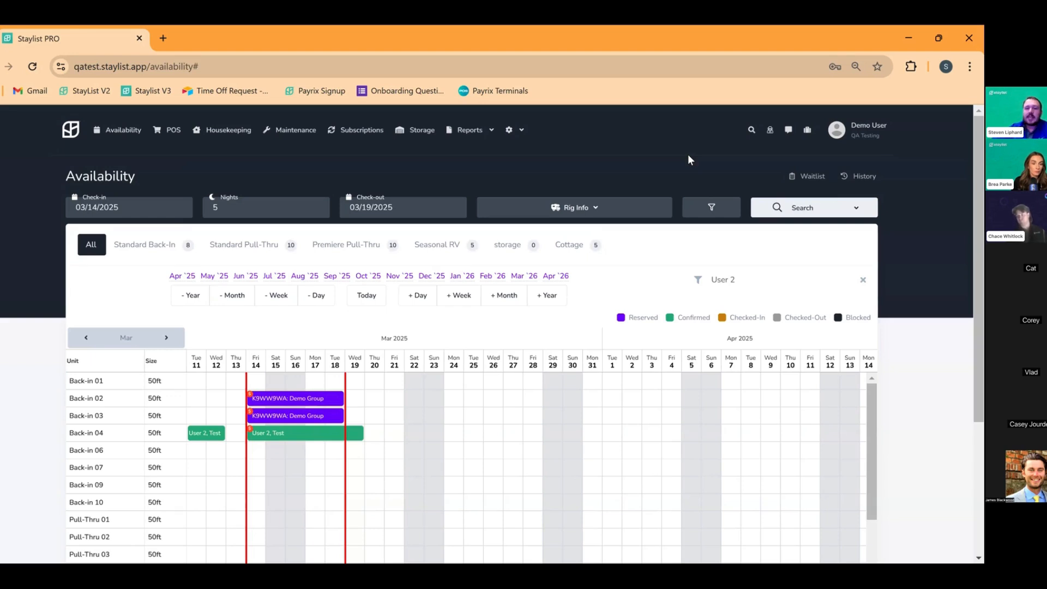
Open today's Back-in 04 arrival and prepare its Confirmation Document QA 874 email
left_click(806, 133)
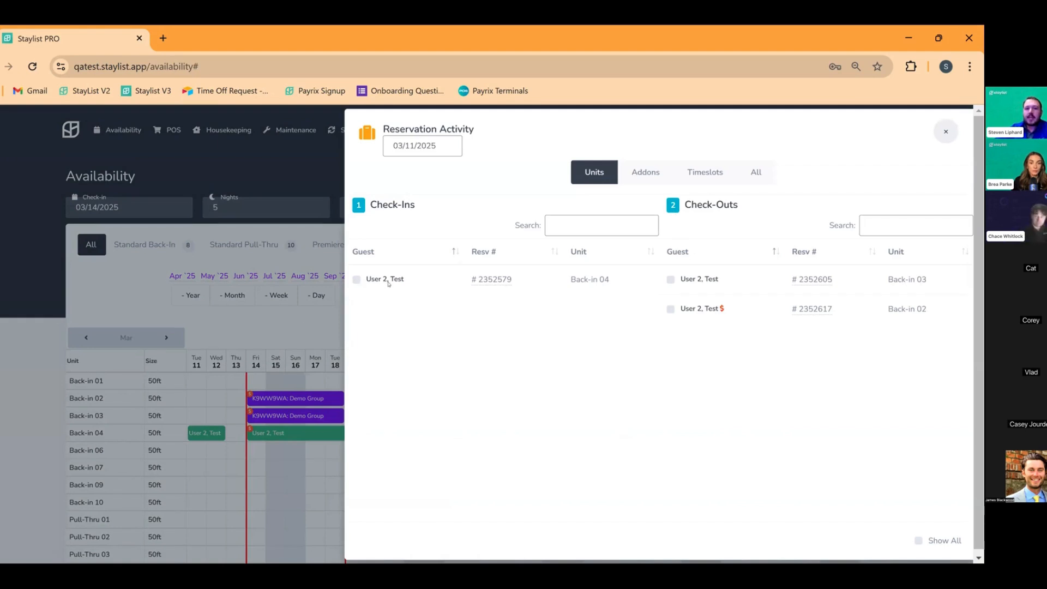
left_click(496, 278)
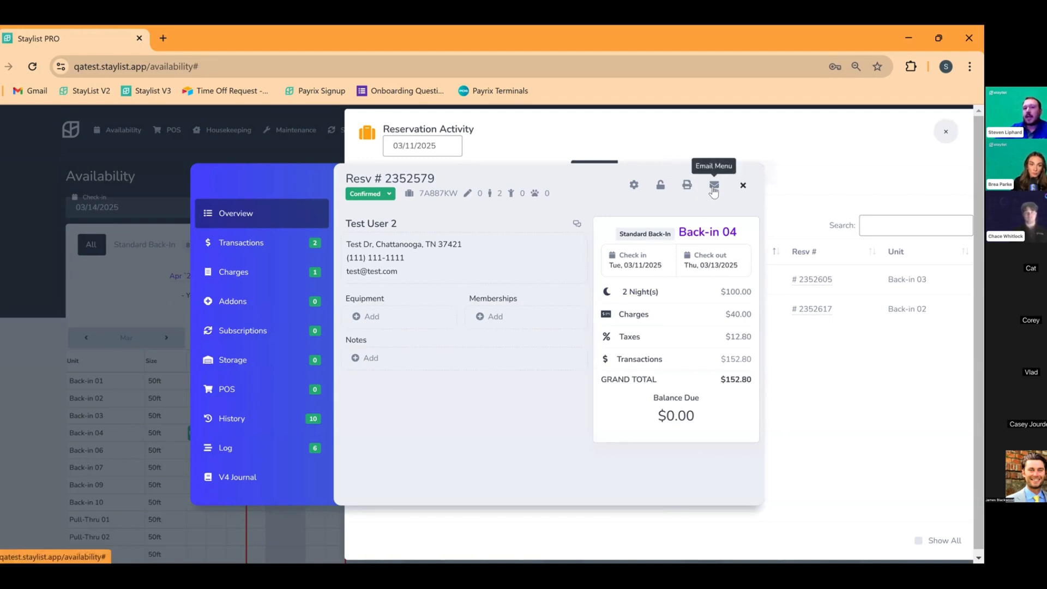
left_click(714, 188)
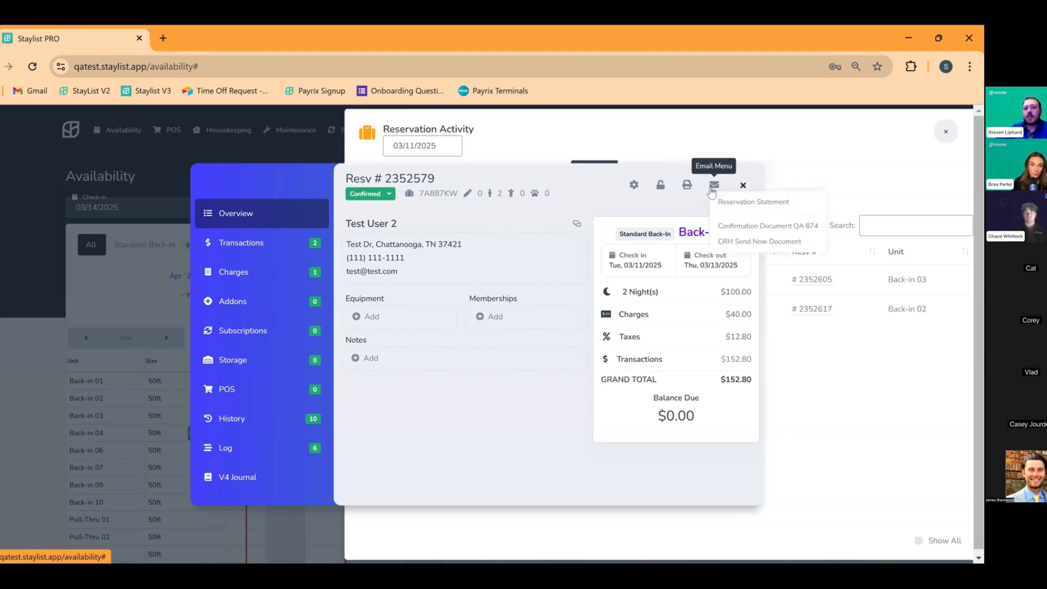
left_click(742, 231)
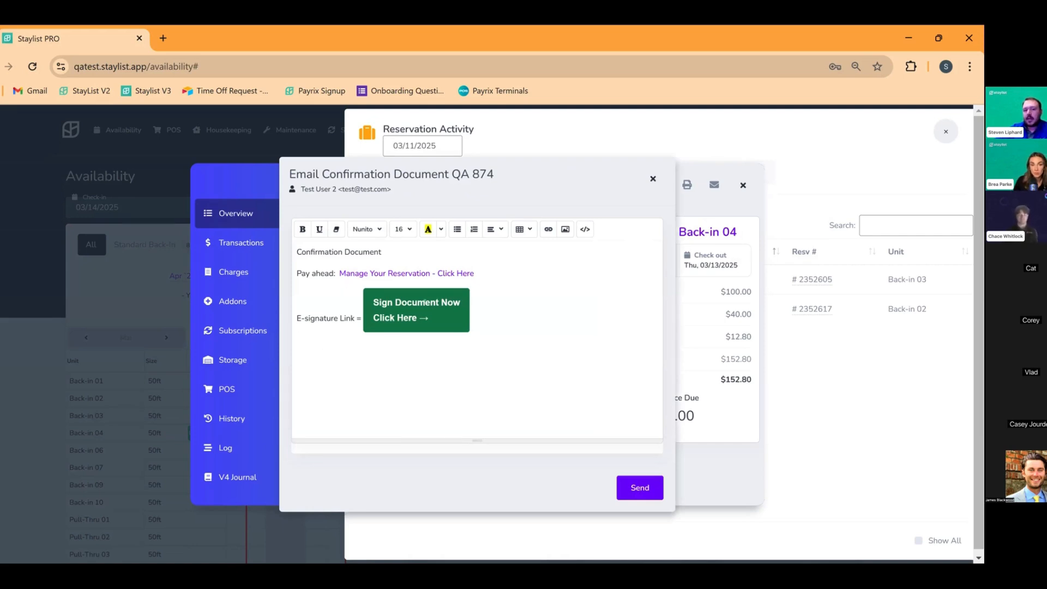
Check the Sign Document link, then close the confirmation email unsent
left_click(415, 302)
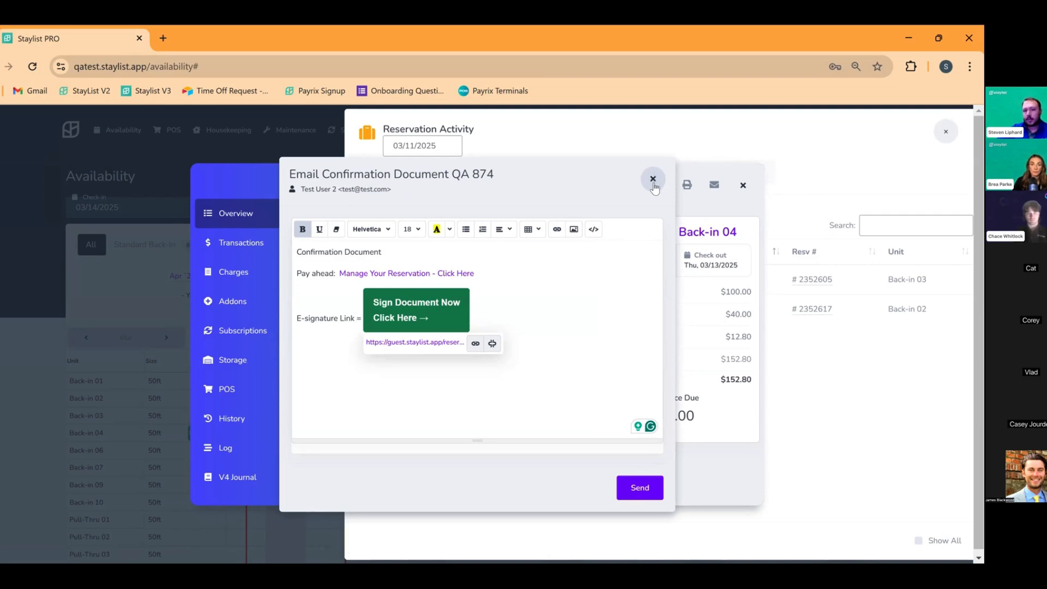
left_click(654, 186)
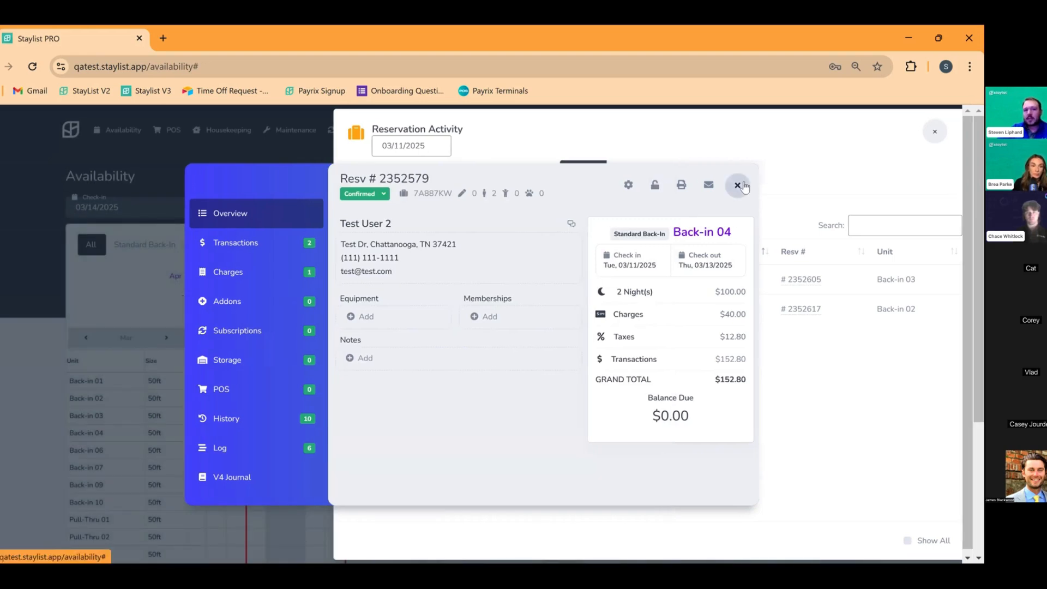
Check in the Back-in 04 arrival, then open the Back-in 02 departure owing $47.80
left_click(738, 186)
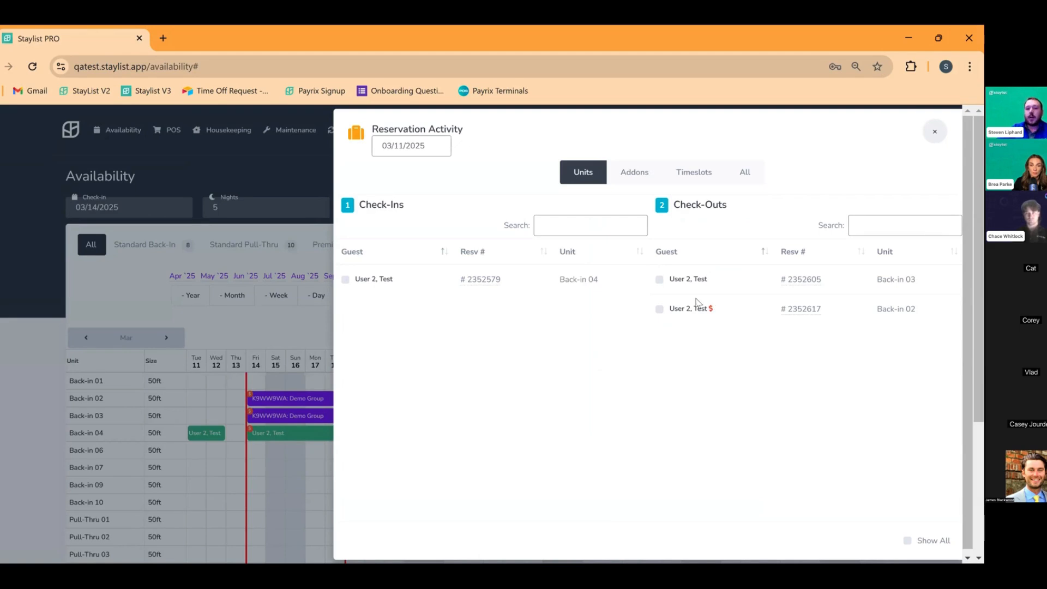
left_click(346, 280)
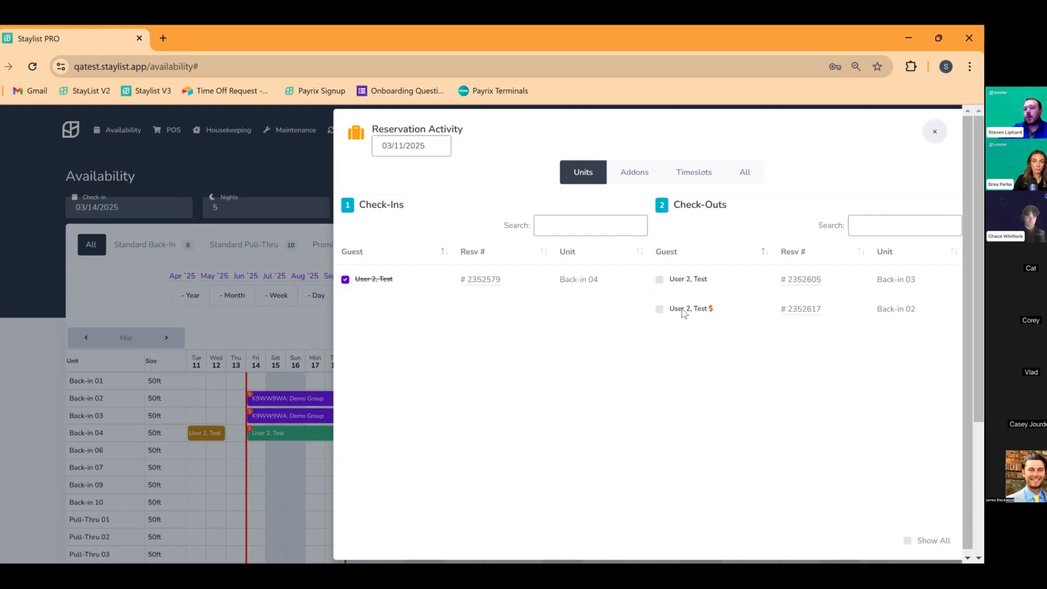
left_click(802, 310)
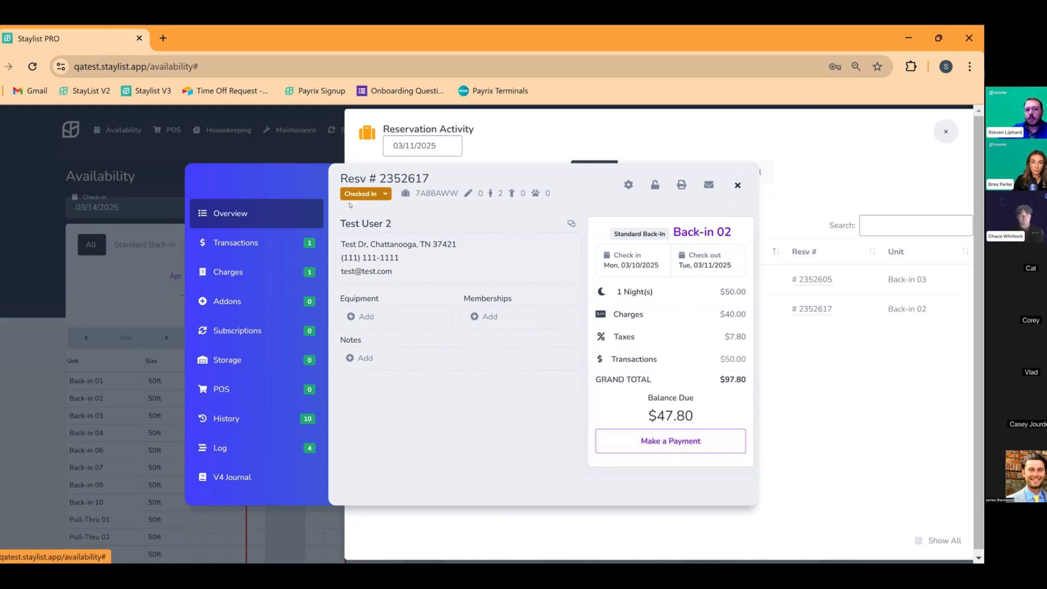
Pay Back-in 02's $47.80 balance in cash with $48 tendered
left_click(247, 245)
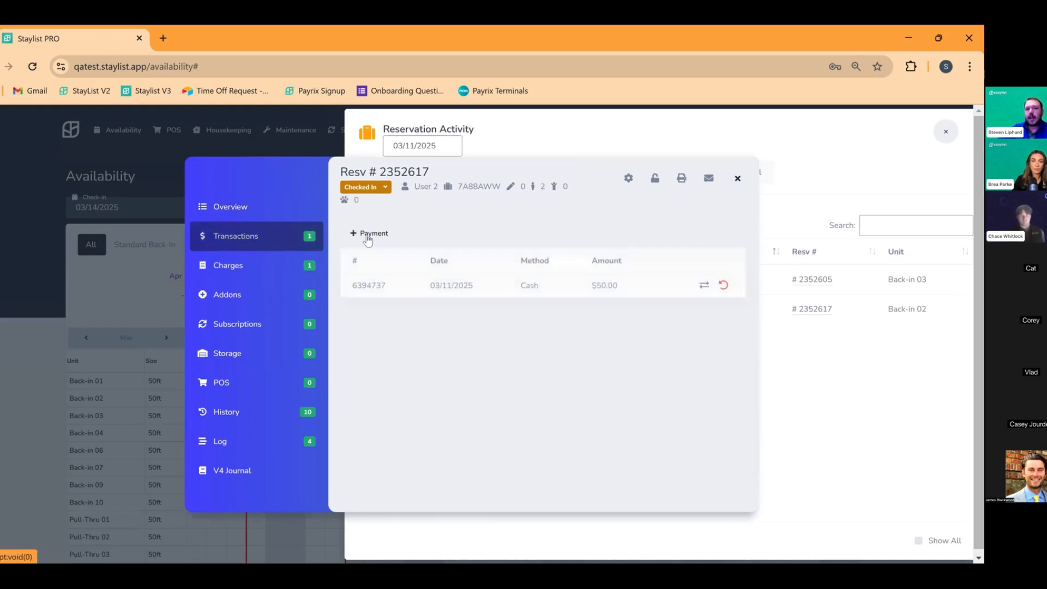
left_click(270, 208)
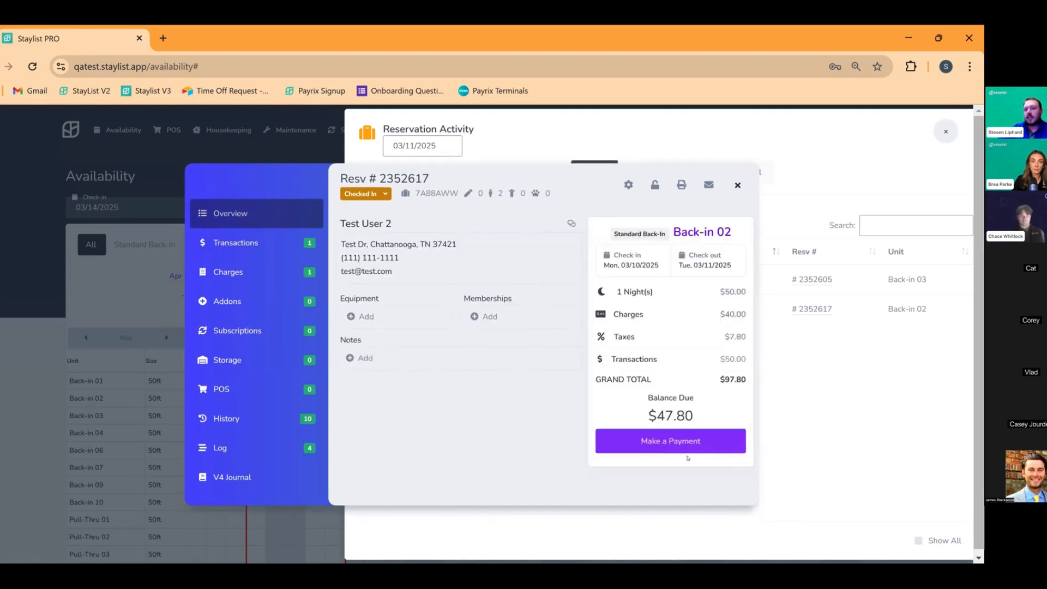
left_click(660, 439)
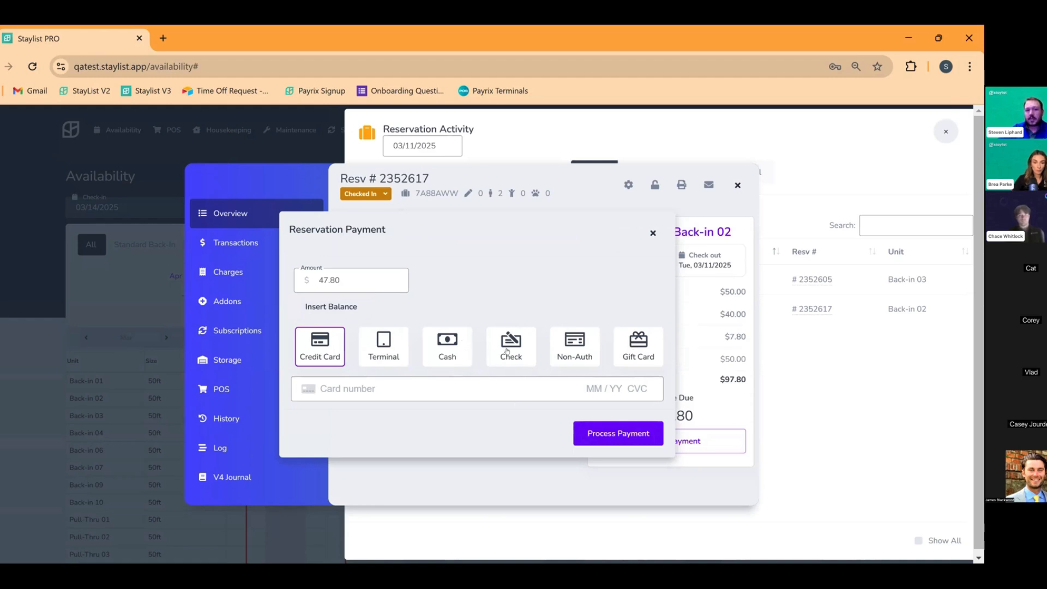
left_click(458, 349)
left_click(406, 397)
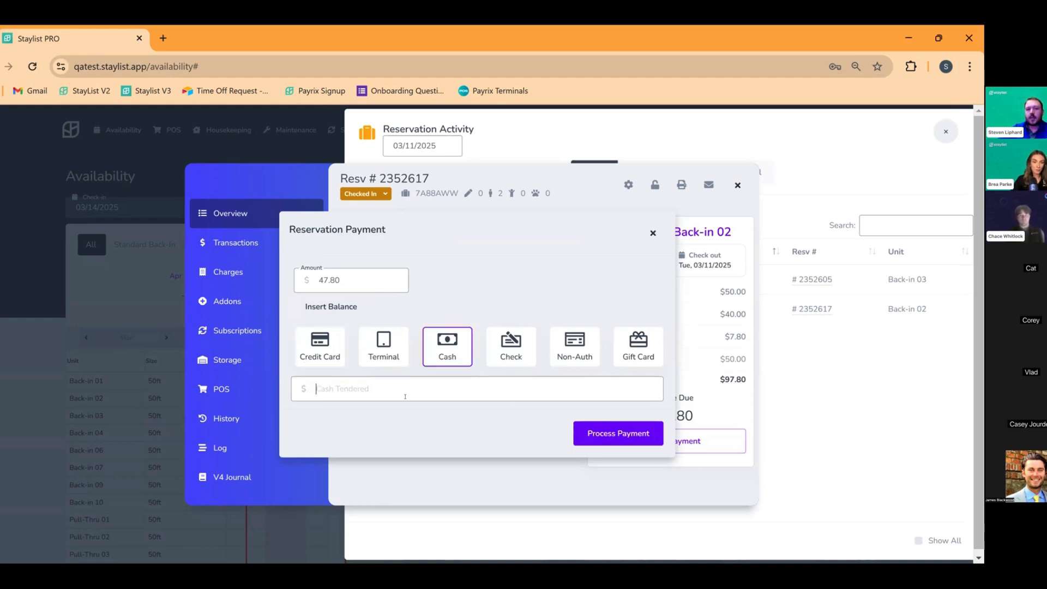
type("48")
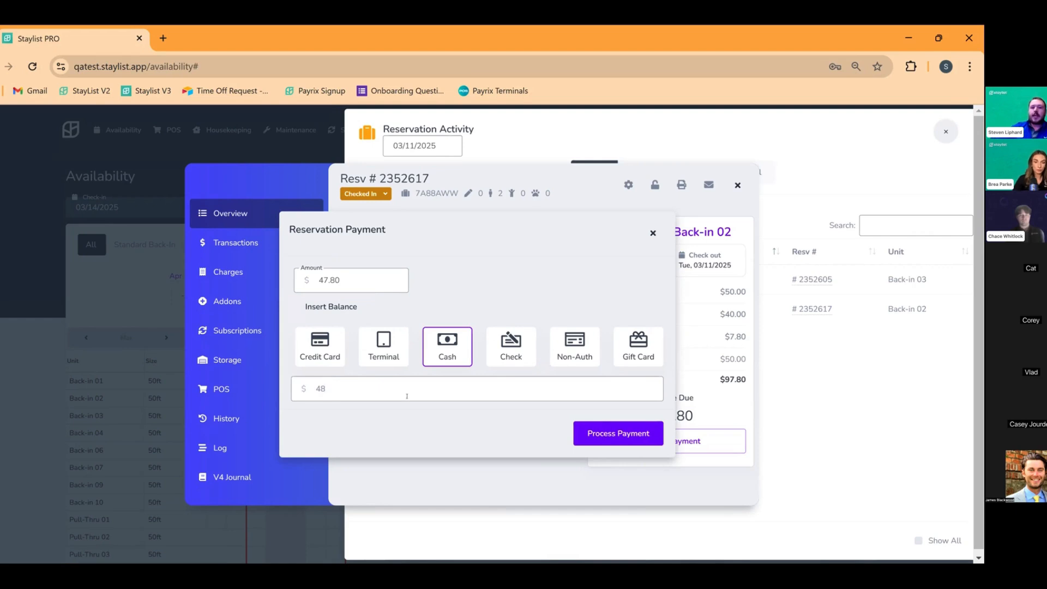
left_click(593, 431)
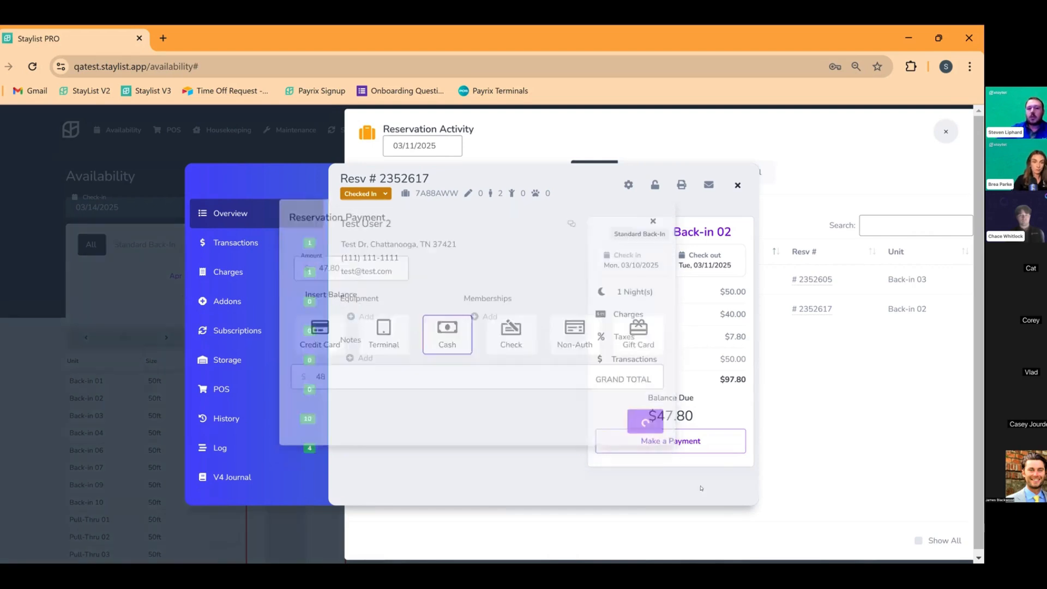
Dismiss the cash-due-back notice, check out Back-in 02 and Back-in 03, and view add-on activity
left_click(709, 201)
left_click(733, 185)
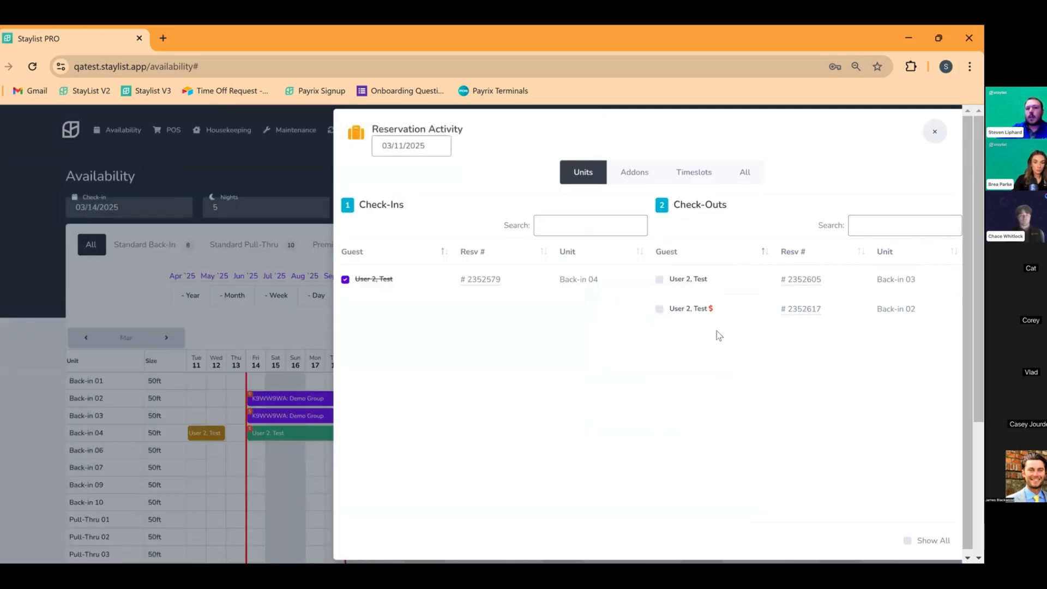
left_click(660, 309)
left_click(660, 280)
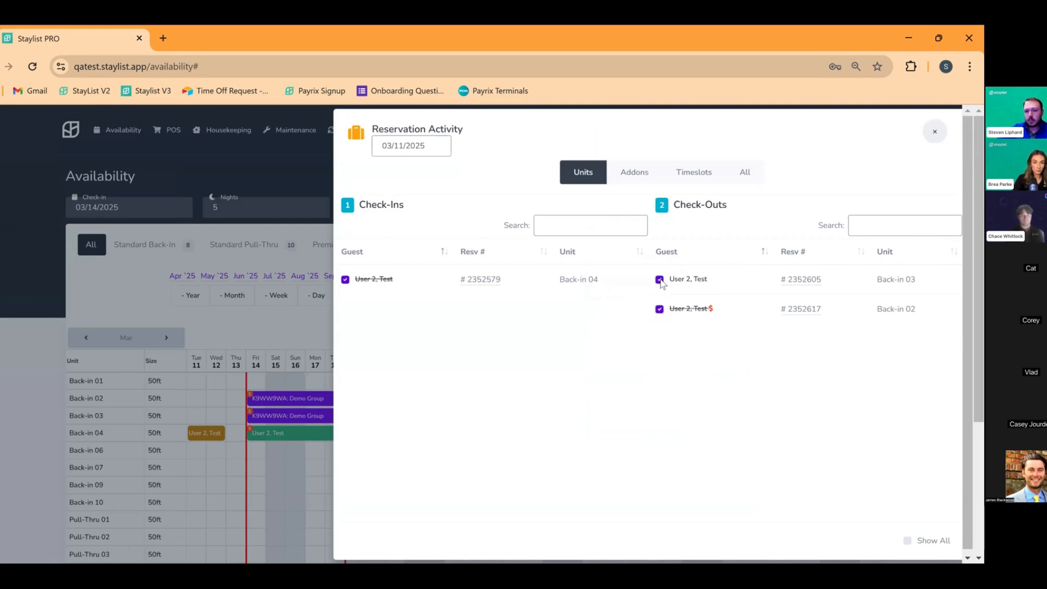
left_click(628, 173)
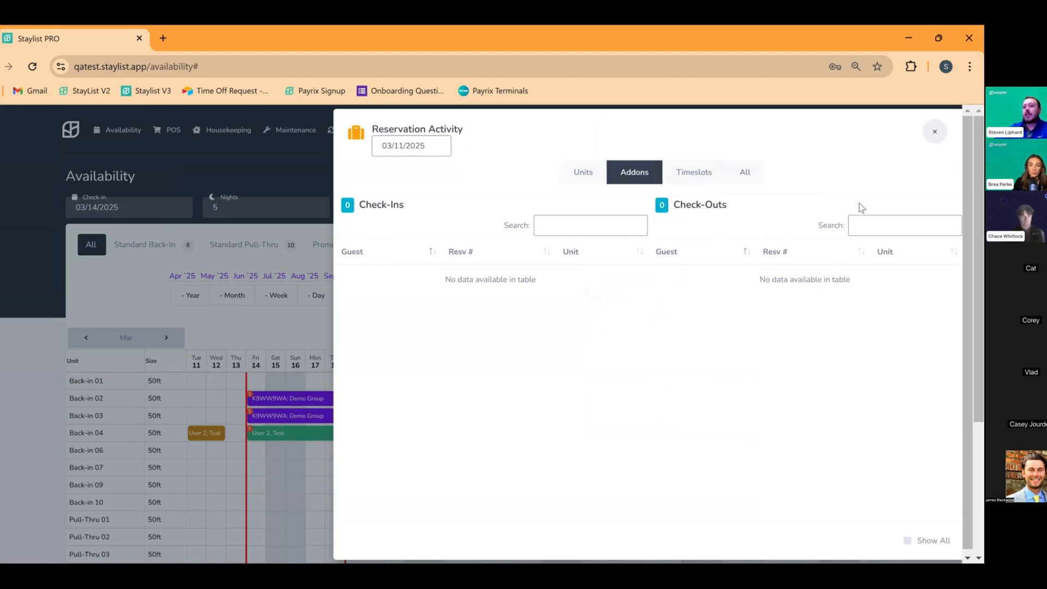
Review the Timeslots and Addons activity for 03/11/2025, then list all activity types
left_click(683, 178)
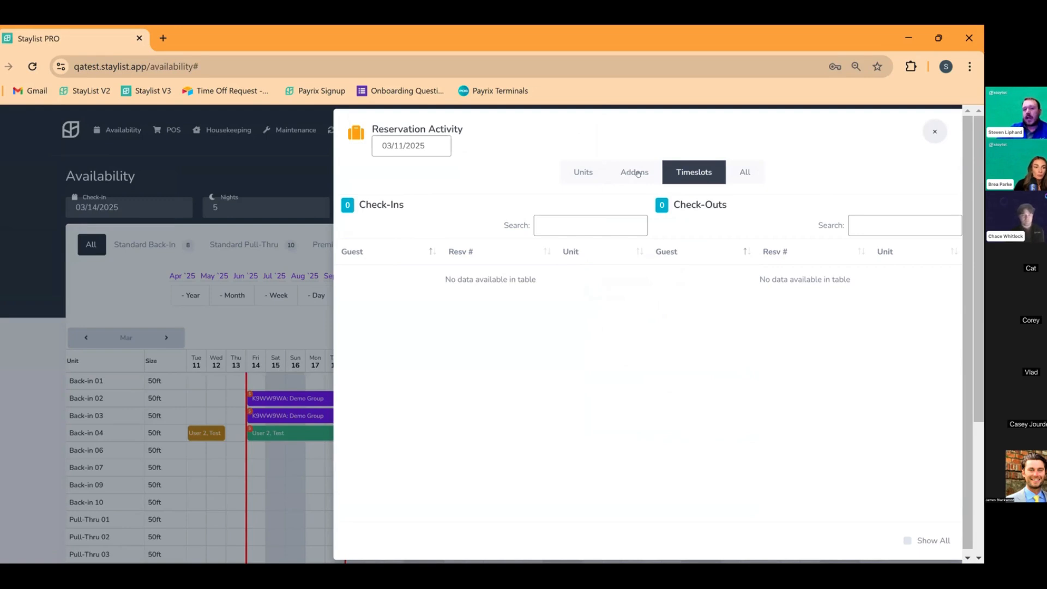
left_click(638, 174)
left_click(703, 174)
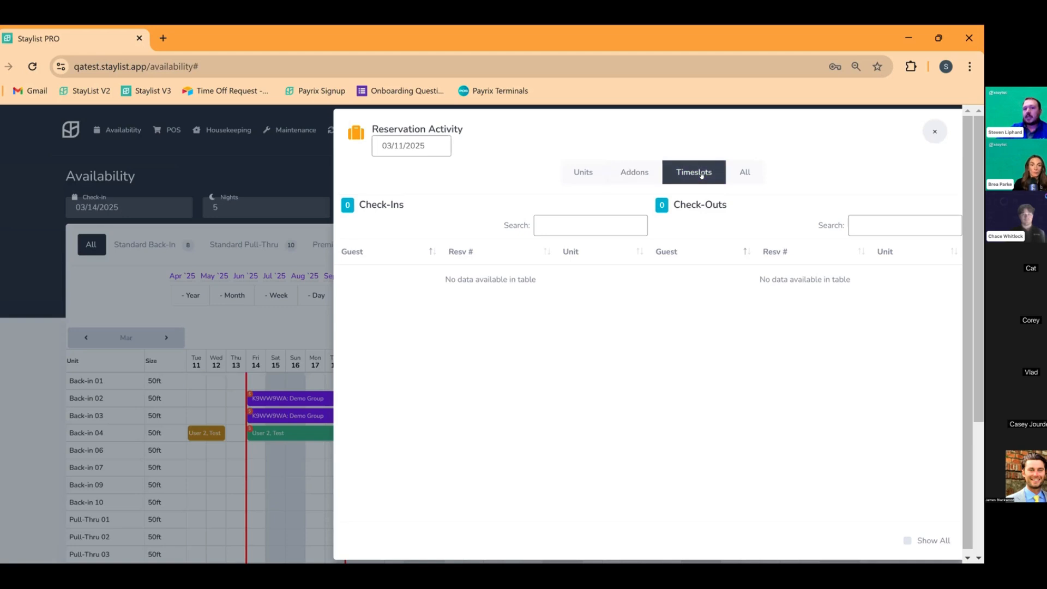
left_click(746, 174)
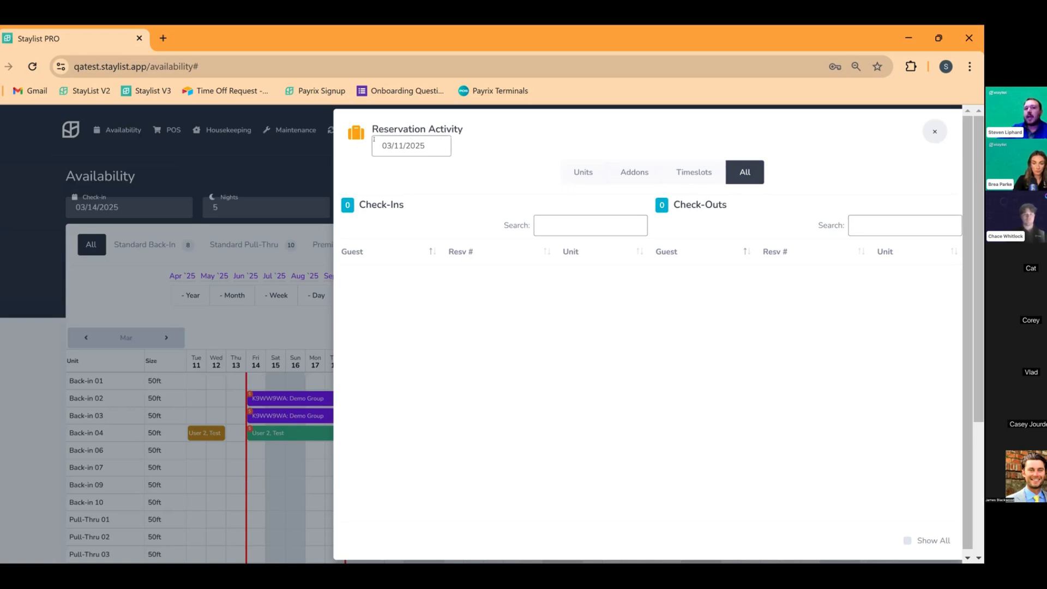
left_click(426, 148)
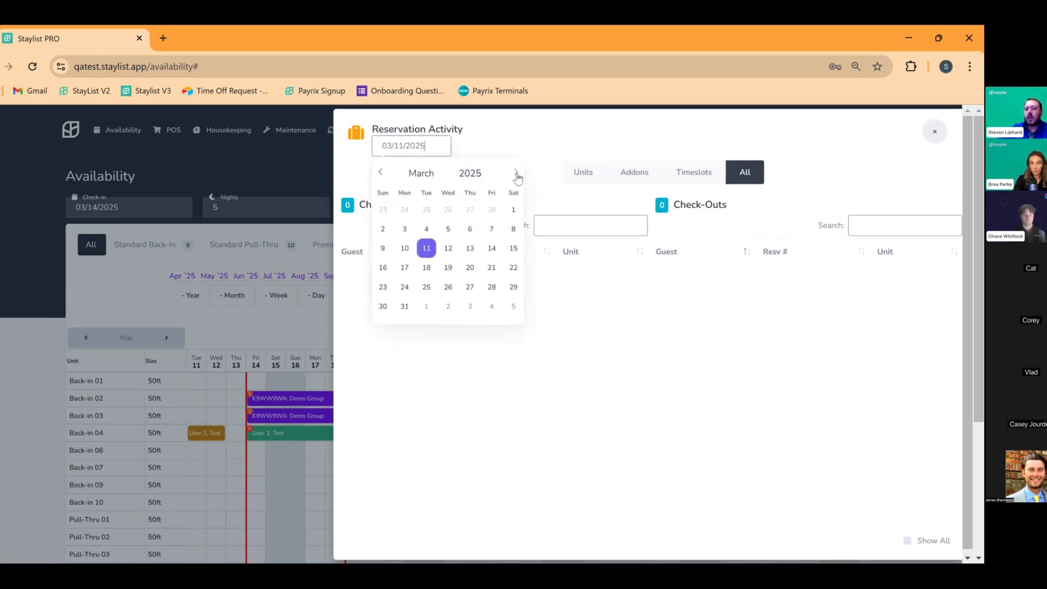
Set the activity date to 03/12/2025, confirm nothing is listed, and close Reservation Activity
left_click_drag(518, 176, 452, 250)
left_click(451, 250)
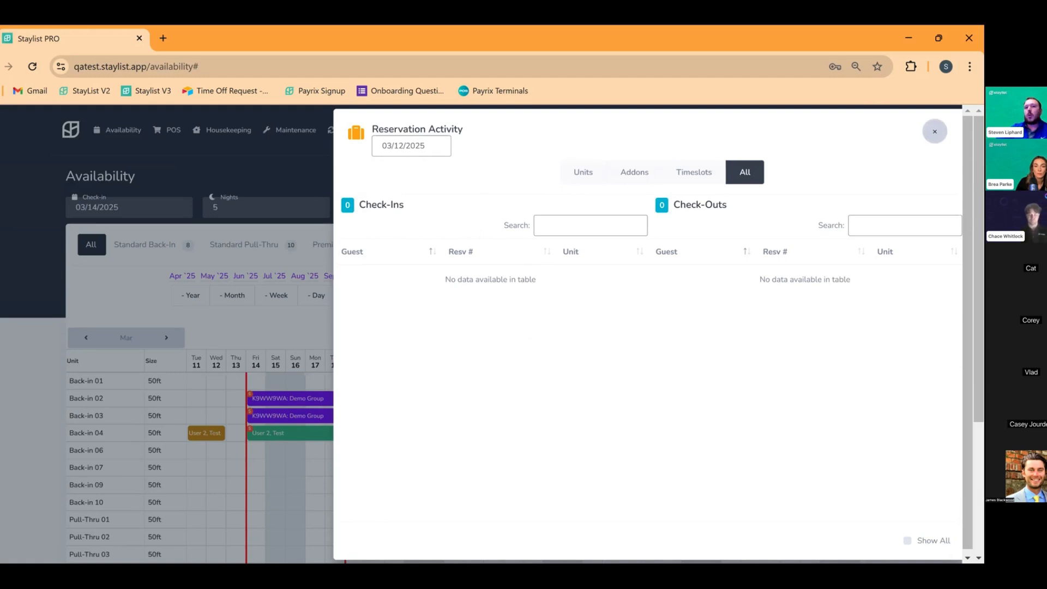
left_click(935, 131)
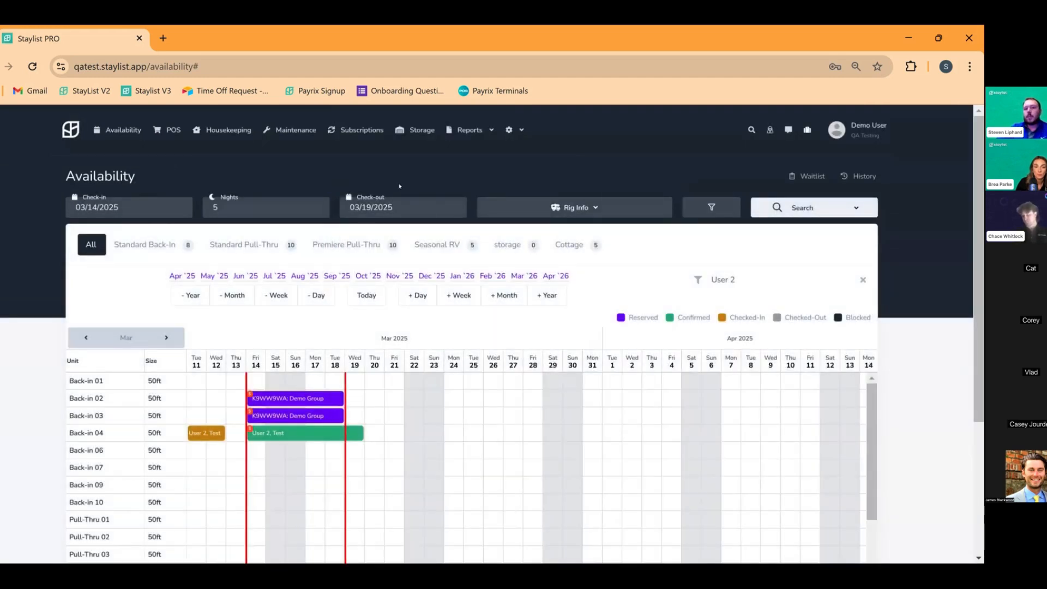
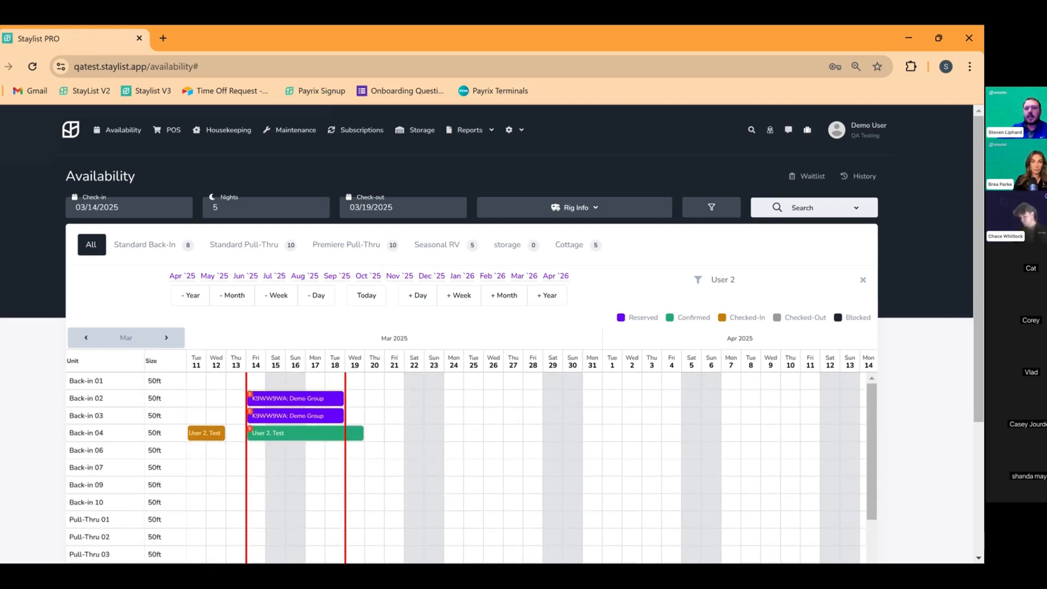
On the Back-in 04 reservation's charges, add a Late Check Out charge, prefilled at $20.00
scroll(325, 237, "down", 4)
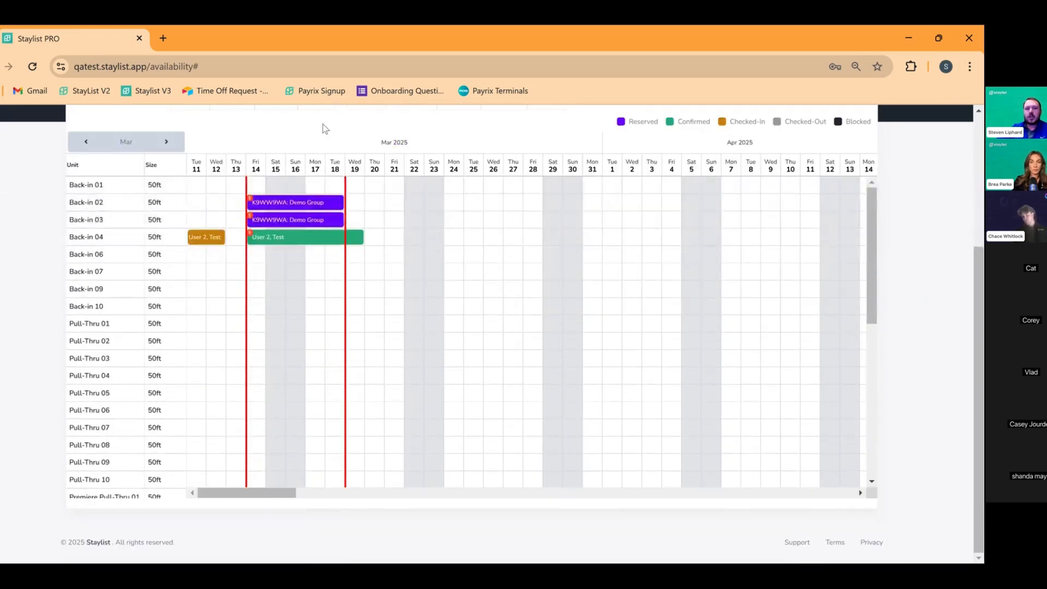
left_click(296, 238)
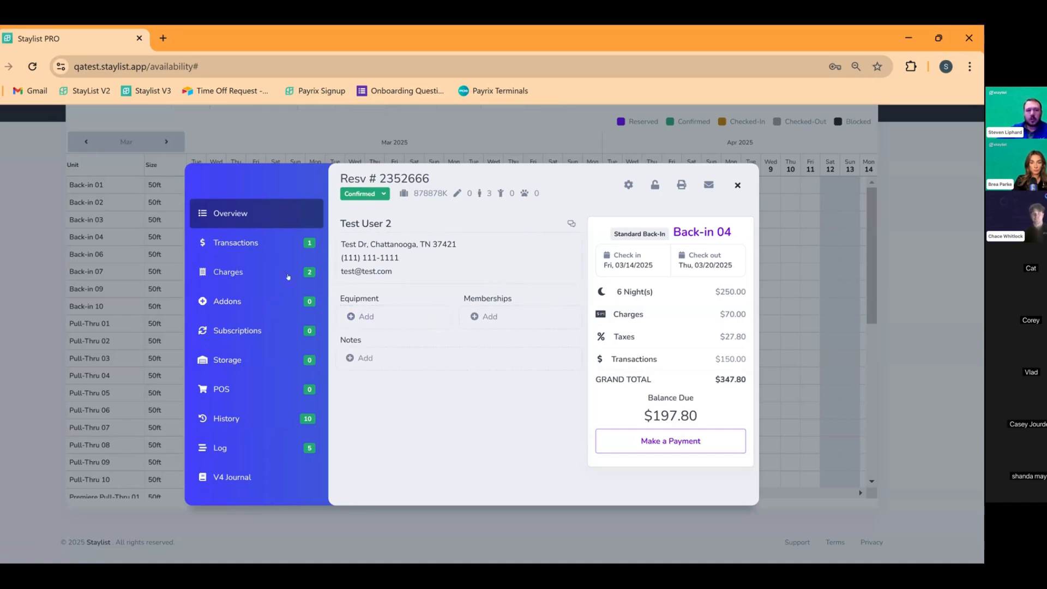
left_click(229, 272)
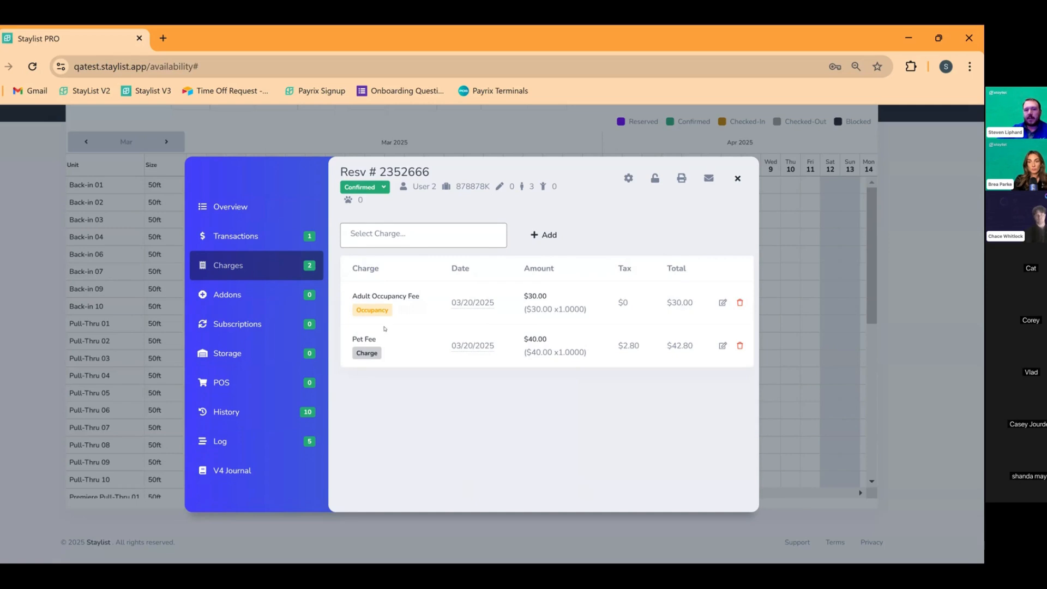
left_click(410, 237)
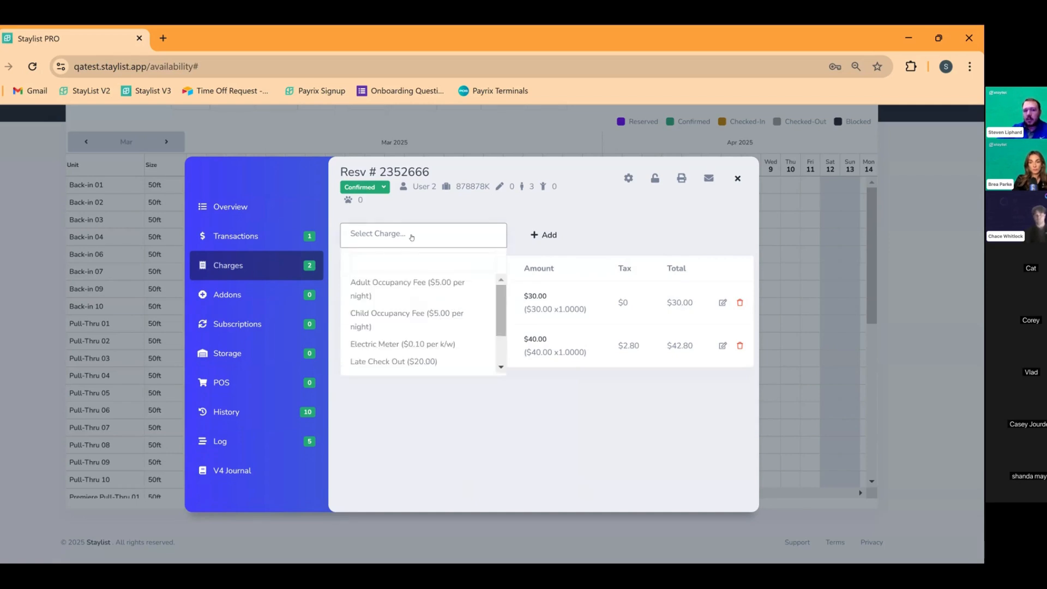
scroll(423, 338, "down", 3)
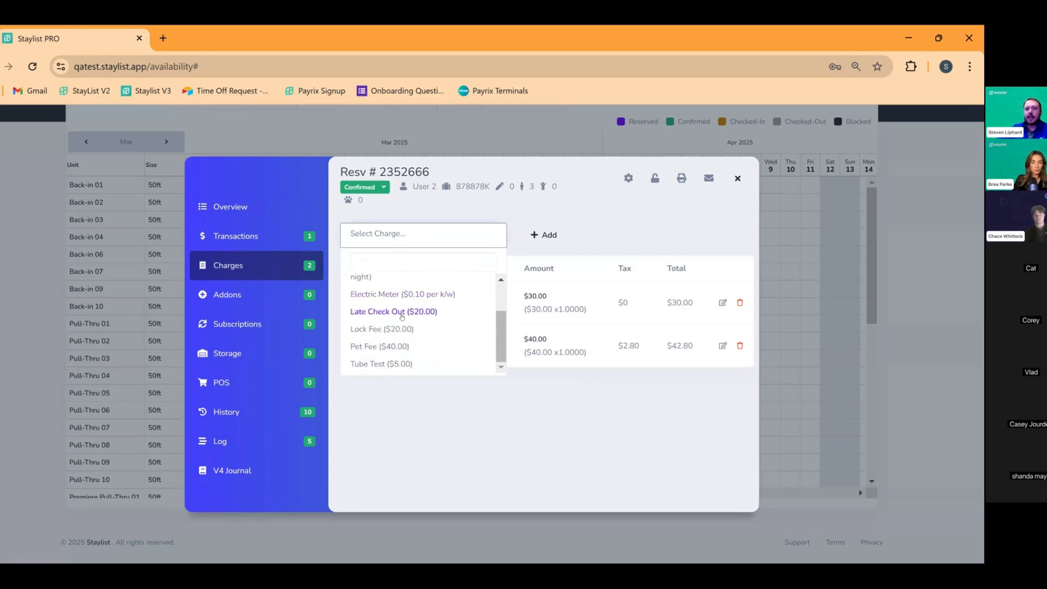
left_click(429, 326)
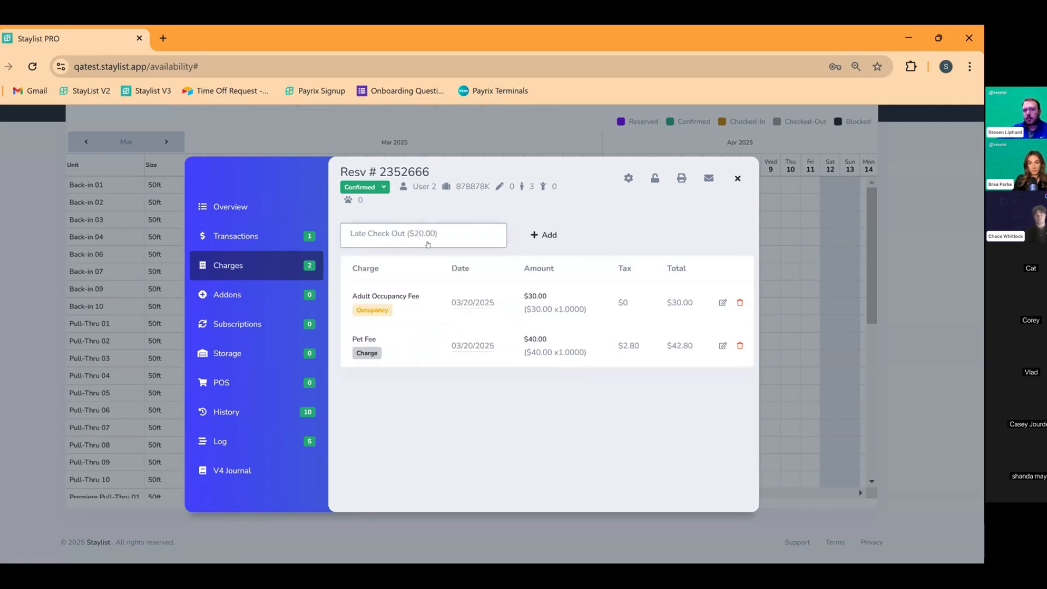
left_click(545, 236)
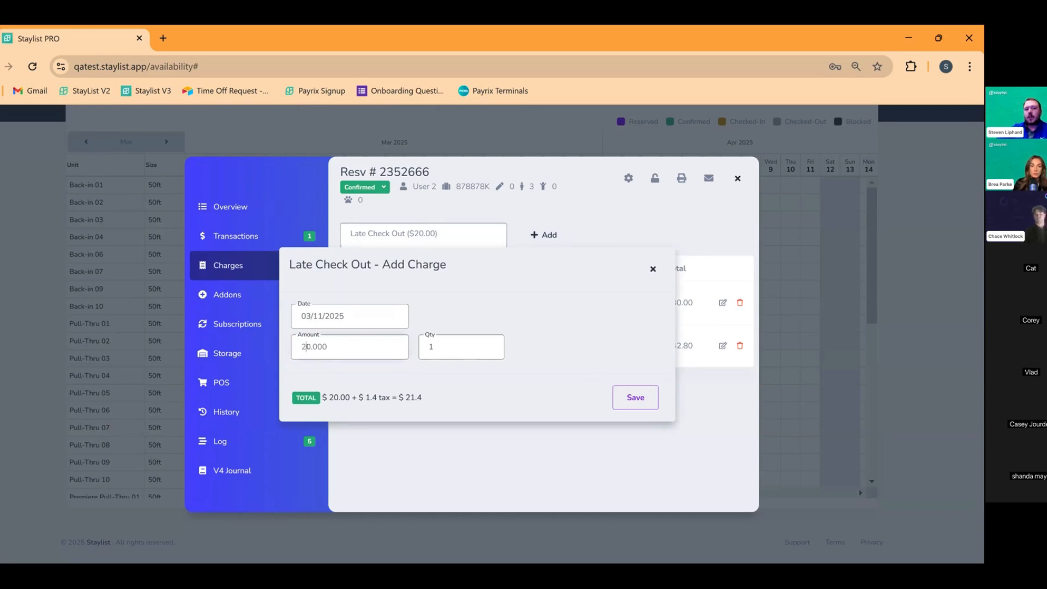
Save the Late Check Out charge at 25.000, then review the overview and the $150.00 cash payment
left_click_drag(306, 347, 311, 347)
type("5")
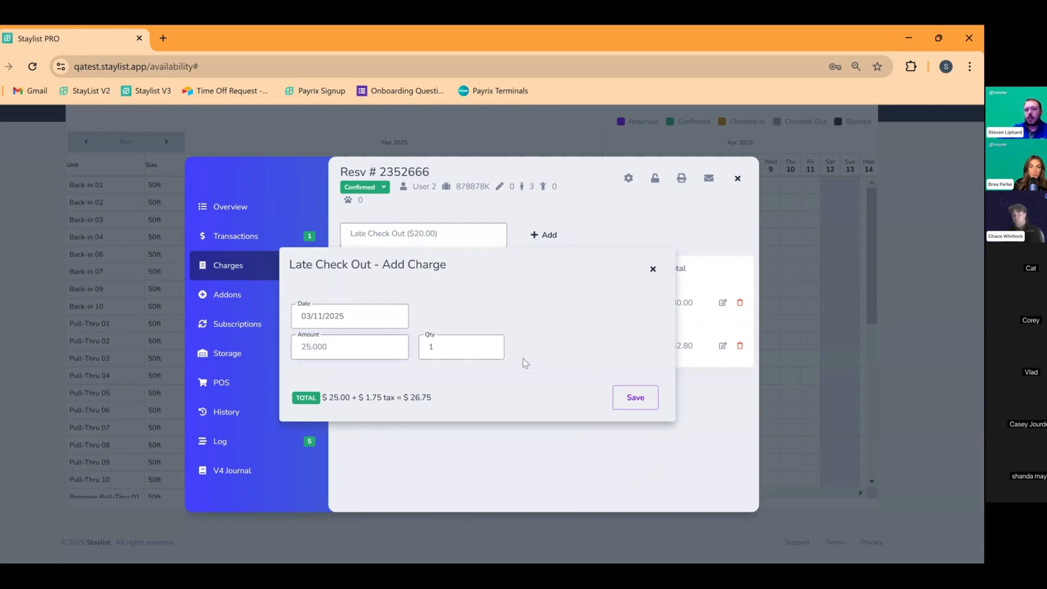
left_click(635, 398)
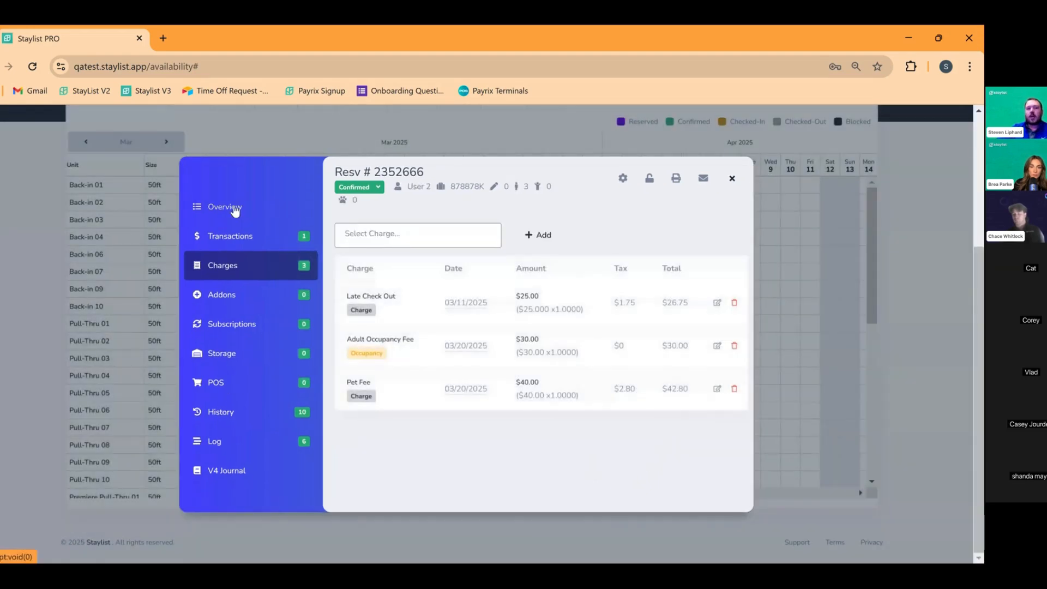
left_click(243, 209)
left_click(267, 244)
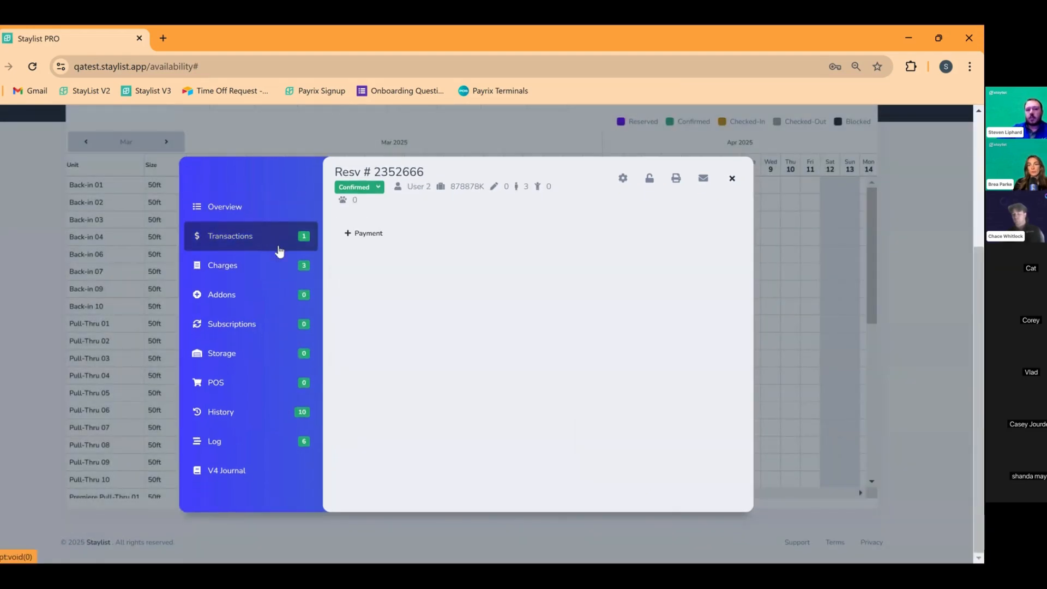
Delete the Late Check Out charge and open the Adult Occupancy Fee for editing
left_click(256, 268)
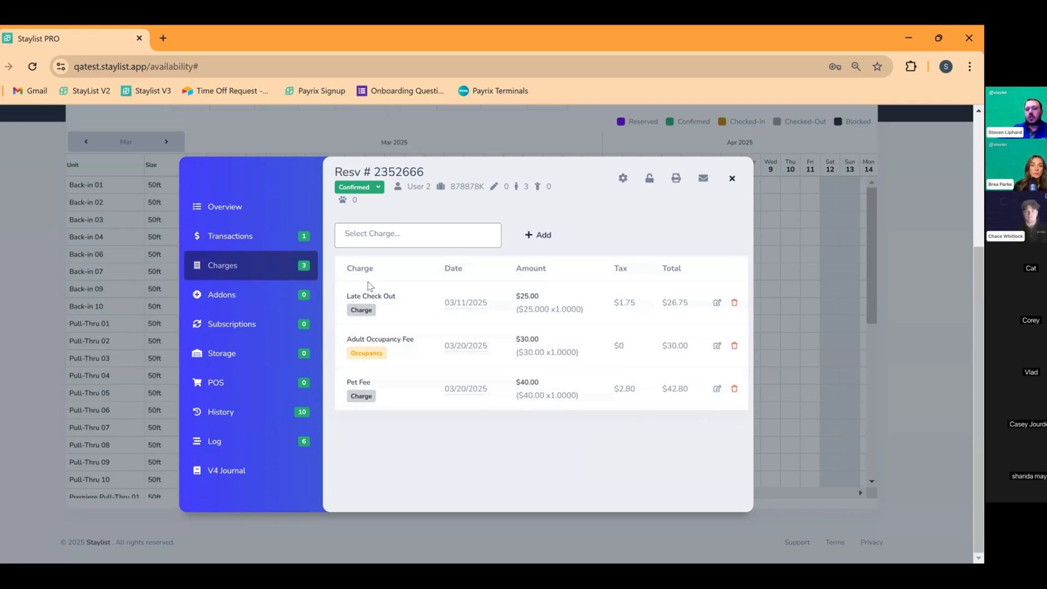
left_click(735, 305)
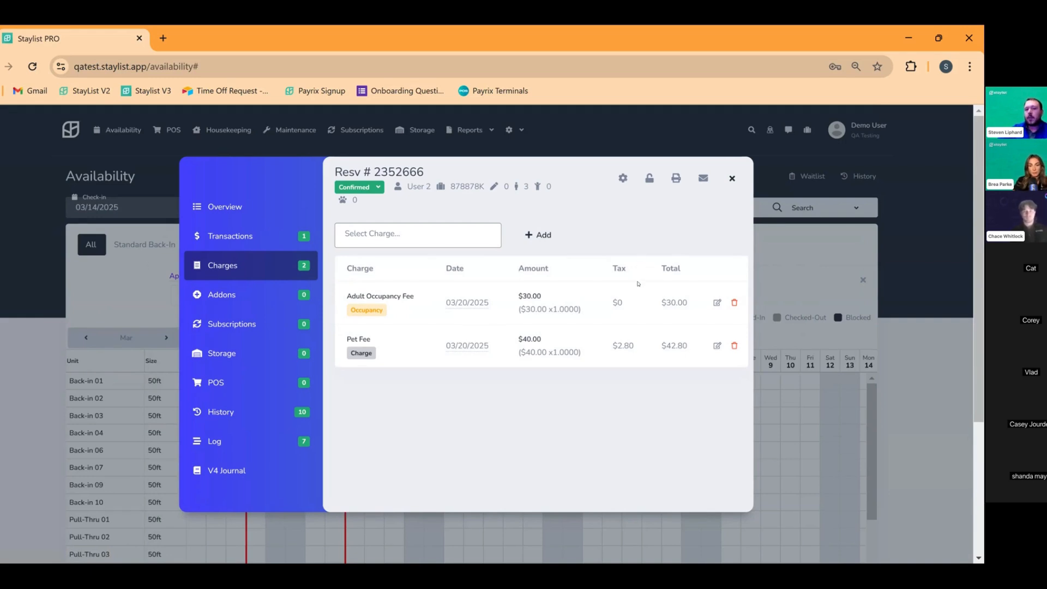
left_click(716, 303)
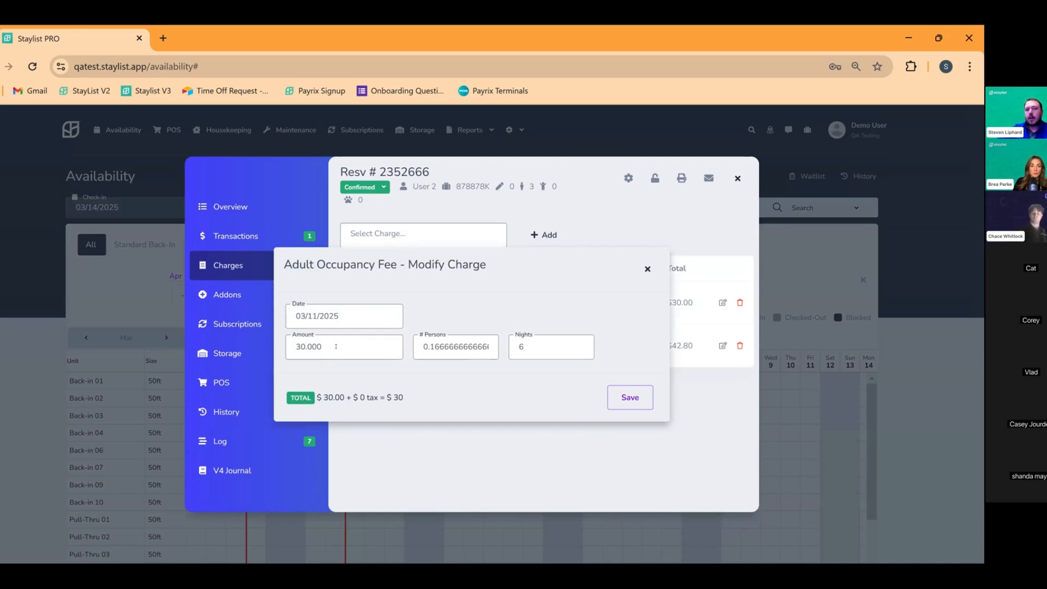
Close the Adult Occupancy Fee editor unchanged, then close the reservation
left_click(647, 268)
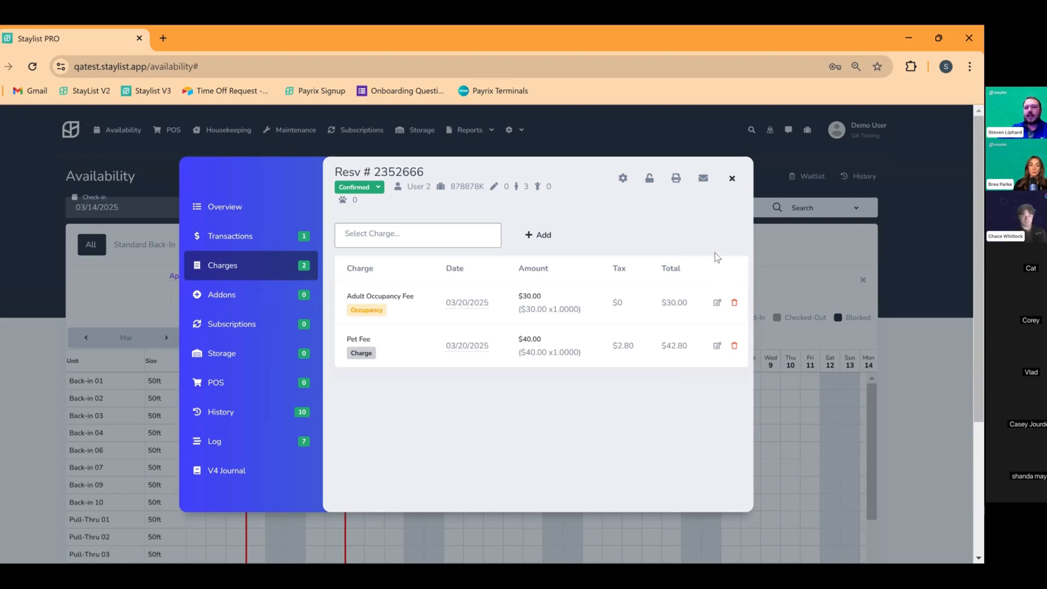
left_click(733, 177)
Scroll the March 14–19 Availability calendar down and back to the top
scroll(698, 268, "down", 3)
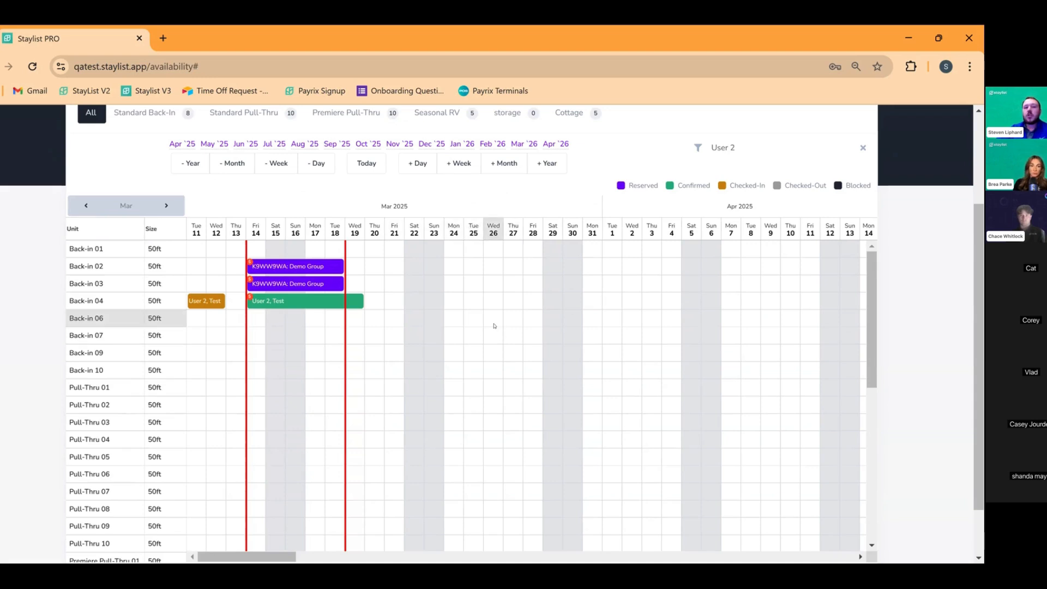
scroll(488, 280, "up", 3)
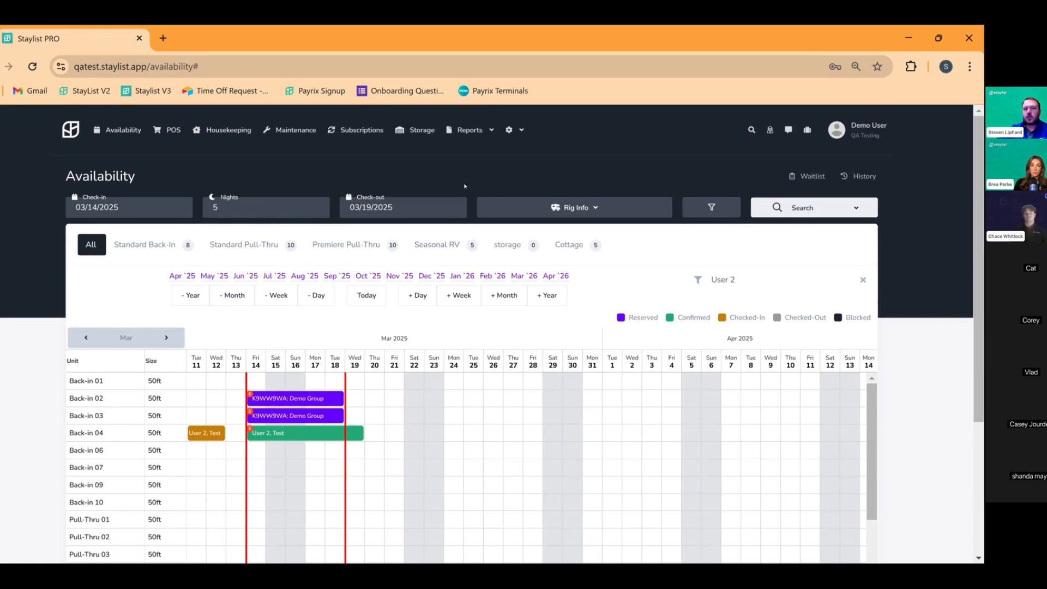
scroll(346, 433, "down", 6)
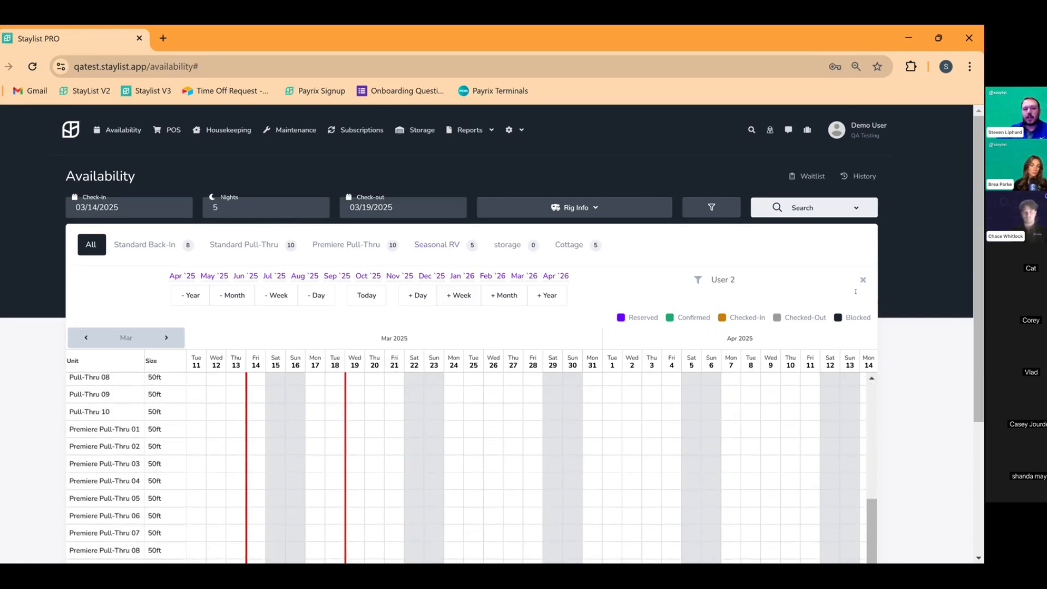
scroll(389, 419, "down", 2)
scroll(389, 419, "down", 3)
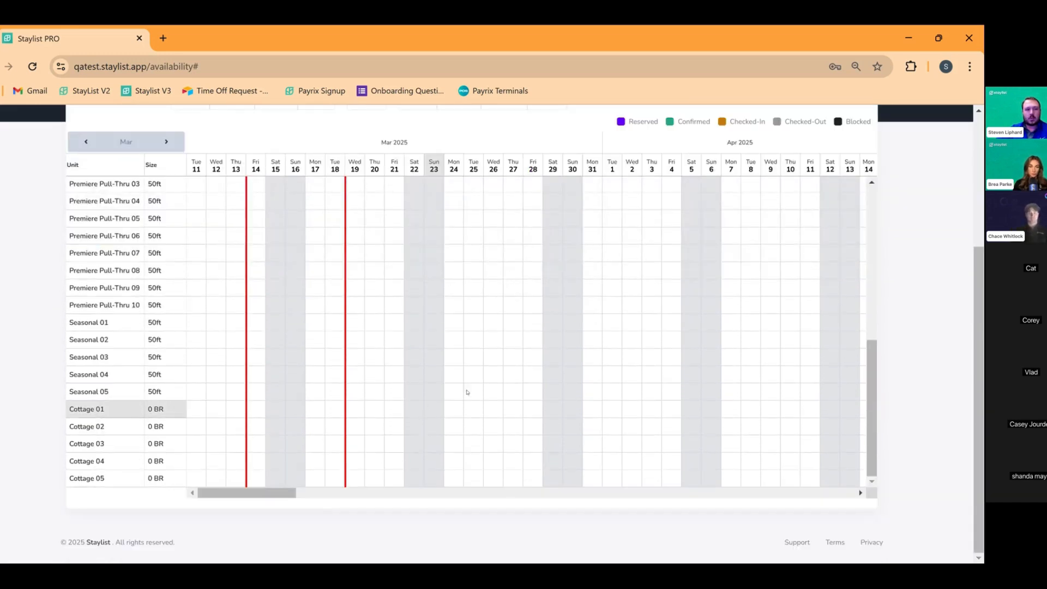
scroll(484, 386, "up", 6)
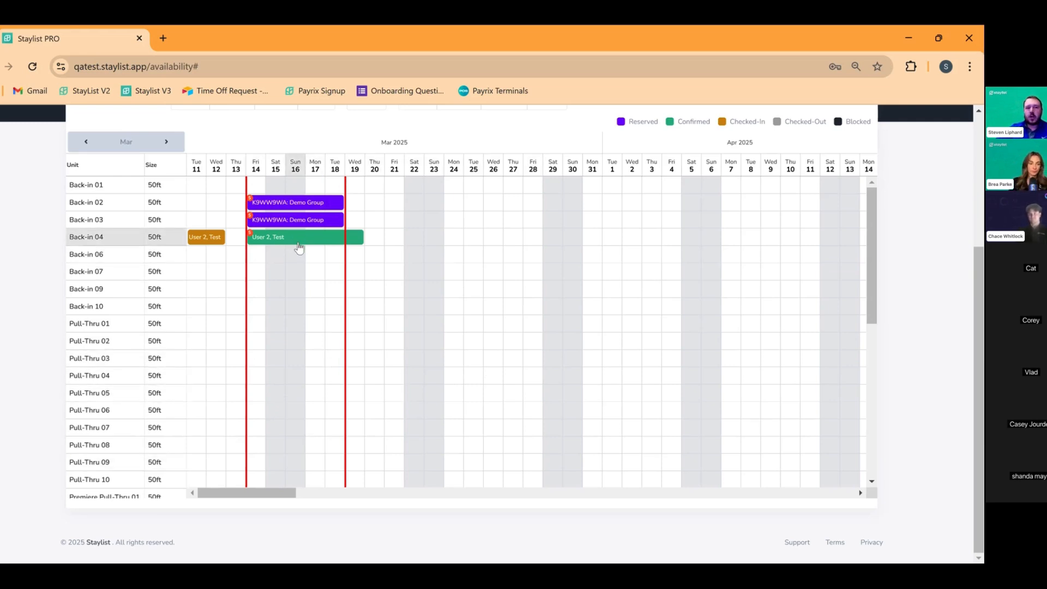
mouse_move(300, 241)
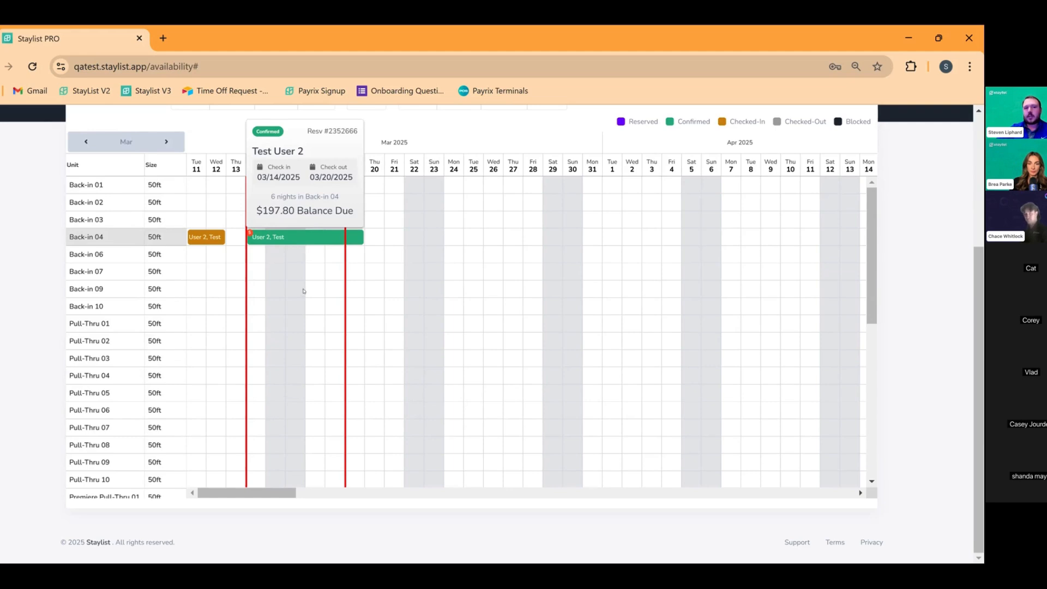
scroll(304, 297, "up", 4)
scroll(473, 419, "down", 1)
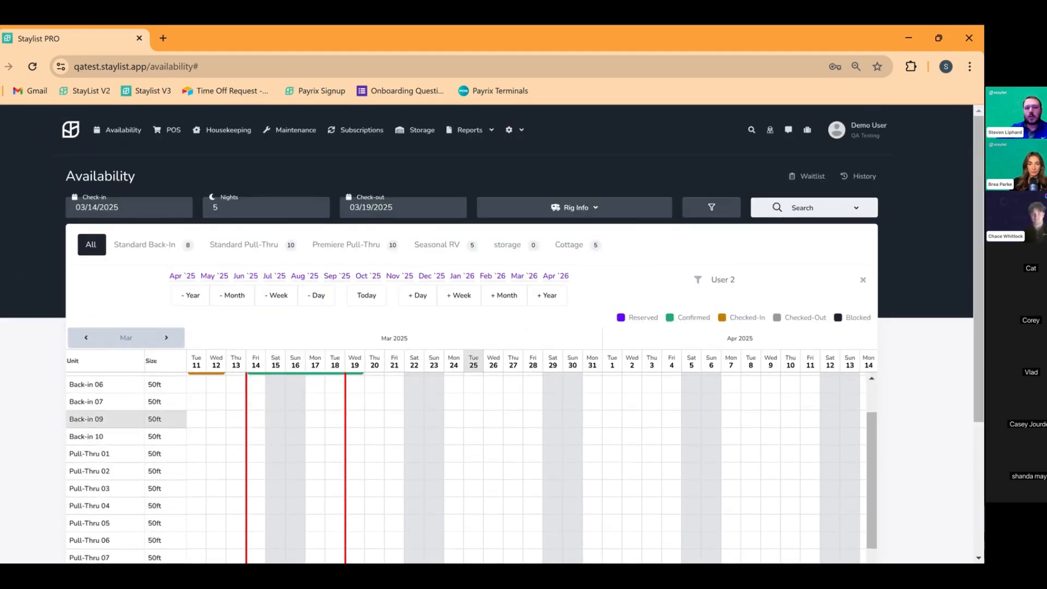
scroll(456, 289, "down", 2)
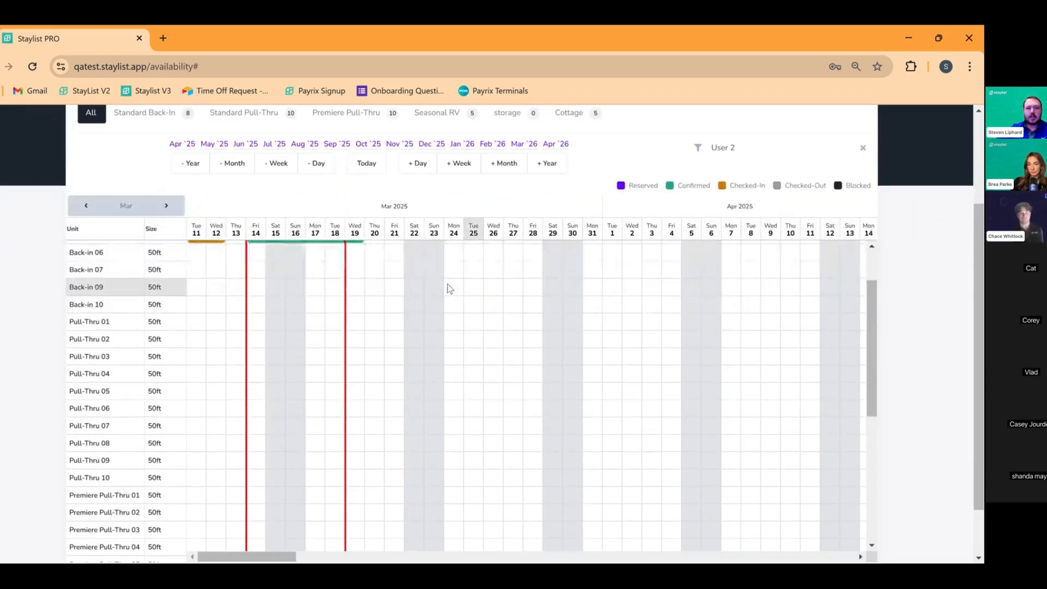
scroll(426, 292, "up", 1)
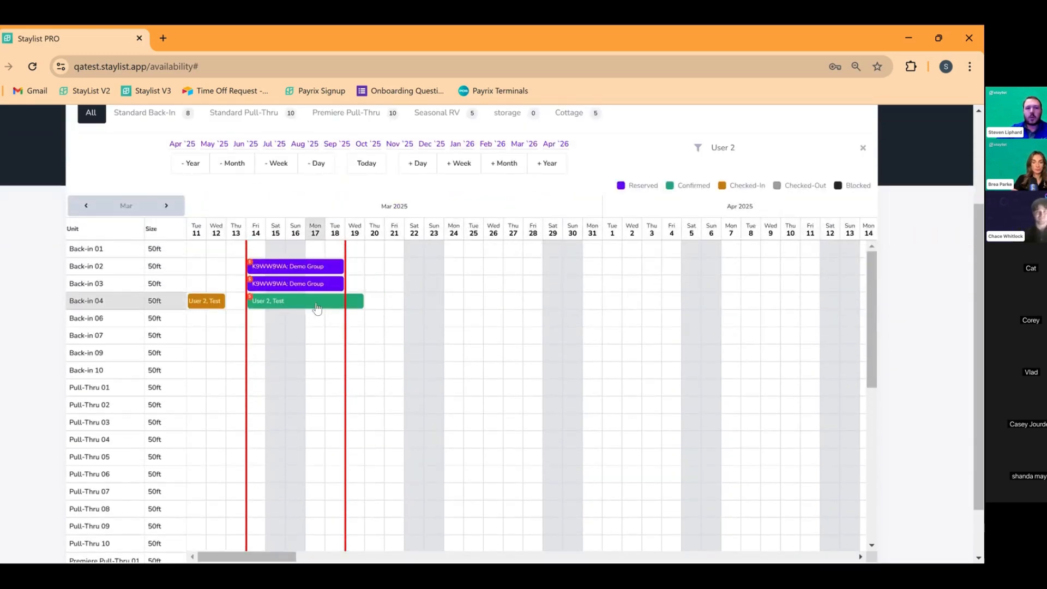
left_click(306, 258)
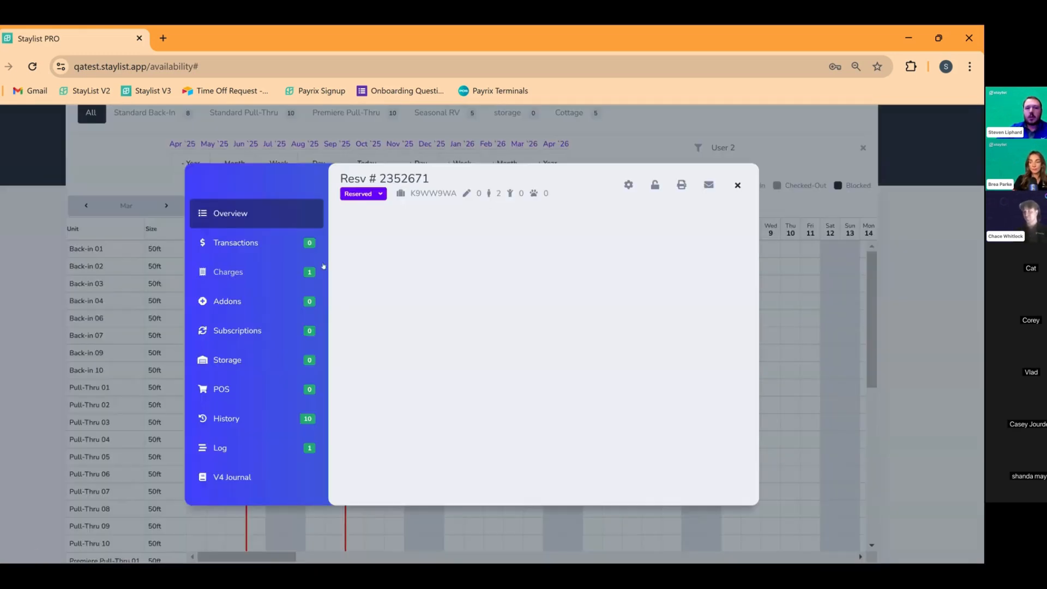
Start cancelling Back-in 03 with a flat fee, then back out and close it, still Reserved
left_click(629, 185)
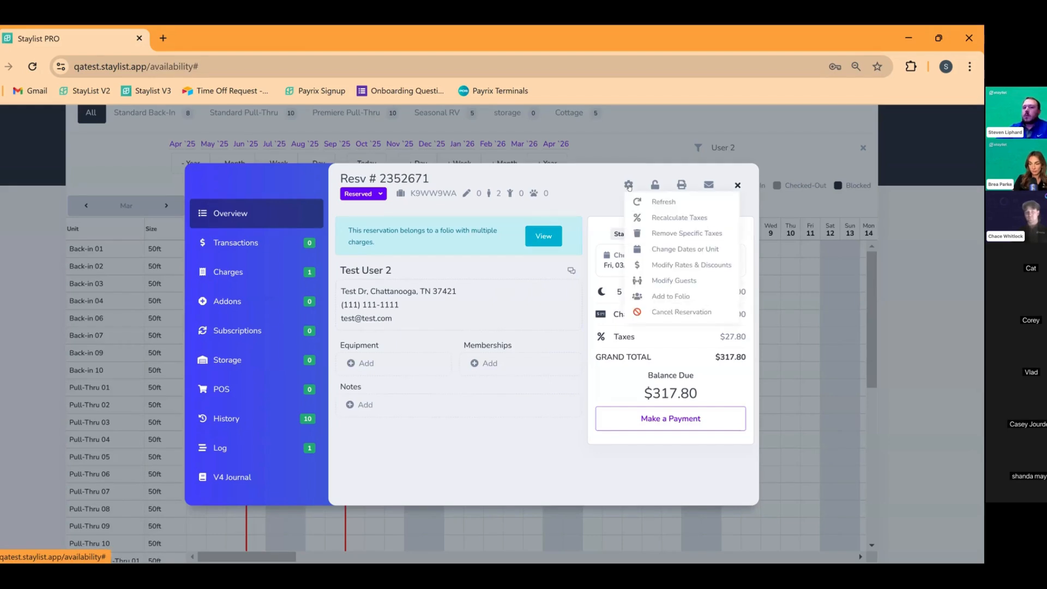
left_click(666, 313)
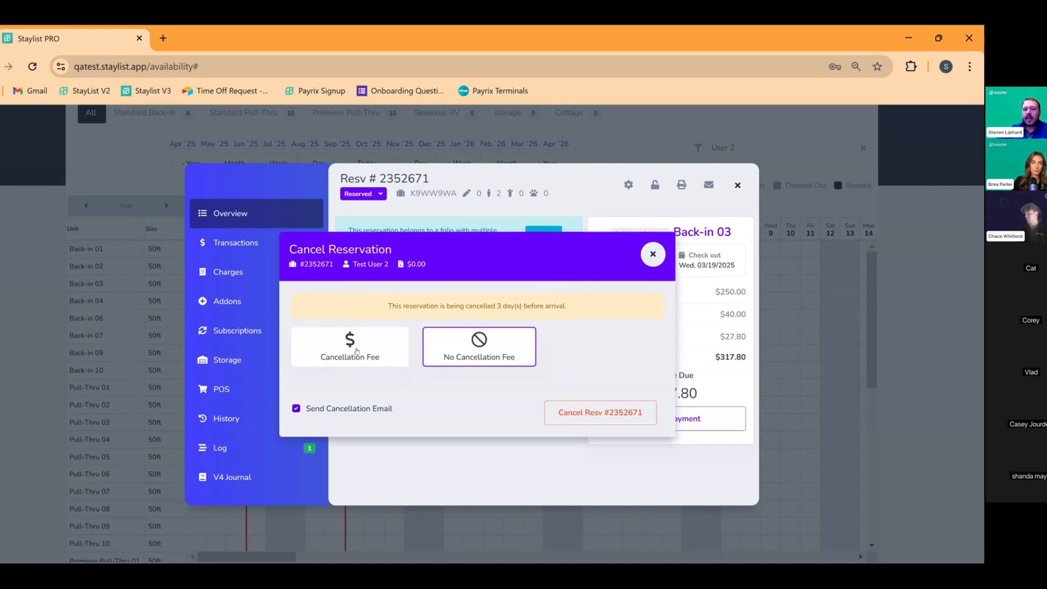
left_click(357, 352)
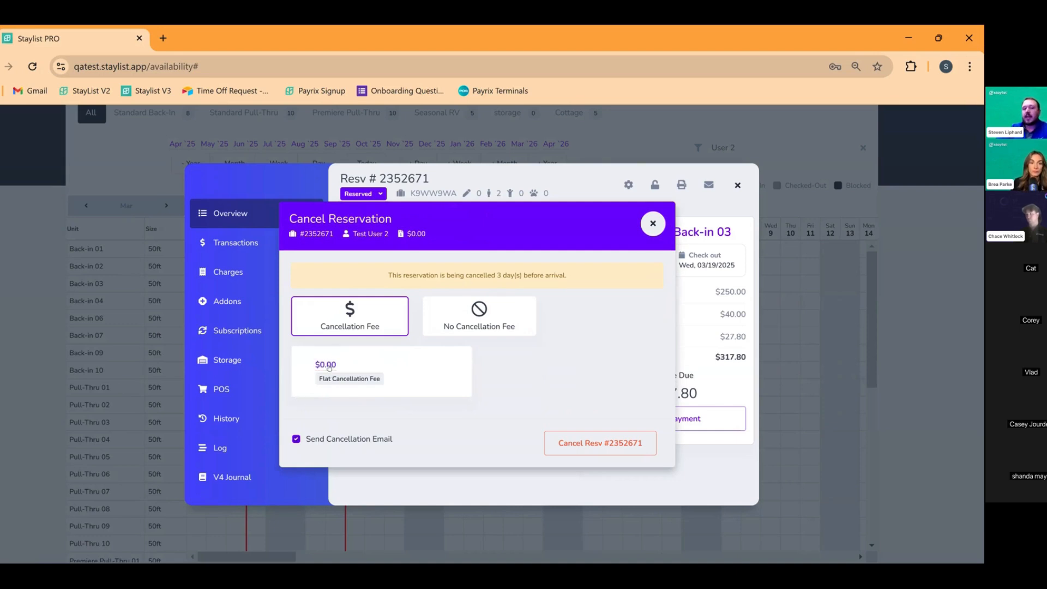
left_click(328, 364)
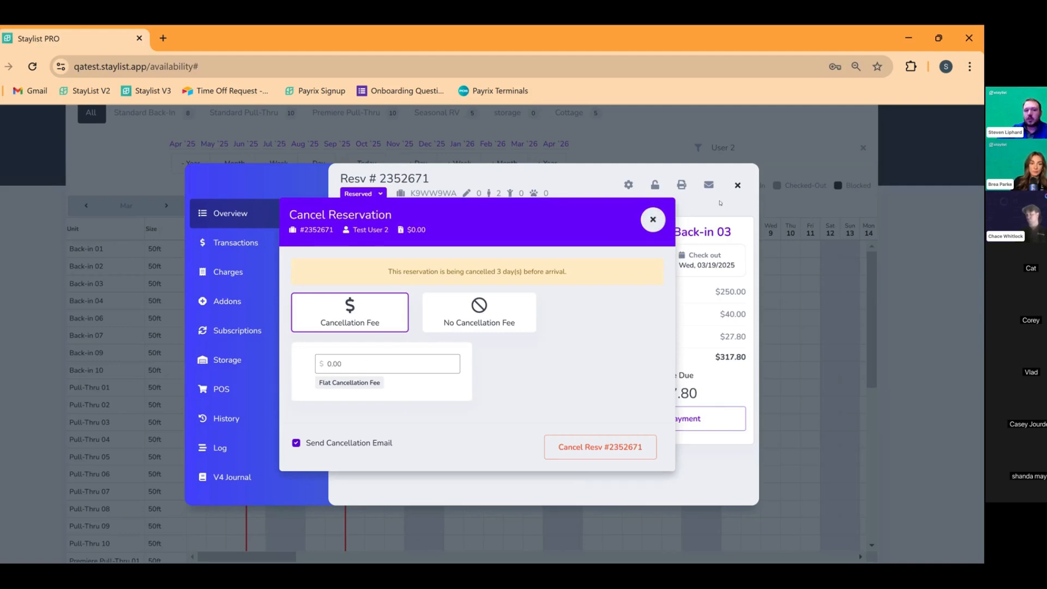
left_click(653, 220)
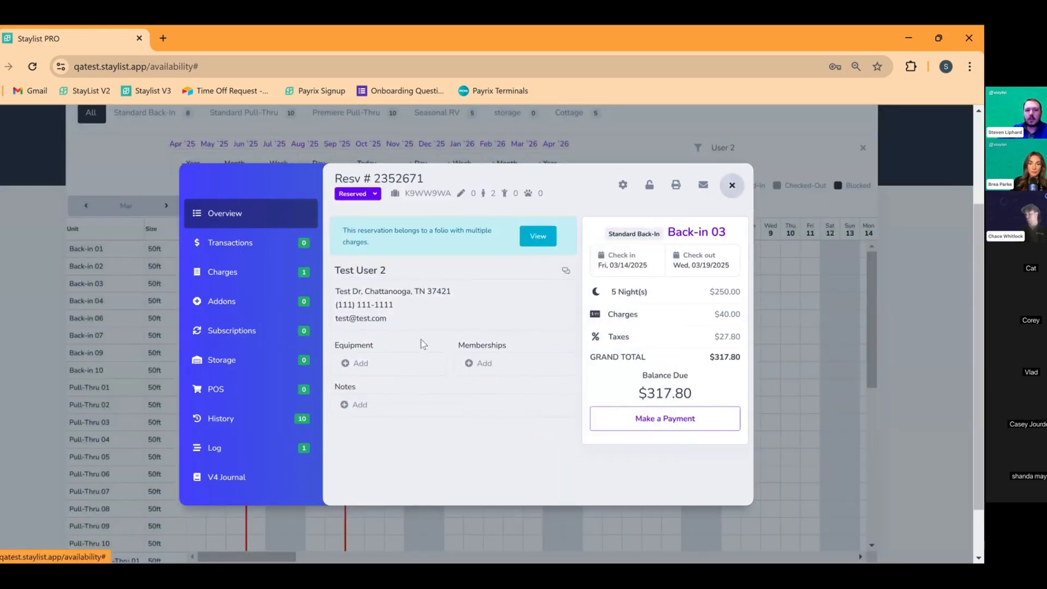
left_click(734, 185)
Cancel Back-in 04 with the $150 flat fee and no cancellation email, then close it
left_click(330, 301)
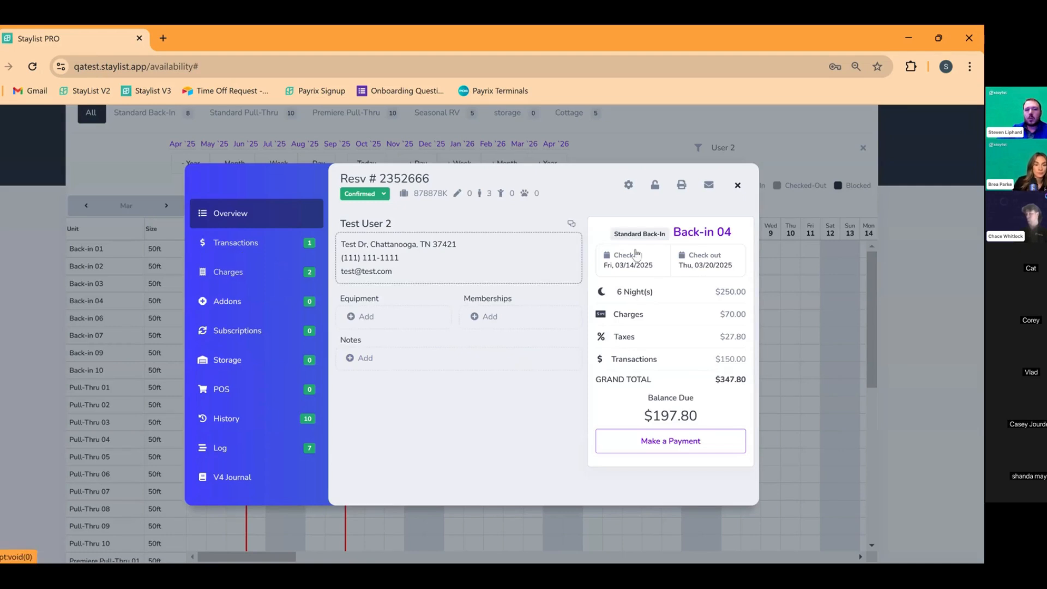
left_click(629, 186)
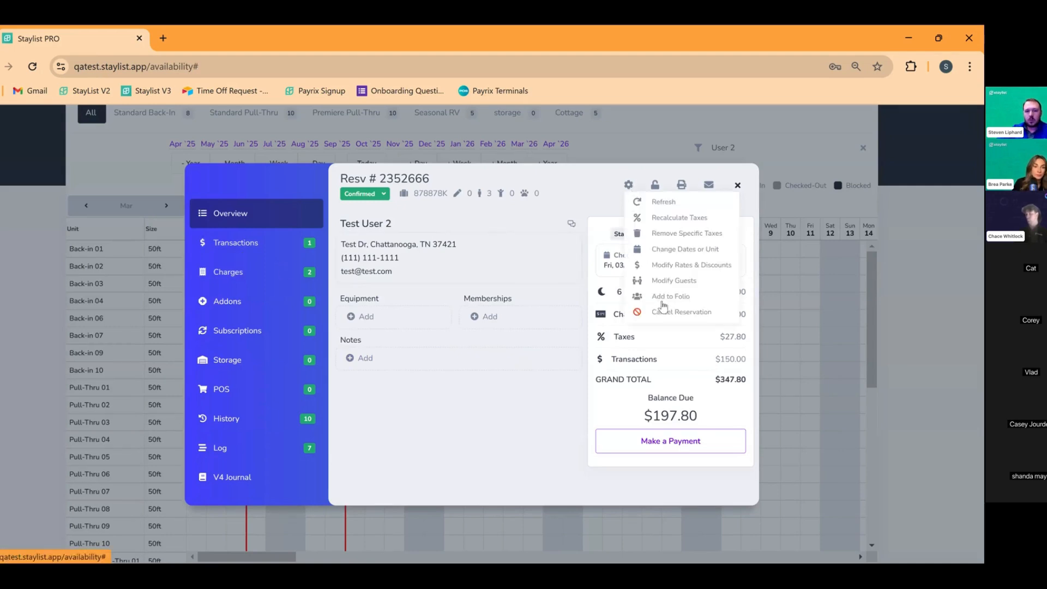
left_click(675, 313)
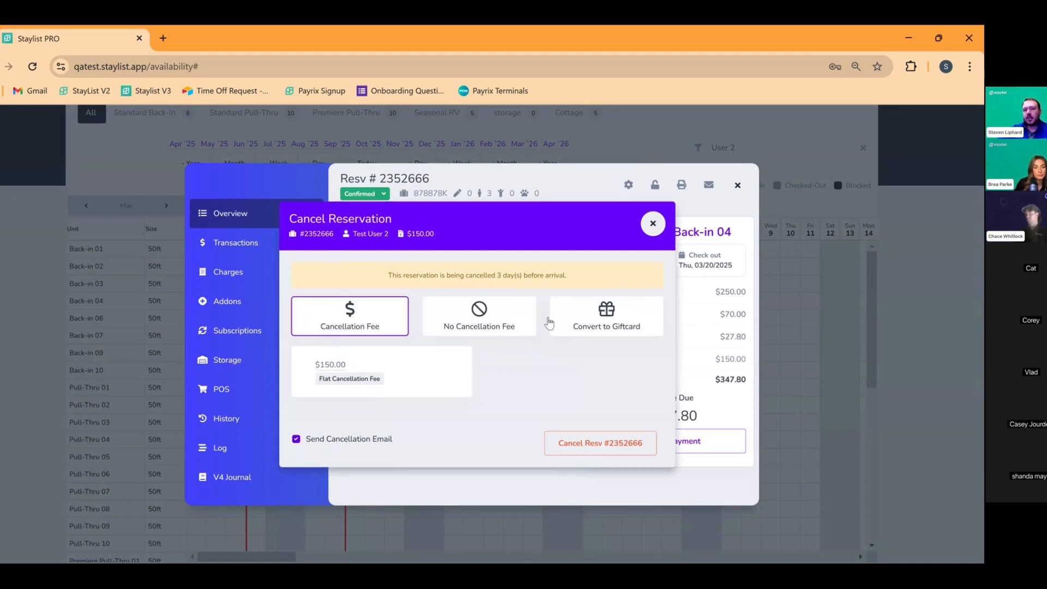
left_click(479, 317)
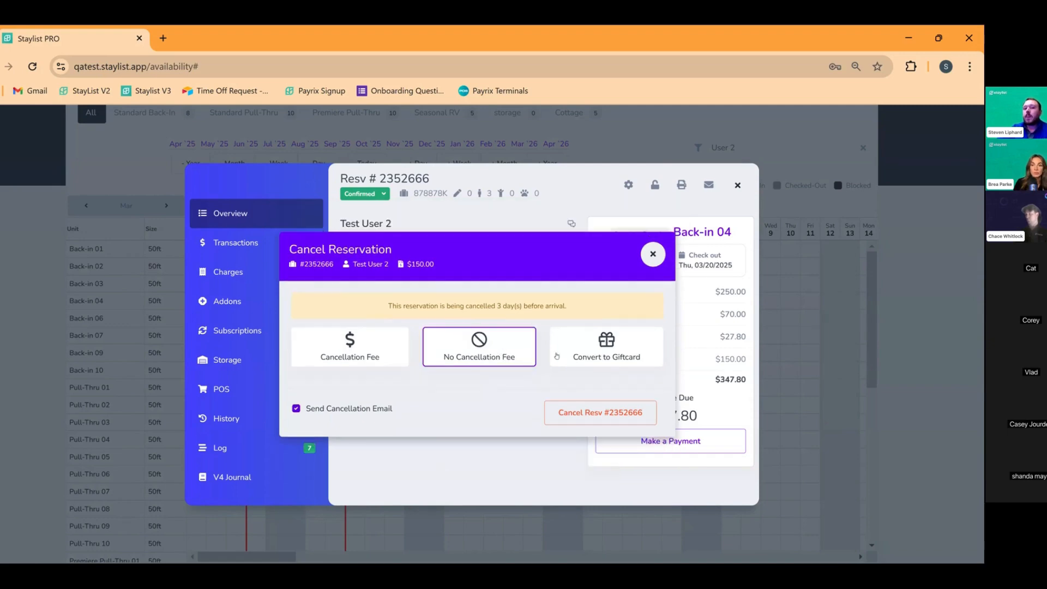
left_click(622, 355)
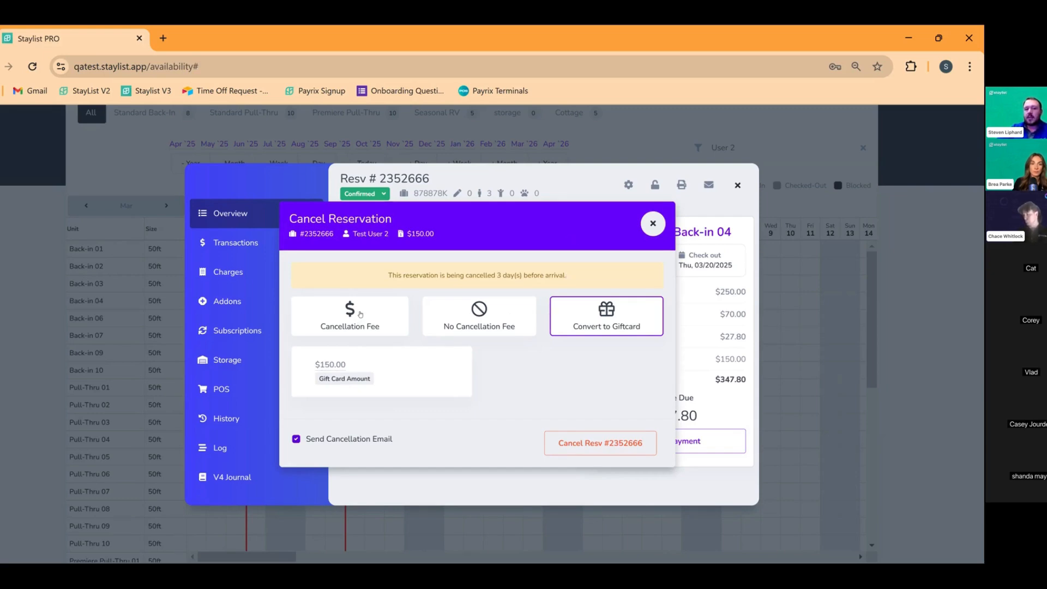
left_click(367, 326)
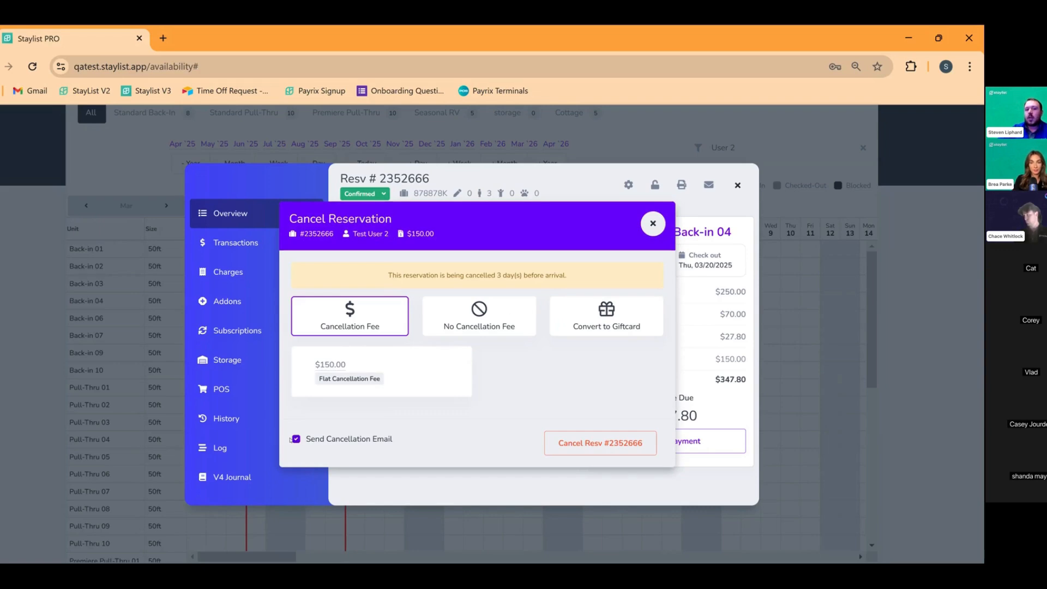
left_click(296, 439)
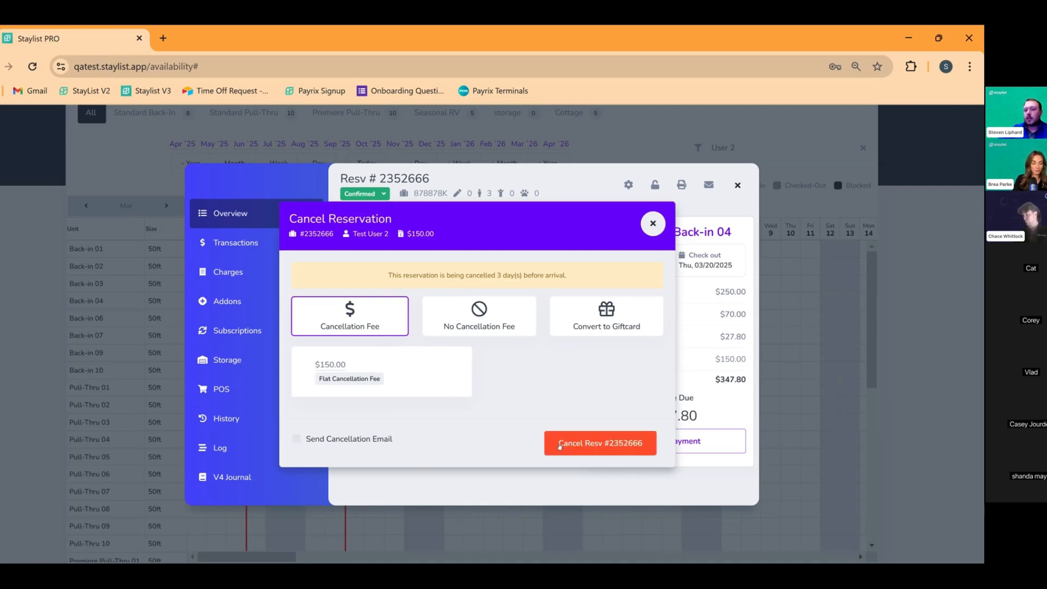
left_click(586, 451)
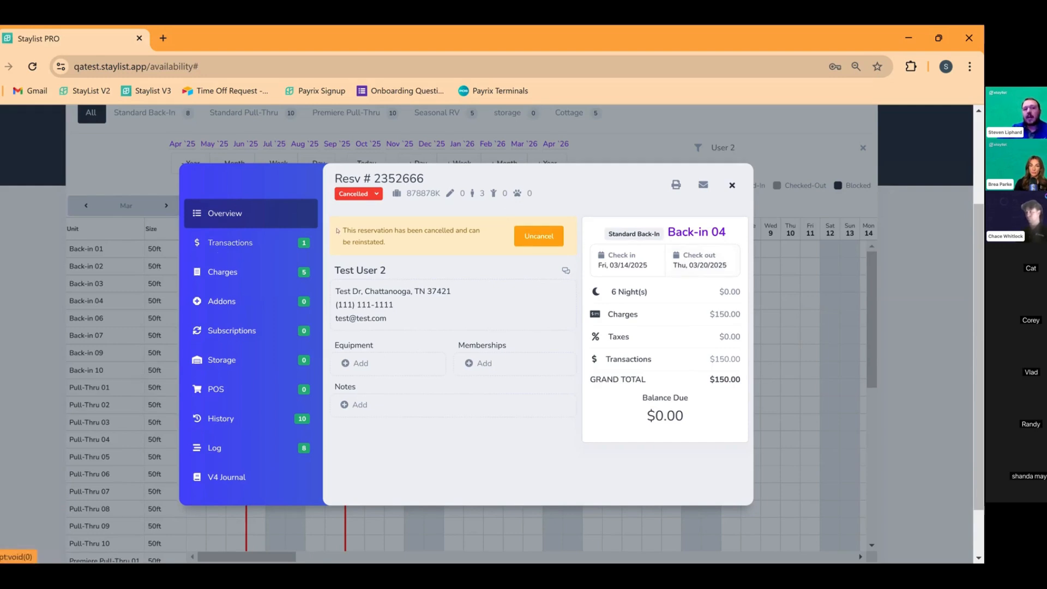
left_click(732, 185)
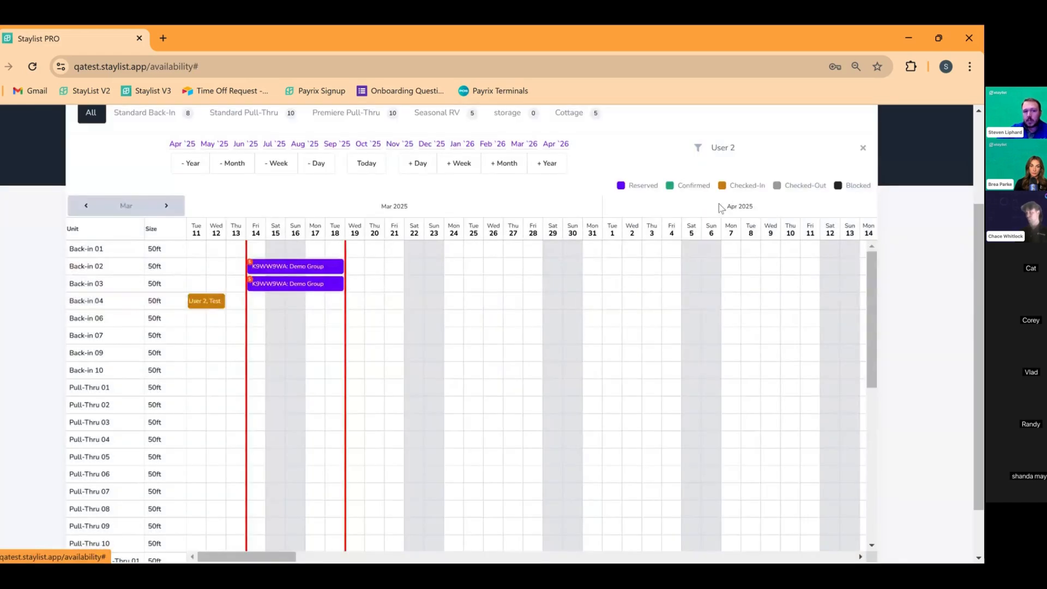
scroll(295, 360, "up", 1)
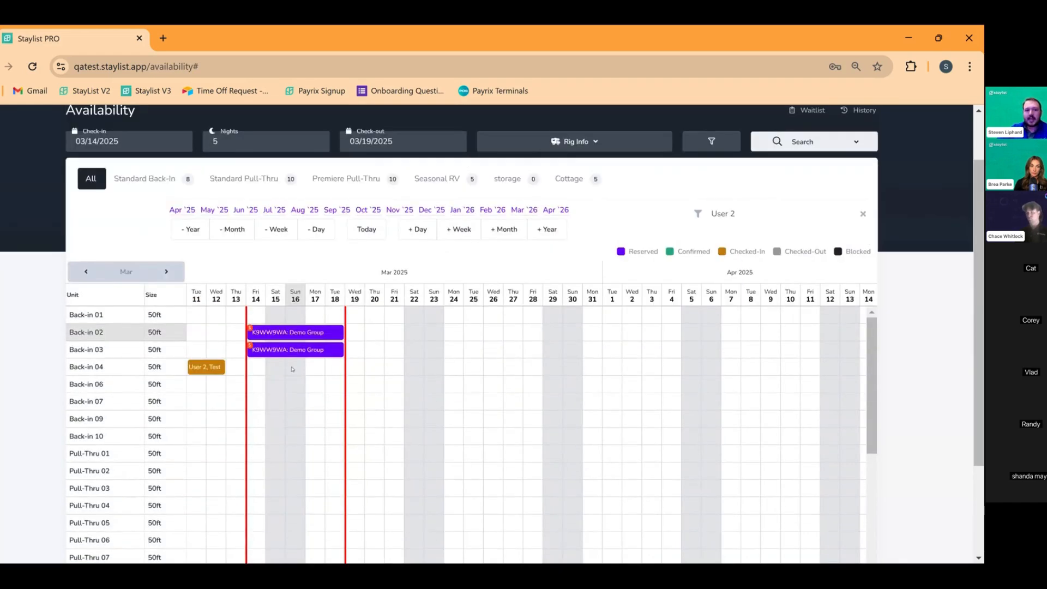
Pay Back-in 02's $317.80 balance as Non-Auth and close the now Confirmed reservation
left_click(276, 332)
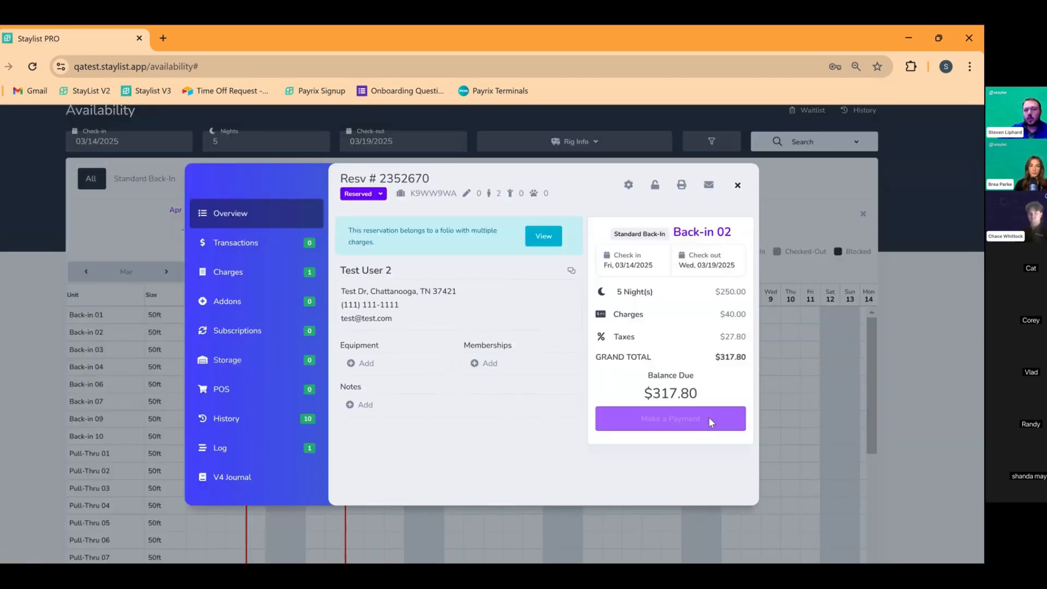
left_click(699, 417)
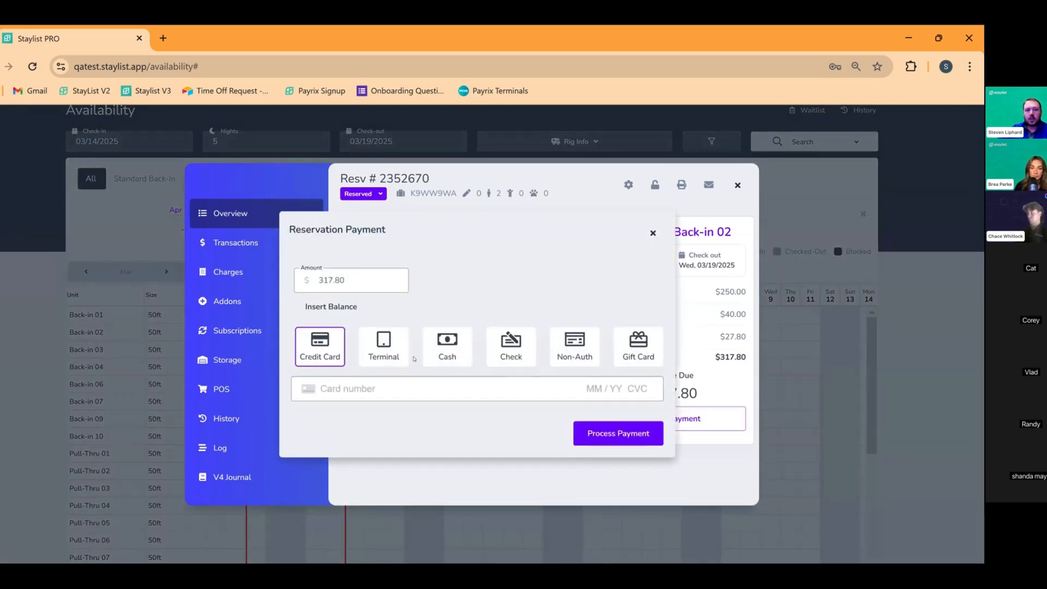
left_click(591, 353)
left_click(431, 392)
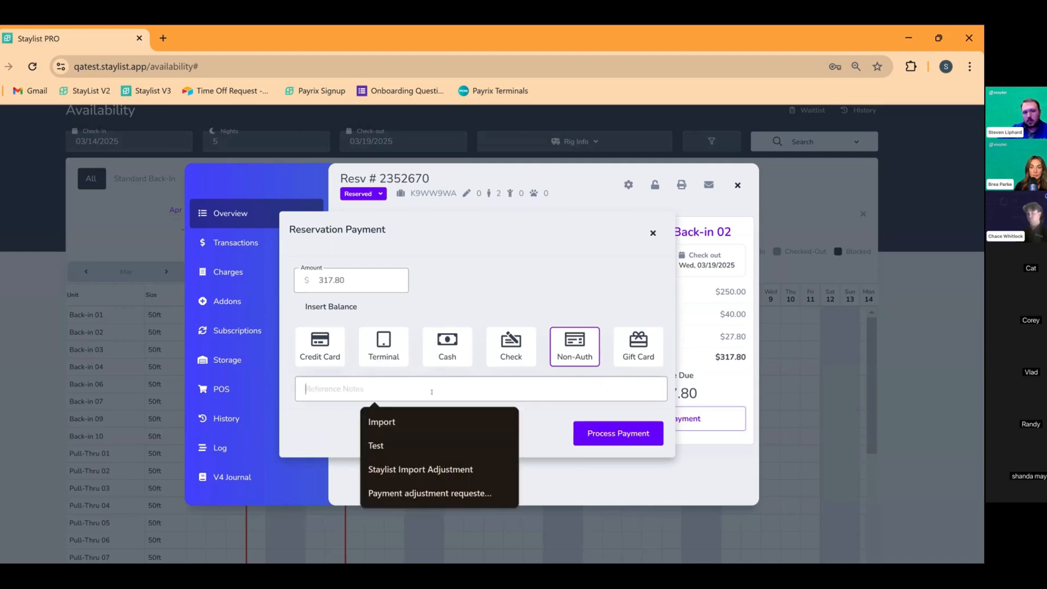
left_click(585, 431)
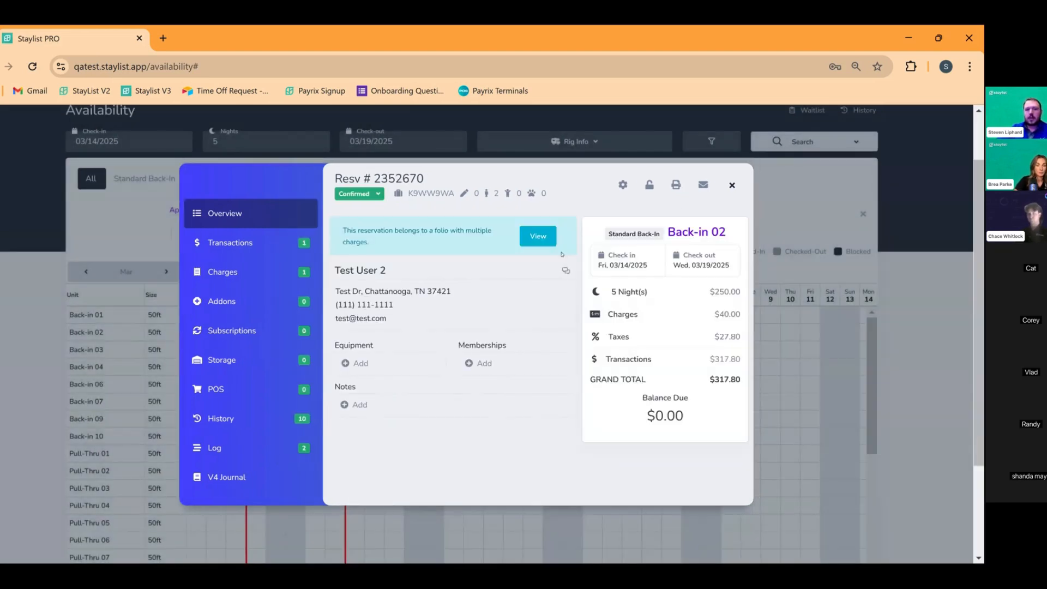
left_click(733, 186)
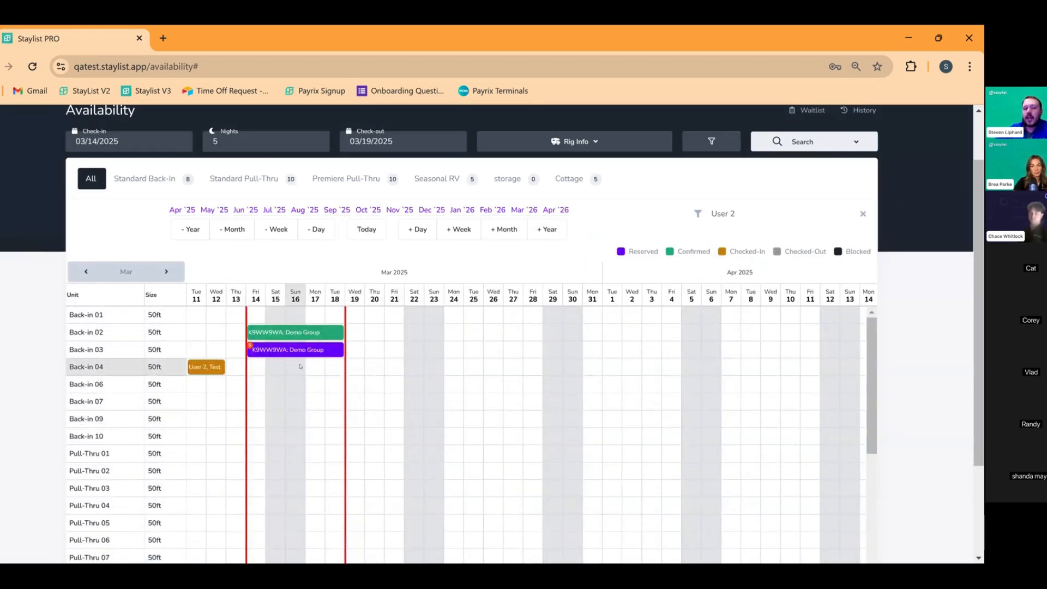
On Back-in 02's transactions, begin transferring the $317.80 payment, then abandon that attempt
left_click(306, 334)
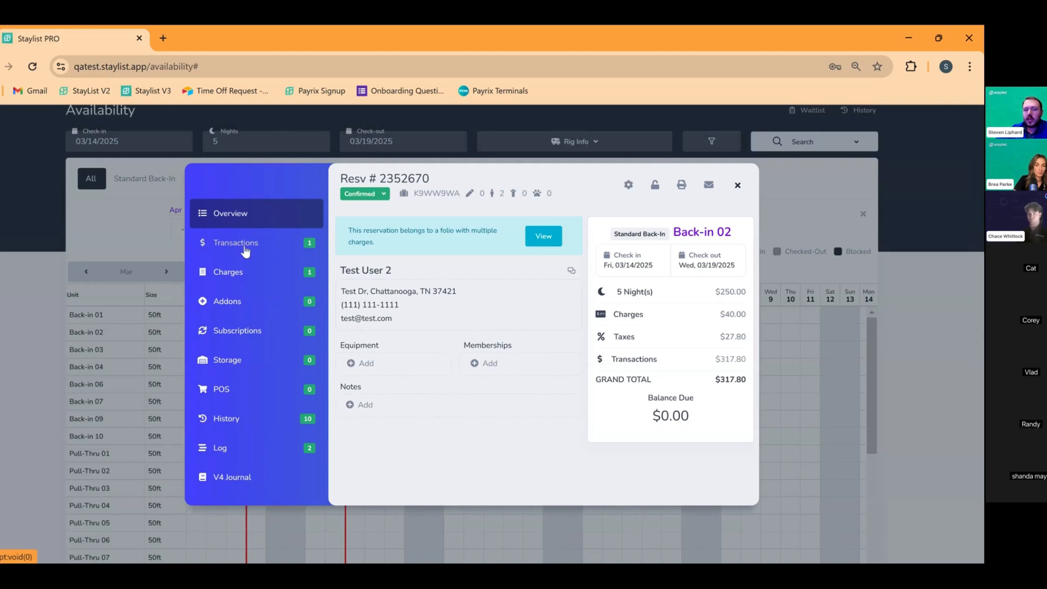
left_click(221, 243)
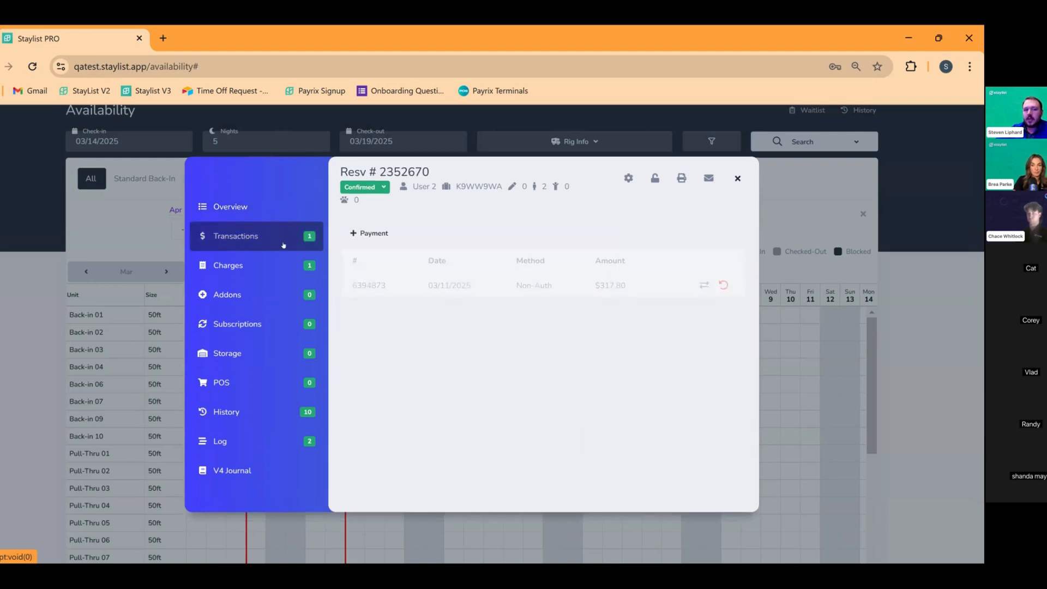
left_click(703, 286)
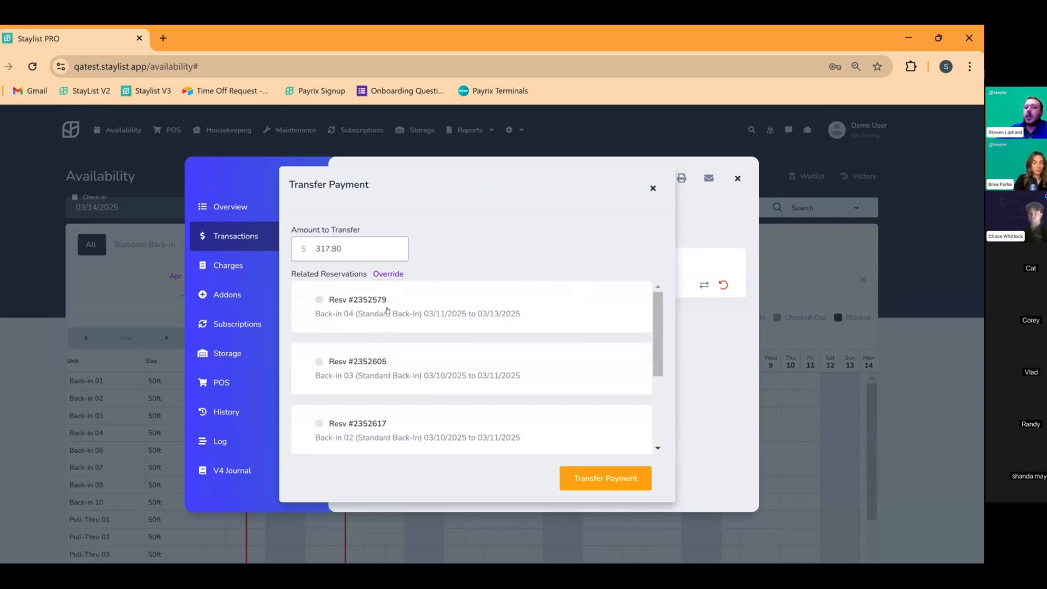
left_click(391, 275)
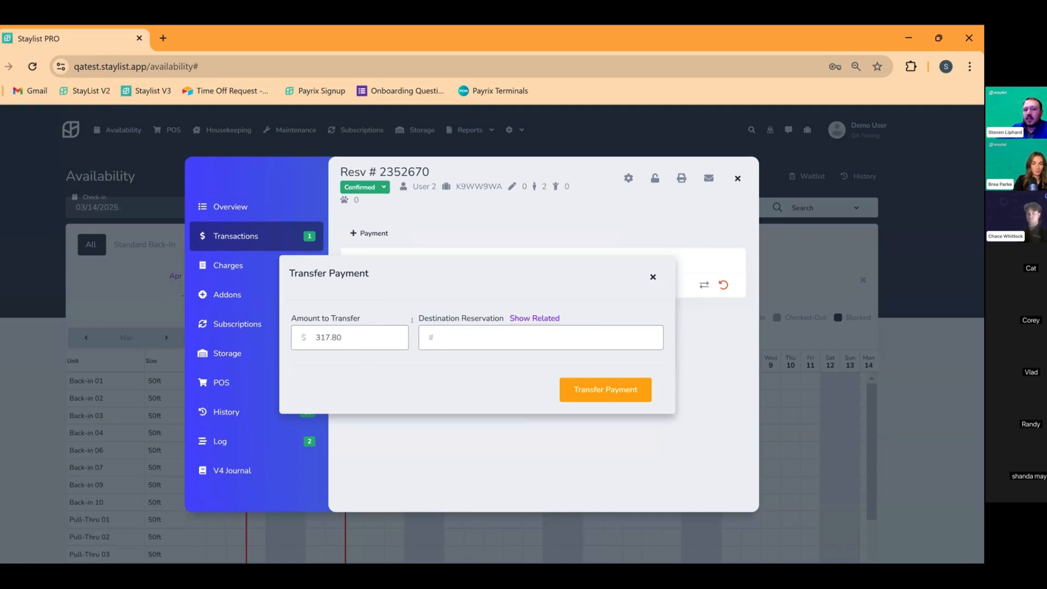
left_click(409, 173)
left_click_drag(433, 173, 373, 172)
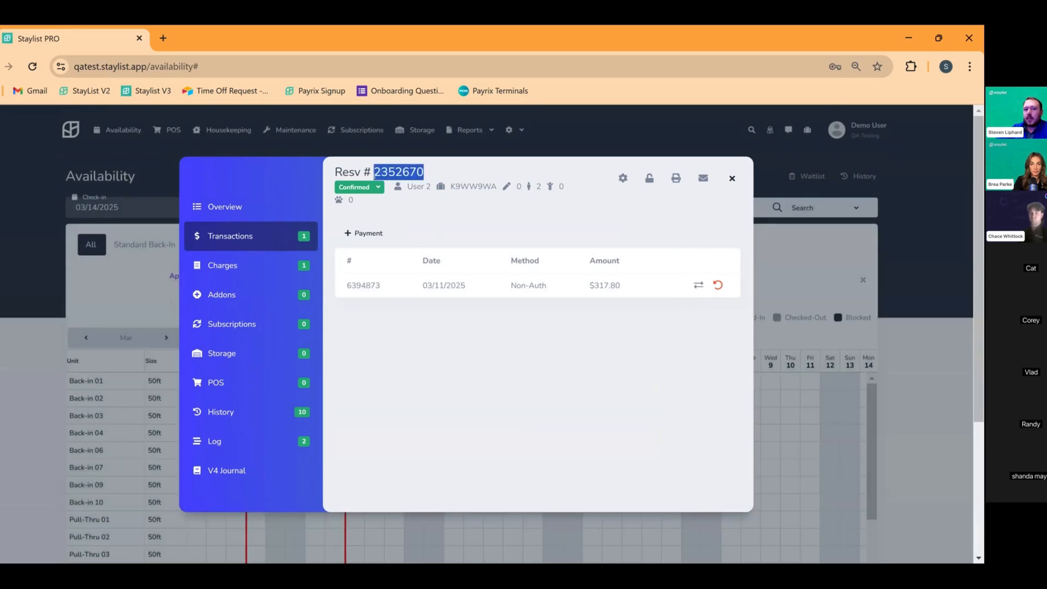
Transfer the $317.80 payment to the related Back-in 04 reservation and close Back-in 02
left_click(699, 291)
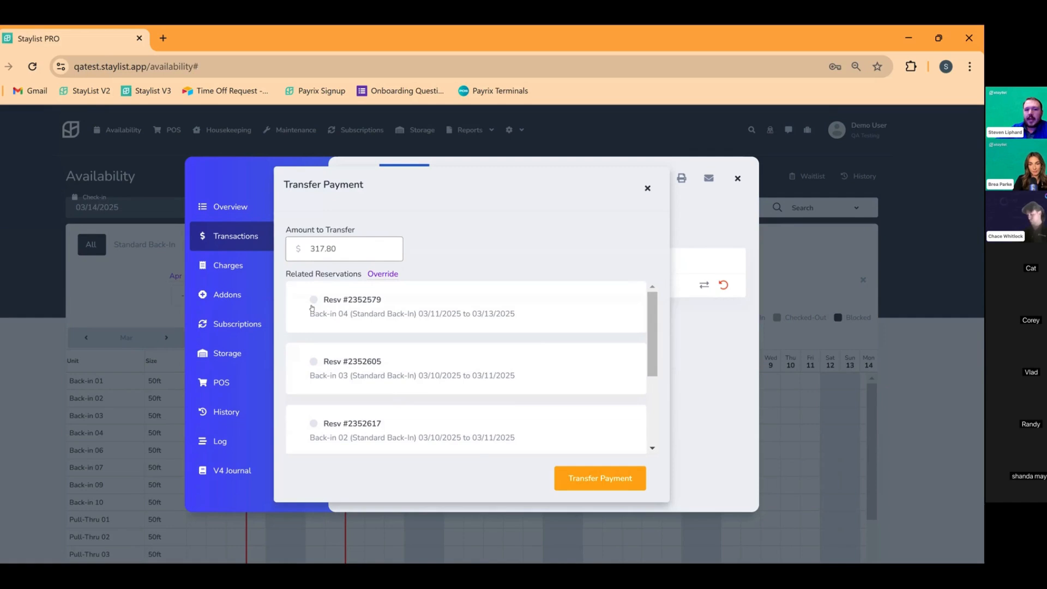
left_click(315, 301)
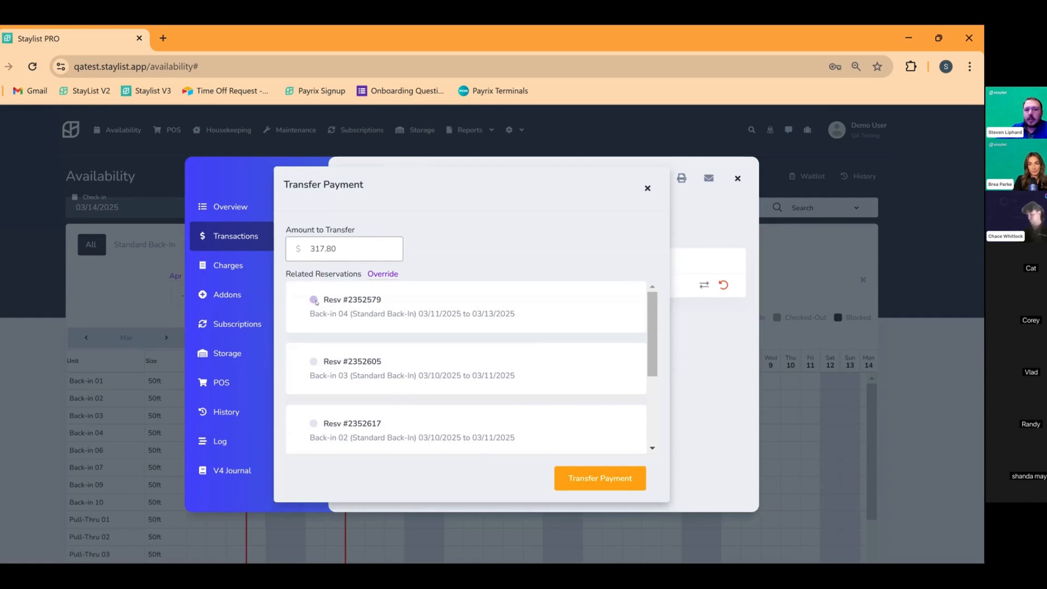
left_click(604, 480)
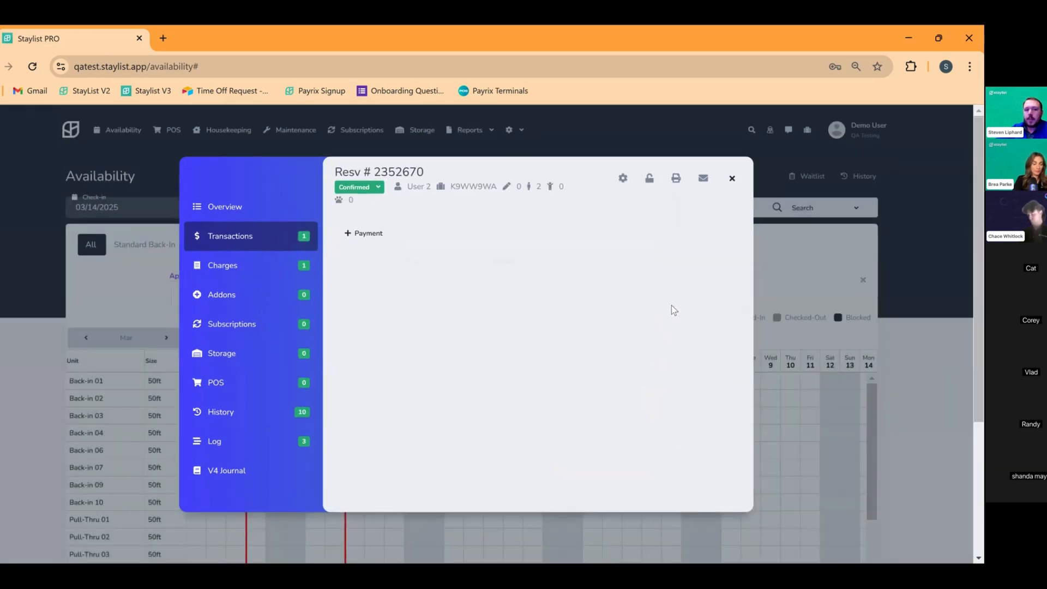
left_click(268, 213)
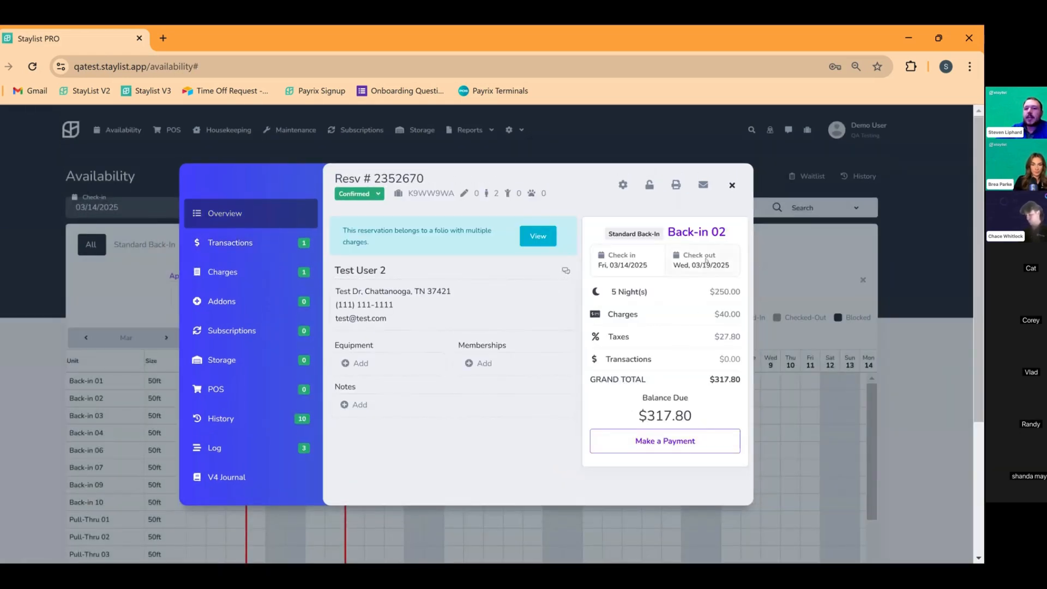
left_click(732, 185)
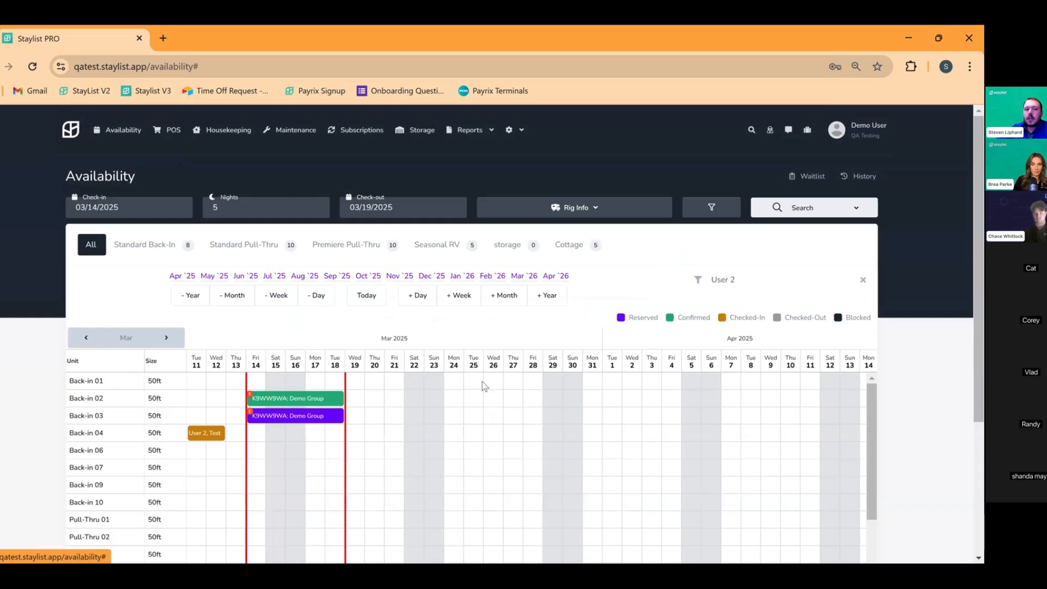
Check the Back-in 03 and Back-in 04 reservations and copy Back-in 03's reservation number
left_click(298, 415)
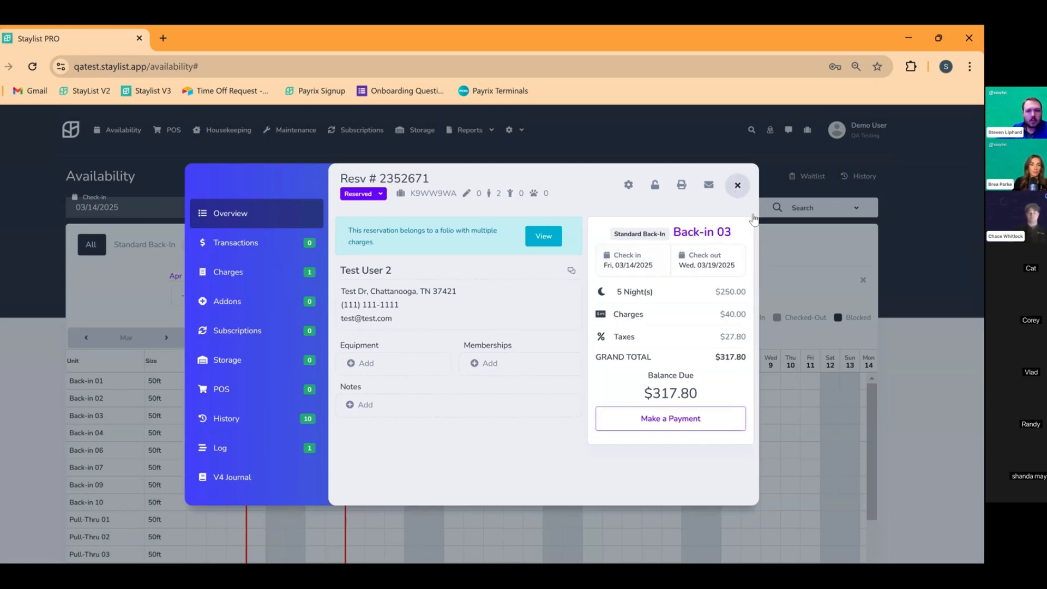
left_click(737, 185)
left_click(204, 430)
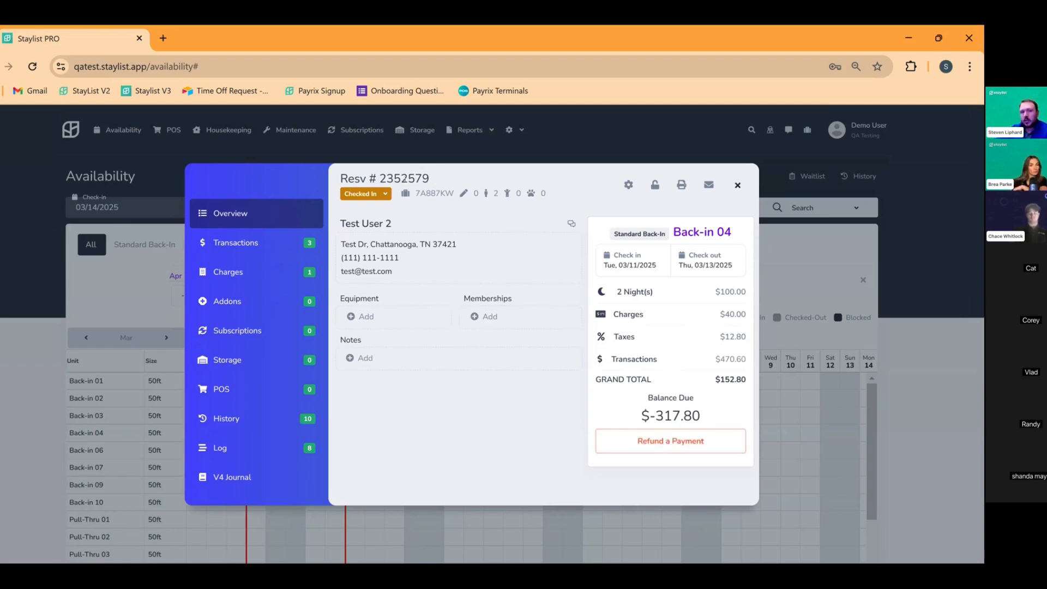
left_click(739, 186)
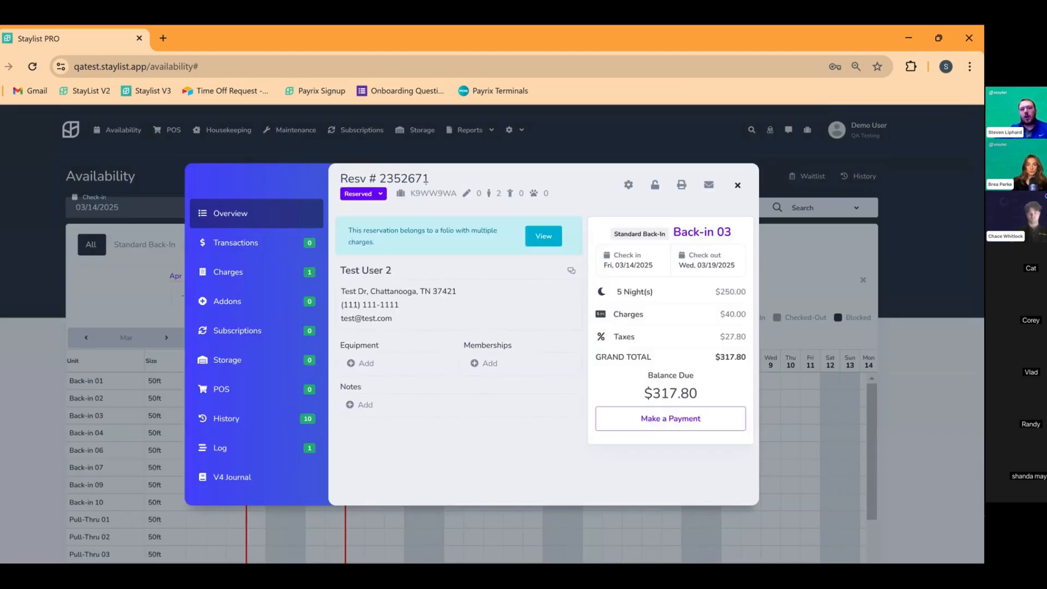
left_click_drag(426, 180, 380, 180)
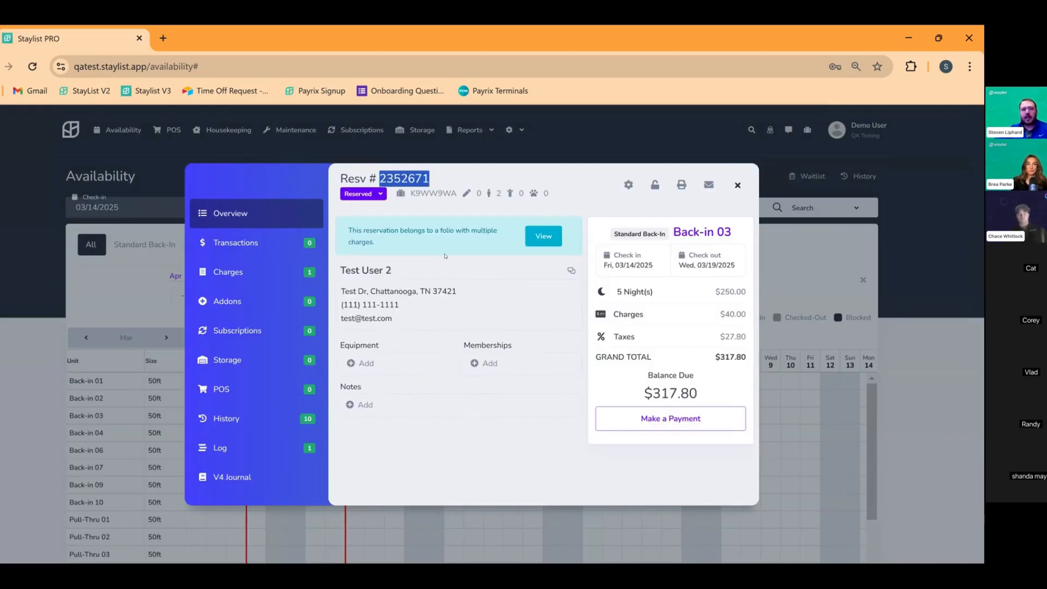
left_click(158, 154)
Transfer Back-in 04's $317.80 payment to Back-in 03 by its reservation number, leaving $0.00 due
left_click(206, 432)
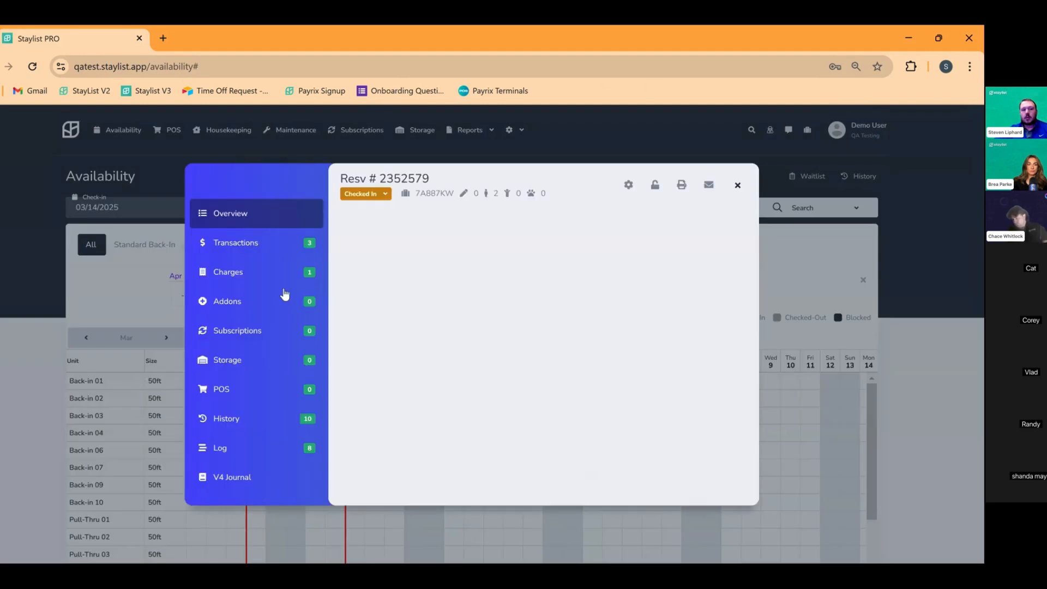
left_click(260, 249)
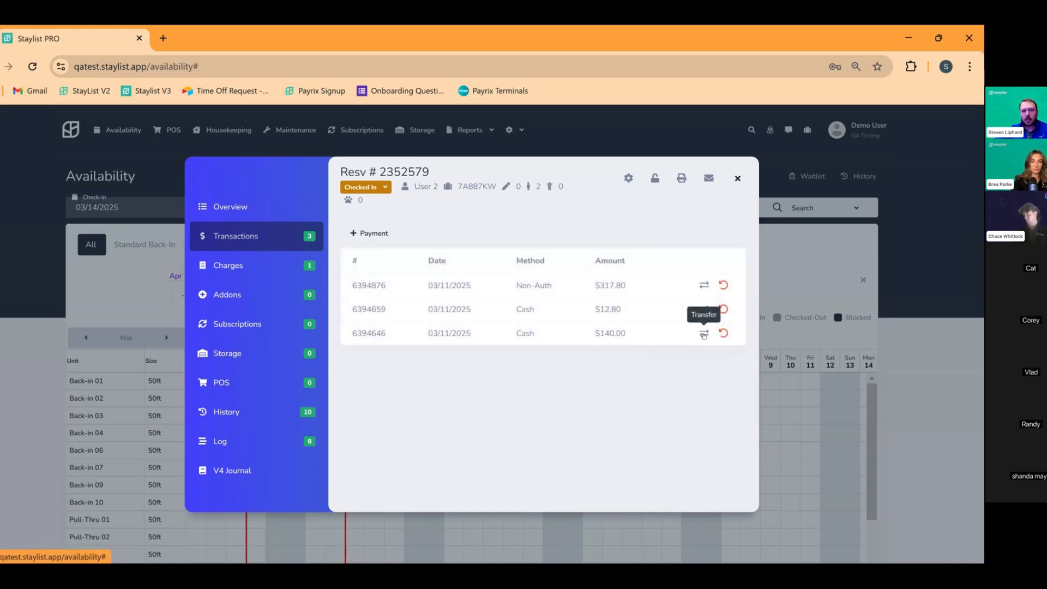
left_click(705, 284)
left_click(387, 274)
left_click(458, 334)
type("2352671")
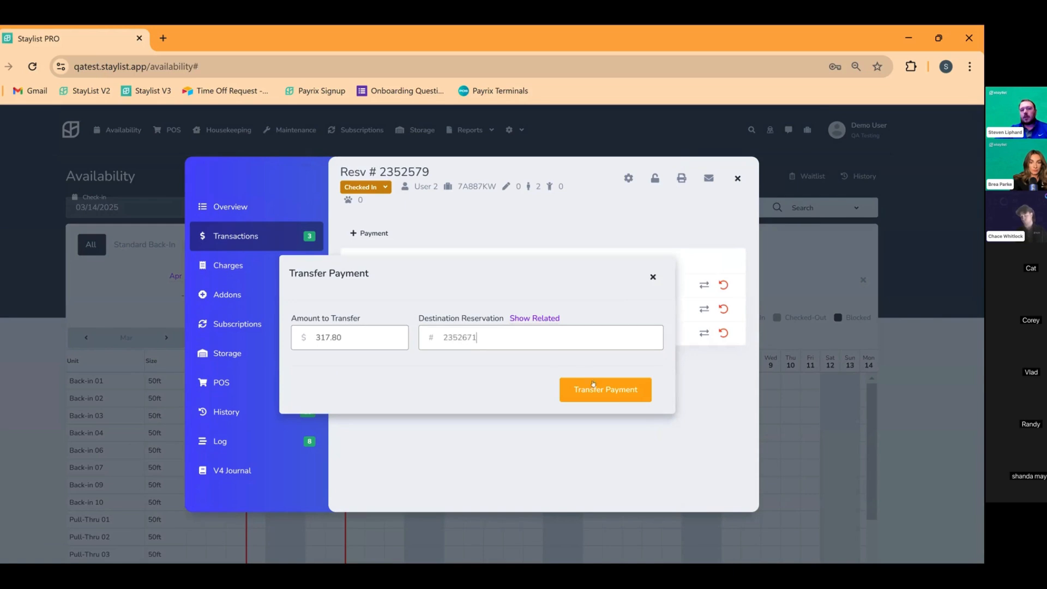
left_click(623, 390)
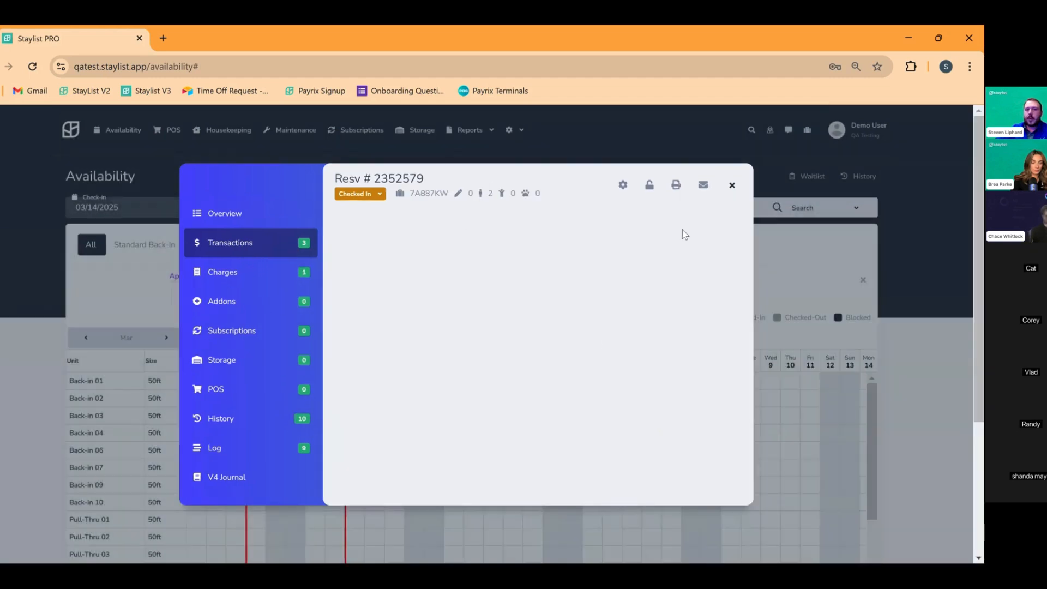
left_click(732, 178)
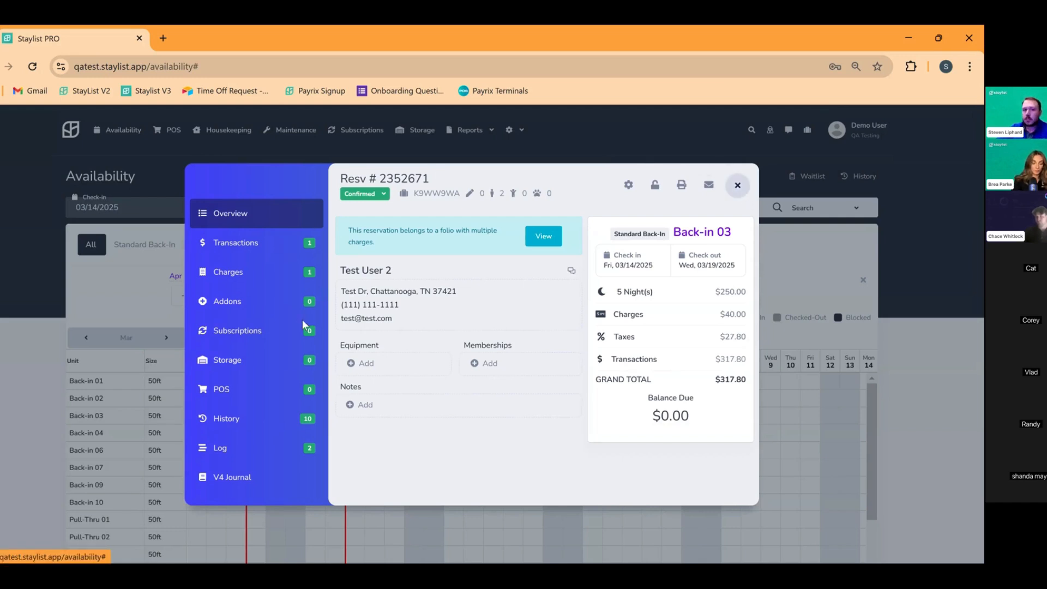
left_click(746, 186)
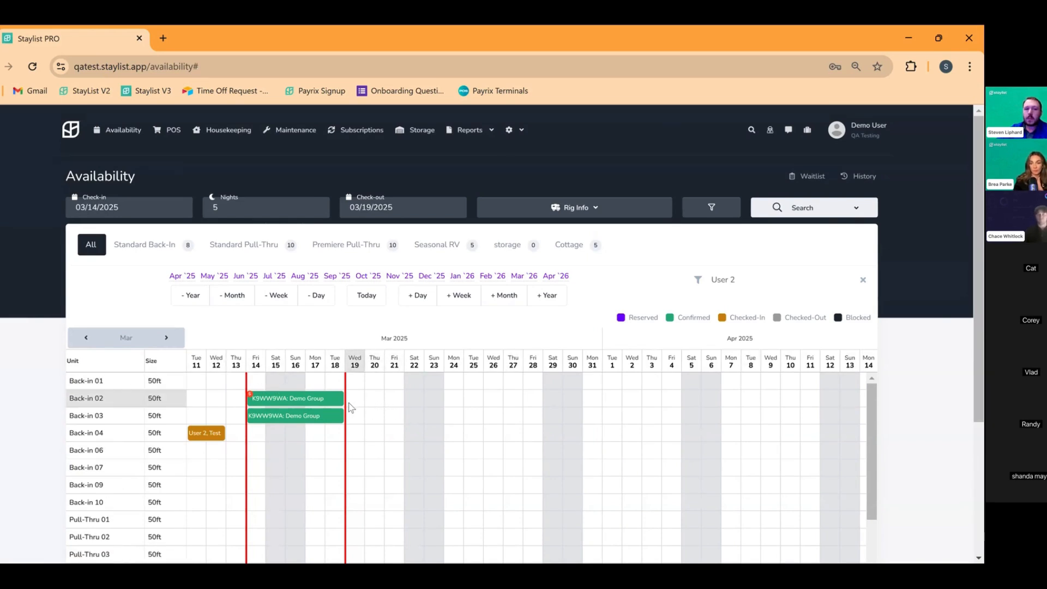
Open the Back-in 03 booking and review its $317.80 grand total in Transactions
left_click(321, 416)
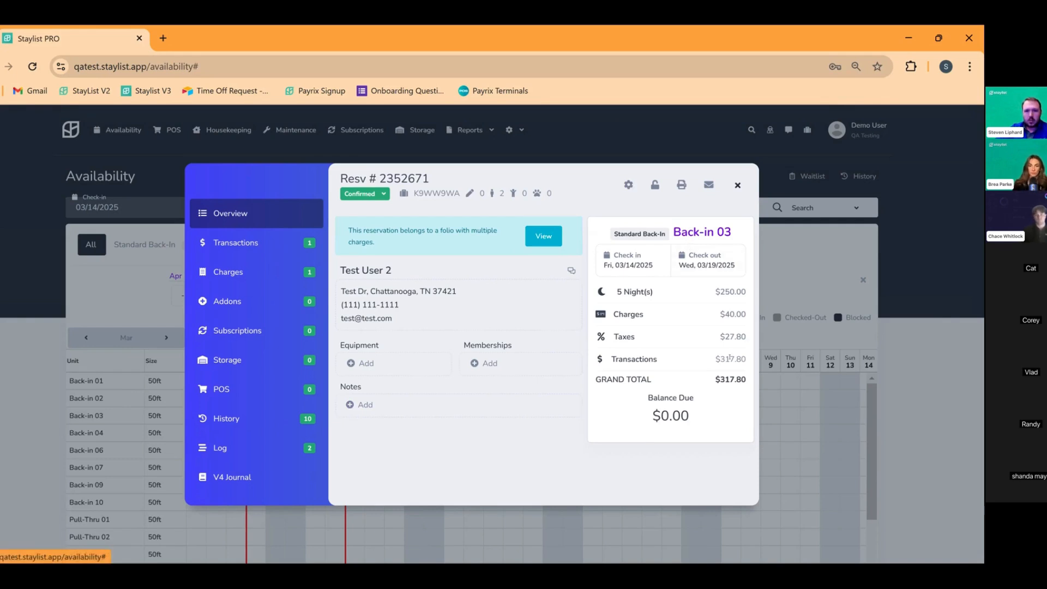
left_click_drag(737, 389, 722, 393)
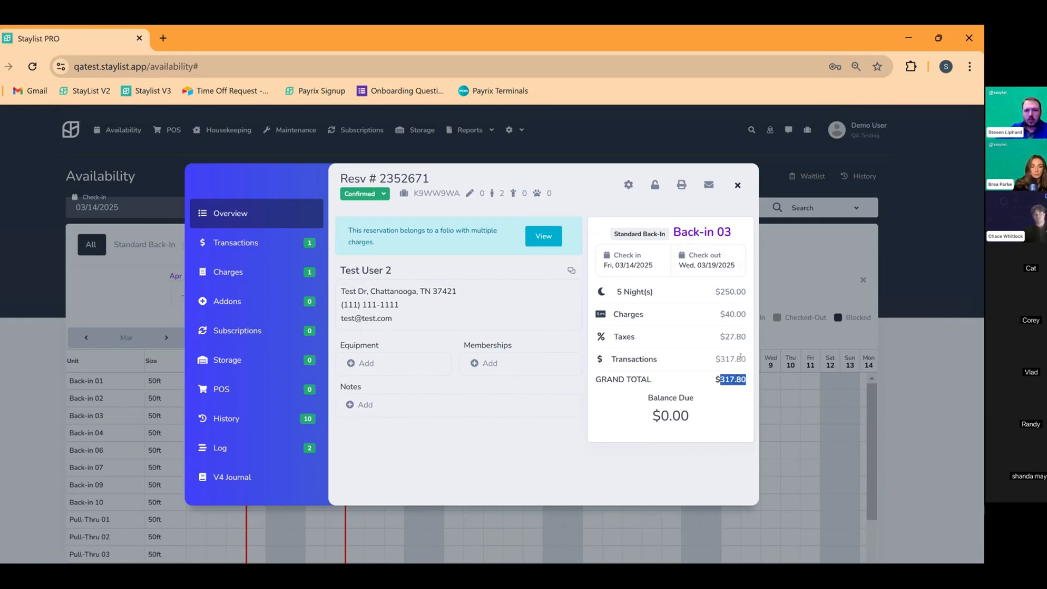
left_click(252, 245)
Cancel the reservation as Convert to Giftcard with Send Cancellation Email unchecked, then close it
left_click(629, 178)
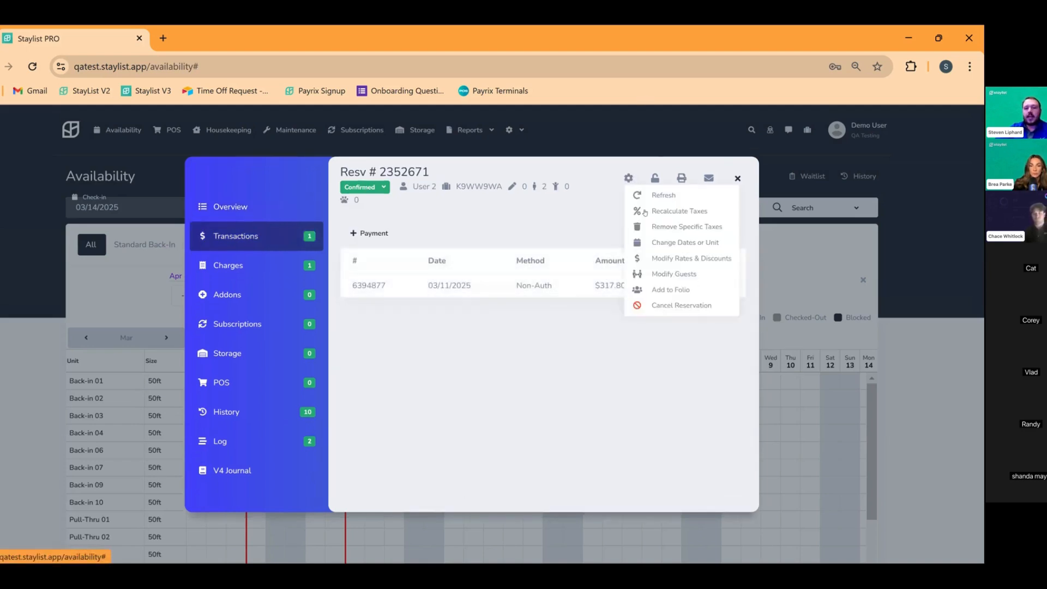
left_click(696, 305)
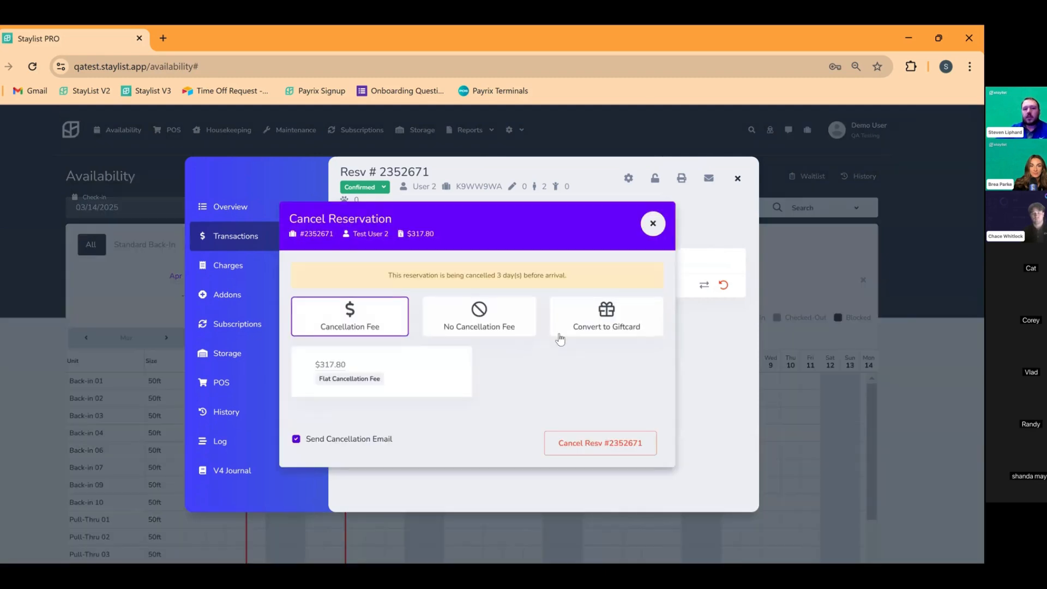
left_click(559, 333)
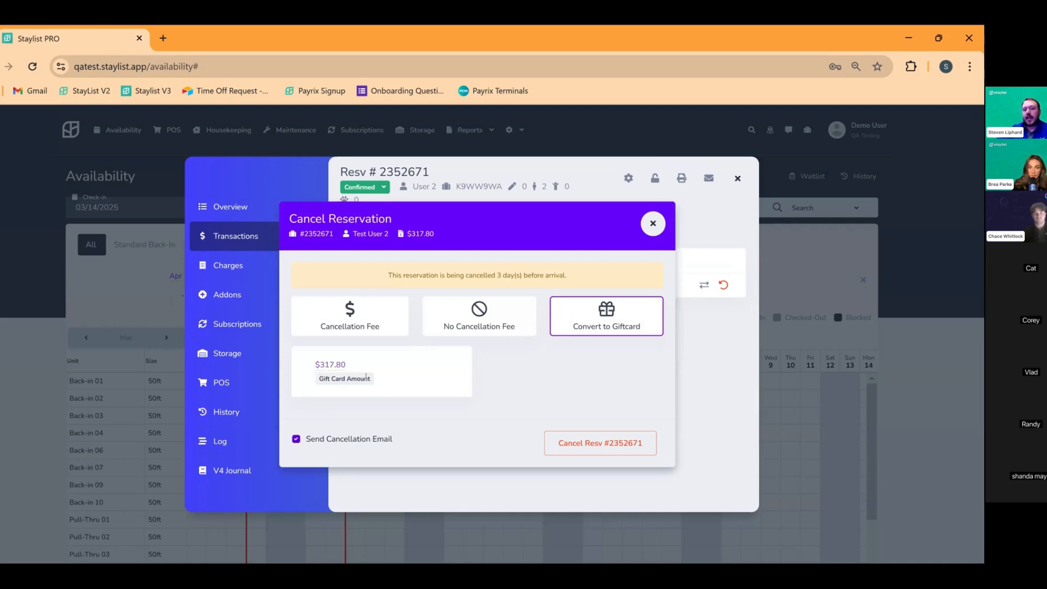
left_click(296, 439)
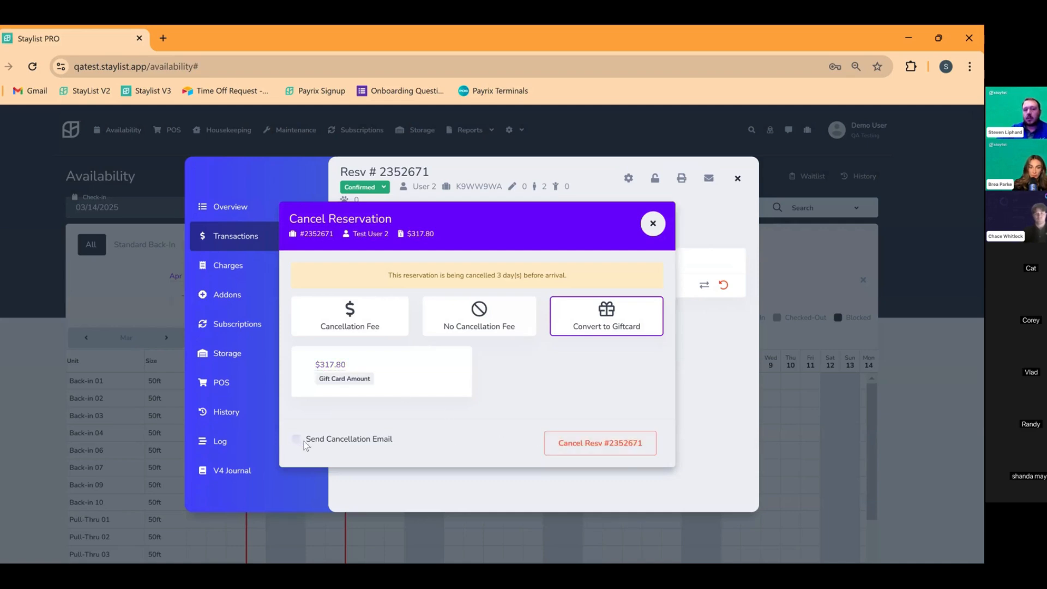
left_click(600, 443)
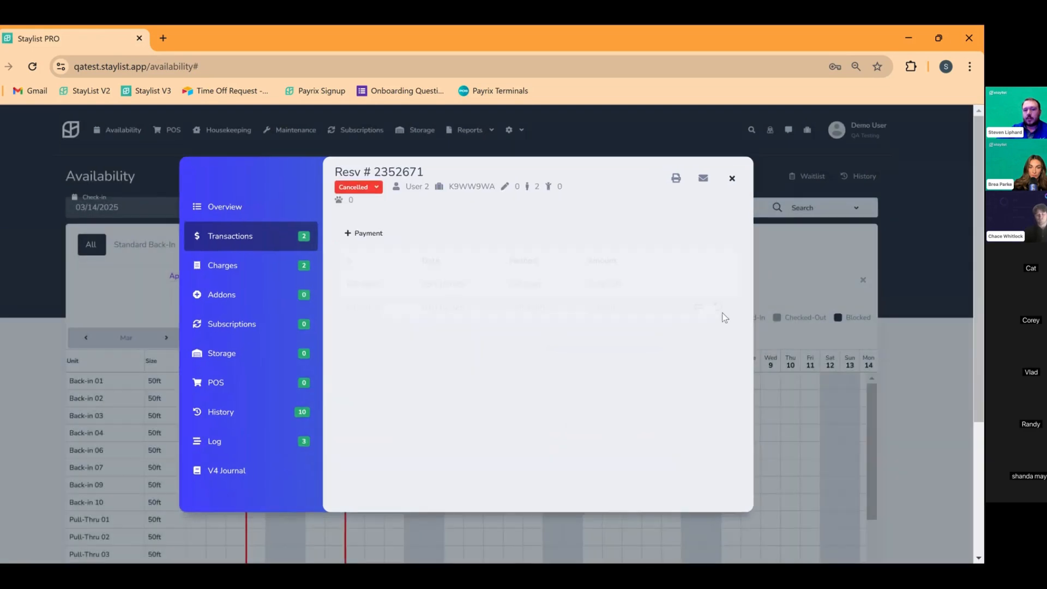
left_click(731, 177)
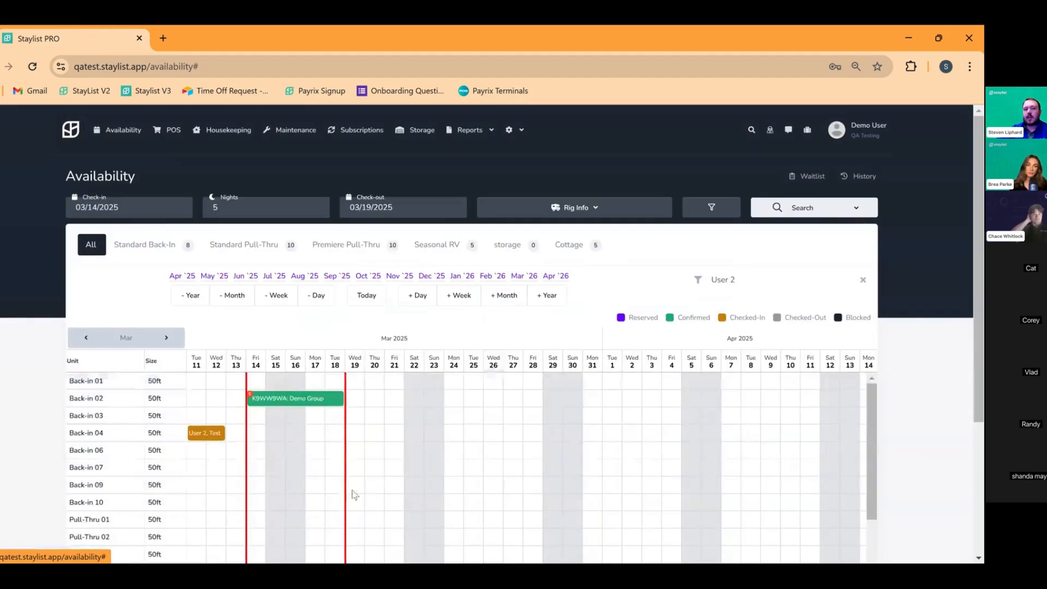
Pay Back-in 02's $317.80 balance with the guest's gift card, leaving $0.00 due
left_click(310, 401)
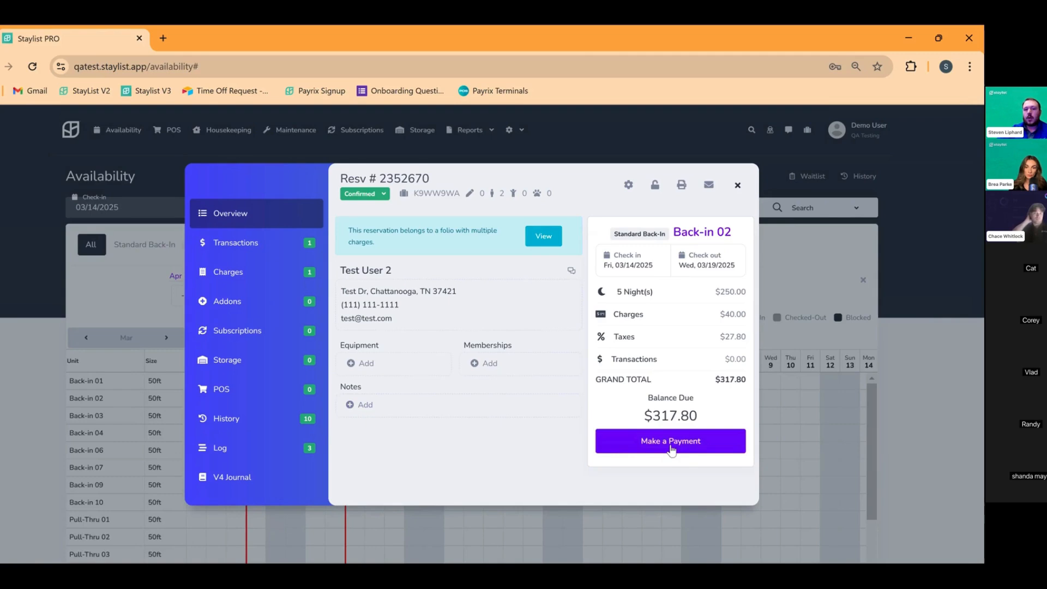
left_click(674, 446)
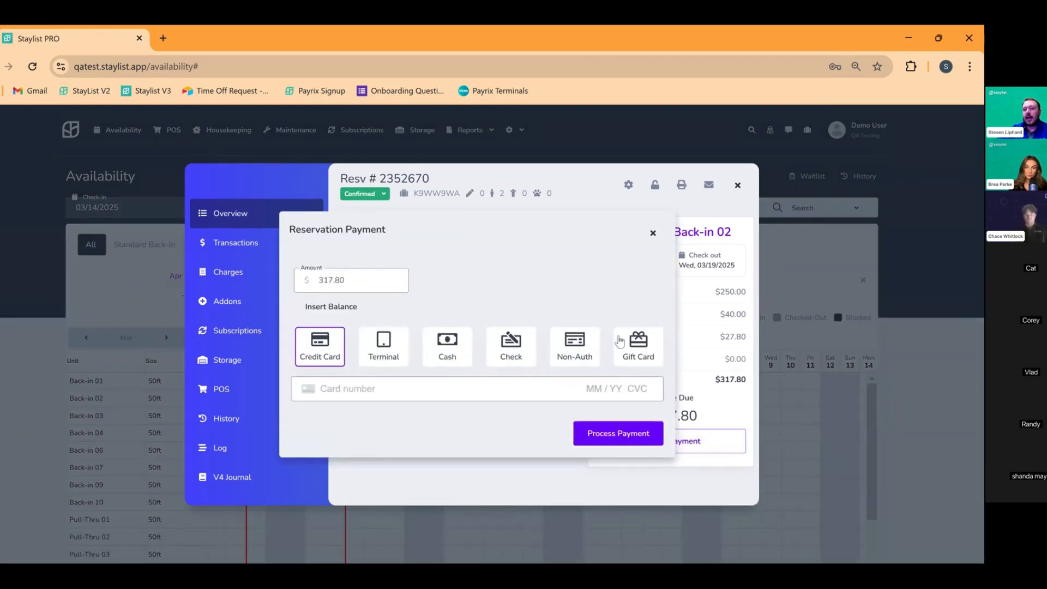
left_click(631, 366)
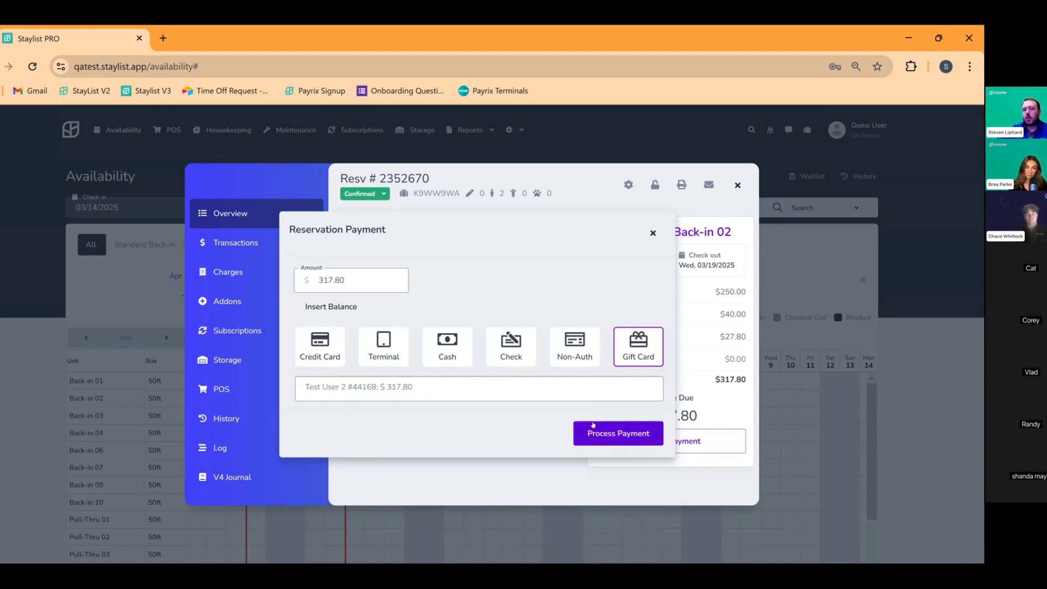
left_click(606, 434)
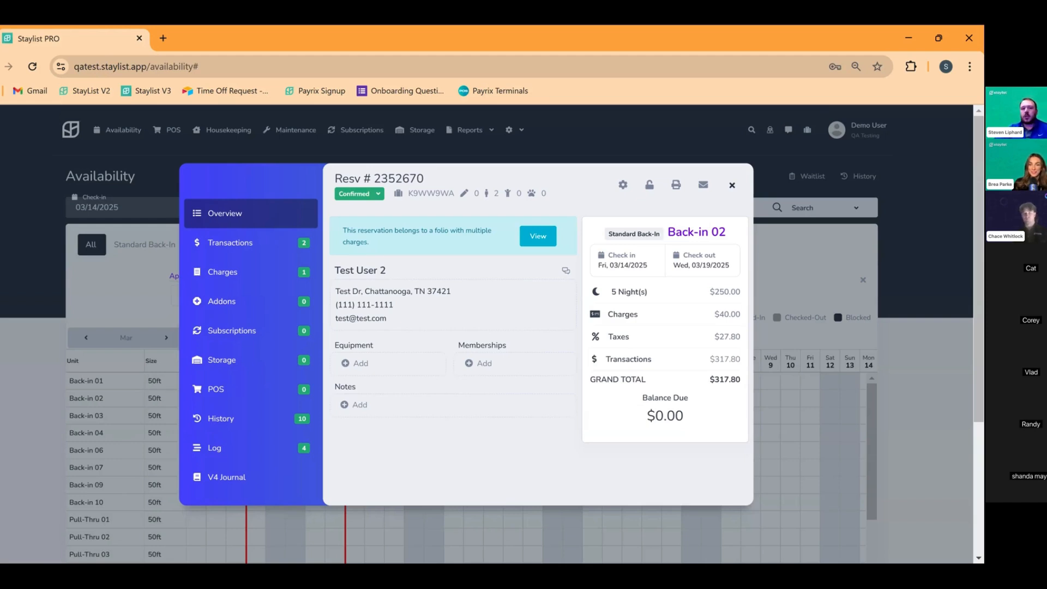
Close the Back-in 02 and Back-in 04 details to return to the Availability calendar
left_click(732, 185)
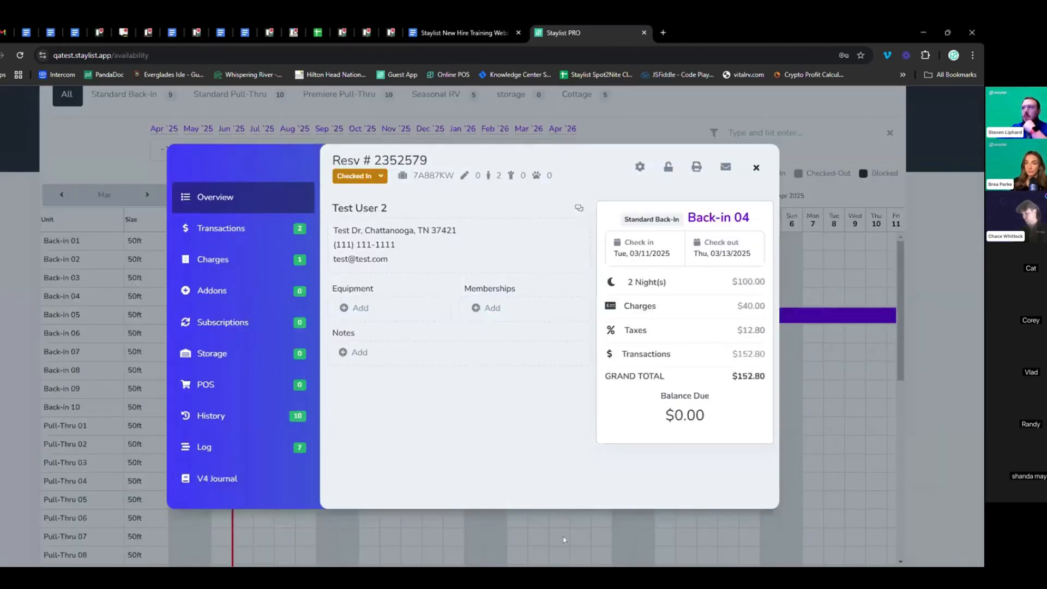
left_click(863, 363)
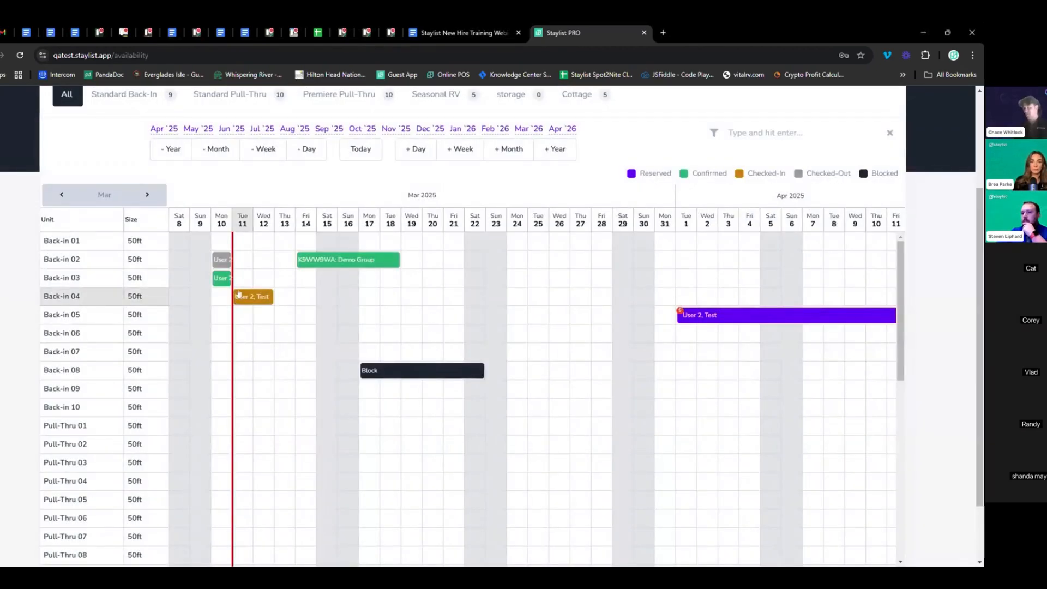
scroll(416, 348, "up", 1)
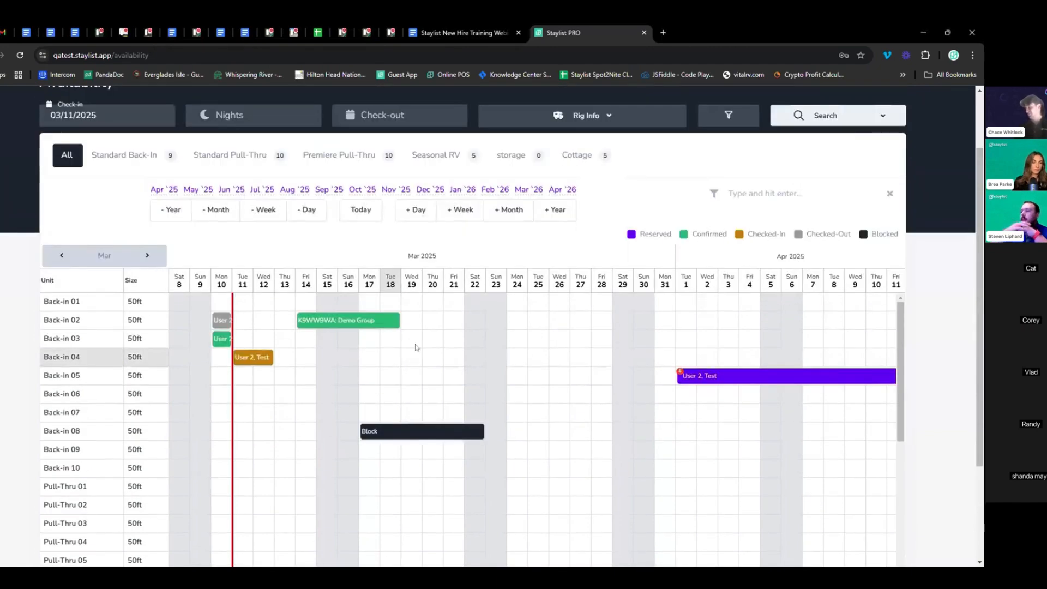
scroll(922, 232, "down", 1)
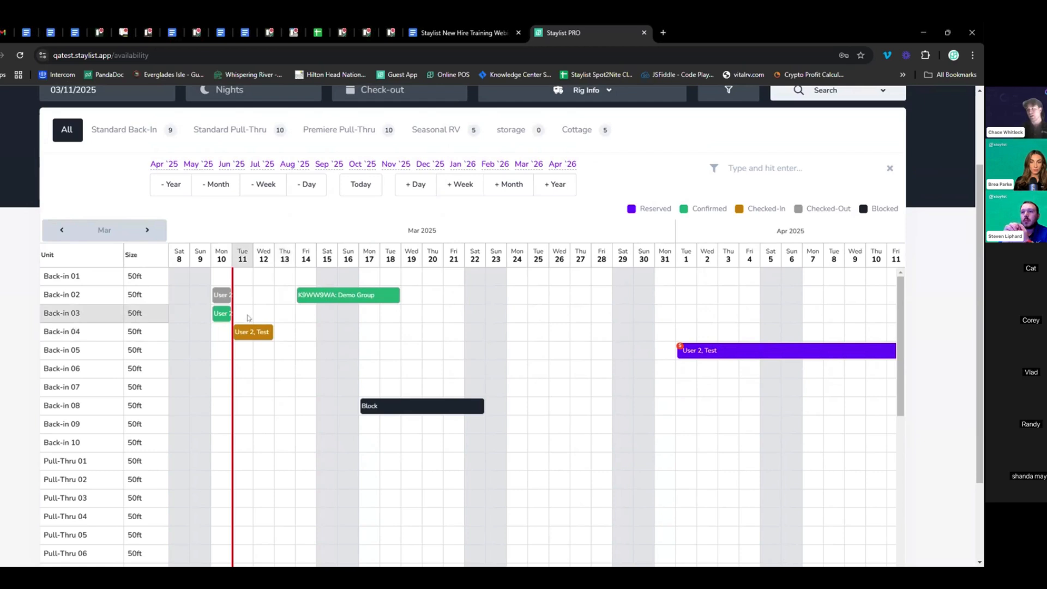
mouse_move(254, 333)
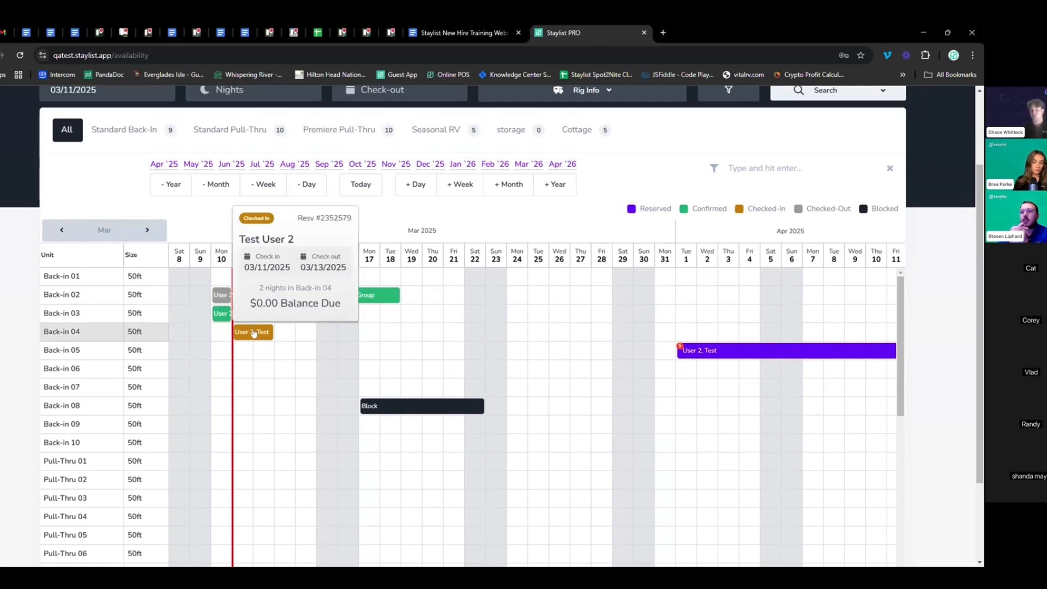
Lock Back-in 04 to its site with a $20.00 Lock Fee, then expand Charges into Pet and Lock fees
left_click(255, 334)
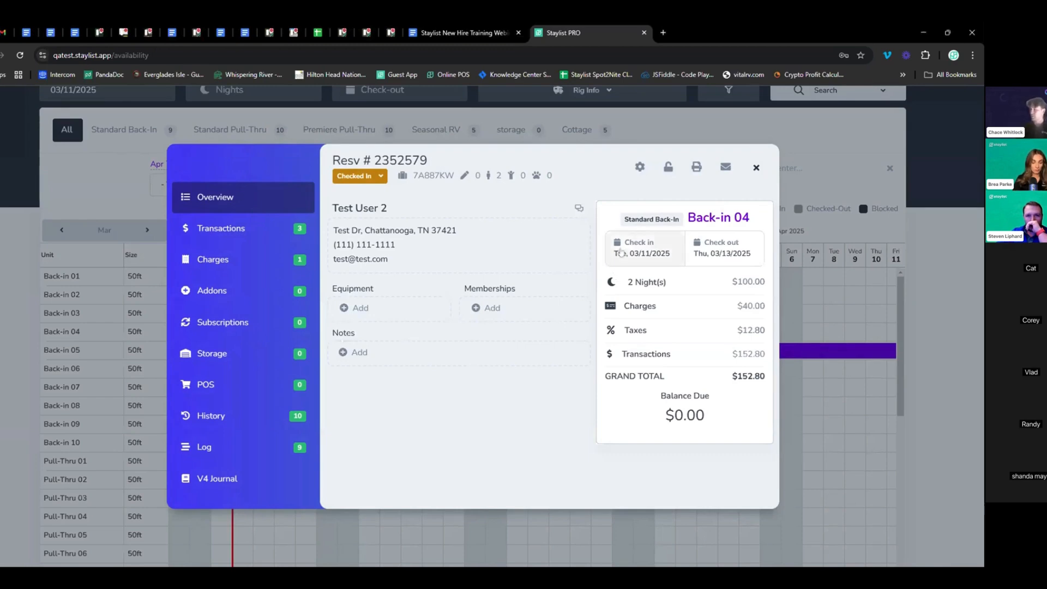
left_click(669, 172)
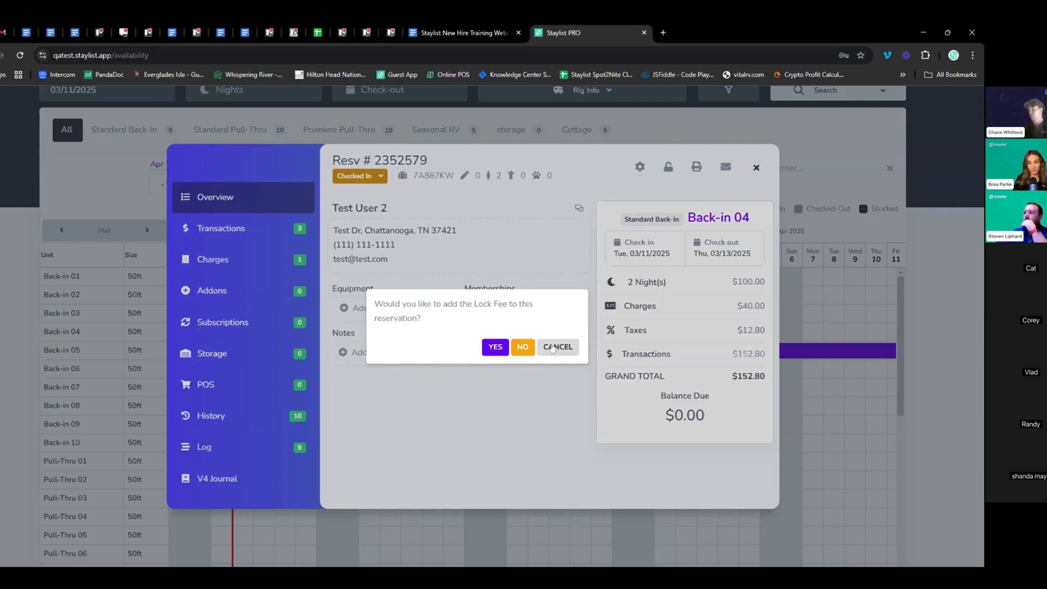
left_click(495, 347)
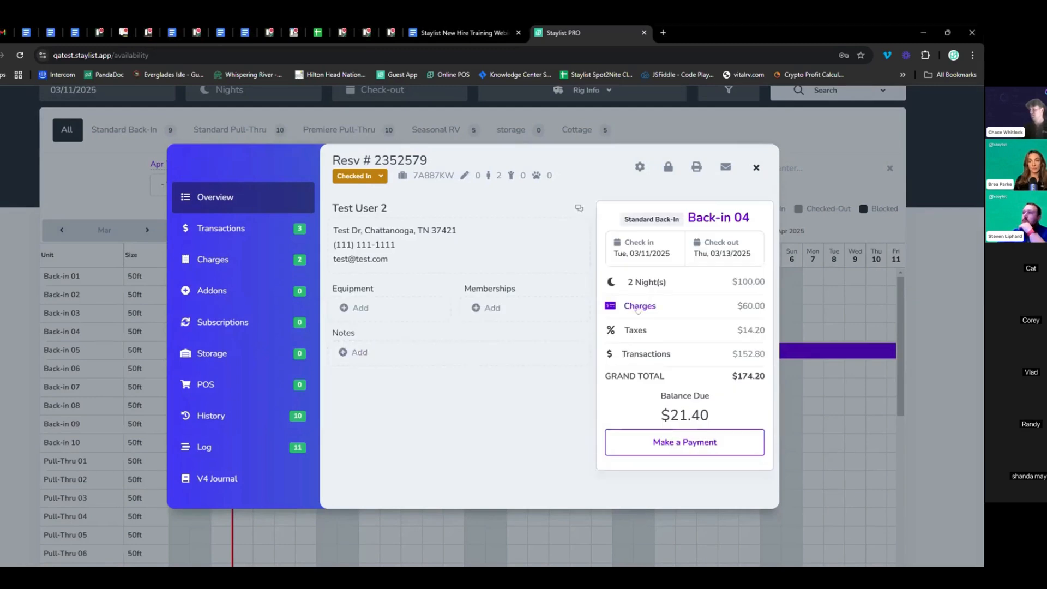
left_click(651, 308)
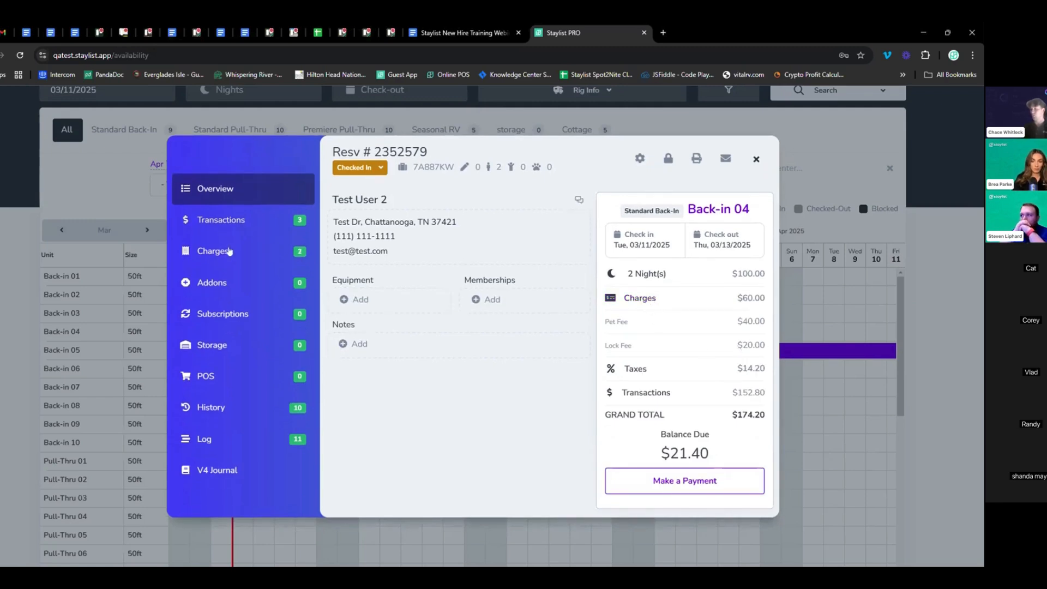
left_click(230, 256)
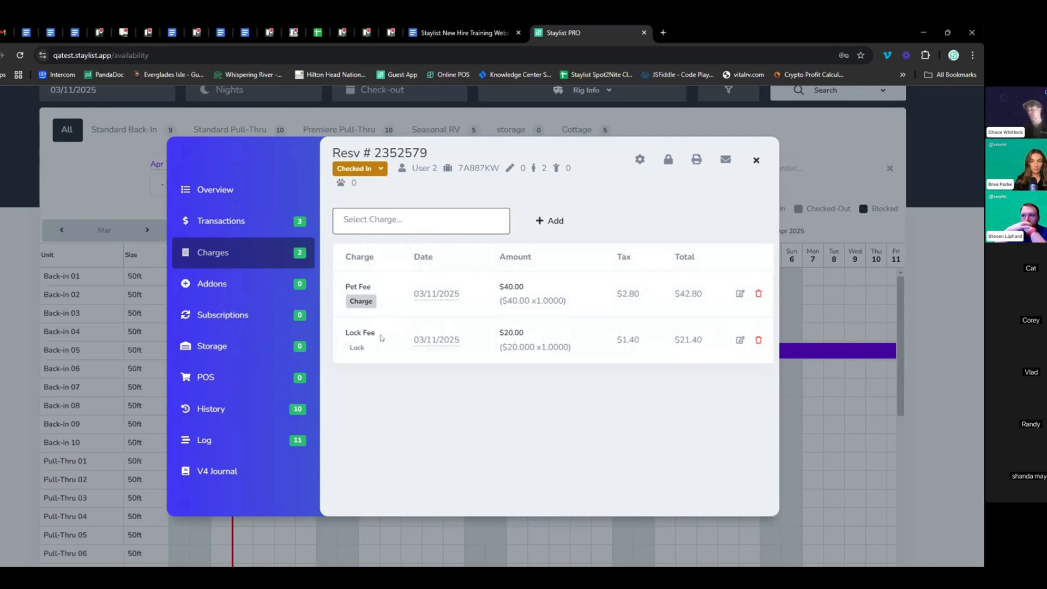
left_click(233, 190)
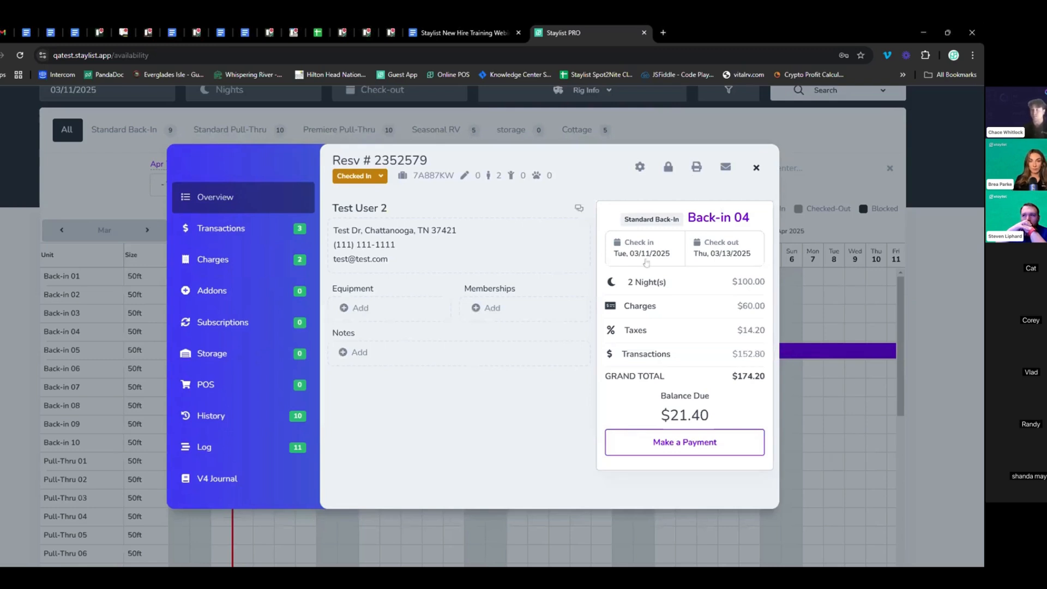
left_click(255, 448)
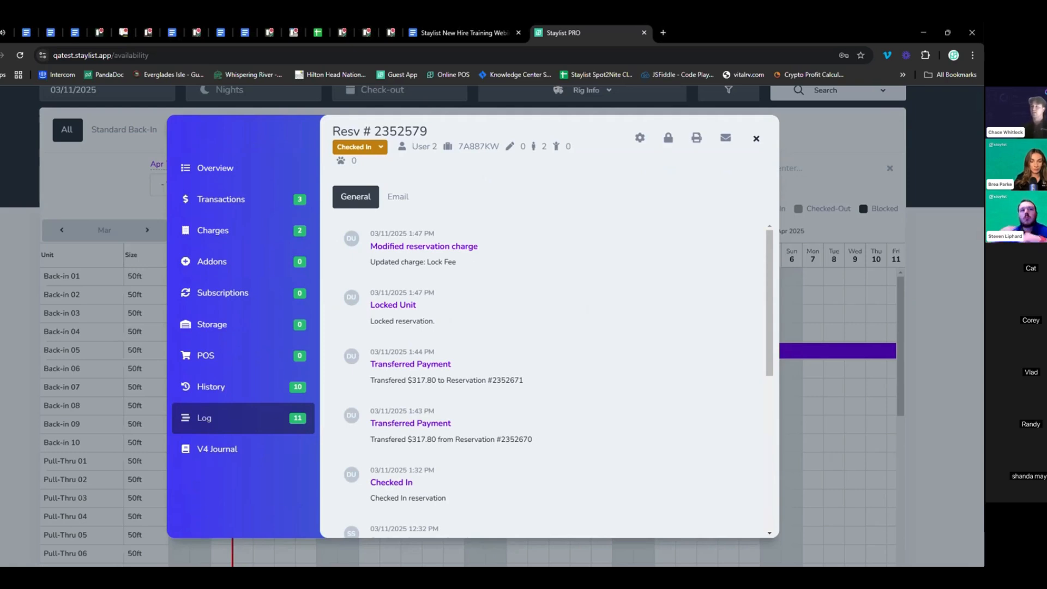
left_click(263, 172)
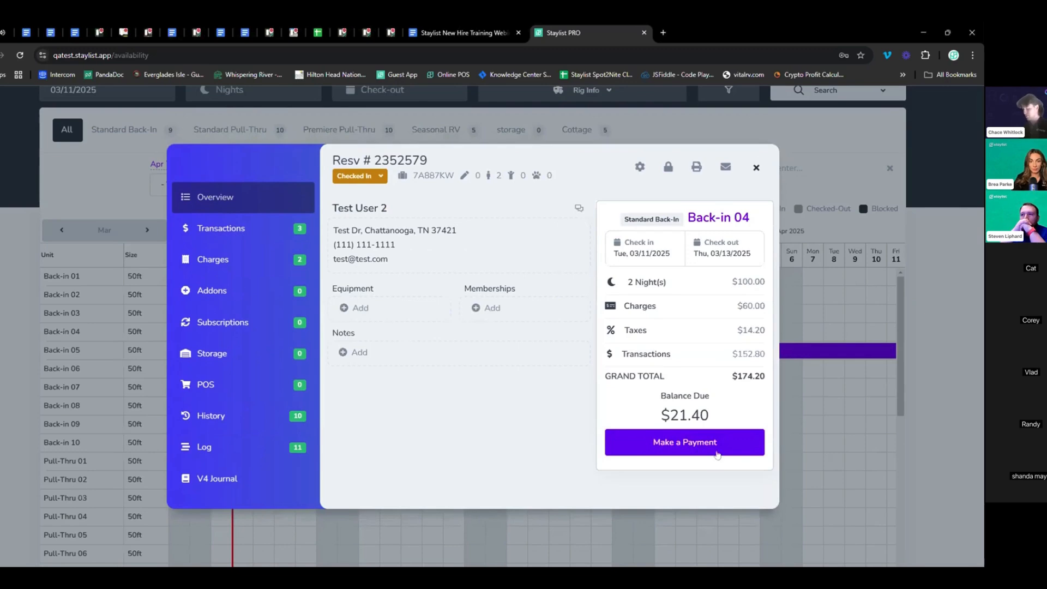
Pay Back-in 04's $21.40 balance in cash with $25 tendered, acknowledging $3.60 due back
left_click(690, 440)
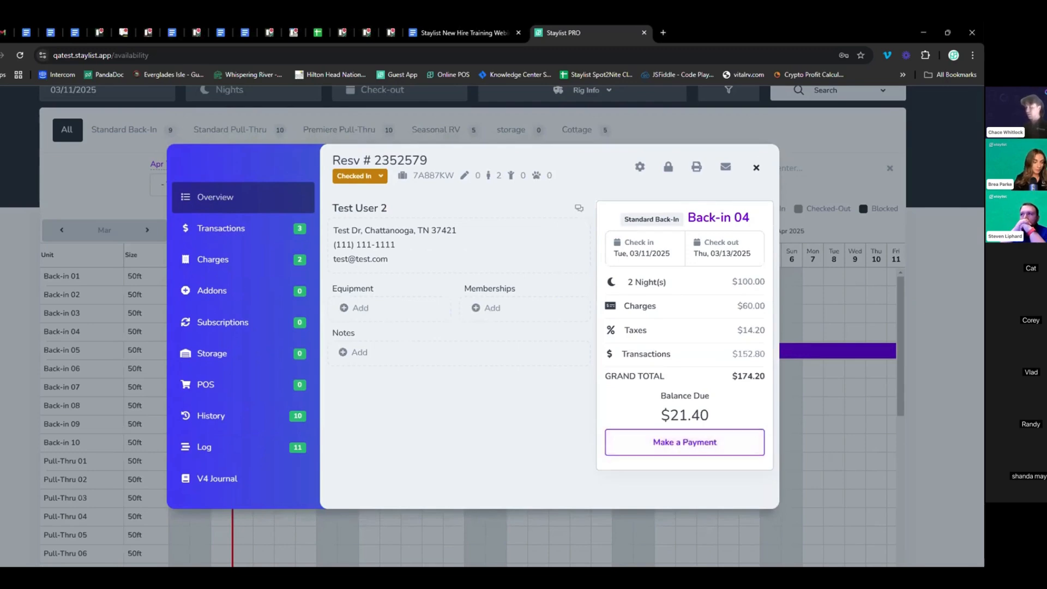
left_click(694, 446)
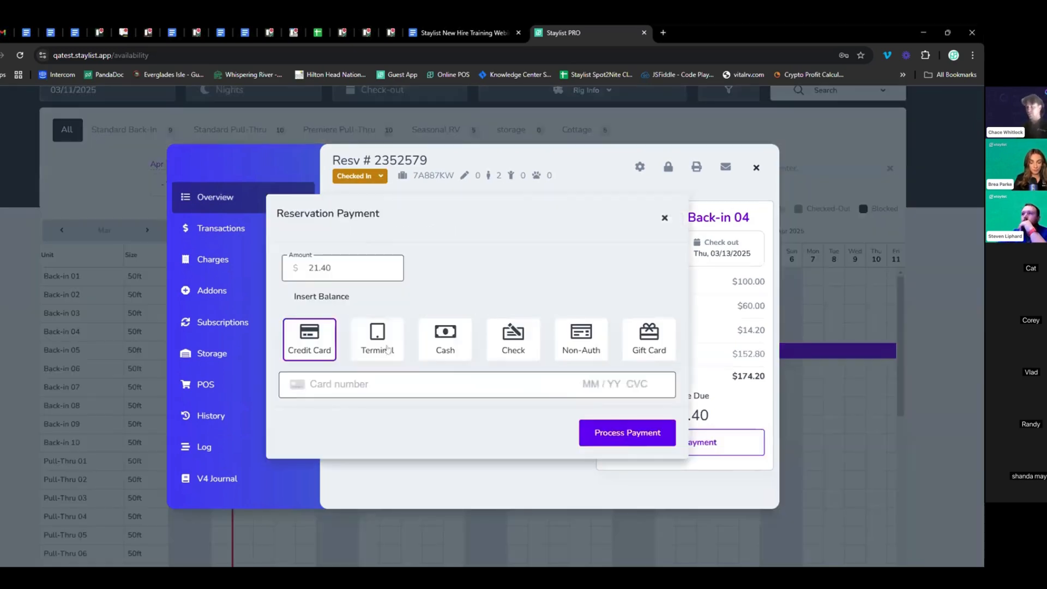
left_click(443, 345)
type("25")
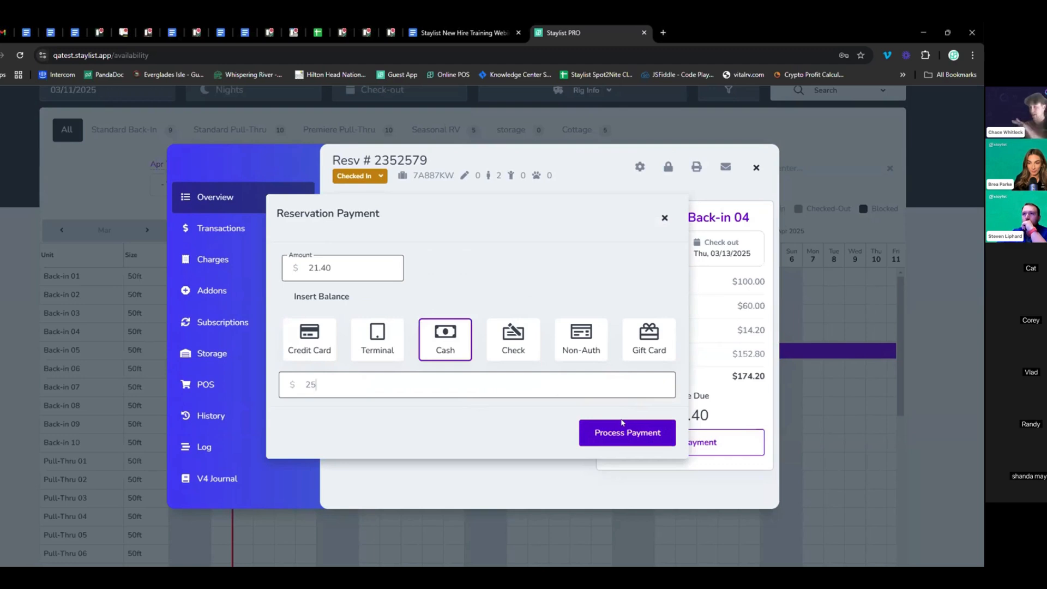
left_click(603, 433)
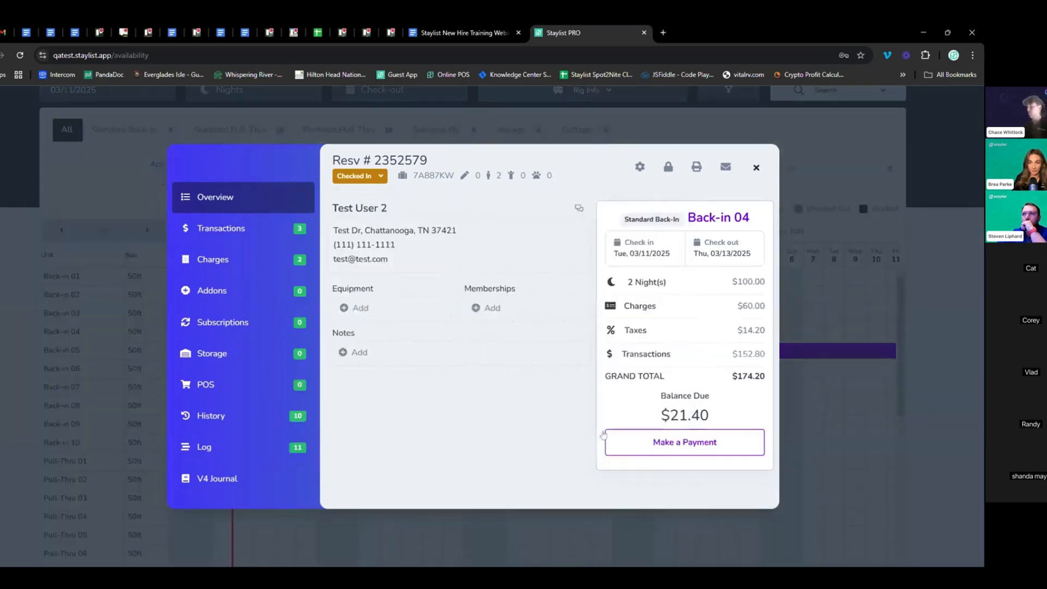
left_click_drag(502, 165, 455, 164)
left_click(549, 168)
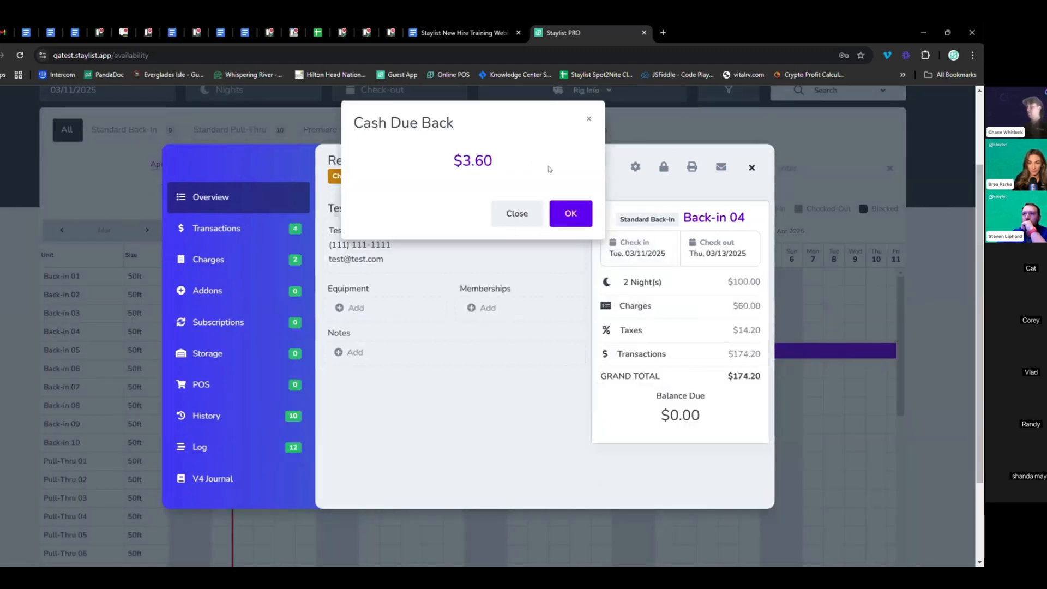
left_click(570, 213)
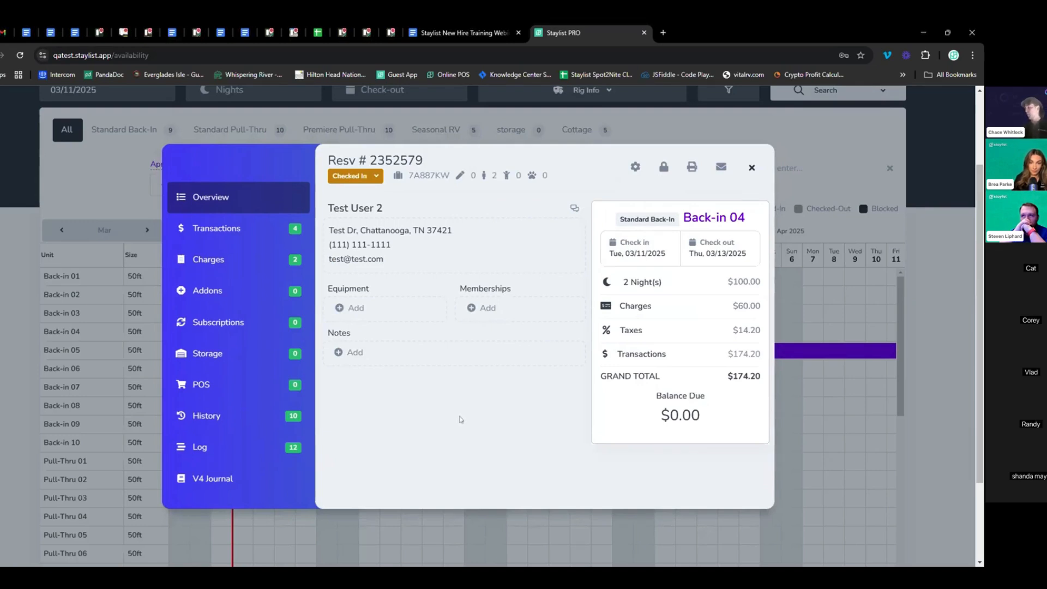
Cancel Back-in 04 with a $55 flat cancellation fee and Send Cancellation Email unchecked
left_click(634, 169)
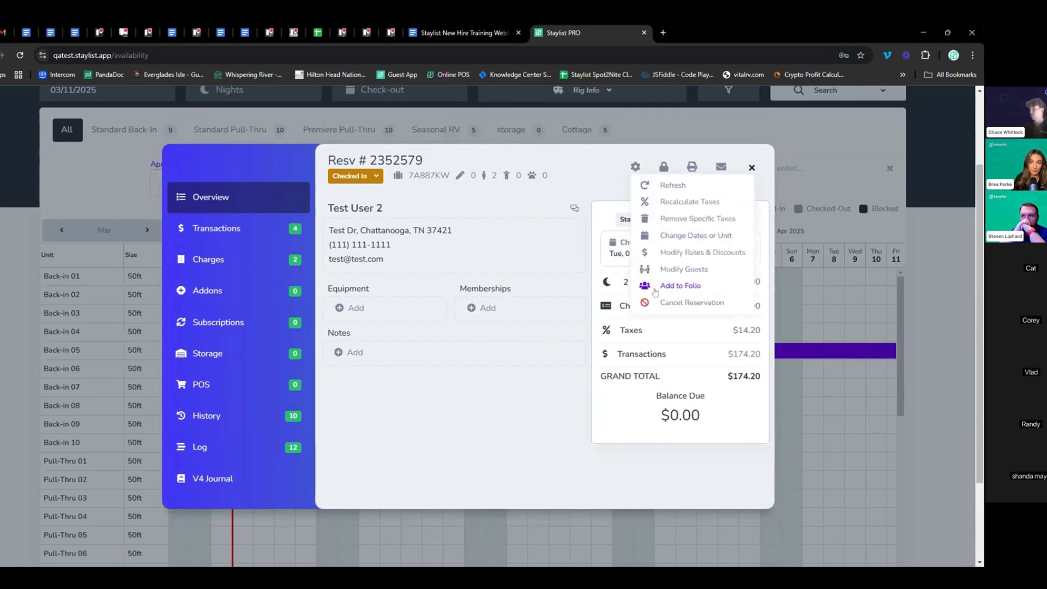
left_click(682, 304)
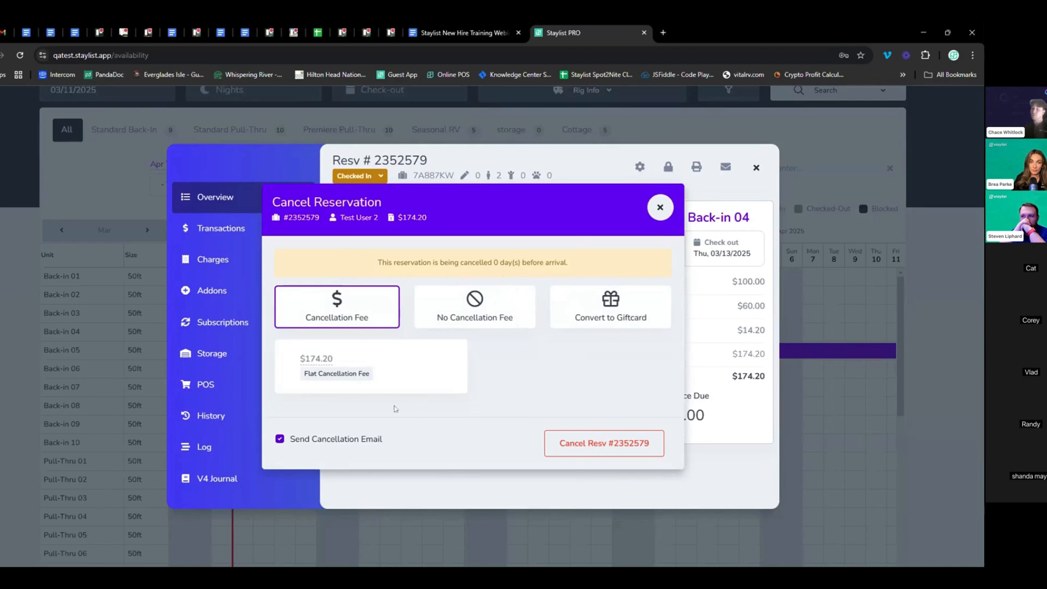
left_click(336, 440)
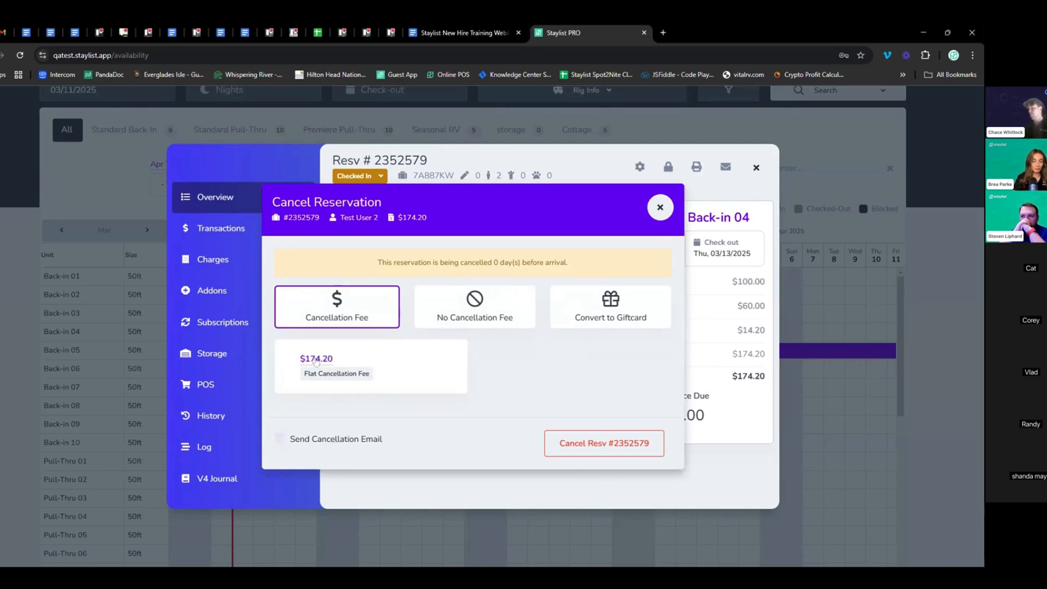
left_click(316, 360)
left_click_drag(340, 358, 278, 366)
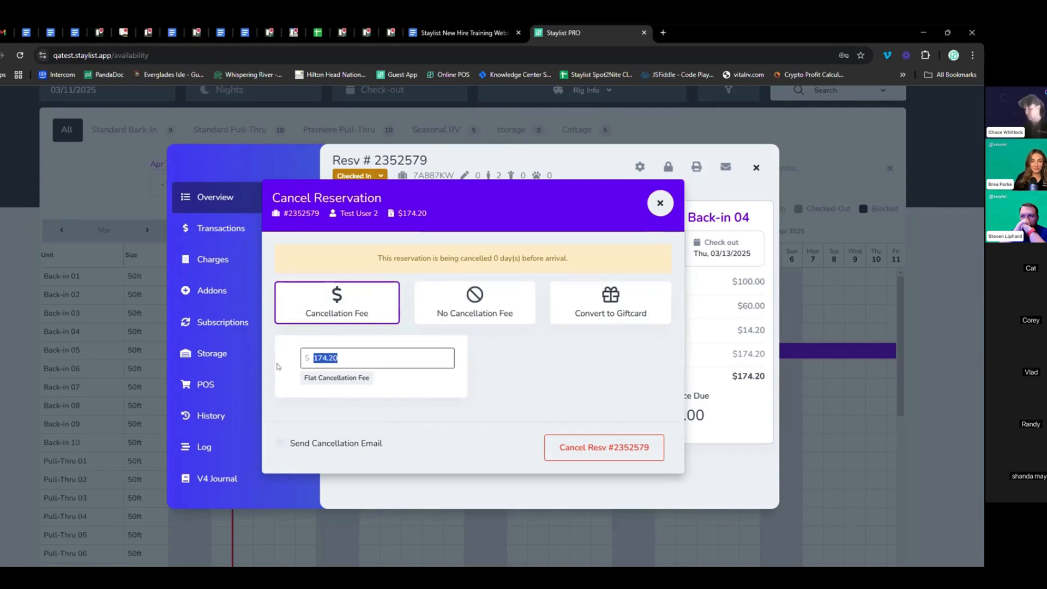
type("55")
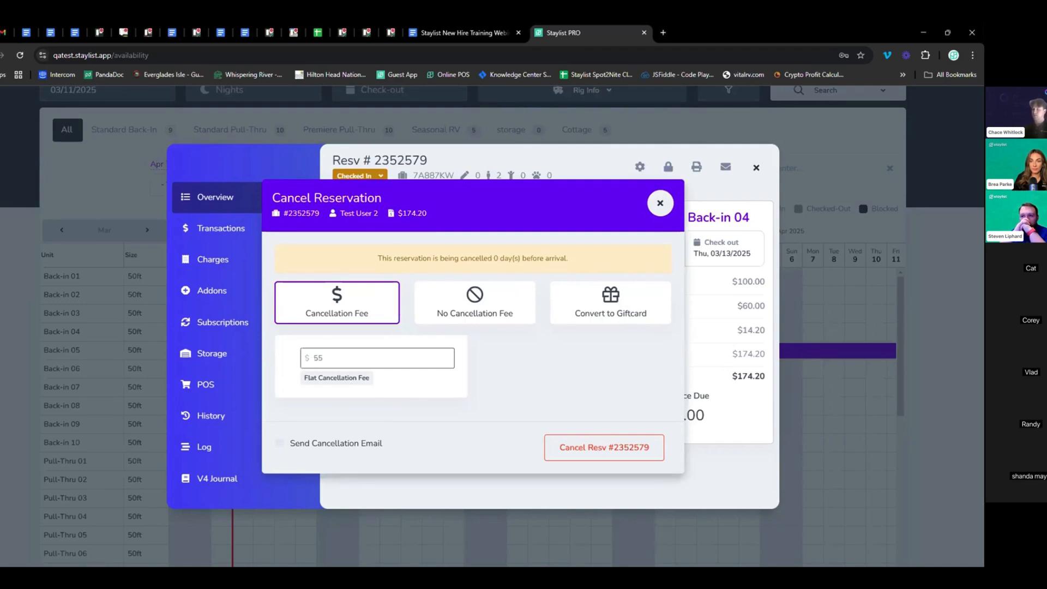
left_click(591, 319)
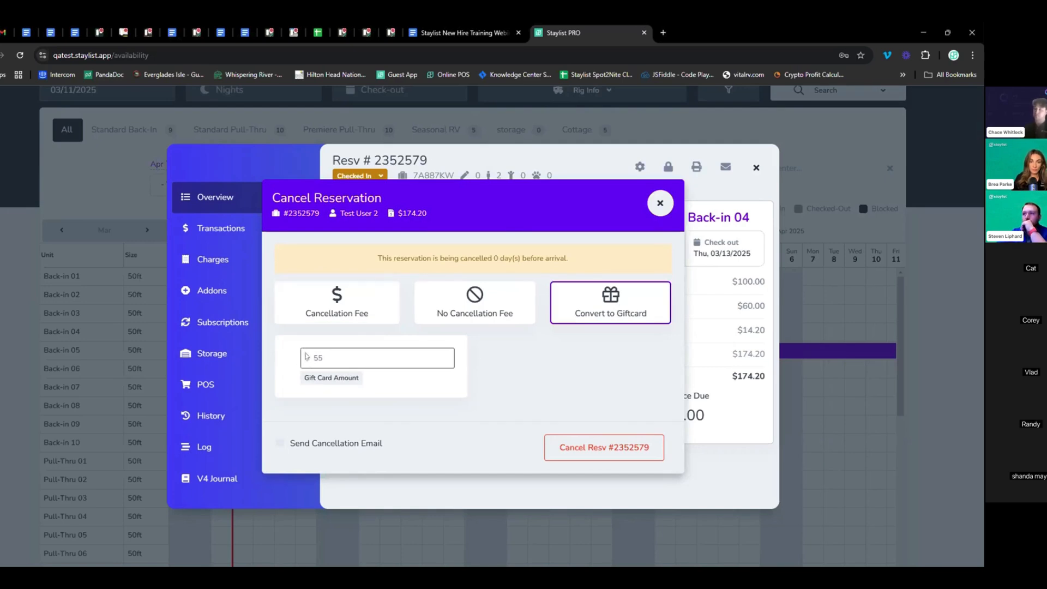
left_click(350, 297)
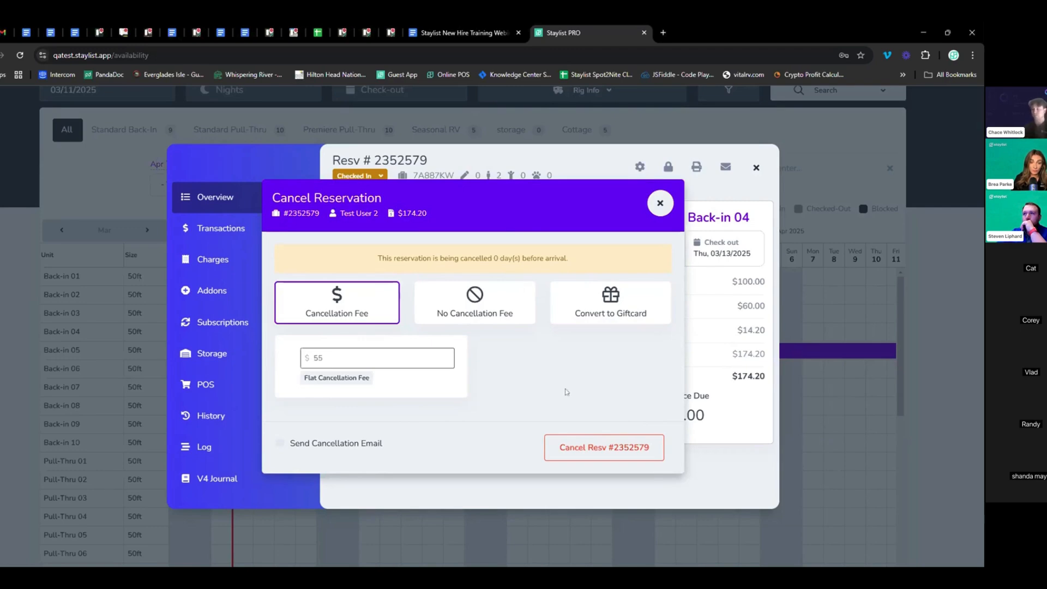
left_click(610, 449)
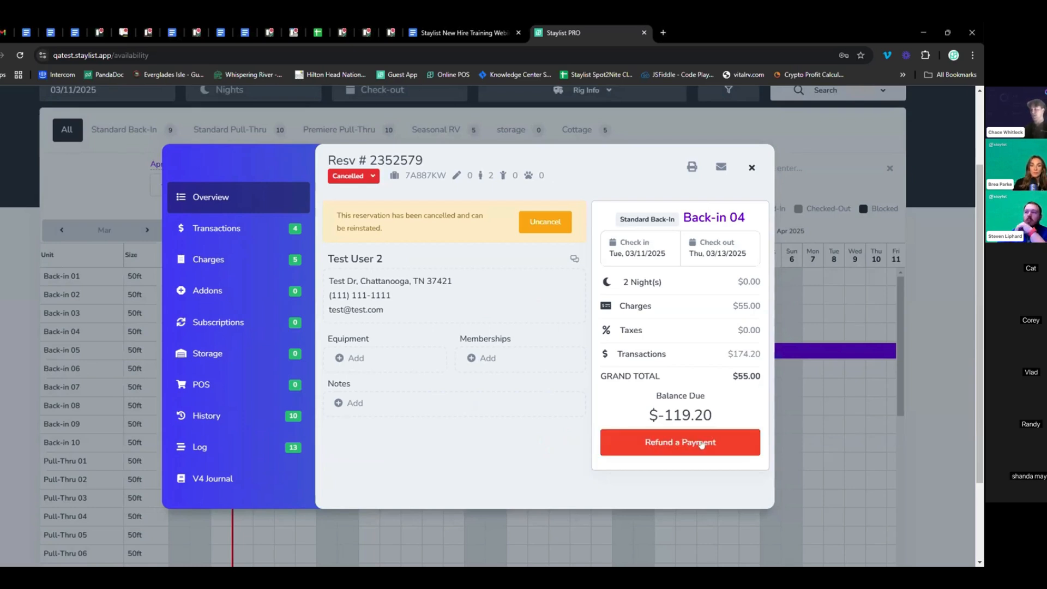
Refund $119.20 in cash against the $140.00 cash payment on the cancelled Back-in 04
left_click(702, 445)
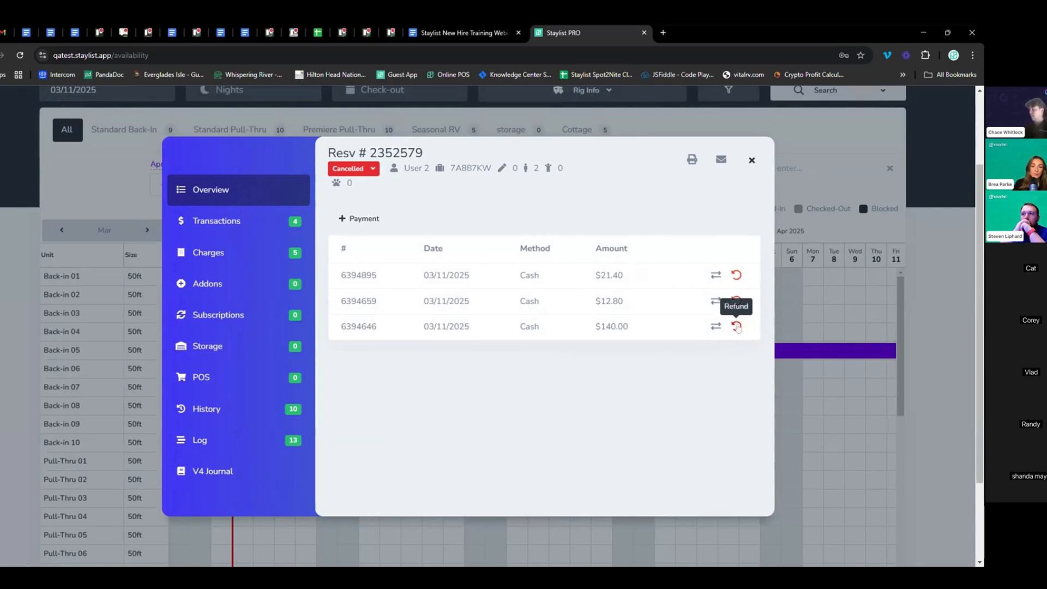
left_click(737, 326)
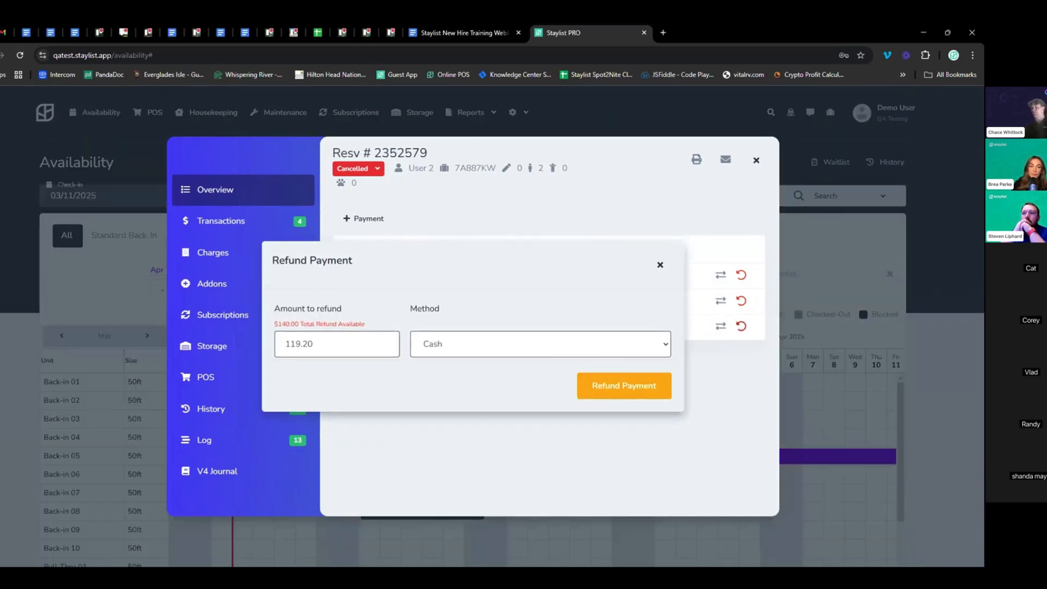
left_click_drag(315, 345, 284, 344)
left_click(425, 374)
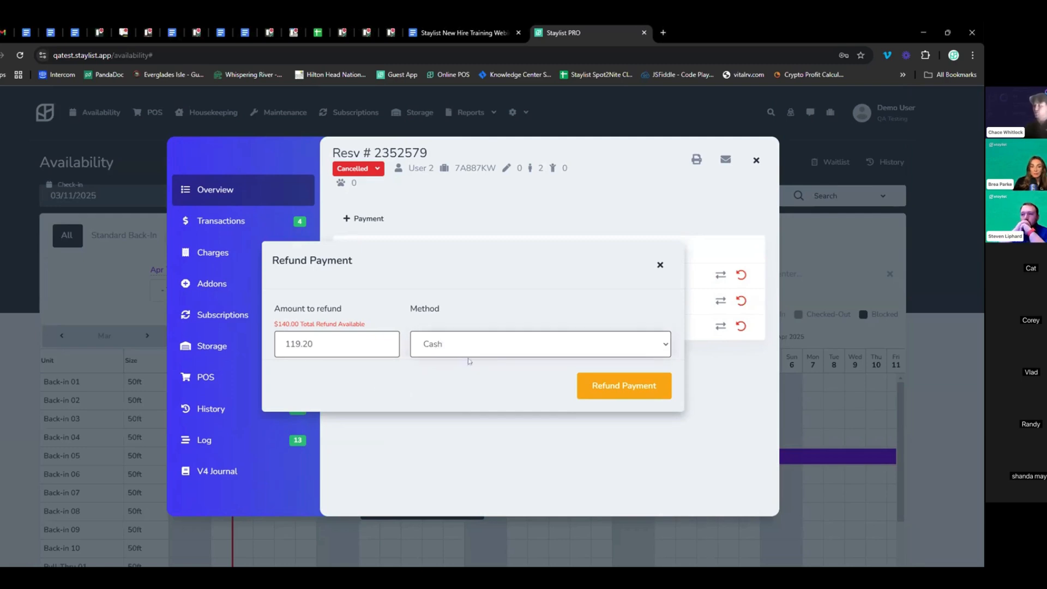
key("Down")
key("Down")
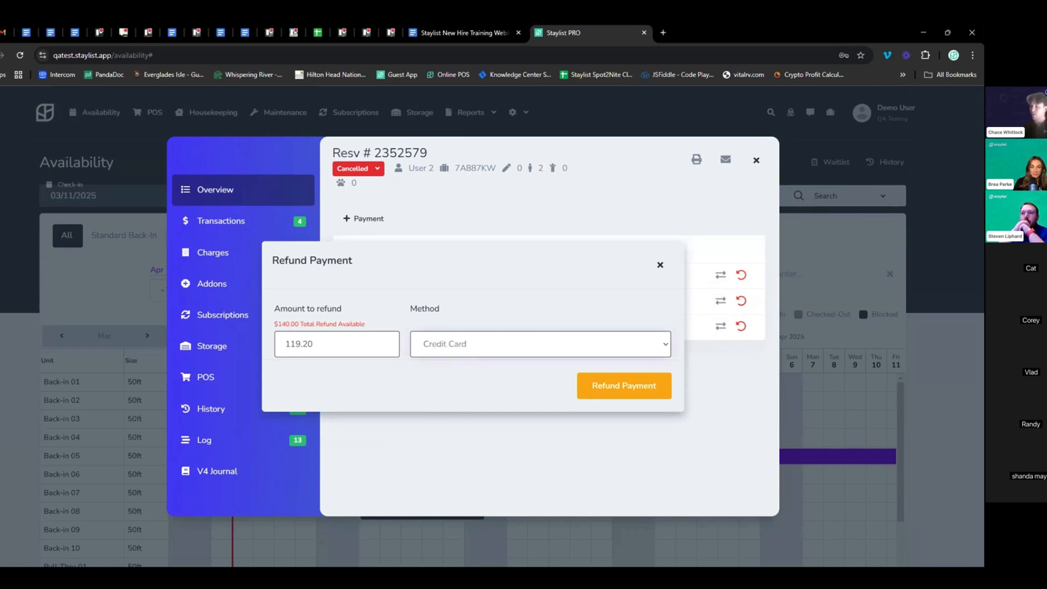
key("Up")
key("Up")
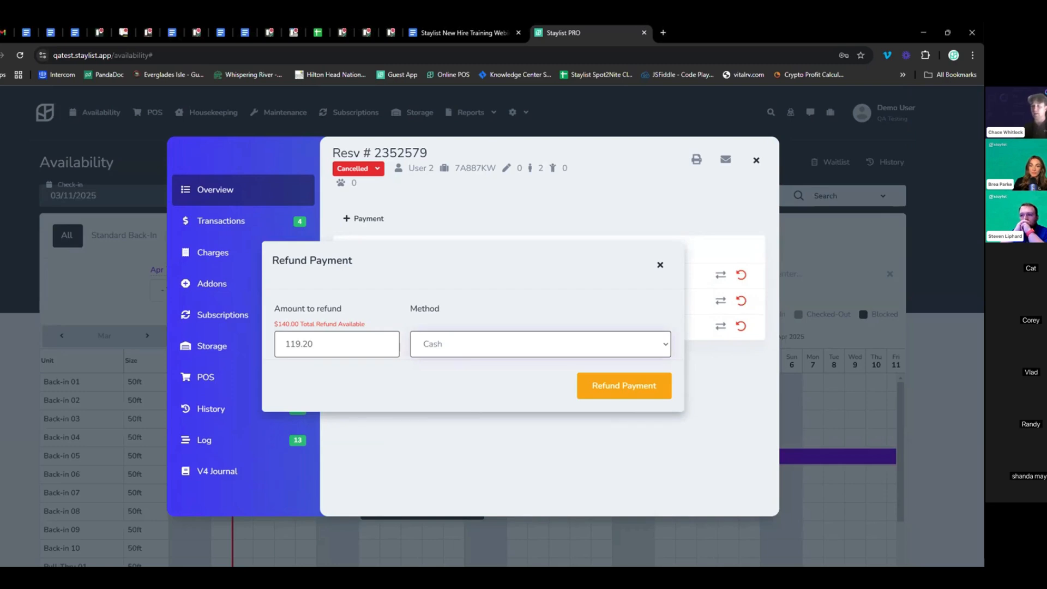
key("Down")
key("Down")
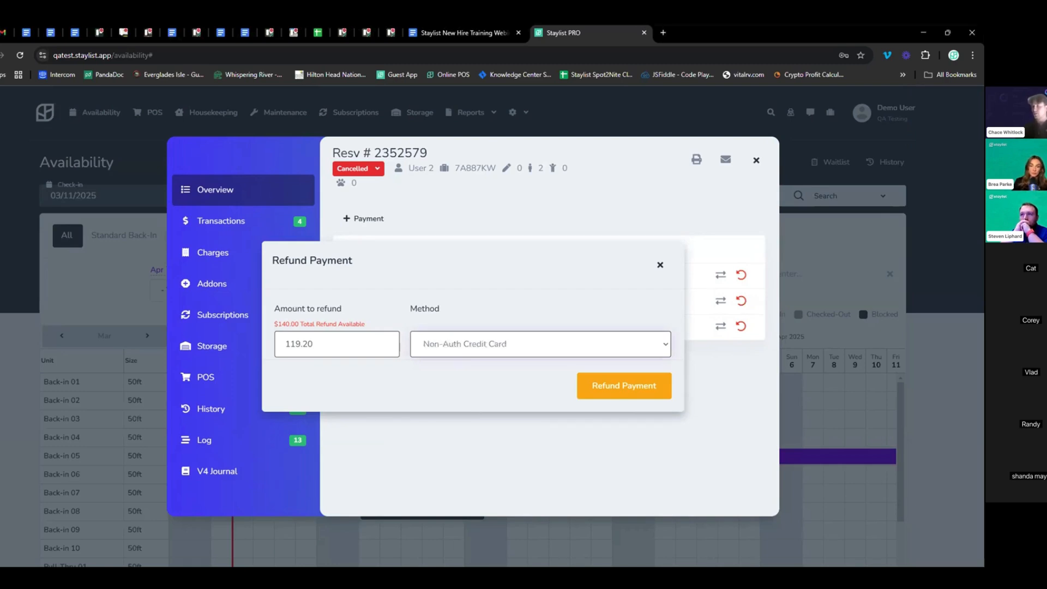
key("Down")
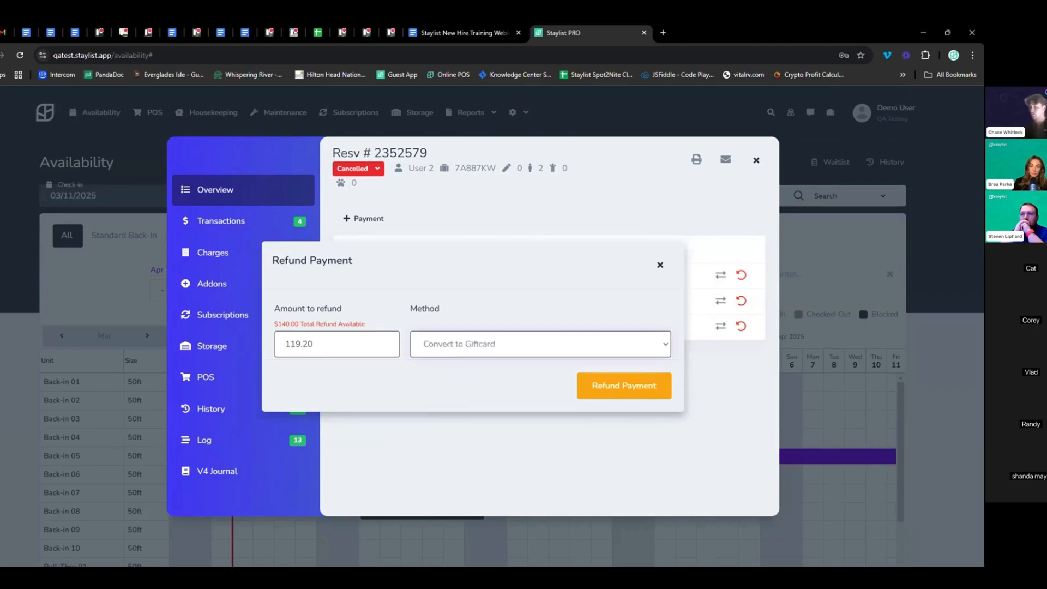
key("Down")
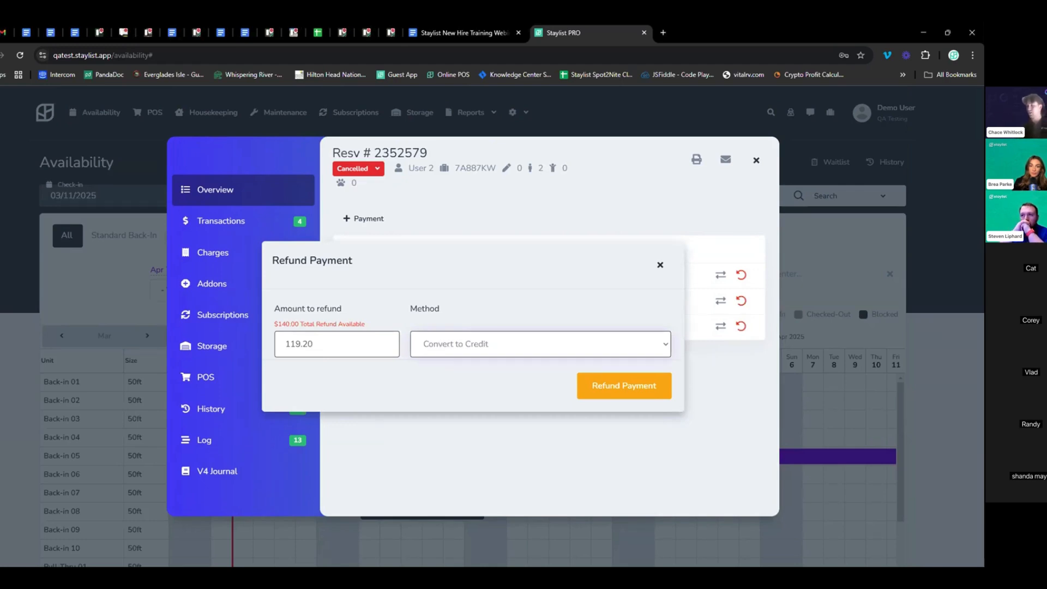
key("Up")
key("Up")
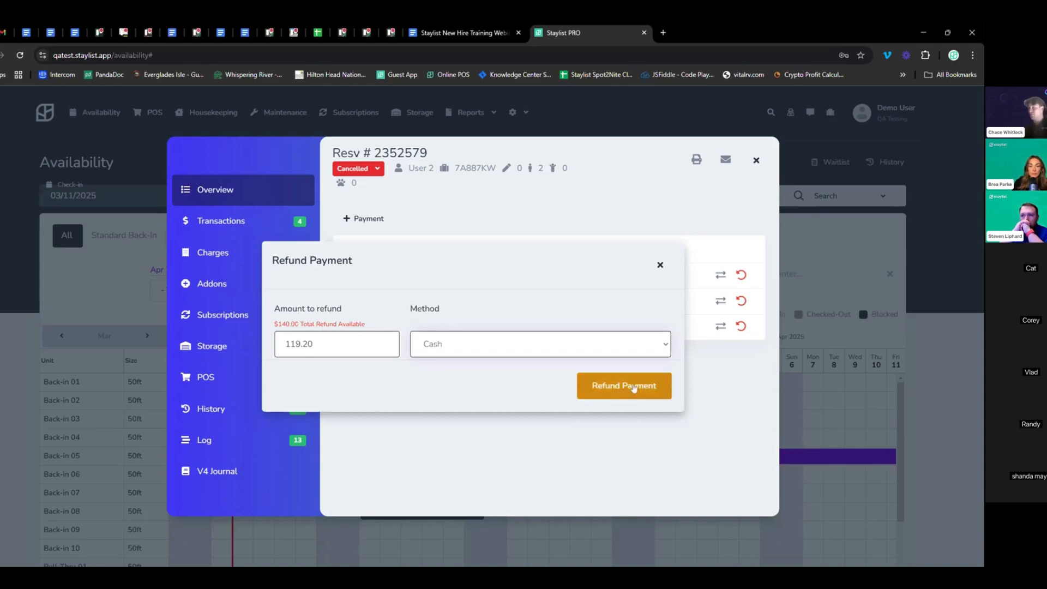
left_click(624, 389)
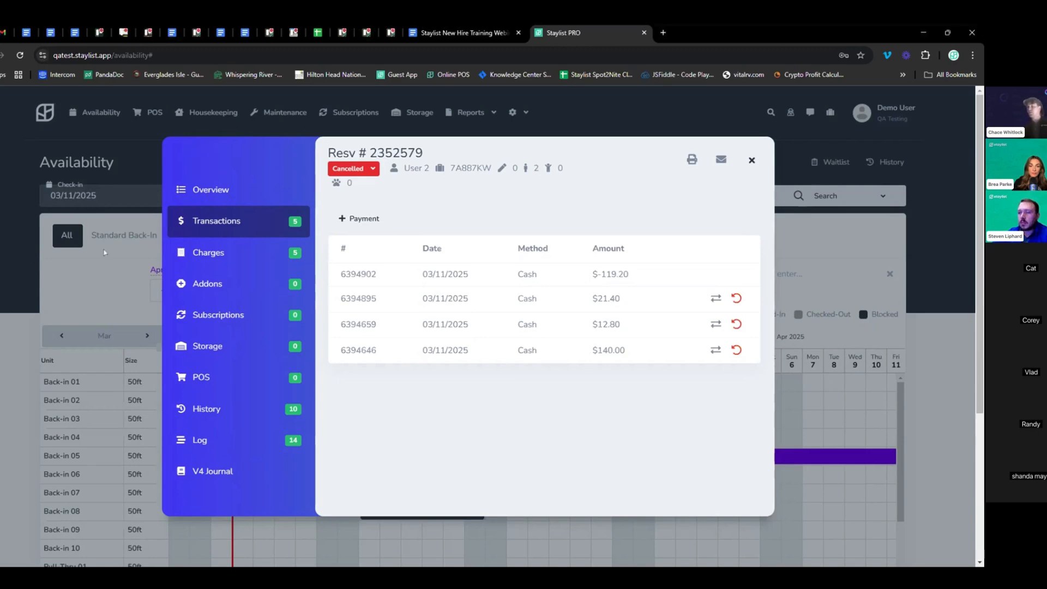
Close the cancelled reservation, open the Back-in 02 booking and show its gear actions menu
left_click(93, 236)
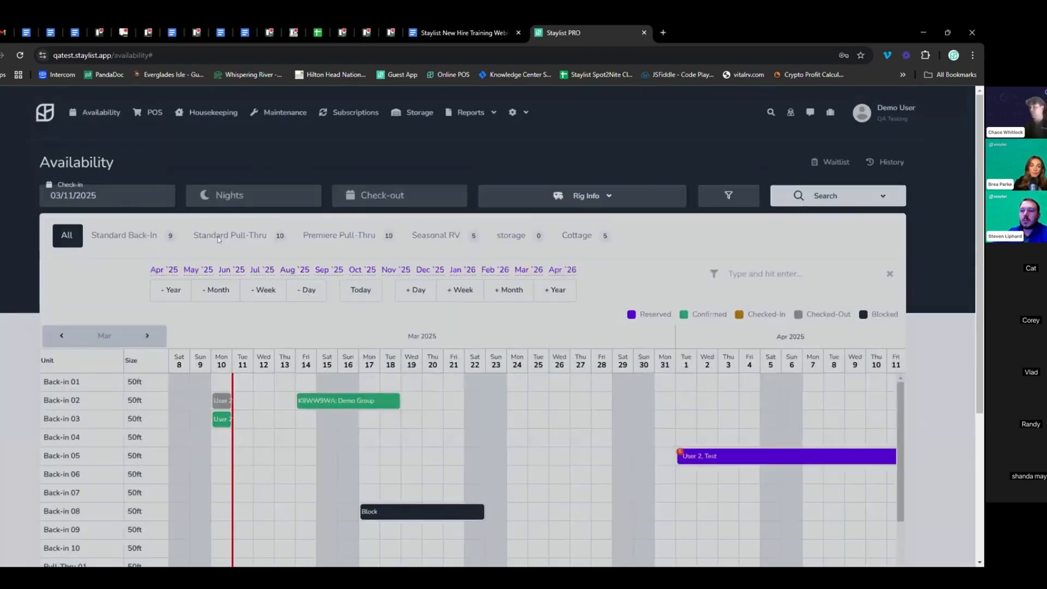
scroll(306, 132, "down", 3)
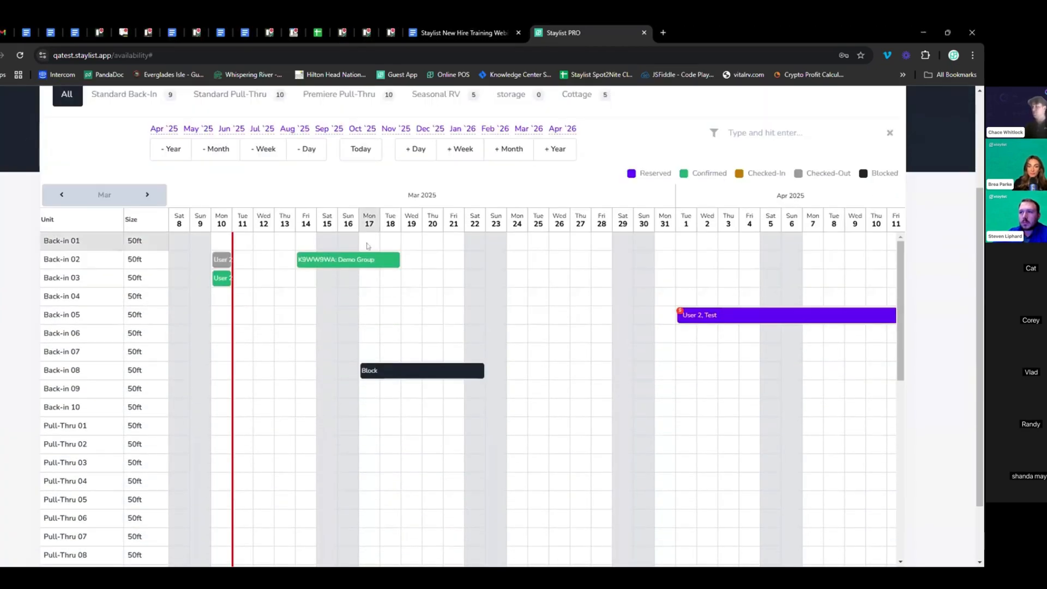
left_click(342, 260)
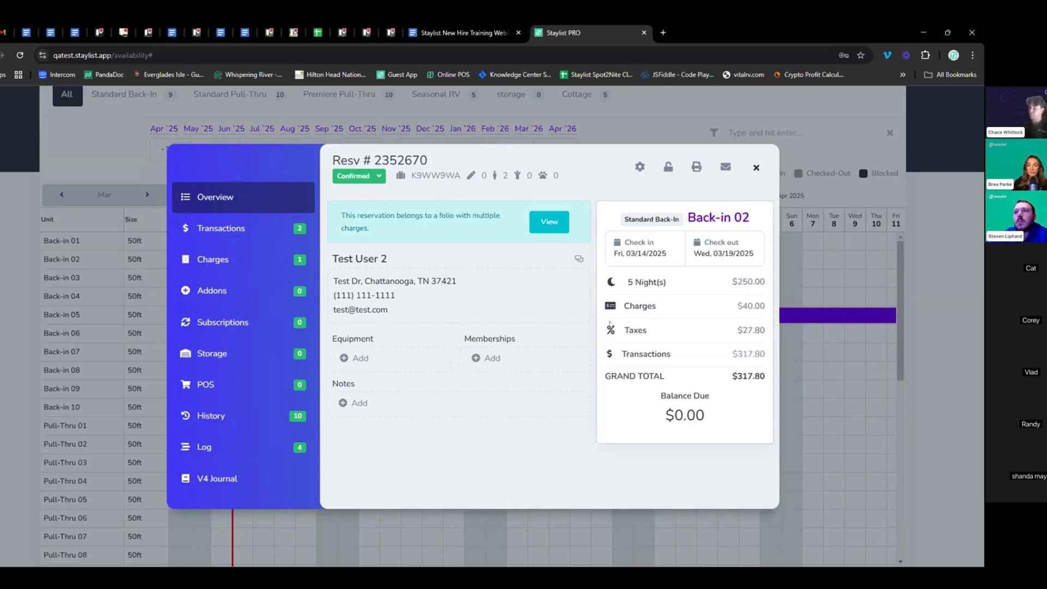
left_click(640, 168)
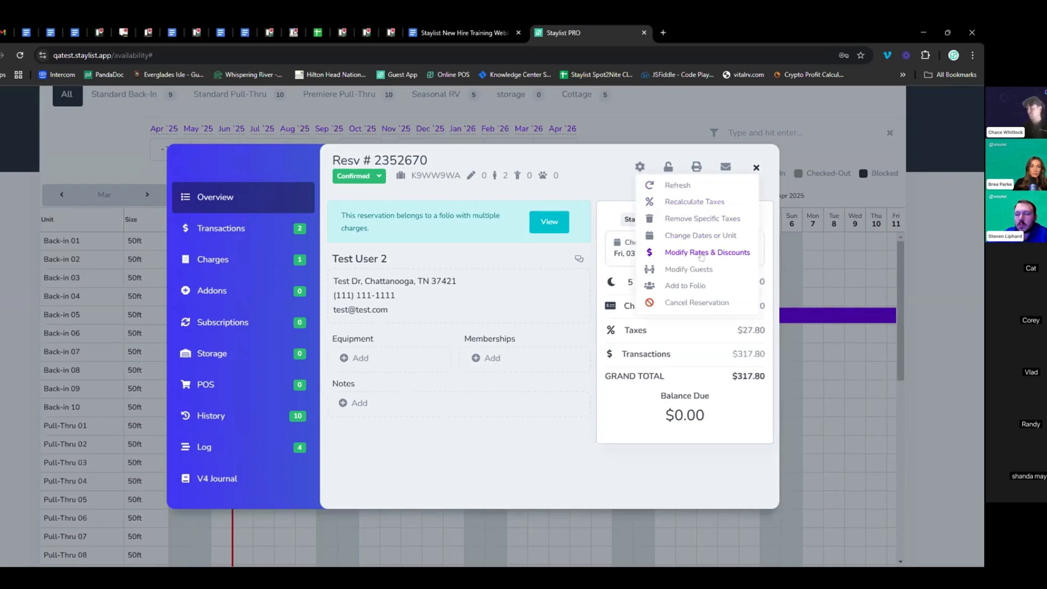
In Modify Rates & Discounts, uncheck Rates, Requote new nights and Charges, and expand Discounts
left_click(701, 253)
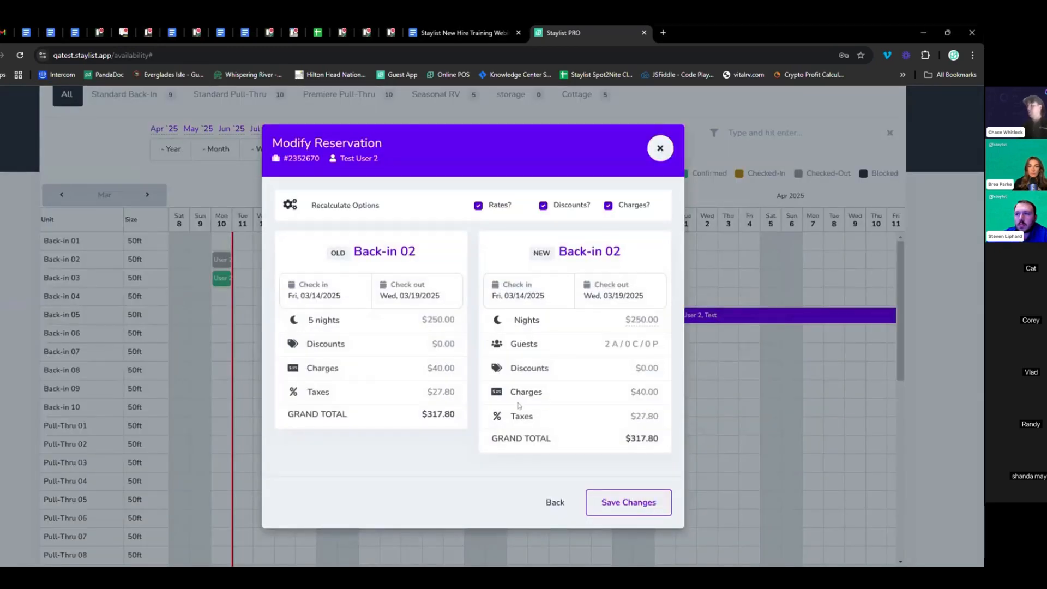
left_click(478, 205)
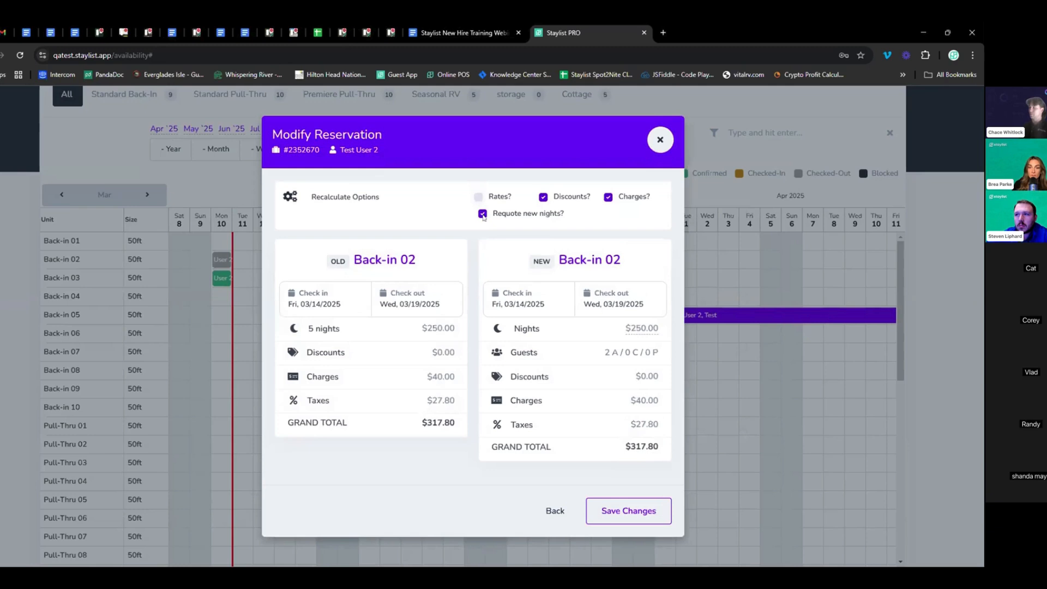
left_click(483, 217)
left_click(608, 198)
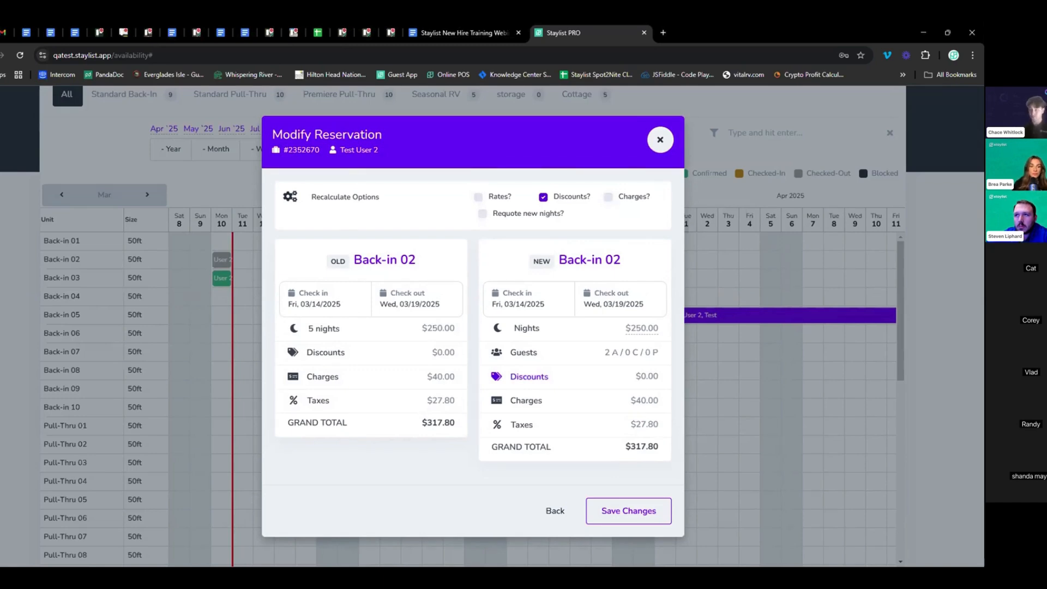
left_click(530, 381)
scroll(514, 396, "down", 1)
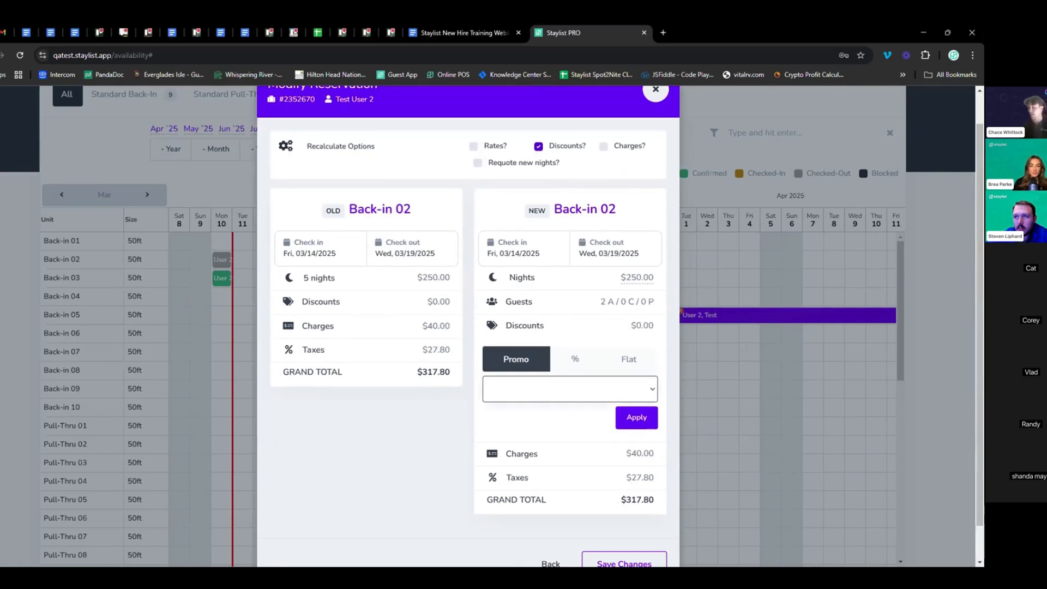
Apply a 10% discount to Back-in 02 and save, bringing its total to $290.30
left_click(579, 362)
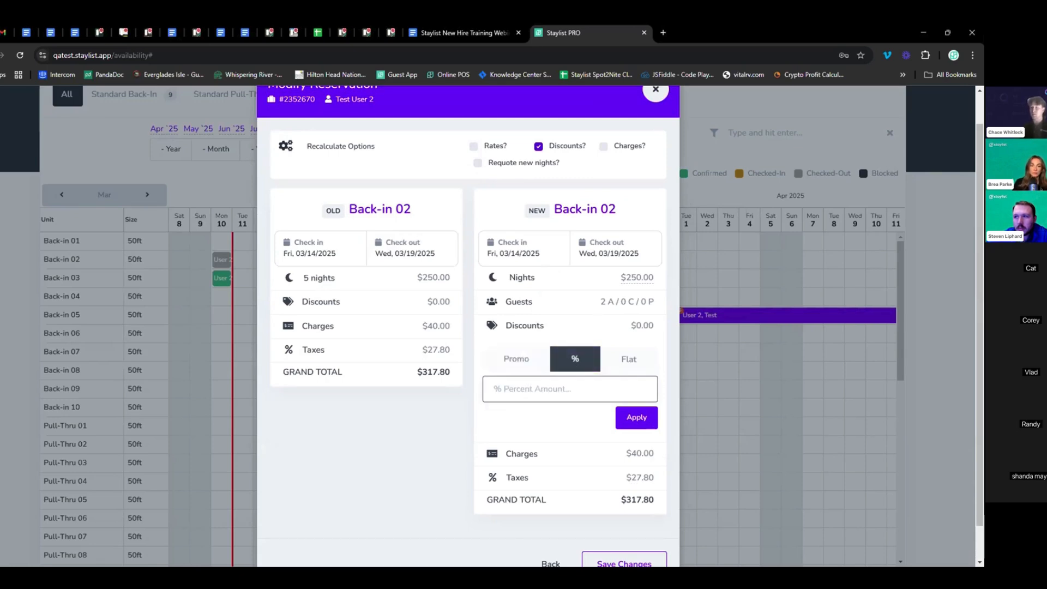
left_click(642, 361)
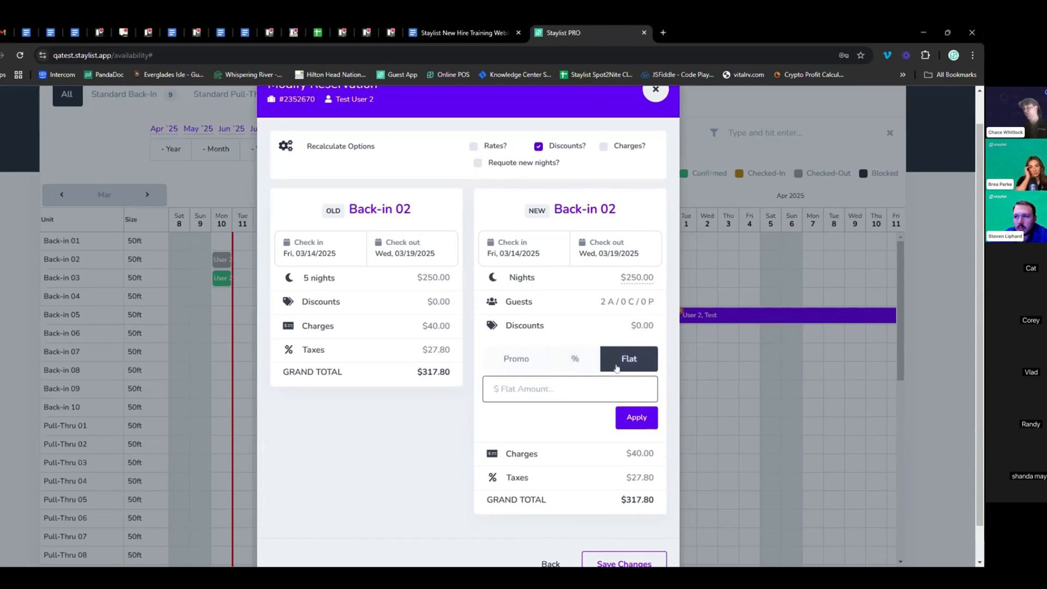
left_click(577, 360)
type("10")
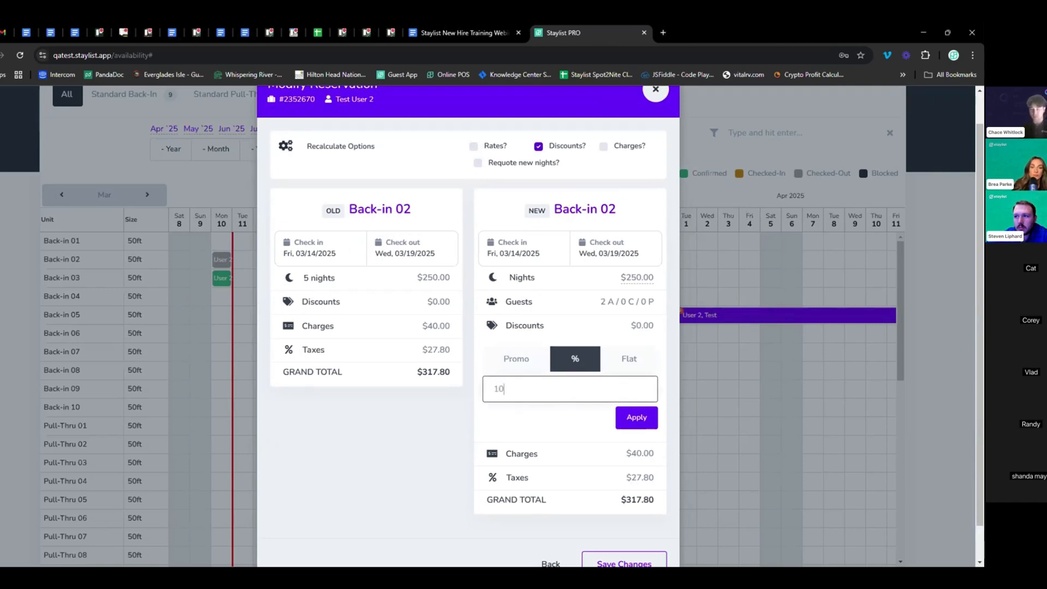
left_click(635, 417)
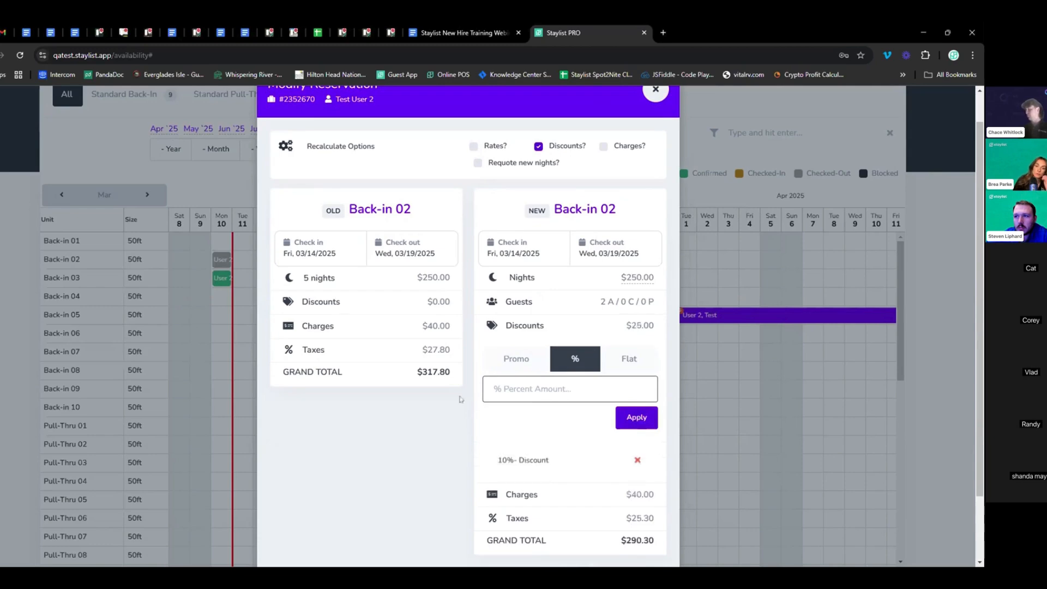
scroll(532, 349, "down", 1)
scroll(533, 345, "down", 1)
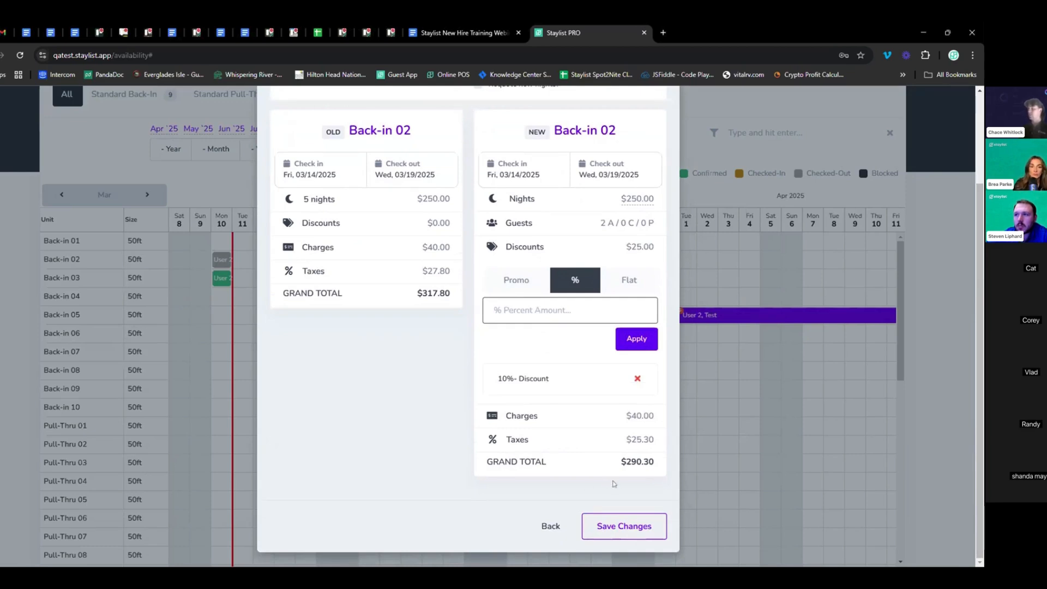
left_click(627, 525)
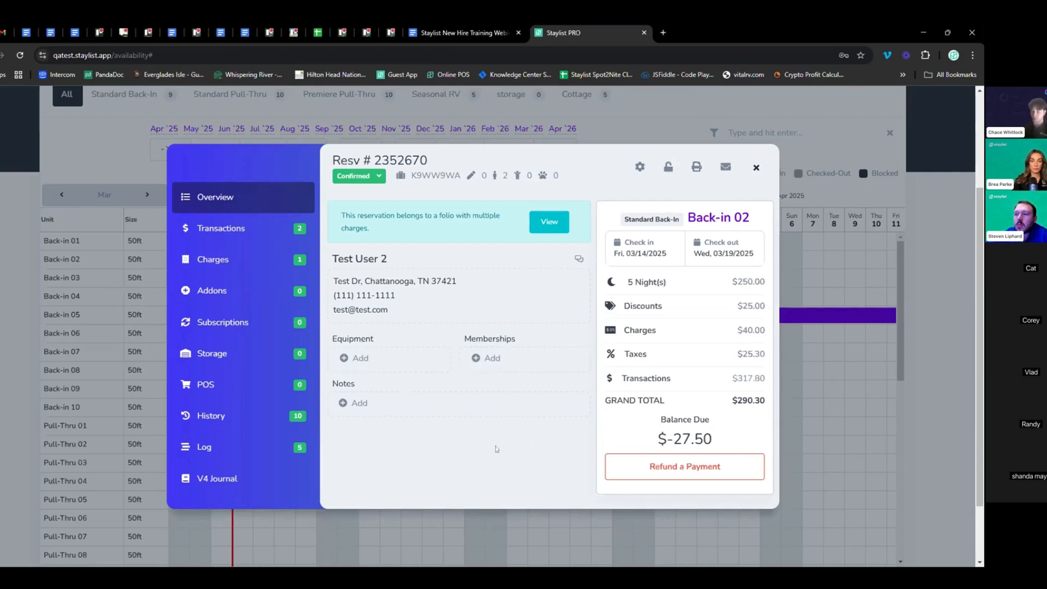
Close the Back-in 02 reservation details after checking its $-27.50 balance due
left_click_drag(718, 439, 647, 439)
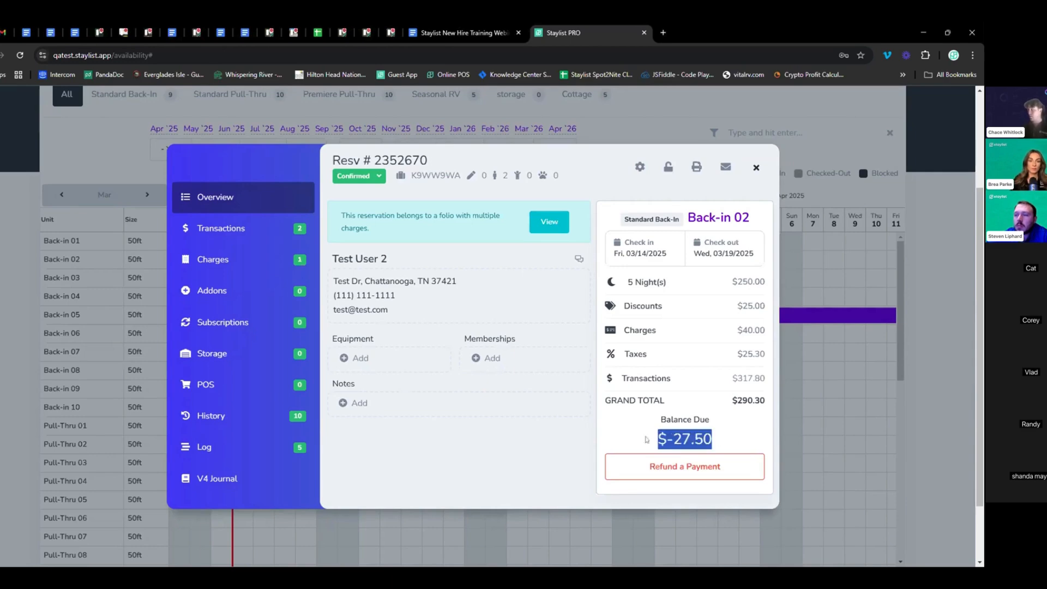
left_click(730, 434)
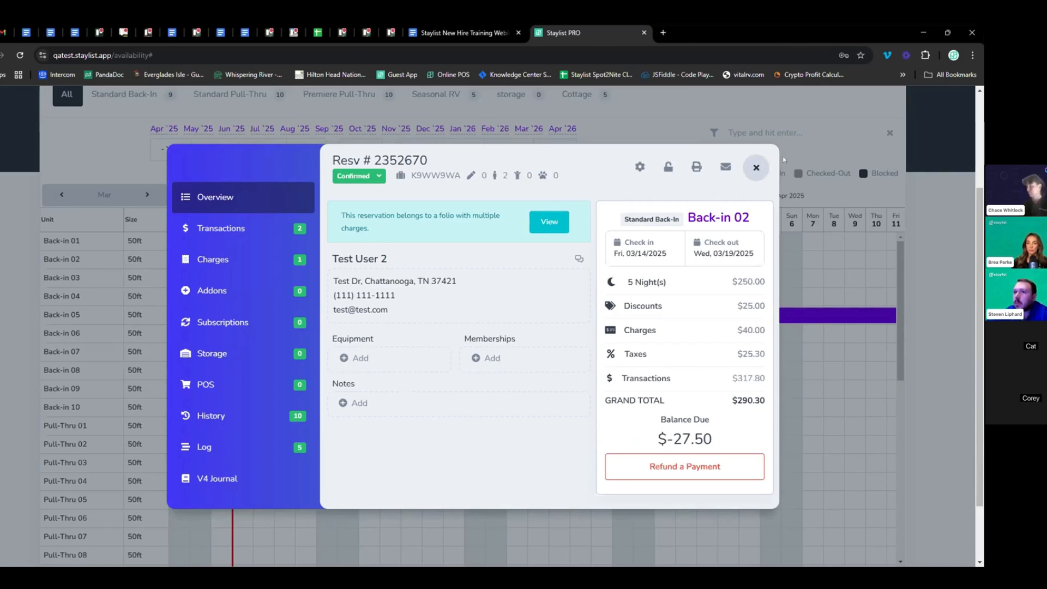
left_click(756, 168)
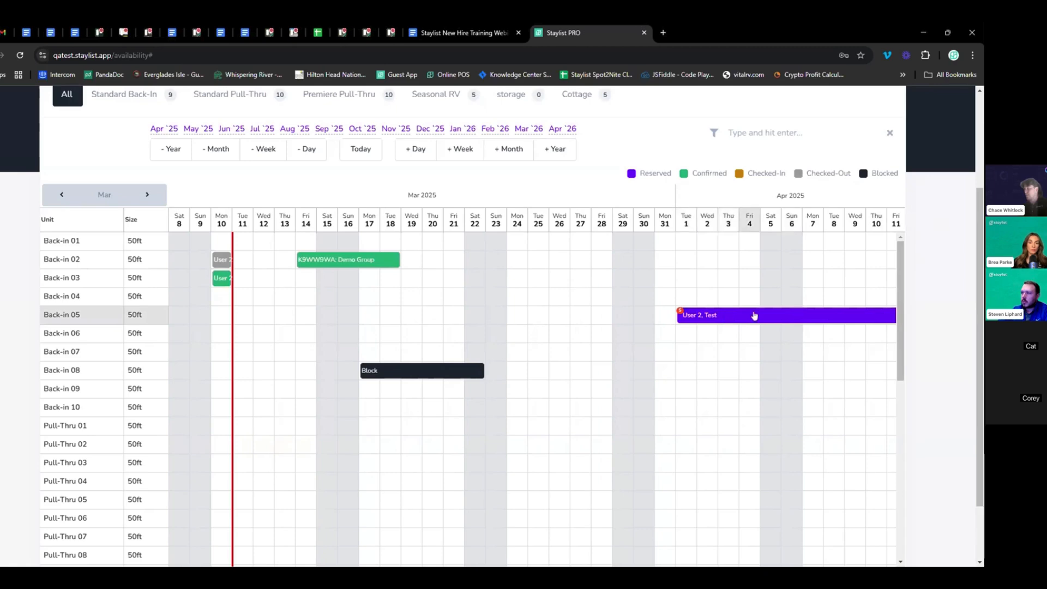
Start a new subscription from the Back-in 05 reservation's Subscriptions section
left_click(714, 316)
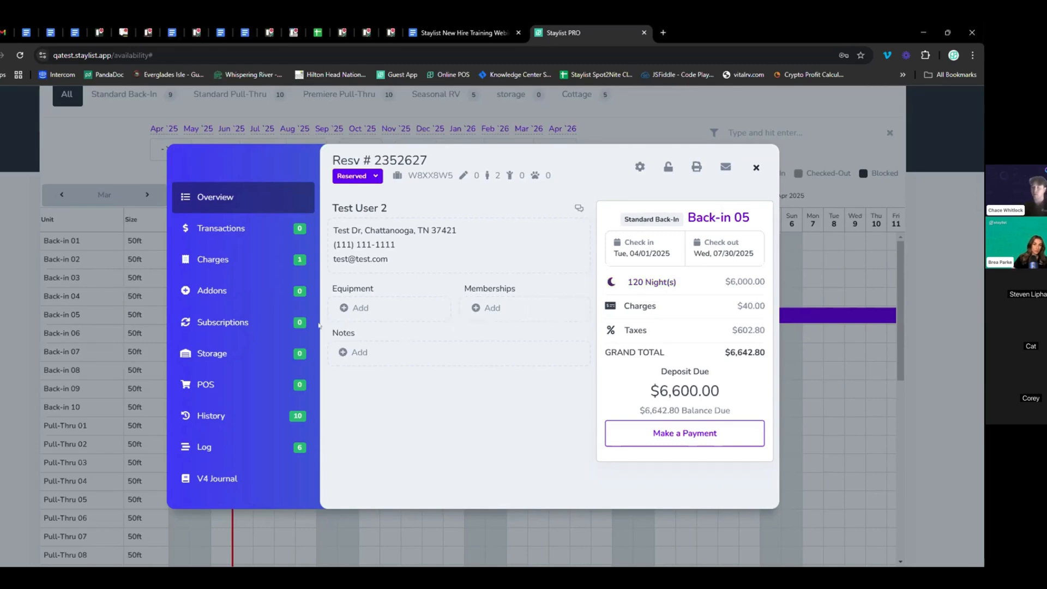
left_click(217, 323)
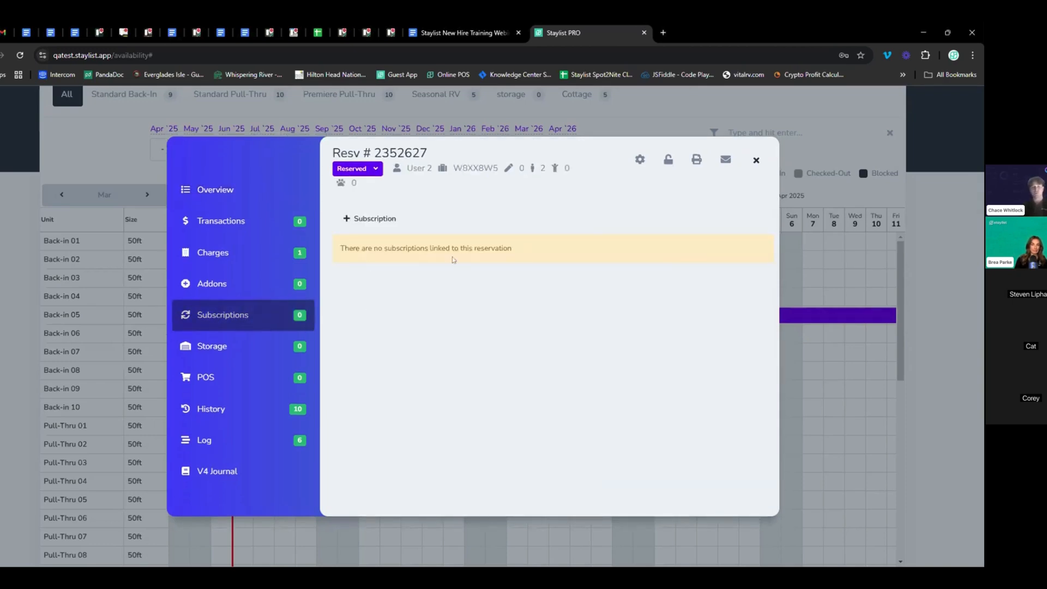
left_click(375, 219)
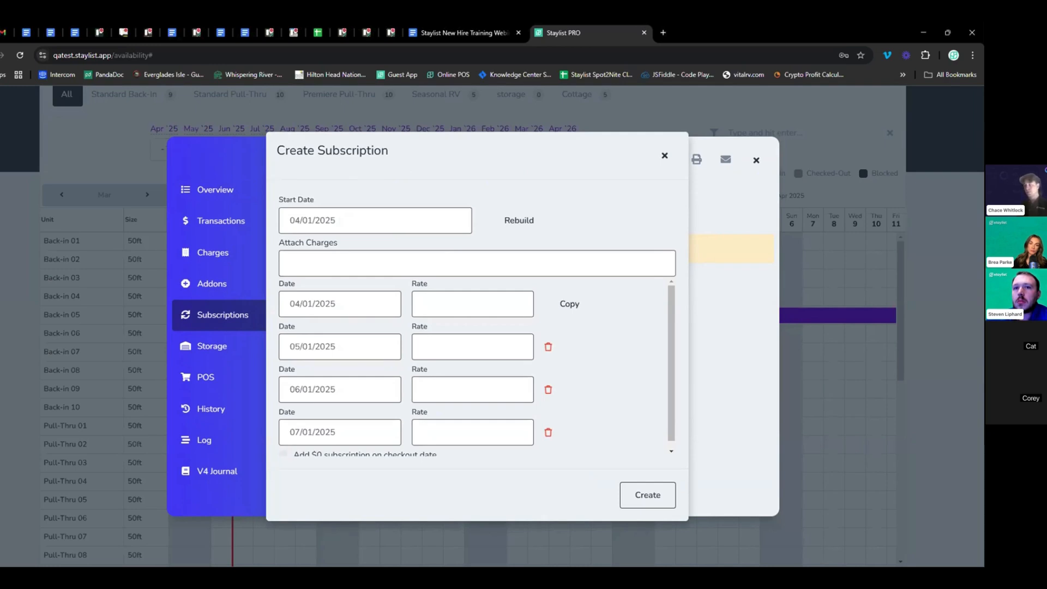
Set every monthly rate from 04/01 to 07/01/2025 to 1000 and create the subscription
scroll(554, 311, "down", 1)
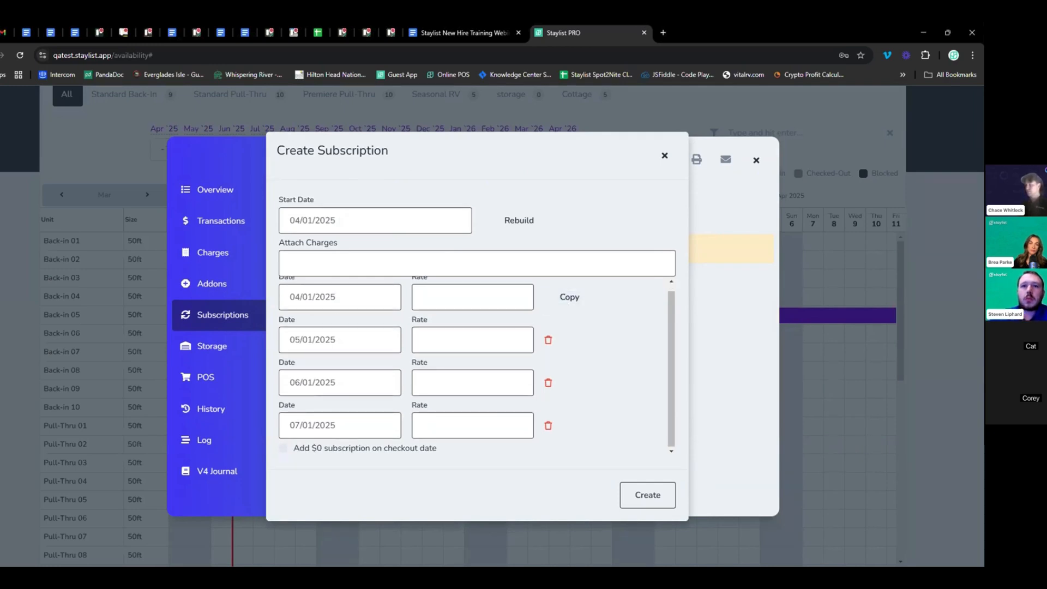
scroll(274, 301, "up", 1)
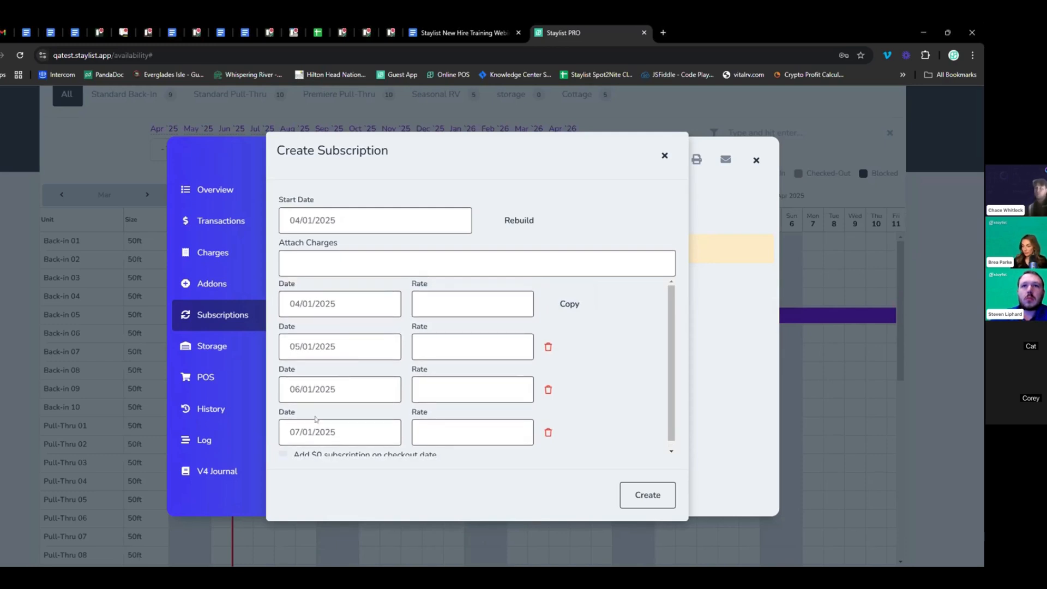
scroll(355, 362, "down", 1)
scroll(304, 320, "up", 1)
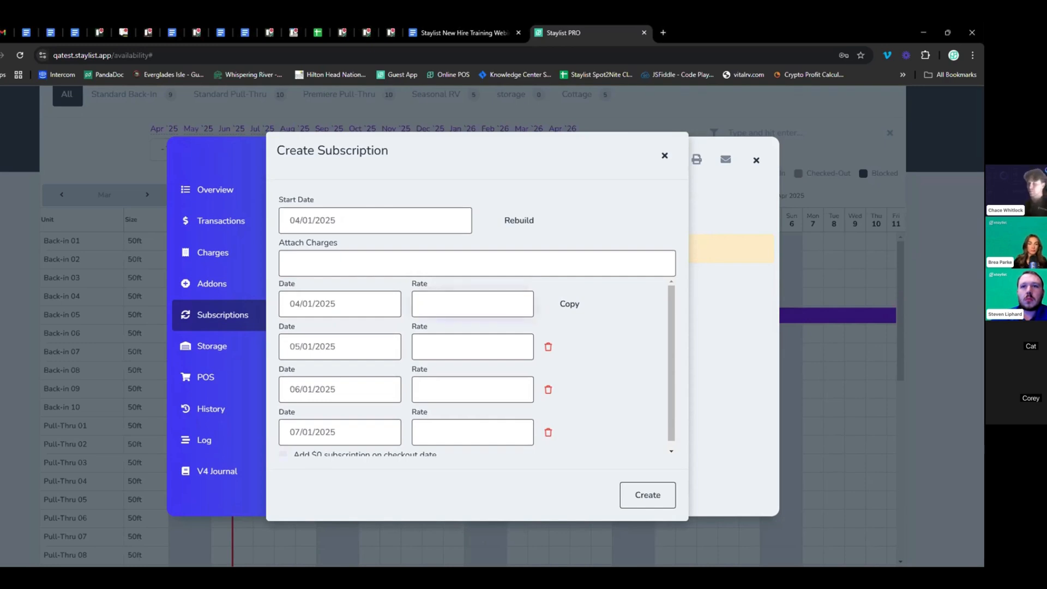
type("1000")
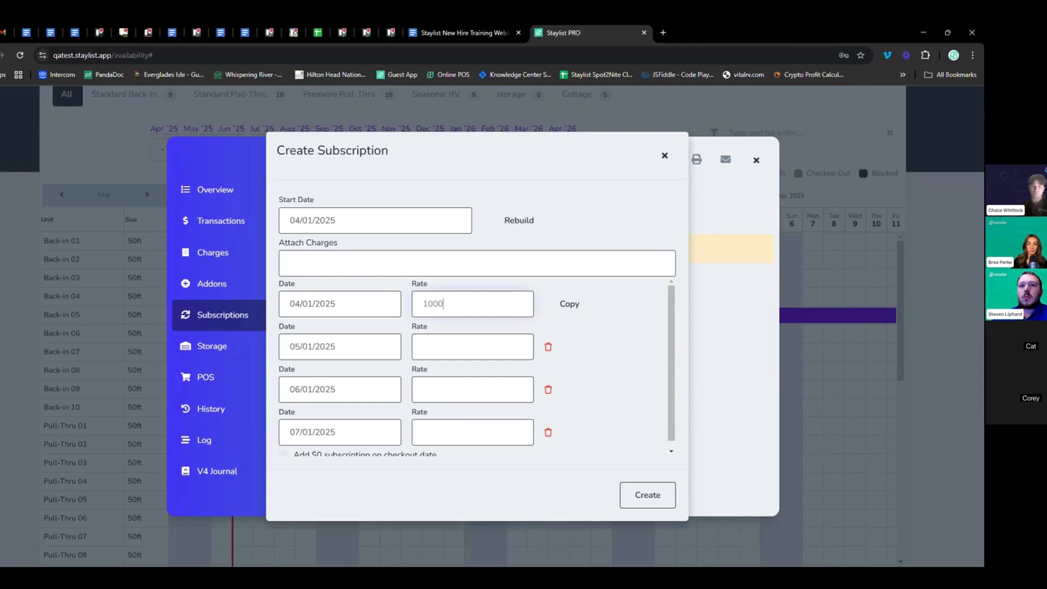
left_click(568, 304)
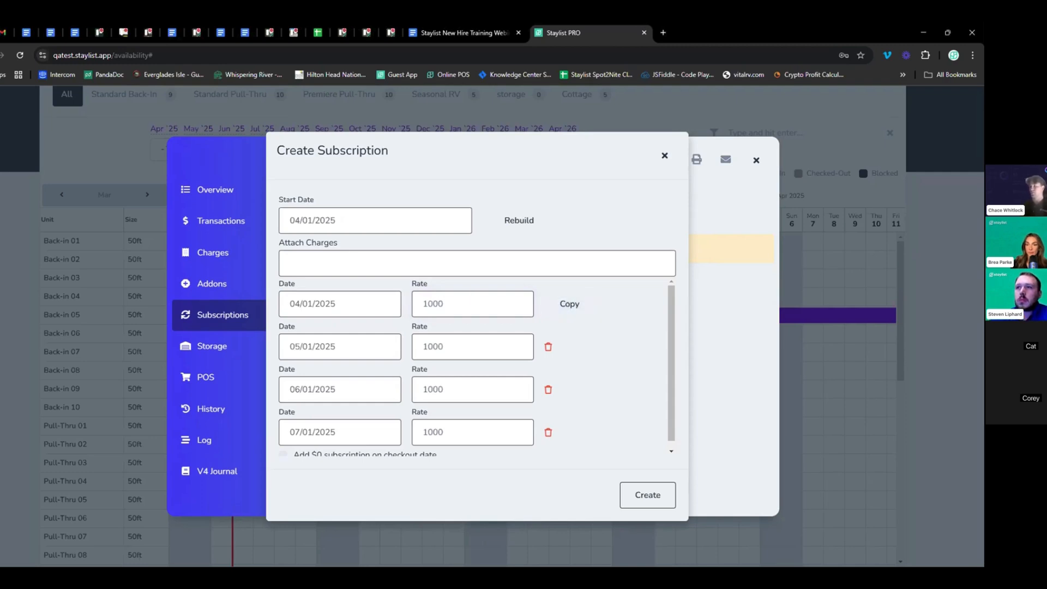
scroll(477, 366, "down", 1)
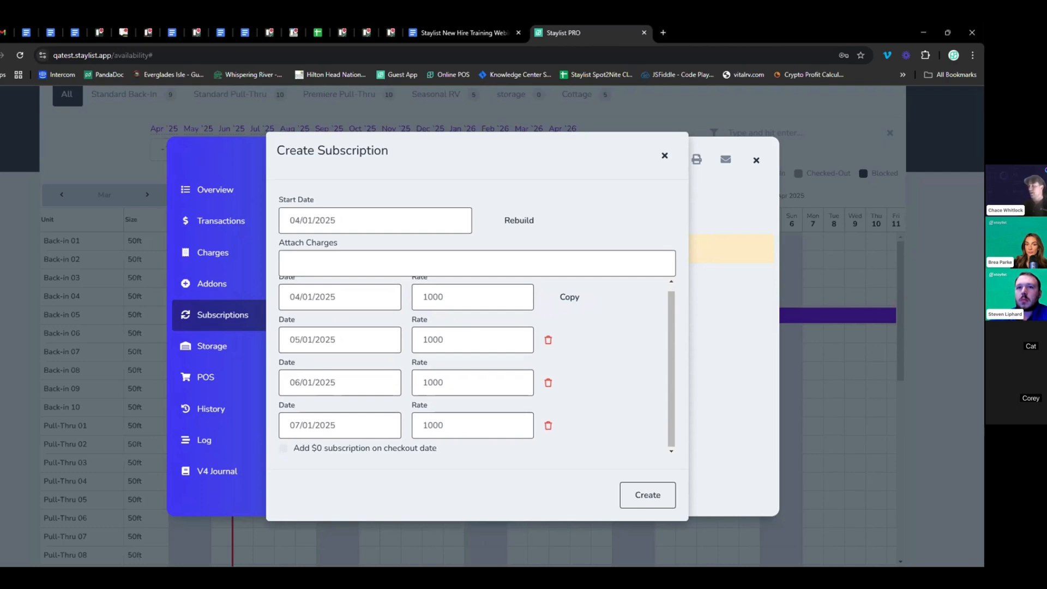
left_click(648, 496)
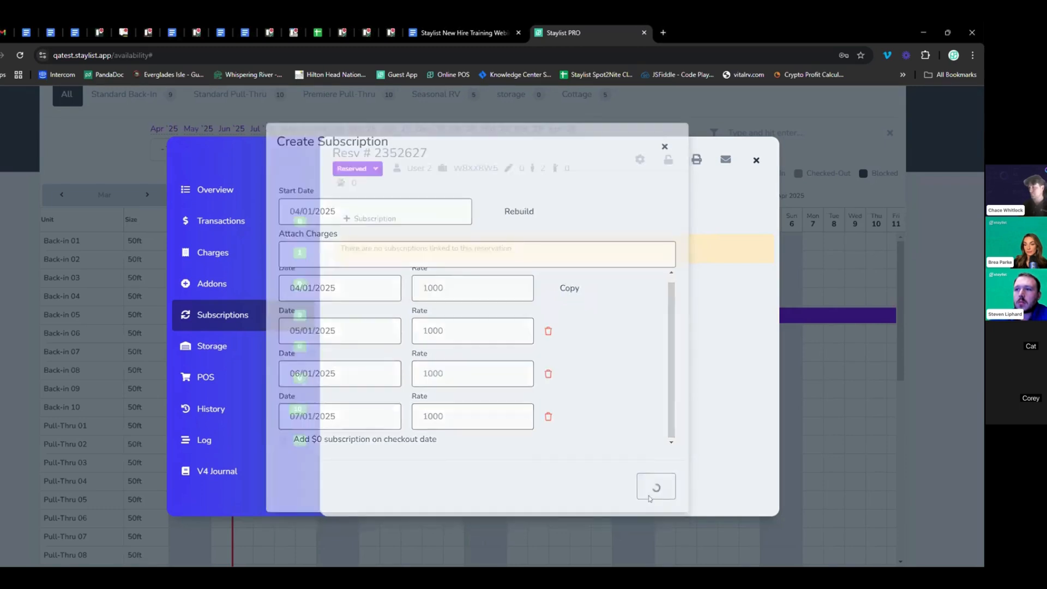
Open the Auto-Charge setup on Subscription #18066
scroll(513, 198, "down", 1)
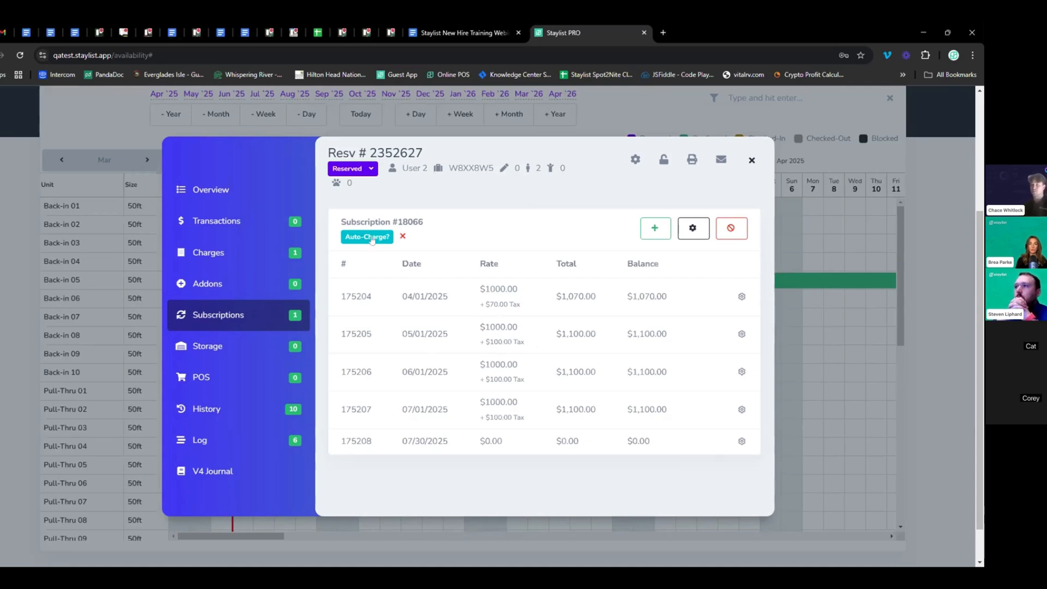
left_click(371, 239)
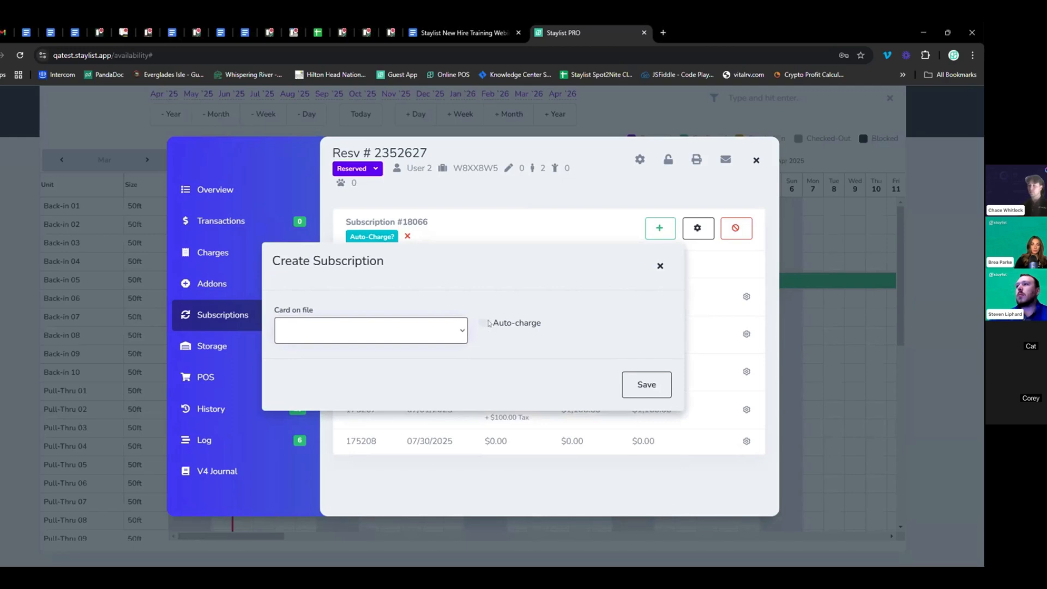
Dismiss the card-on-file dialog without saving, leaving auto-charge off
left_click(659, 271)
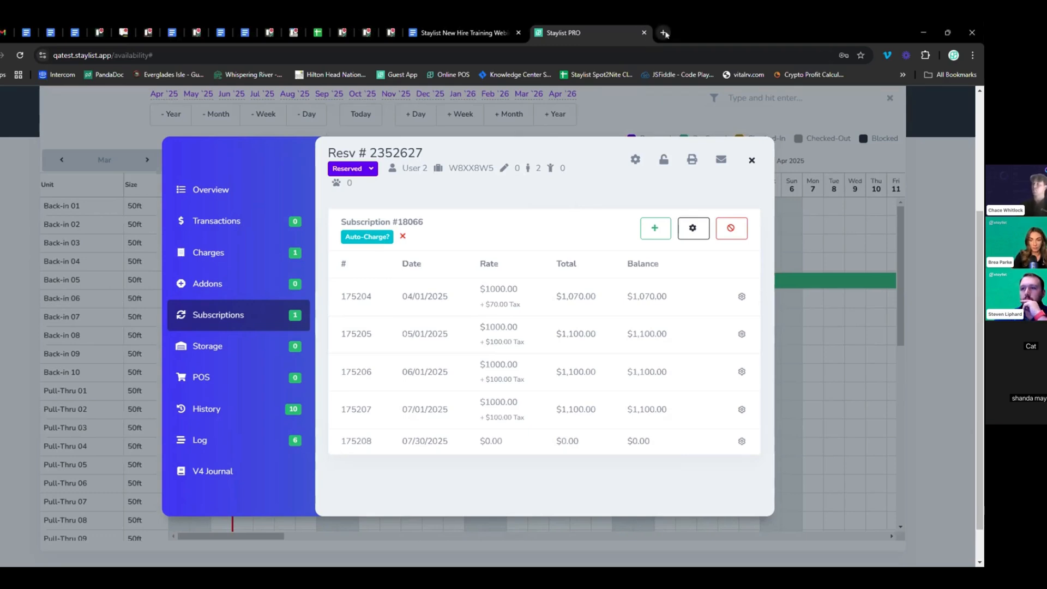
Load the Guest App portal in a new tab and begin entering a card number
left_click(664, 33)
left_click(396, 75)
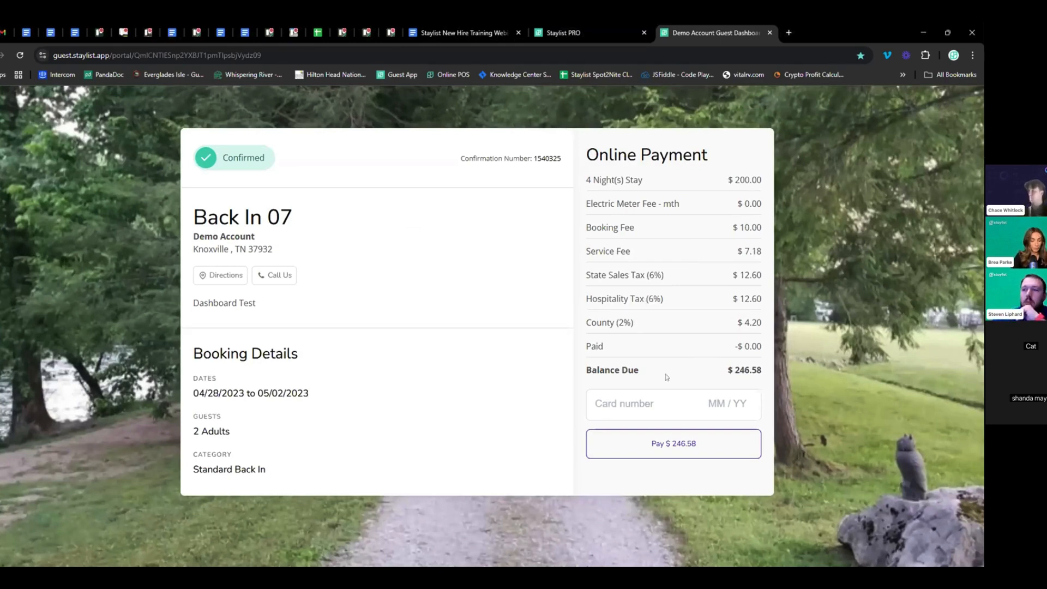
left_click(652, 402)
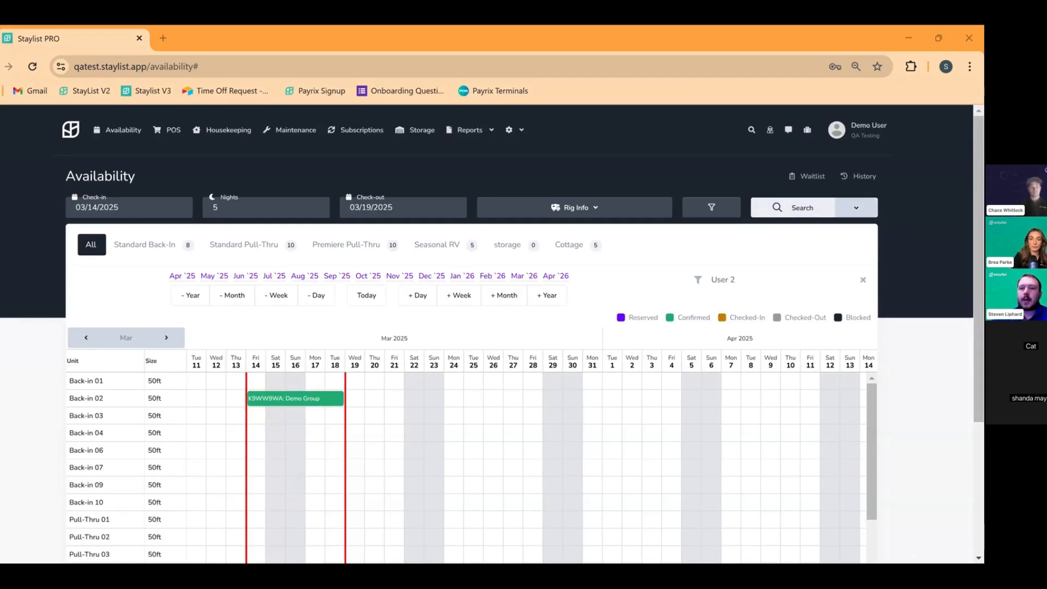
Search the support help for 'Rate' and read the Creating a Rate Code article
scroll(491, 339, "down", 4)
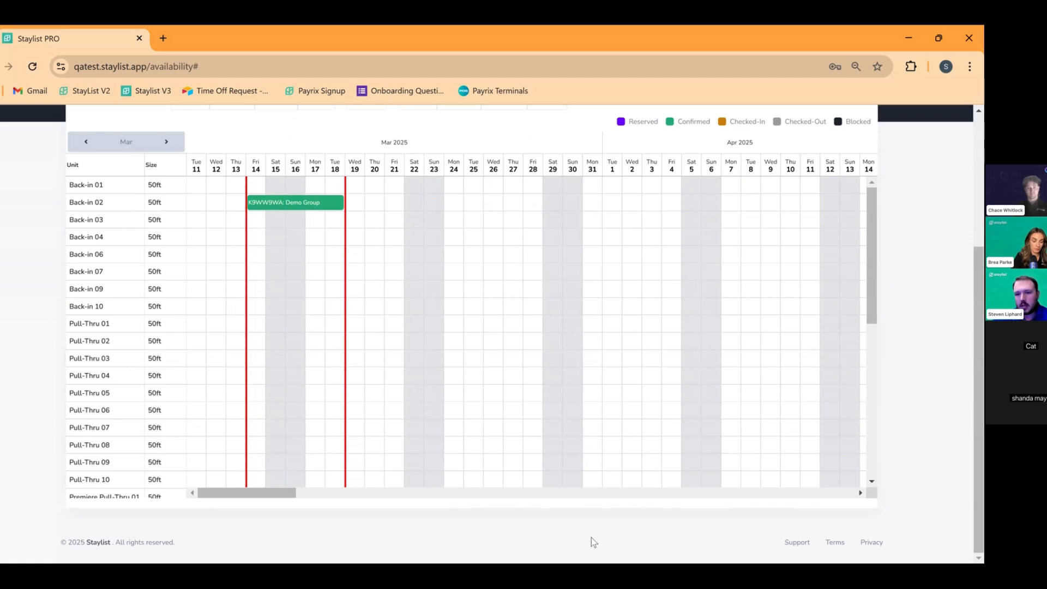
left_click(790, 542)
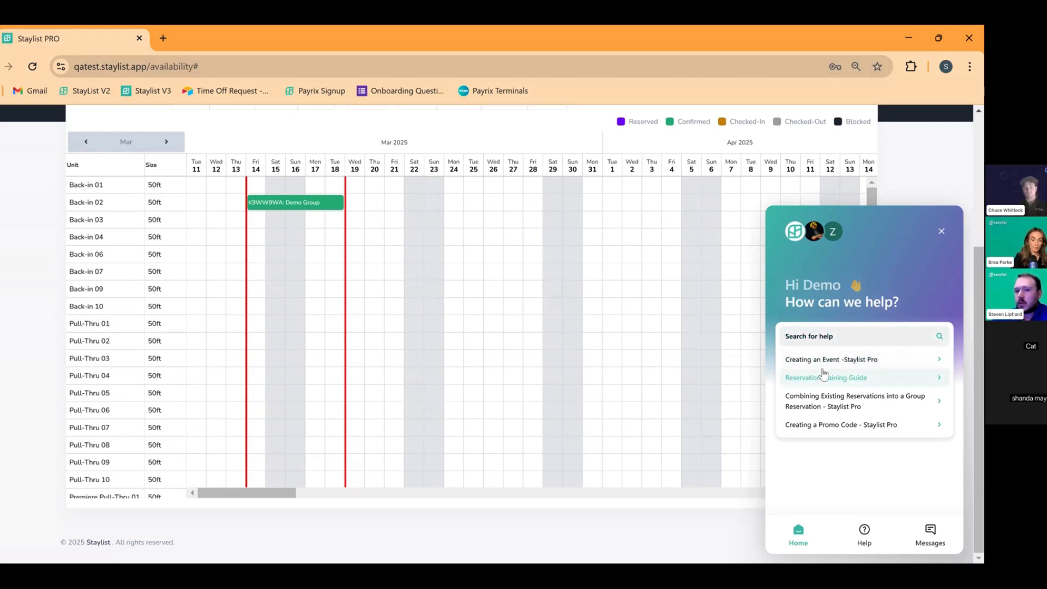
left_click(851, 336)
type("Rate")
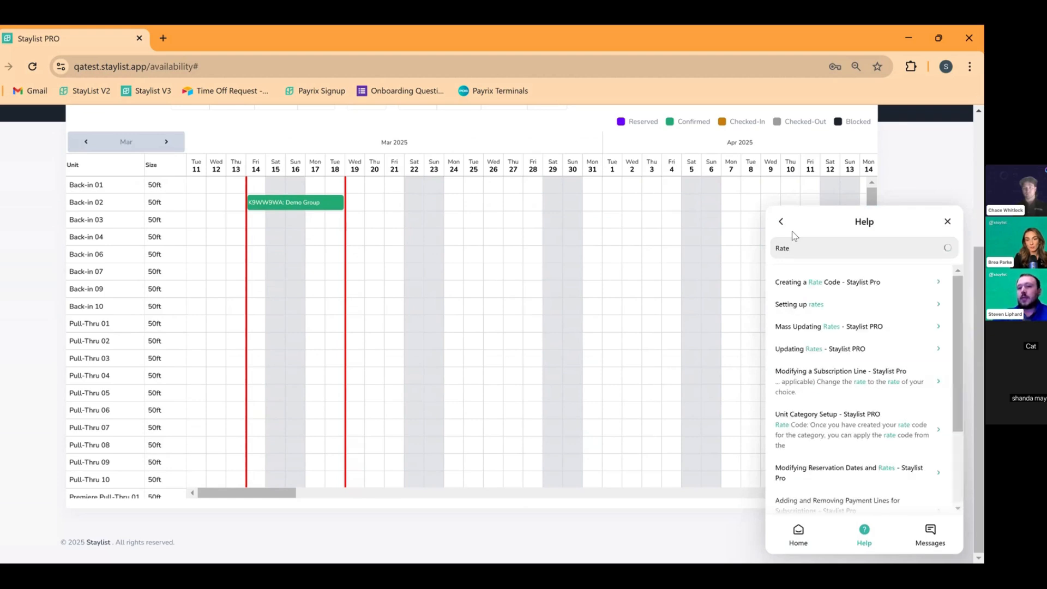
left_click(793, 288)
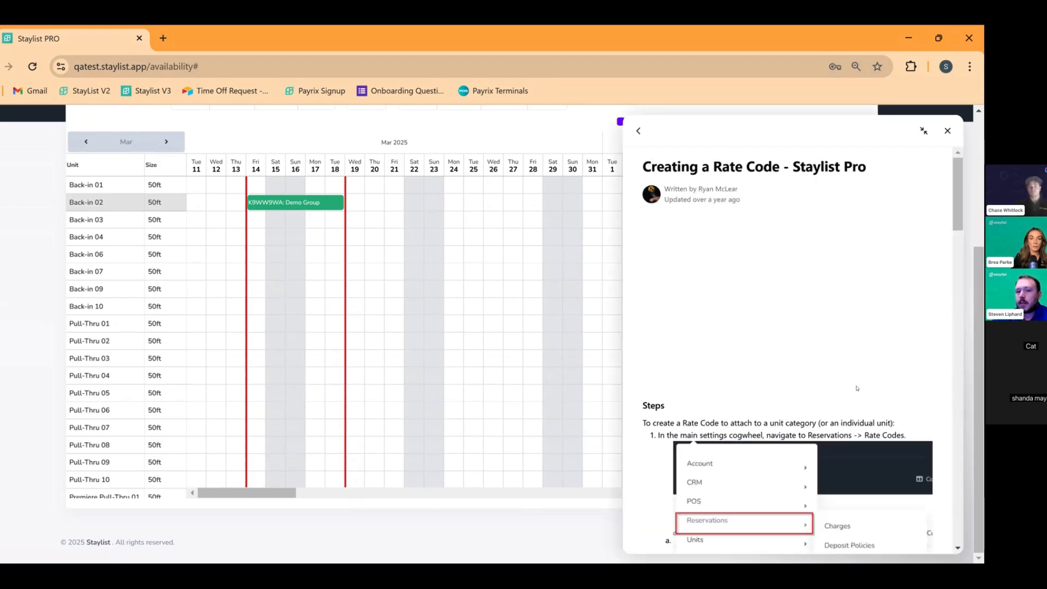
scroll(789, 374, "down", 3)
scroll(824, 357, "up", 2)
scroll(826, 356, "down", 1)
scroll(827, 357, "down", 6)
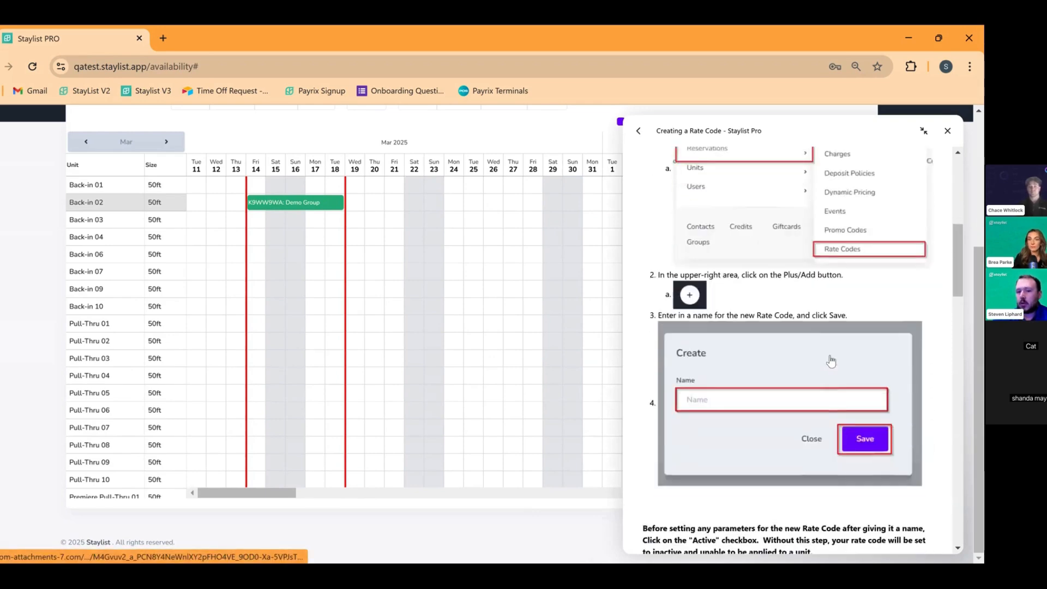
scroll(838, 354, "down", 5)
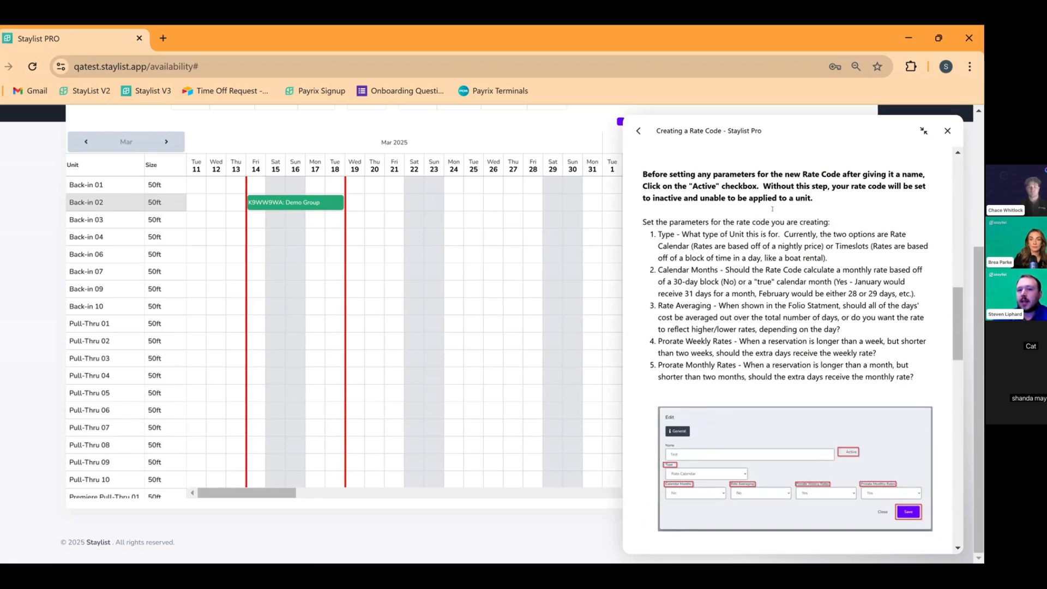
scroll(700, 174, "down", 1)
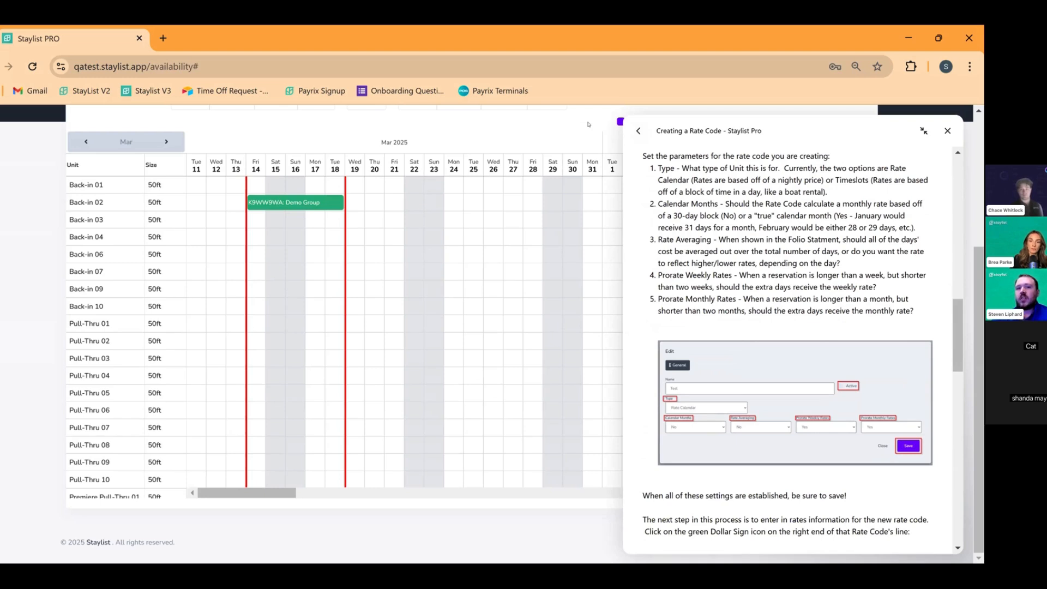
left_click(947, 131)
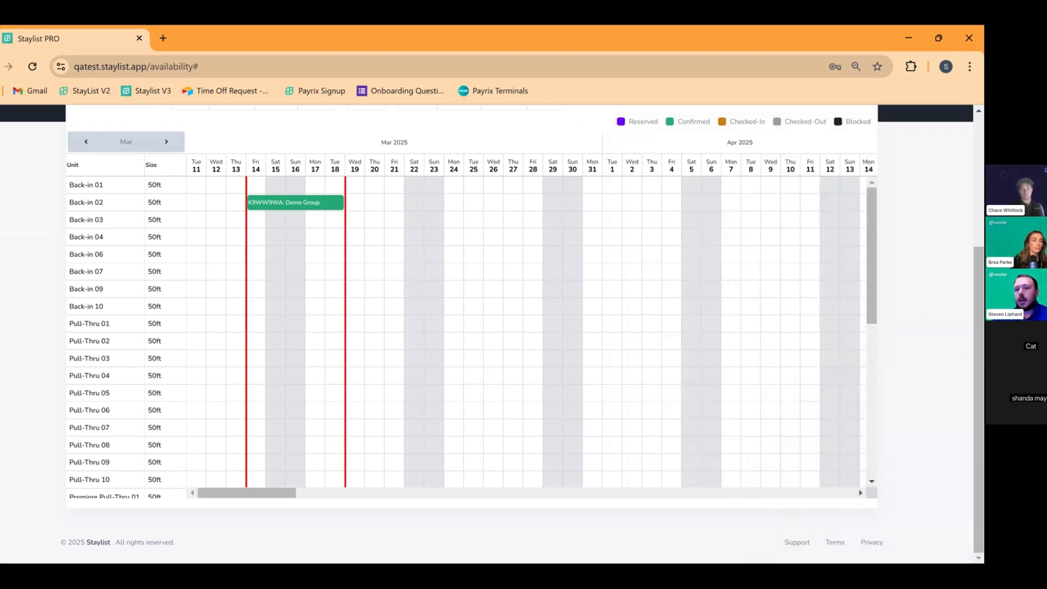
Send 'Hello' to Staylist support via Messages and close the chat
left_click(798, 542)
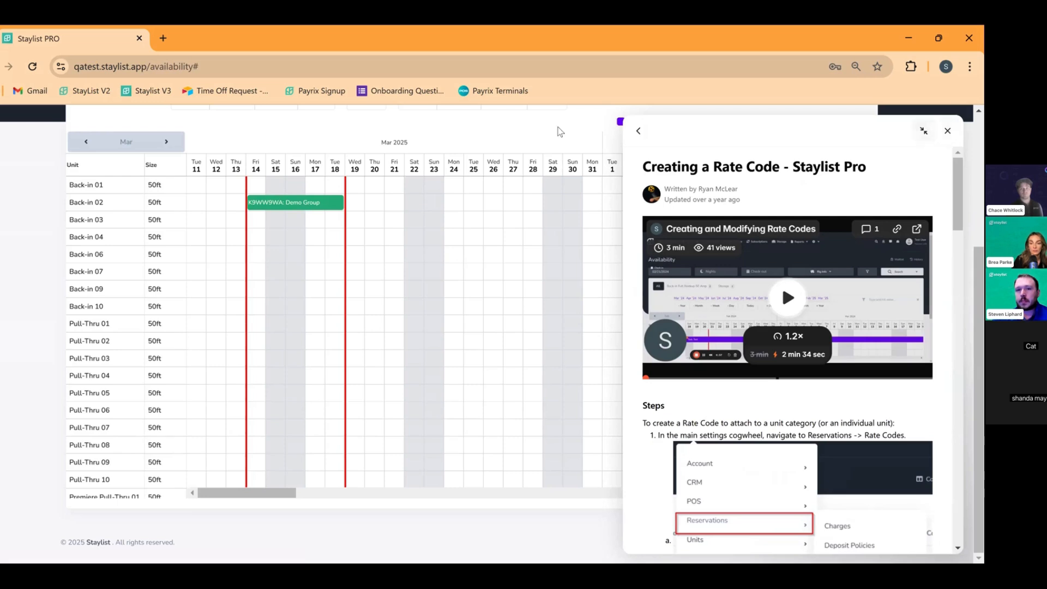
left_click(639, 131)
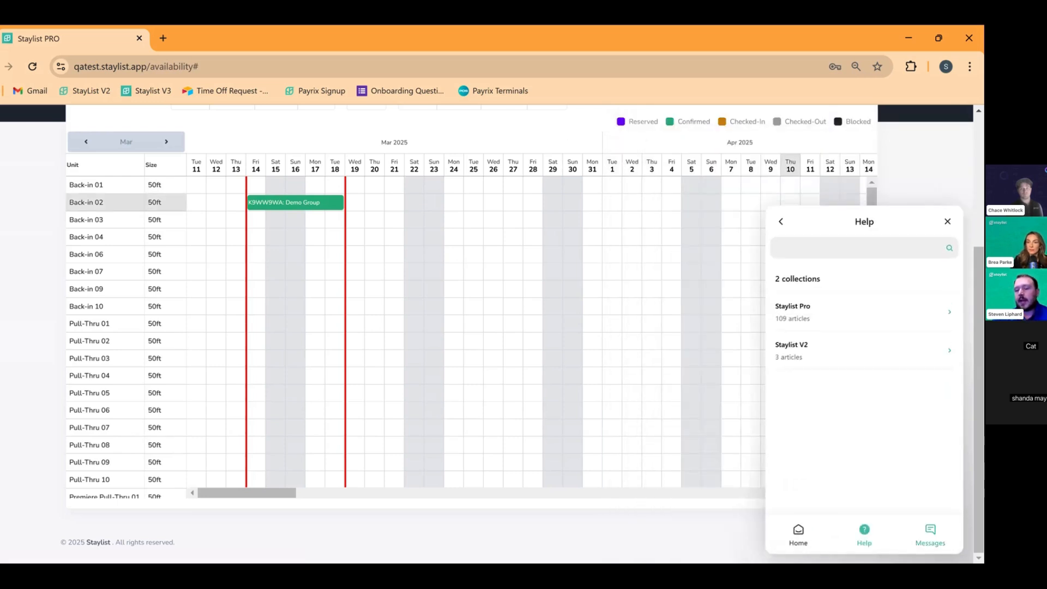
left_click(931, 535)
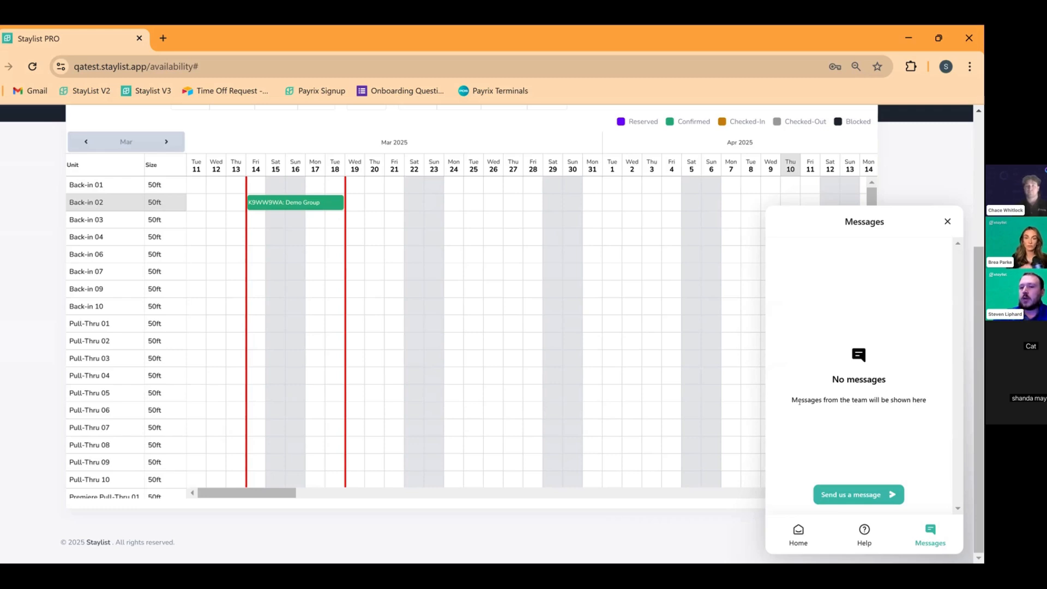
left_click(838, 495)
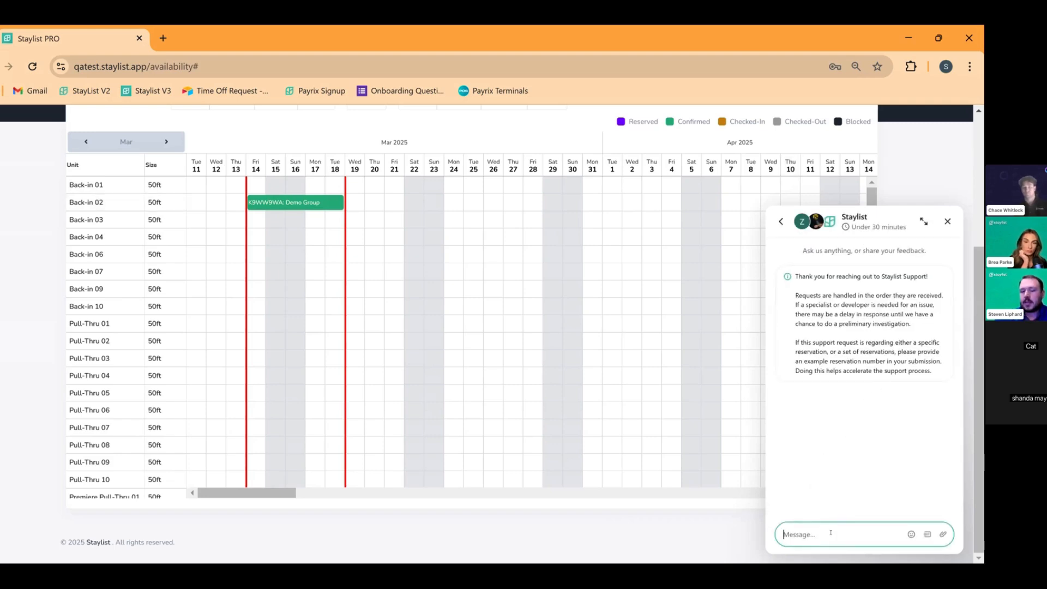
type("He")
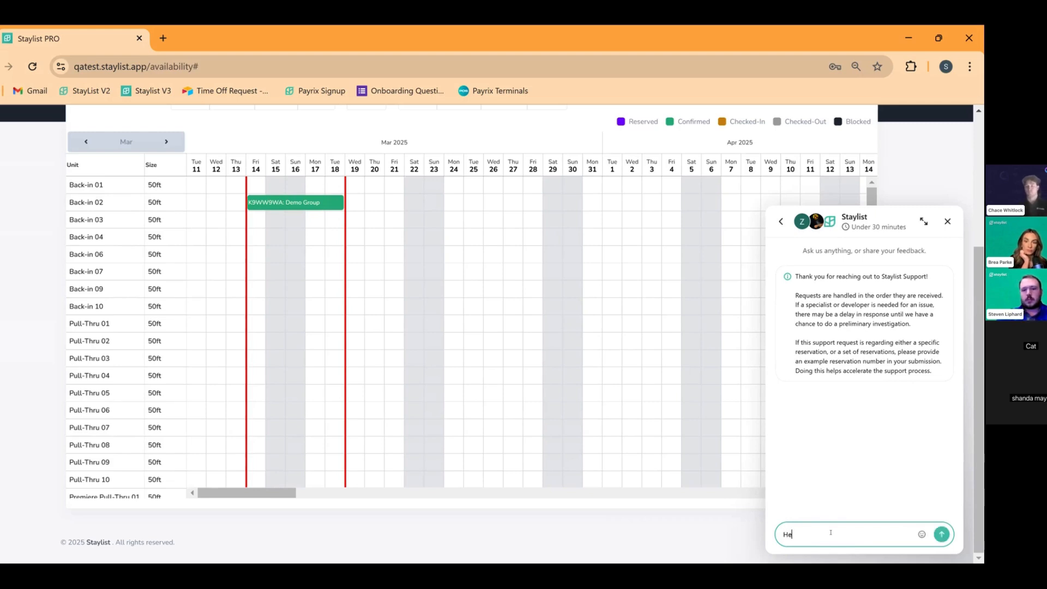
type("llo")
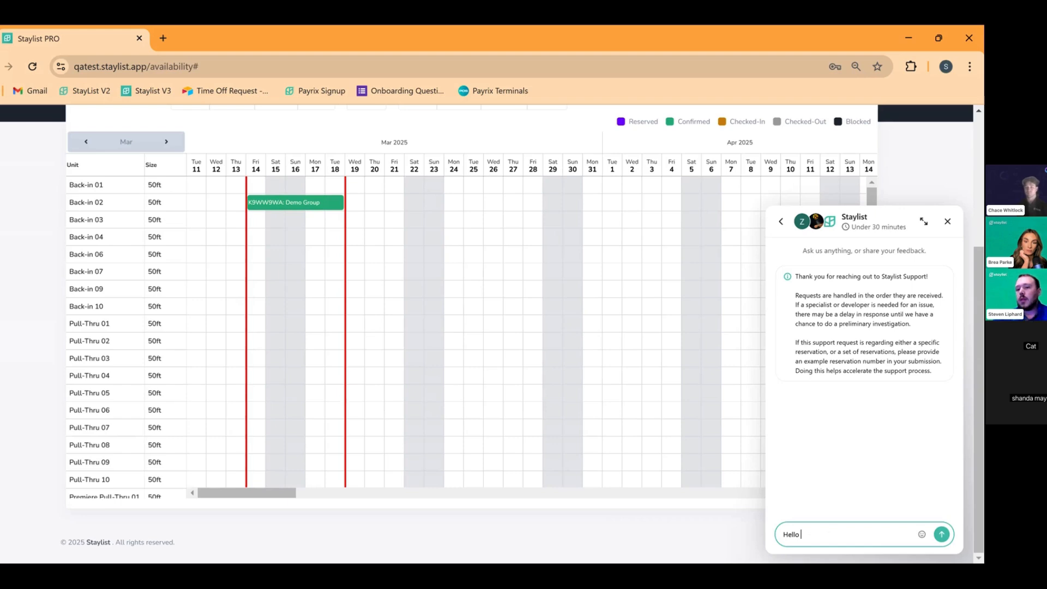
key("Return")
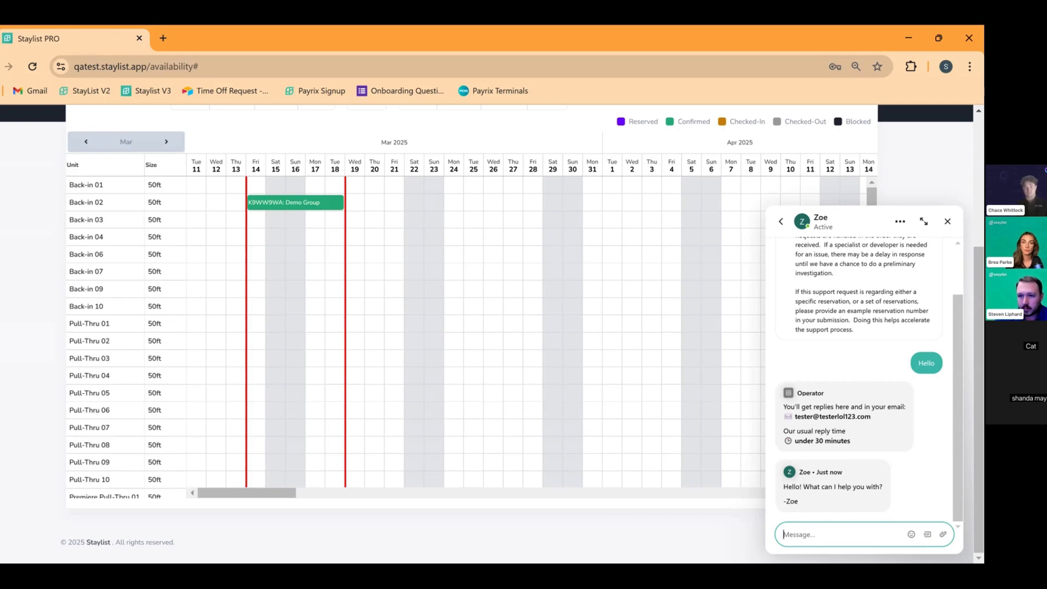
left_click(948, 221)
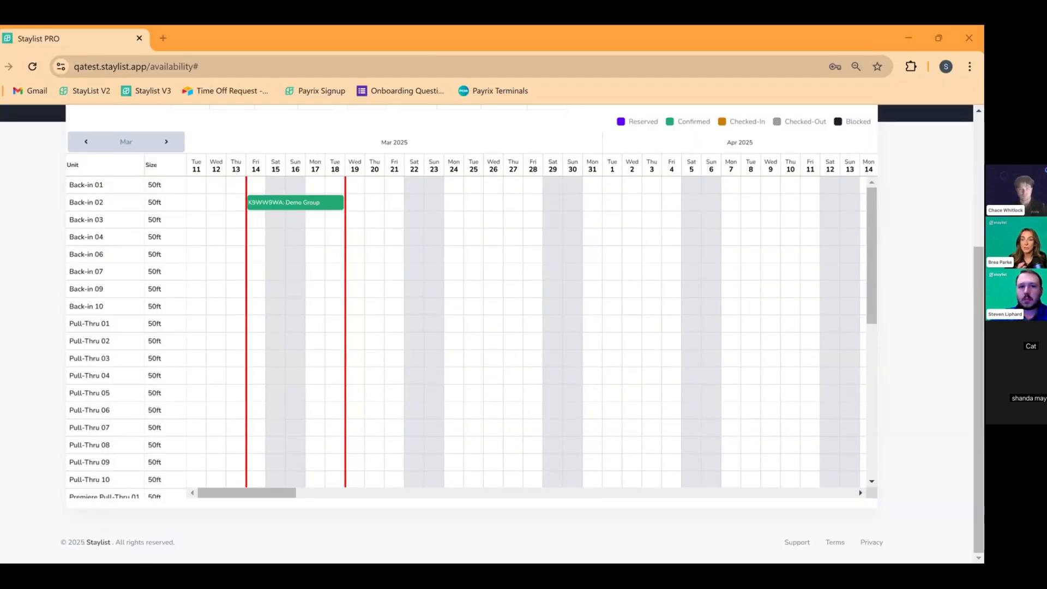
Scroll the availability grid to review the Back-in units for March 14–19, 2025
scroll(412, 319, "up", 1)
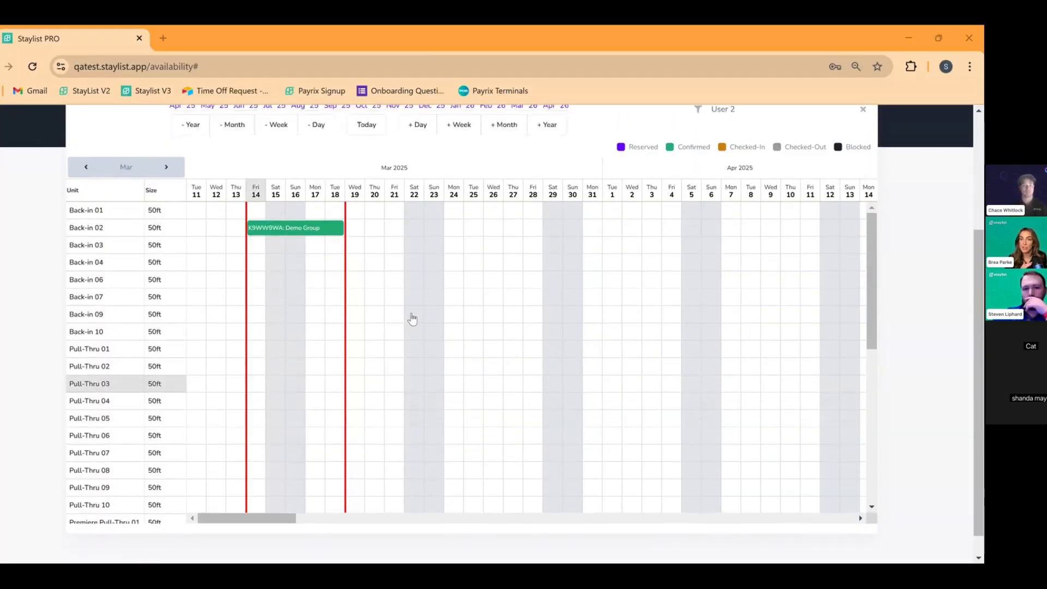
scroll(412, 319, "up", 2)
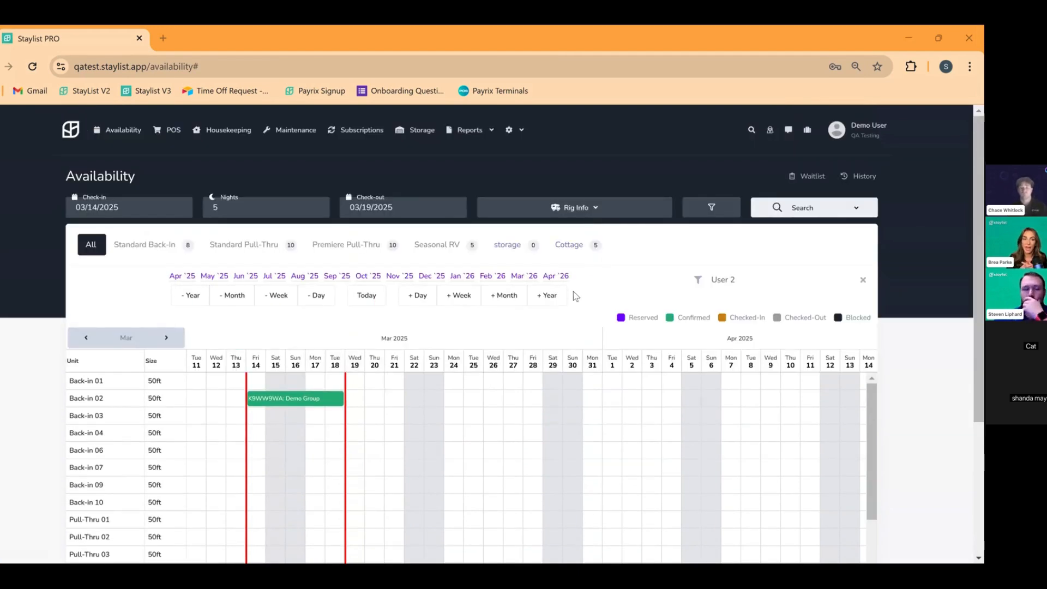
scroll(590, 363, "down", 1)
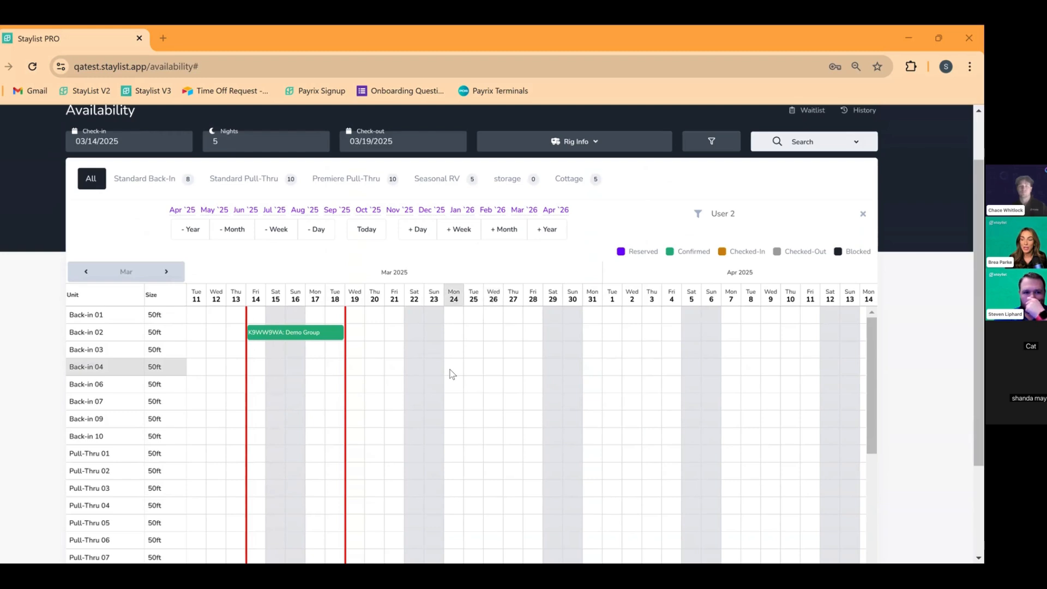
scroll(420, 367, "down", 2)
scroll(395, 368, "up", 2)
scroll(393, 368, "up", 1)
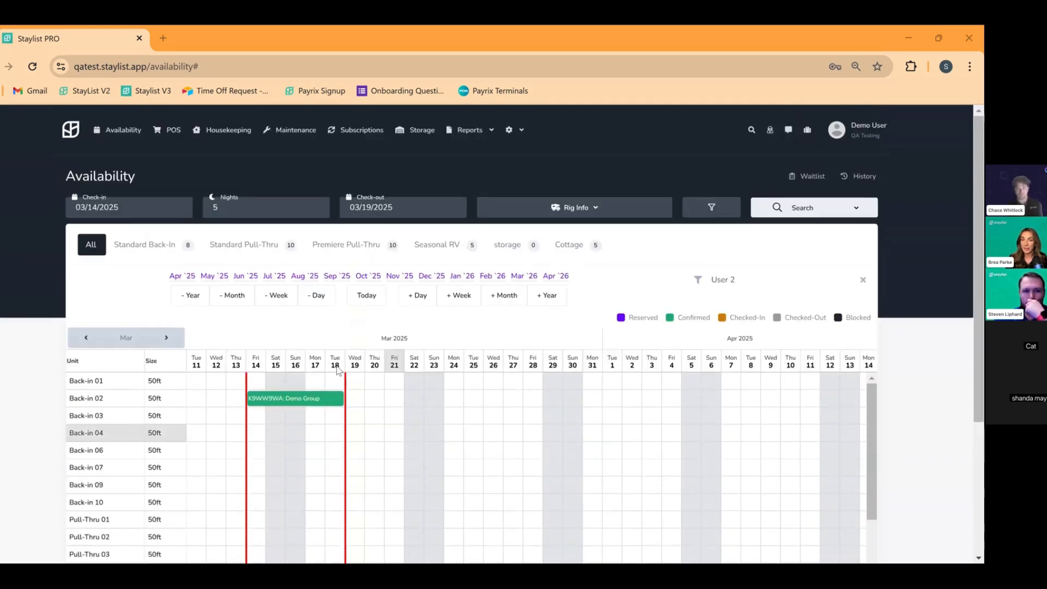
scroll(491, 316, "down", 1)
scroll(490, 310, "down", 1)
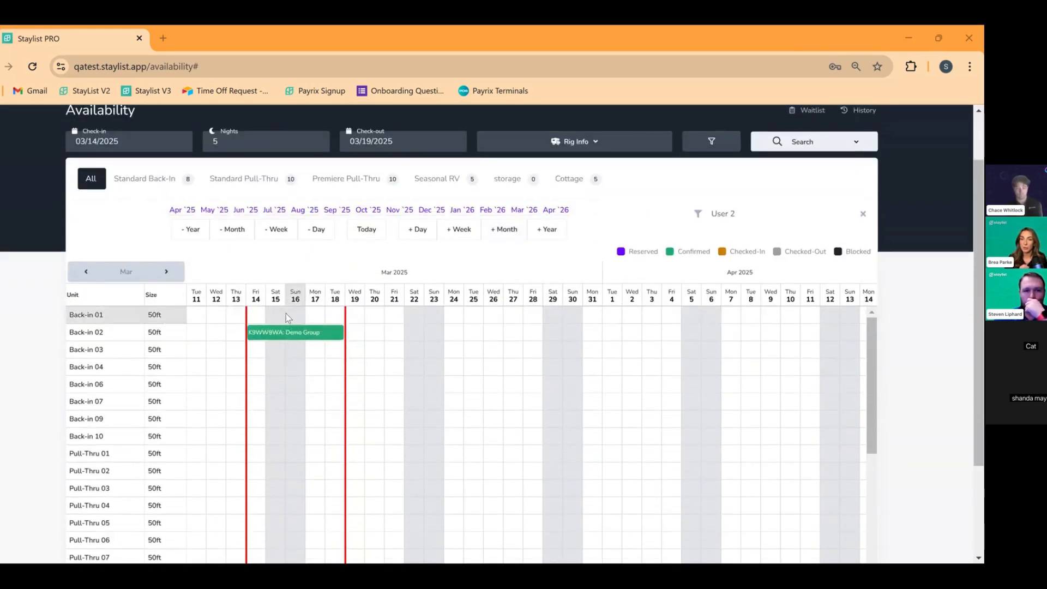
Reserve Back-in 01 for March 14–19 for the existing test guest, skipping payment
left_click_drag(508, 271, 743, 142)
left_click(734, 141)
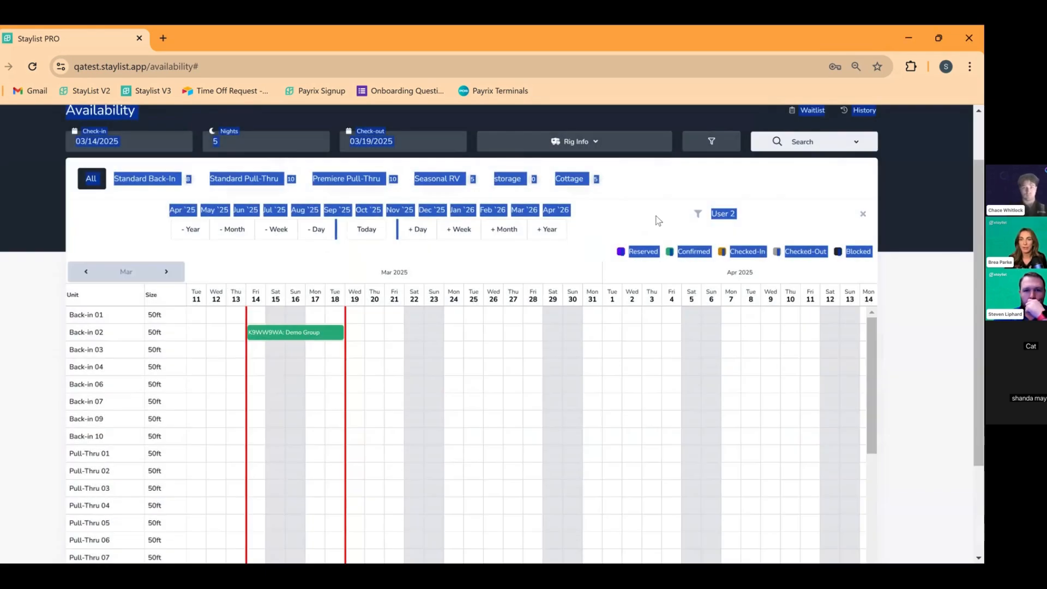
left_click_drag(255, 315, 334, 318)
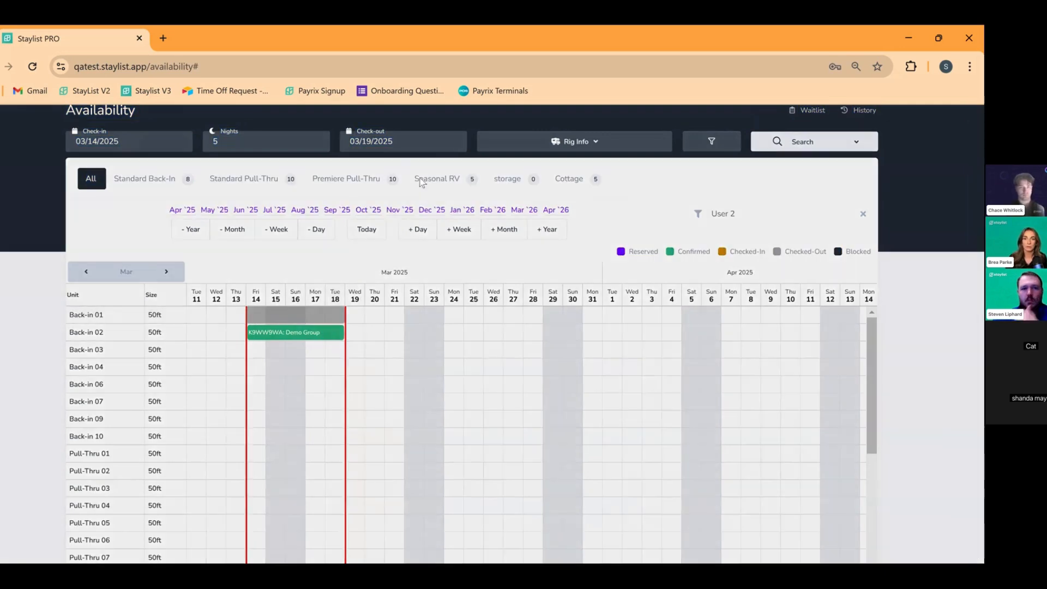
type("Test user")
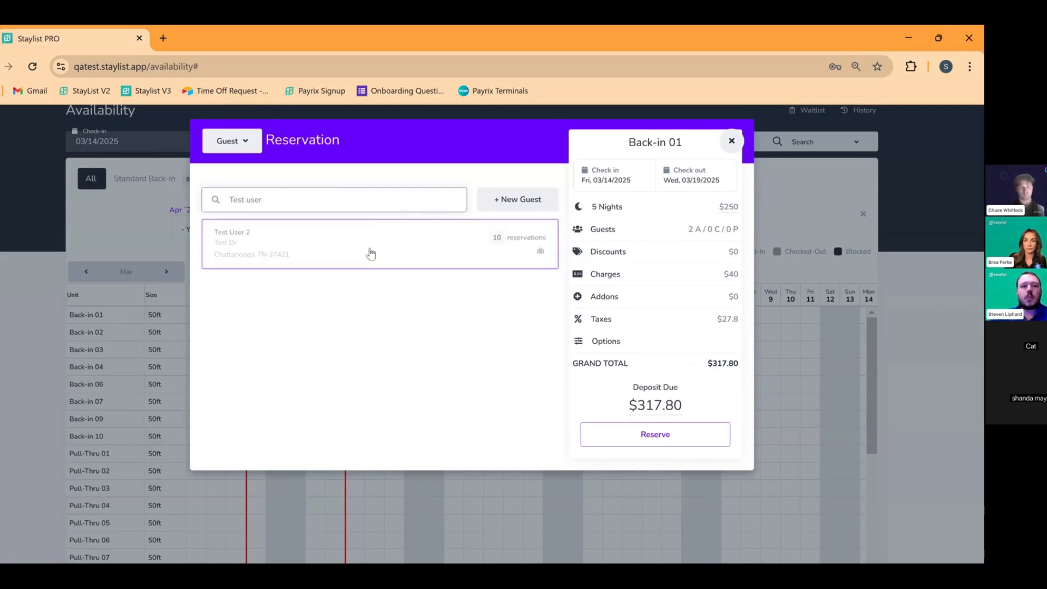
left_click(369, 253)
left_click(666, 436)
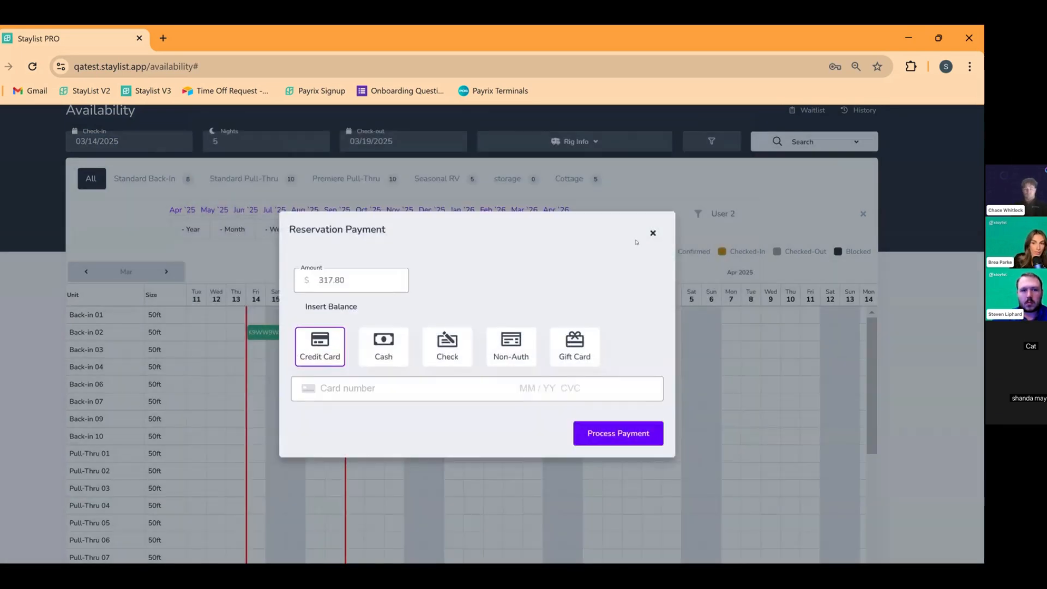
left_click(648, 232)
Zoom the page back to full size and review the new Back-in 01 booking
scroll(388, 344, "up", 1)
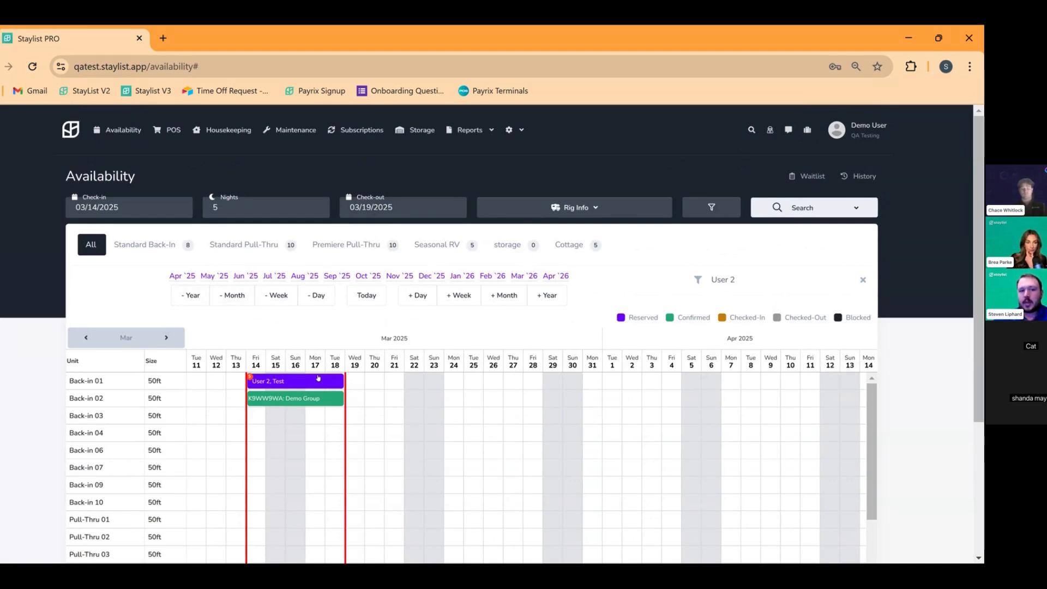
mouse_move(256, 385)
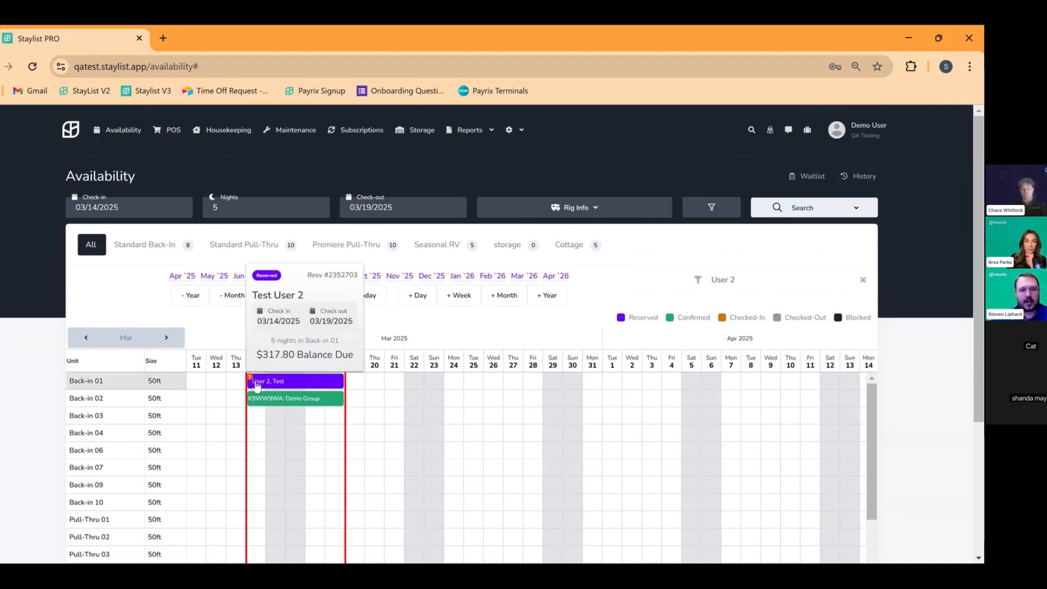
key("ctrl+plus")
key("ctrl+plus")
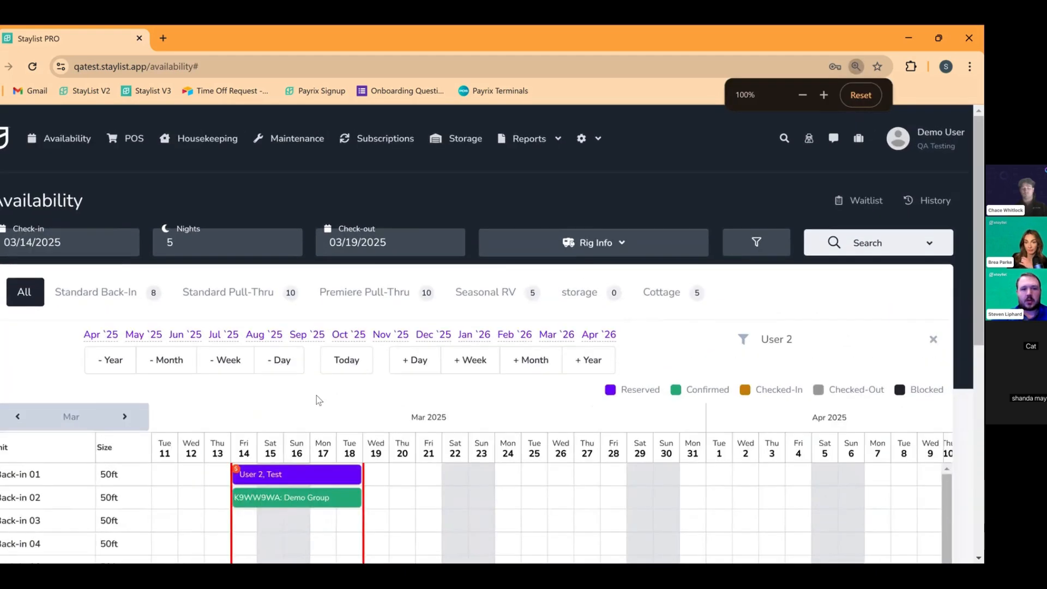
scroll(318, 400, "down", 1)
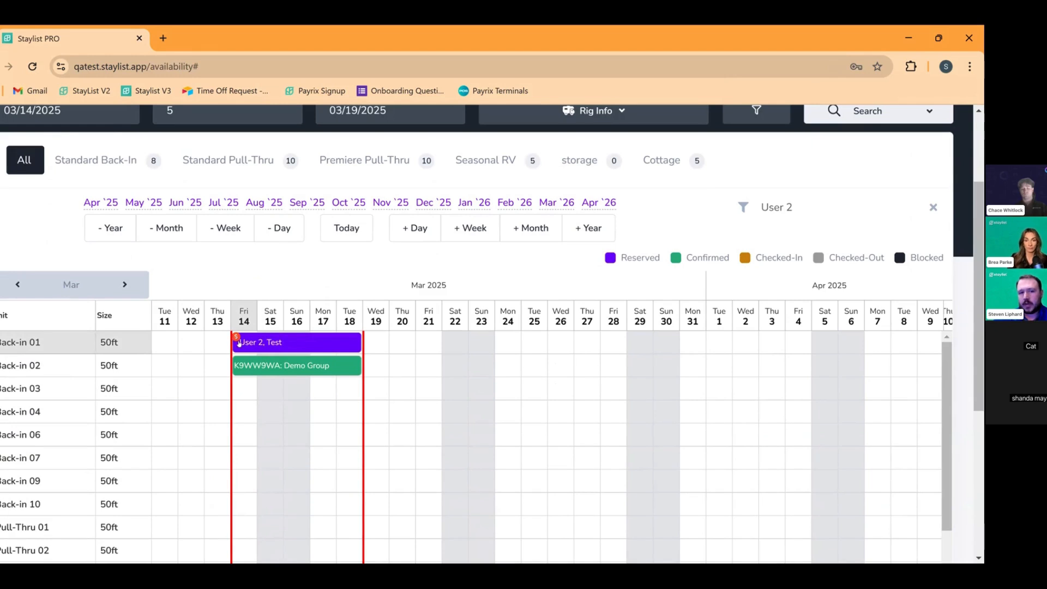
scroll(573, 286, "up", 2)
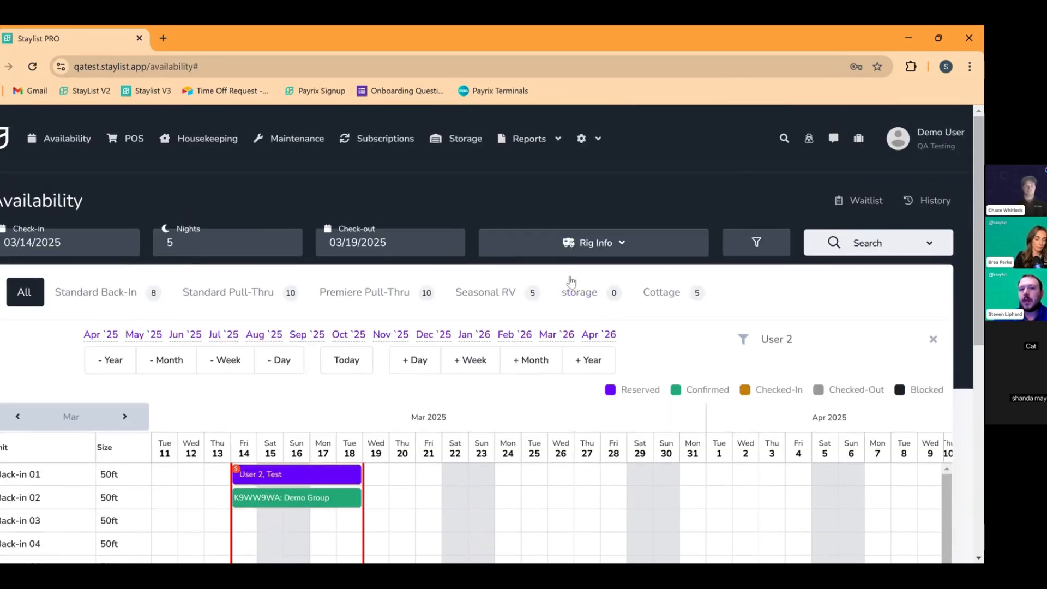
Open the Balance Due report from the all-reports list, zoomed out to fit
left_click(545, 139)
left_click(551, 175)
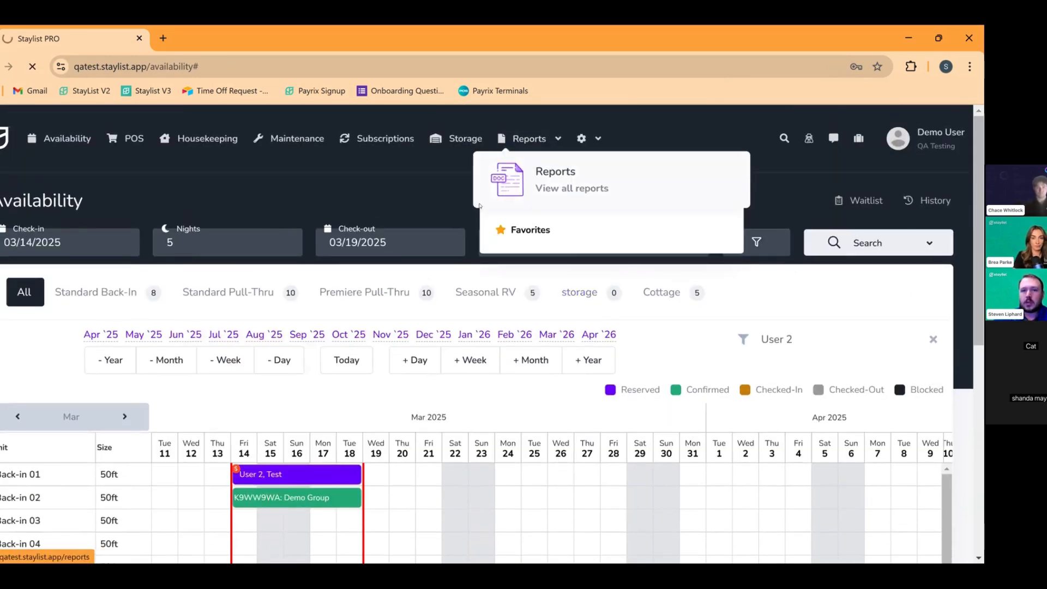
scroll(188, 300, "down", 1)
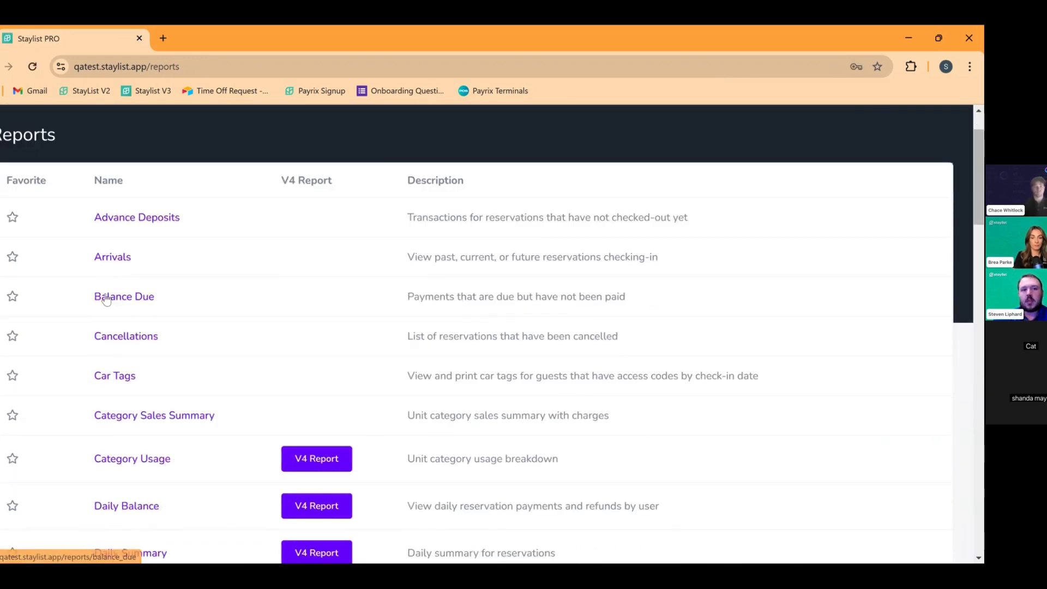
left_click(119, 299)
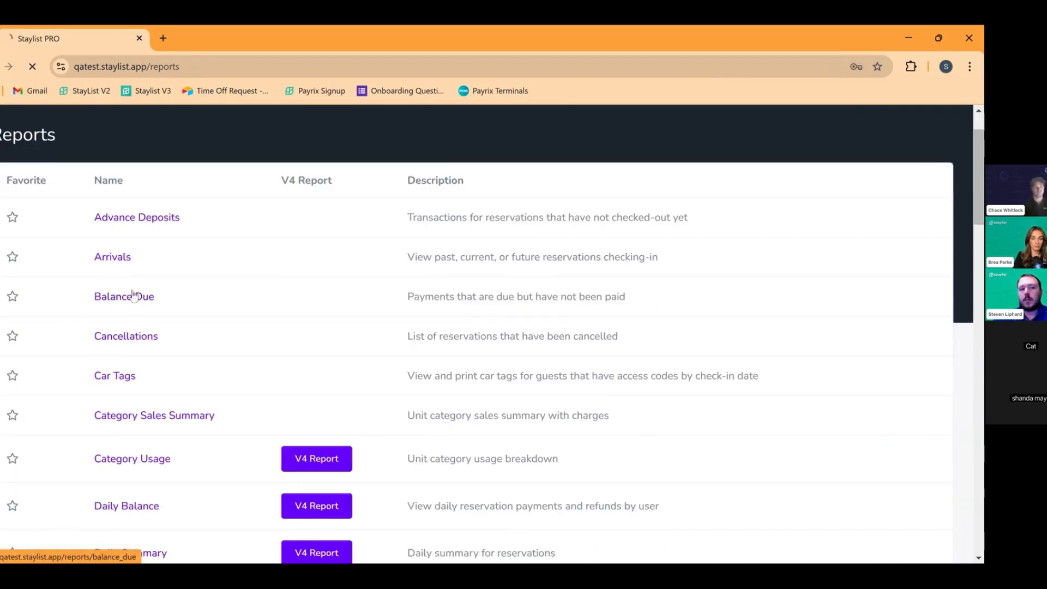
key("ctrl+minus")
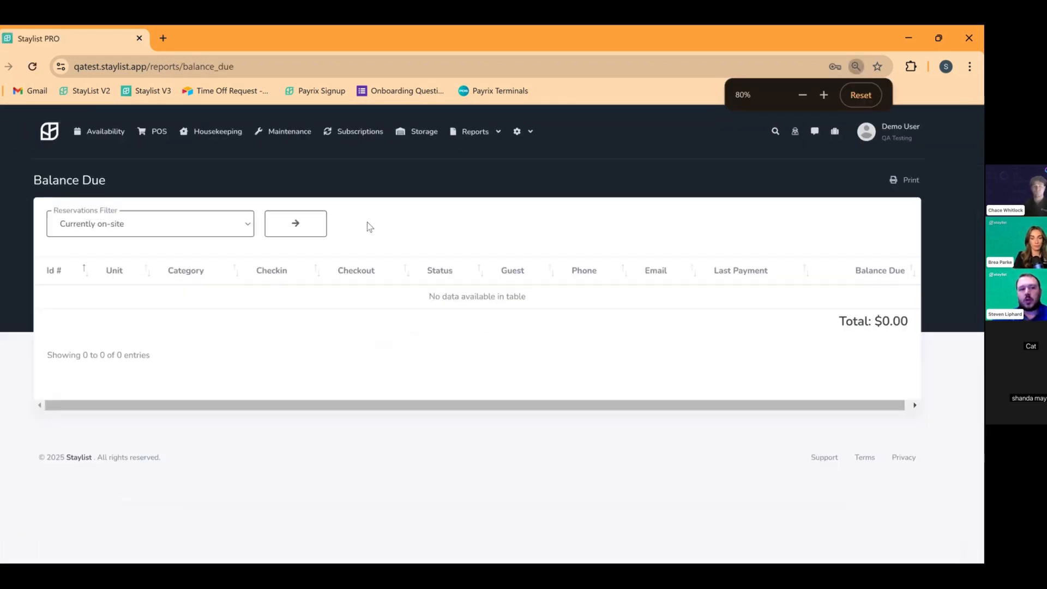
Run the Balance Due report with the reservations filter set to All, then return to Availability
left_click(132, 223)
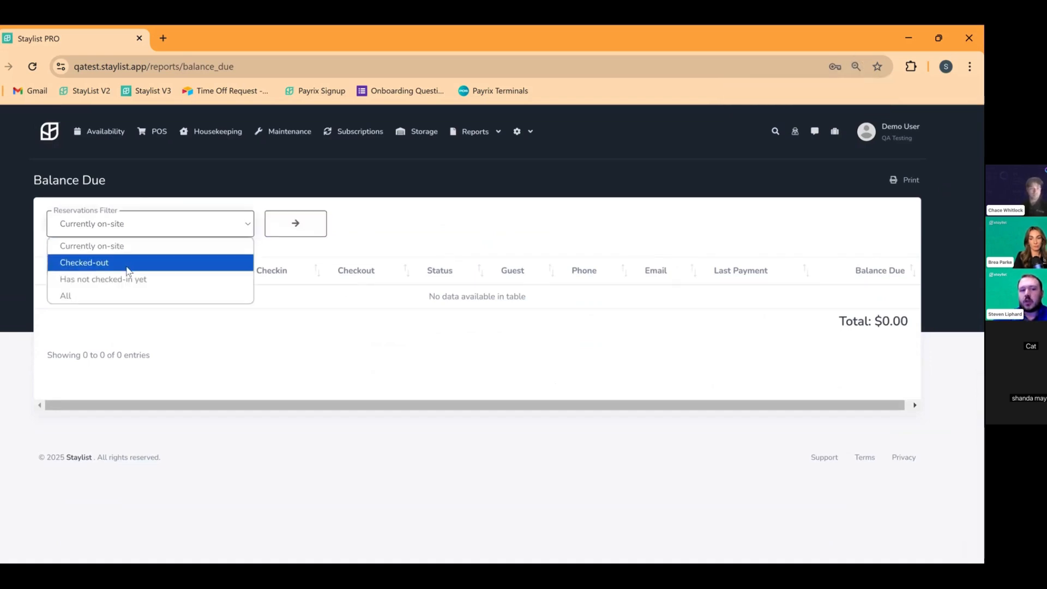
left_click(149, 264)
left_click(161, 228)
left_click(141, 285)
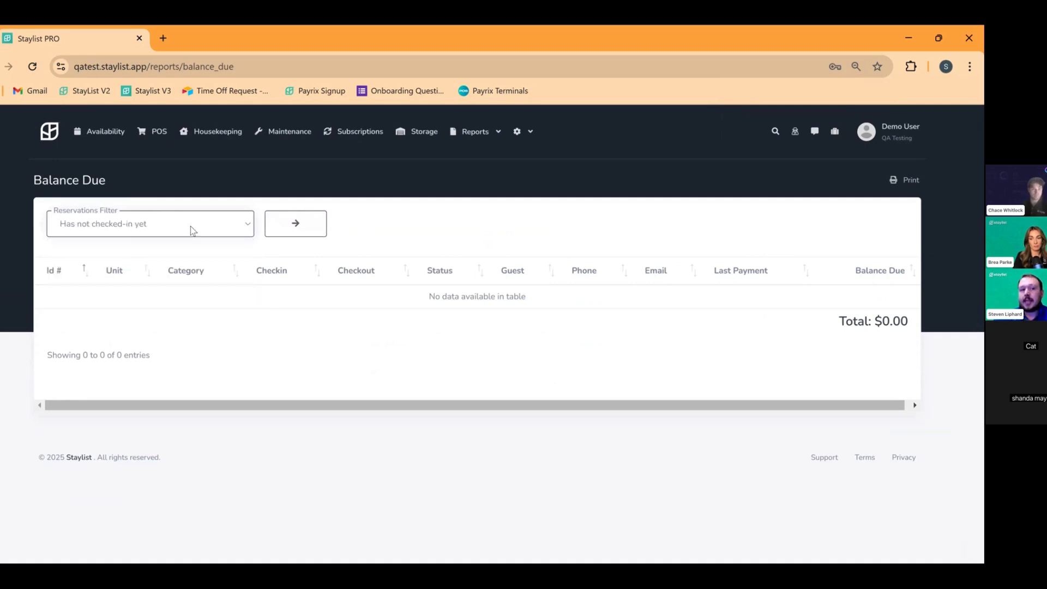
left_click(191, 228)
left_click(159, 231)
left_click(296, 236)
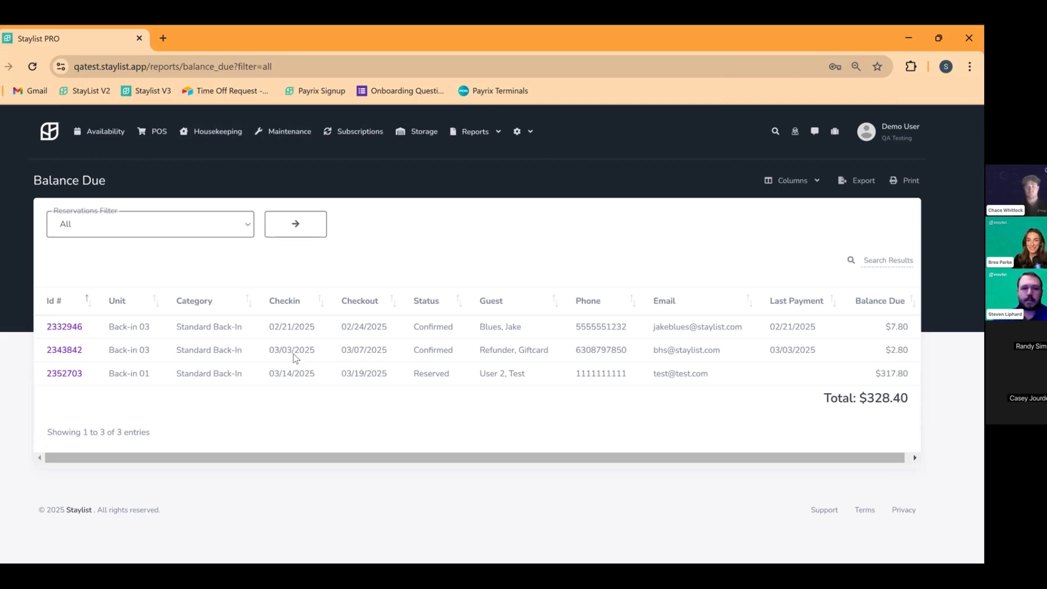
left_click(110, 135)
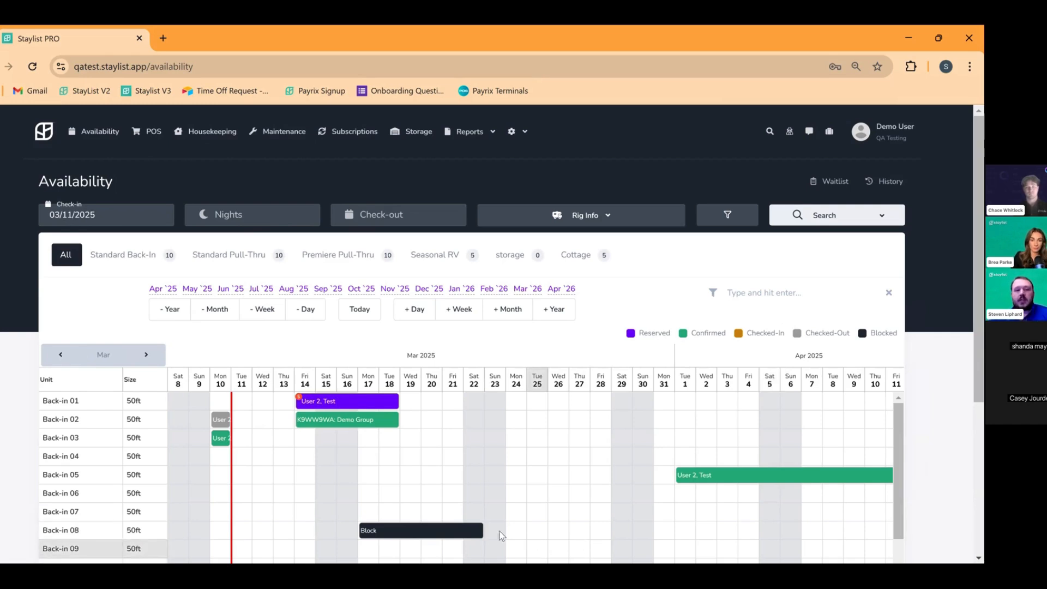
Open the Back-in 01 reservation and check its Address and Cards tabs: $317.80 due, no saved cards
left_click(330, 404)
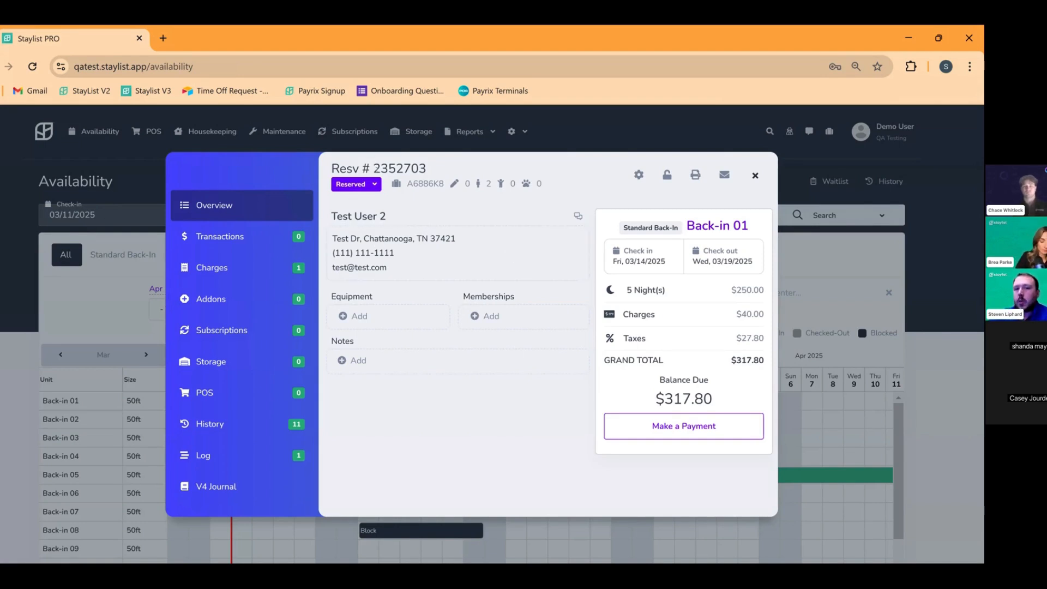
left_click(495, 241)
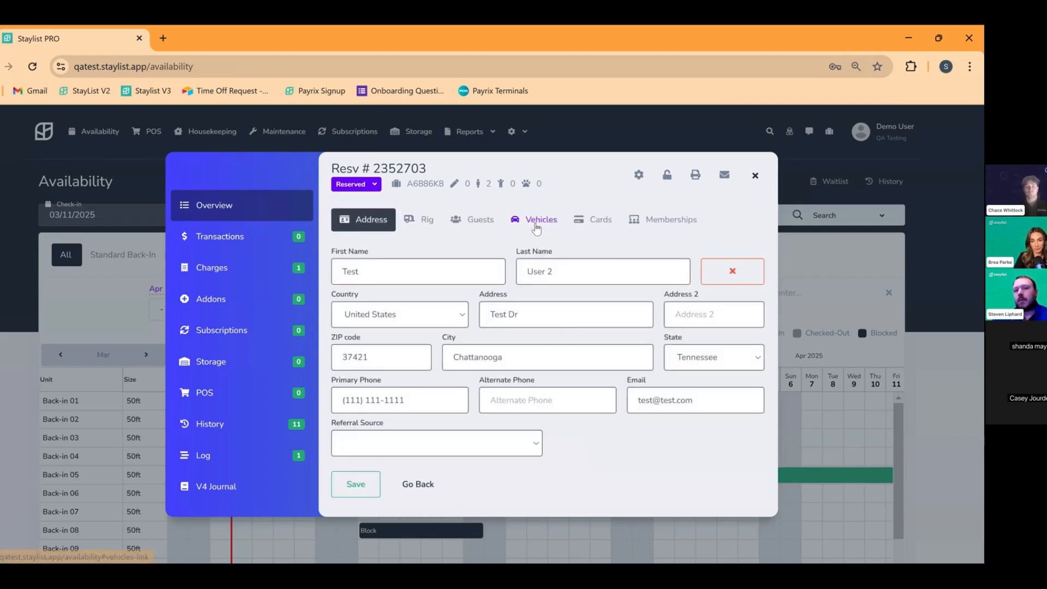
left_click(593, 221)
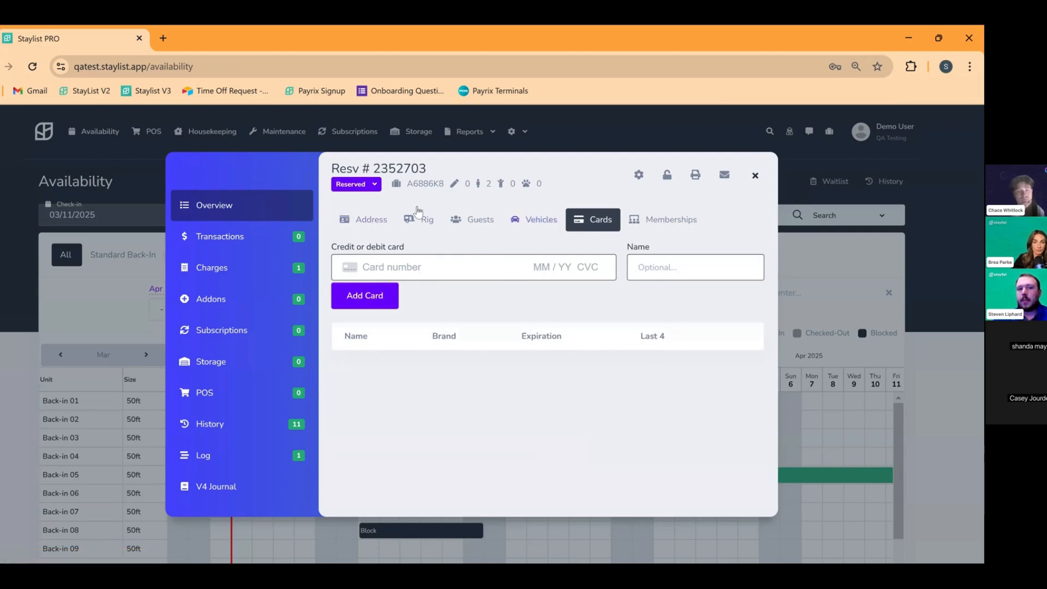
left_click(289, 212)
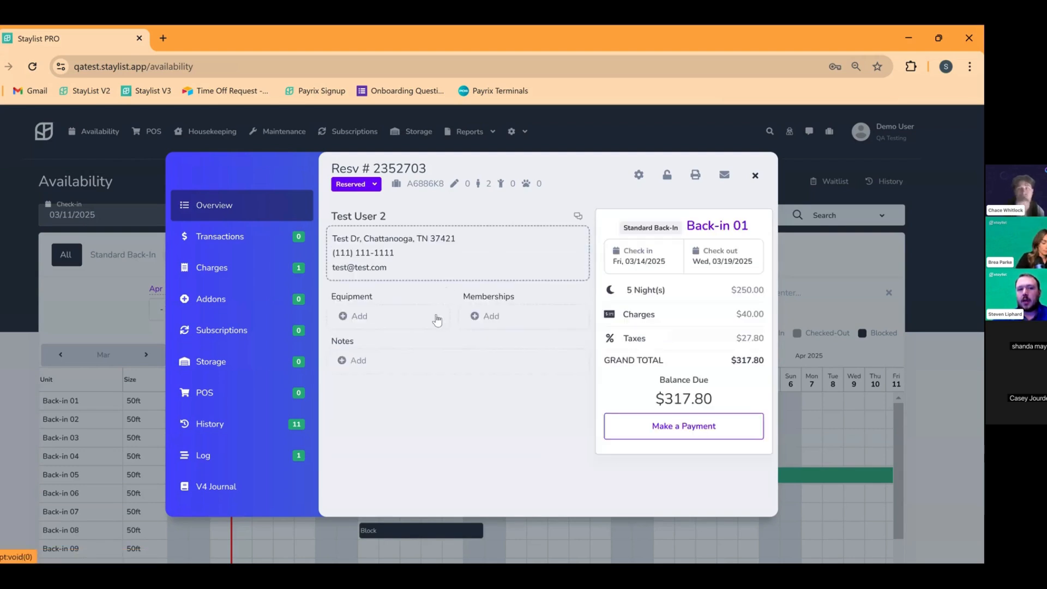
left_click(425, 247)
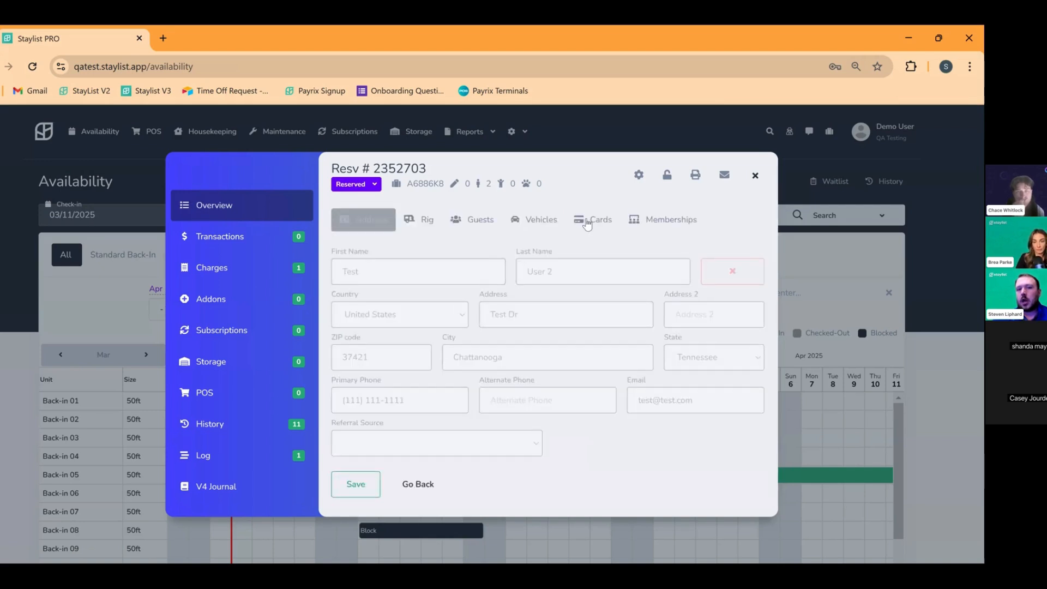
left_click(589, 220)
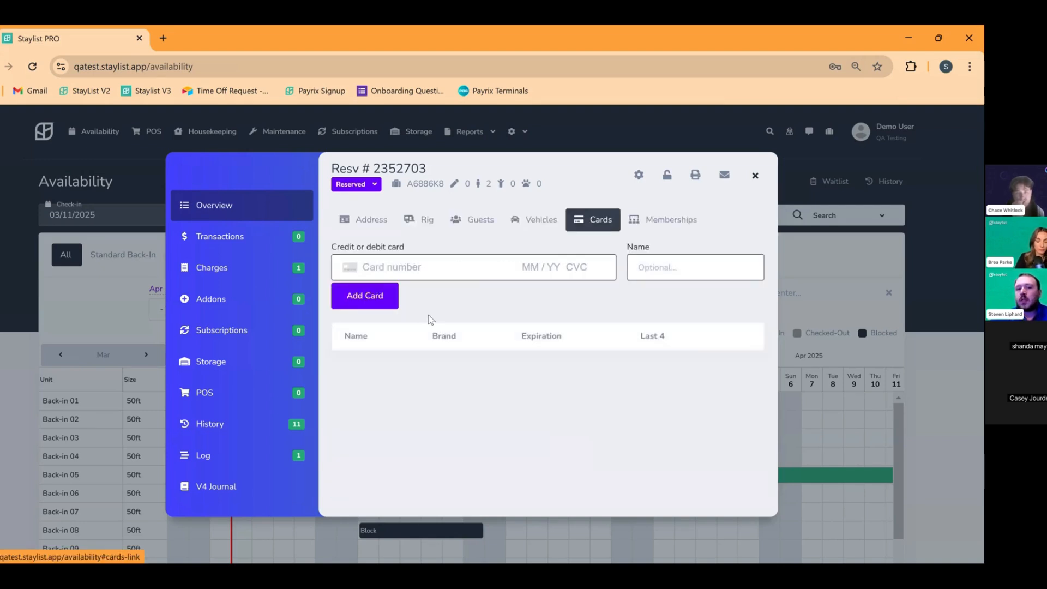
left_click(250, 216)
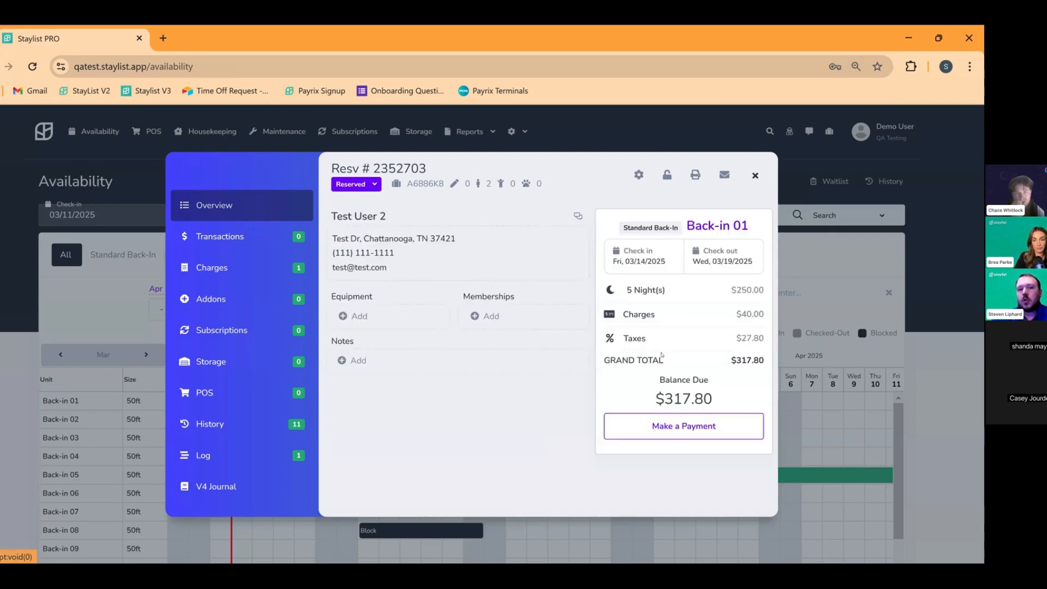
Bring up the Reservation Payment dialog, select the prefilled 317.80 amount, then dismiss the dialog
left_click(697, 432)
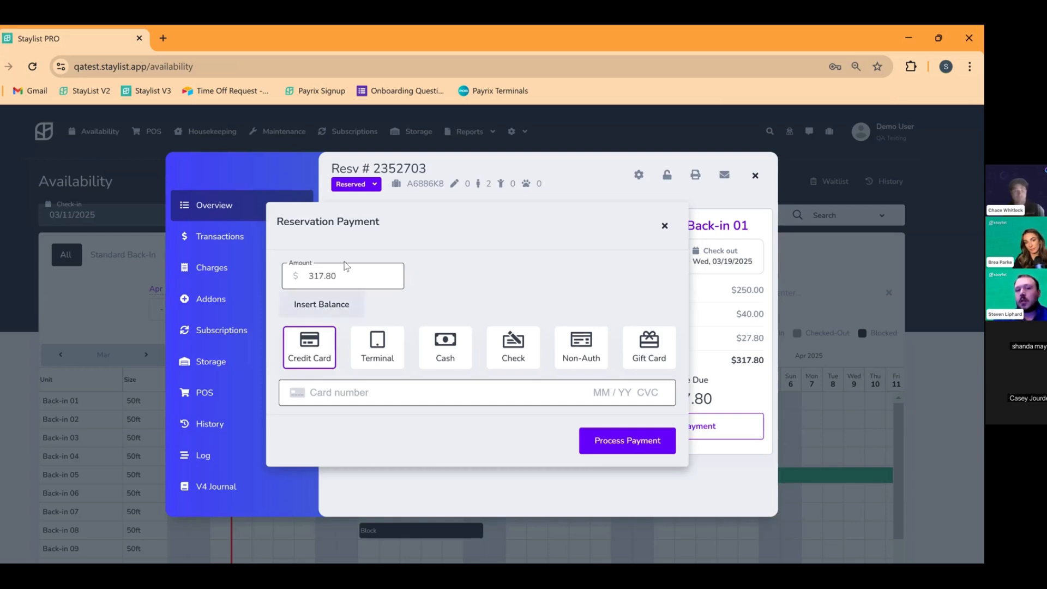
left_click_drag(342, 276, 302, 277)
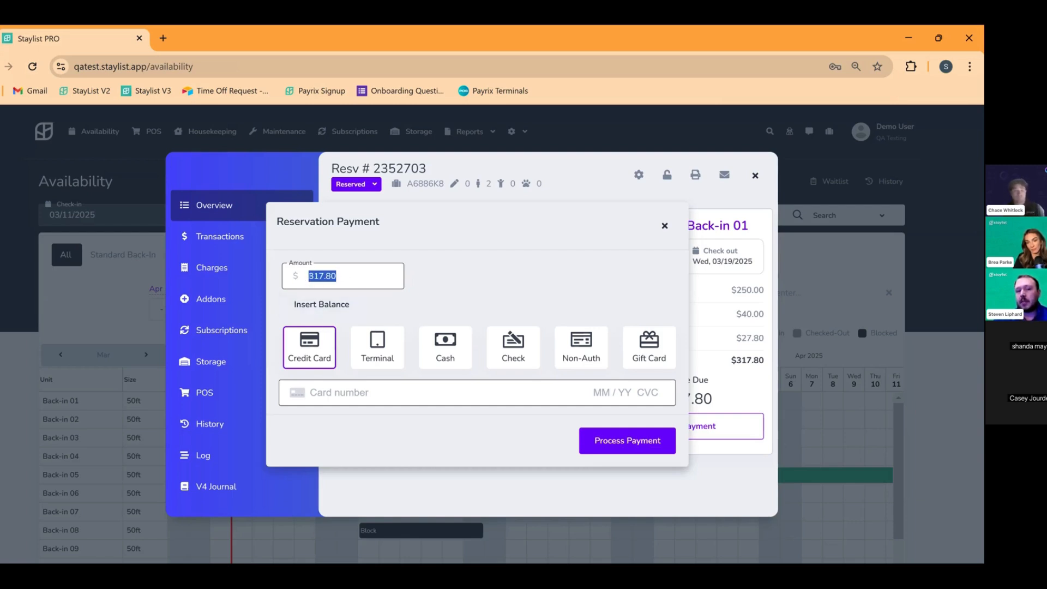
left_click(664, 226)
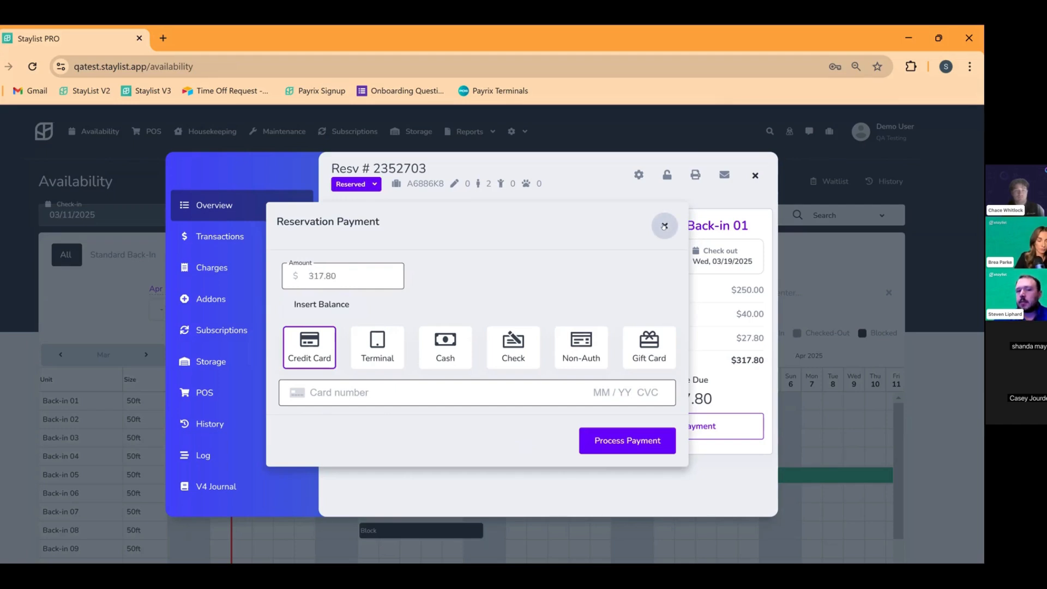